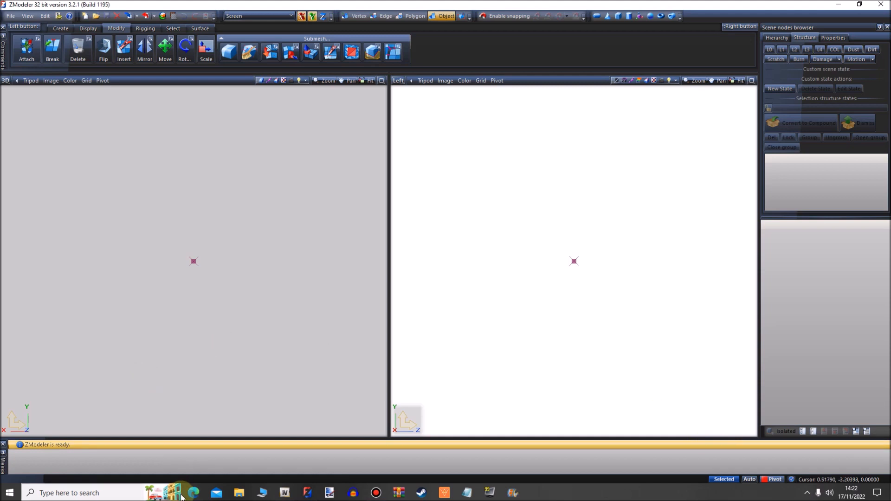
click(527, 402)
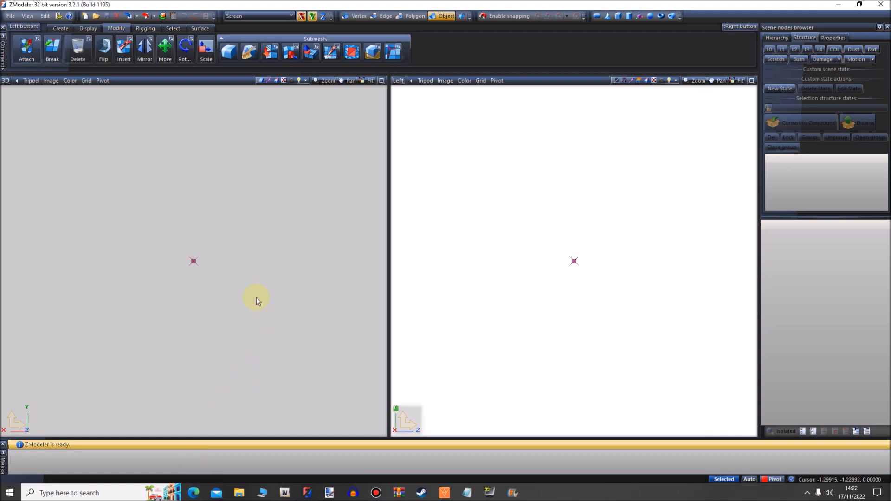
click(537, 200)
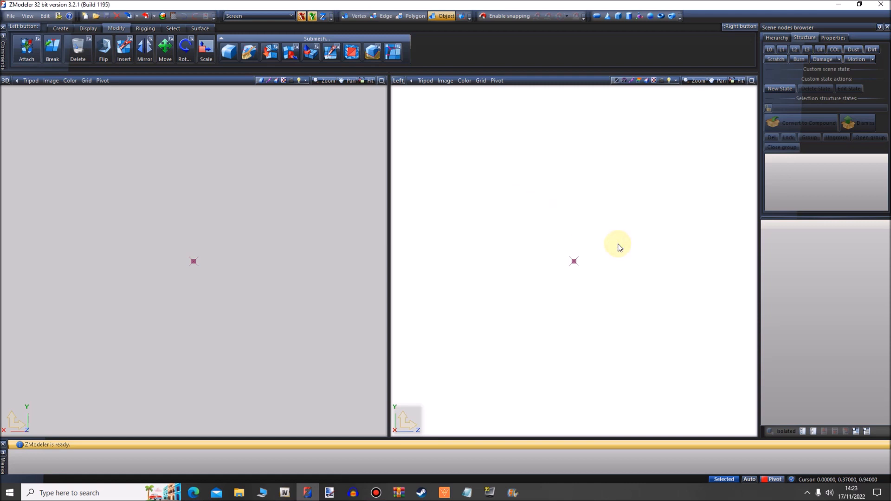
Switch to the web browser and download the Federal Signal Arjent Pack from the Lightbars listing
click(195, 494)
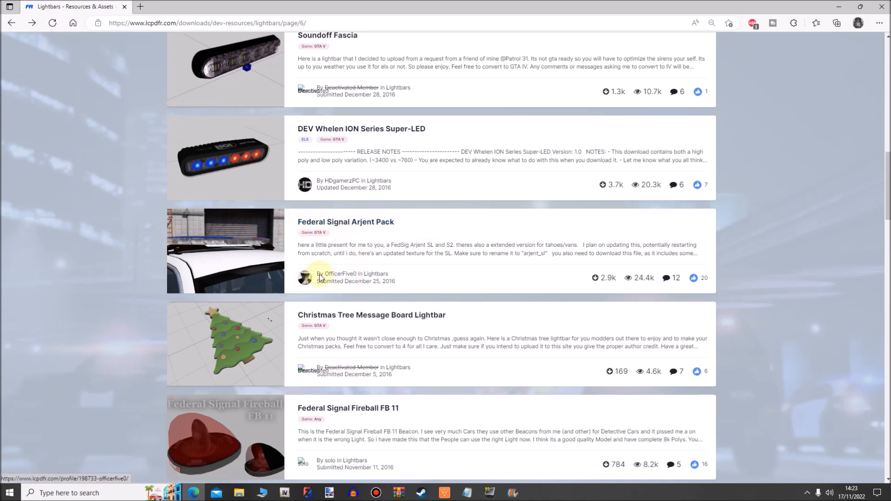
click(354, 223)
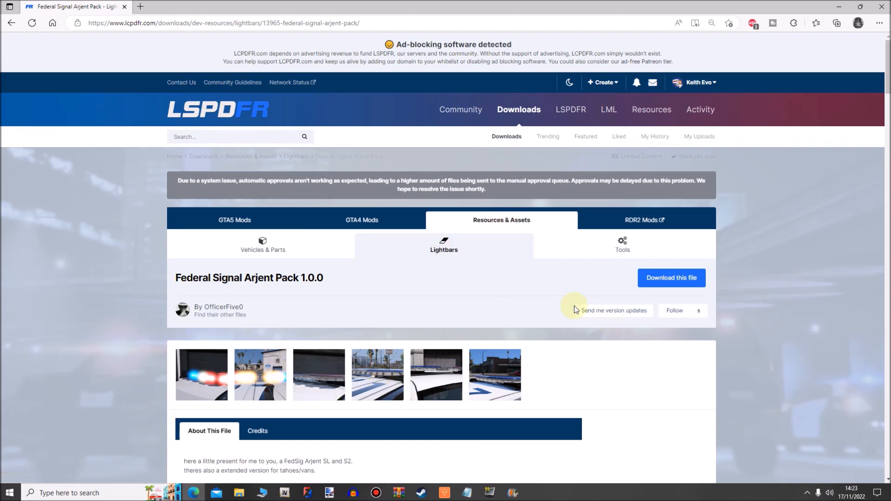
click(671, 279)
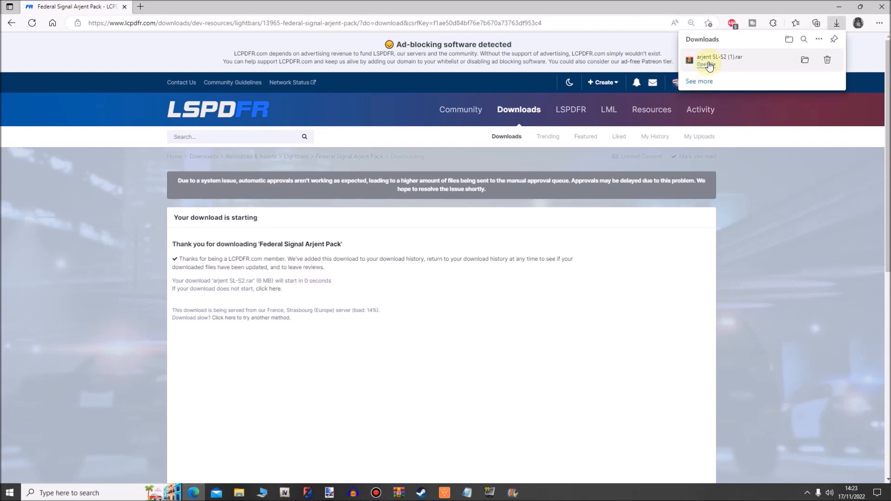
Extract the arjent SL-S2 folder from the downloaded archive into the ELS TUTORIAL folder on the Desktop and return to ZModeler
click(706, 63)
shift+click(373, 143)
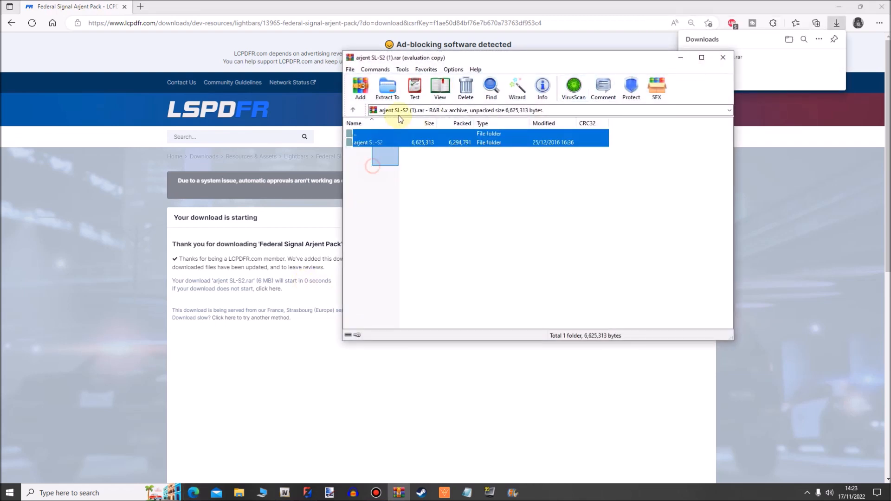
click(611, 165)
click(387, 88)
drag(650, 165, 654, 200)
click(575, 191)
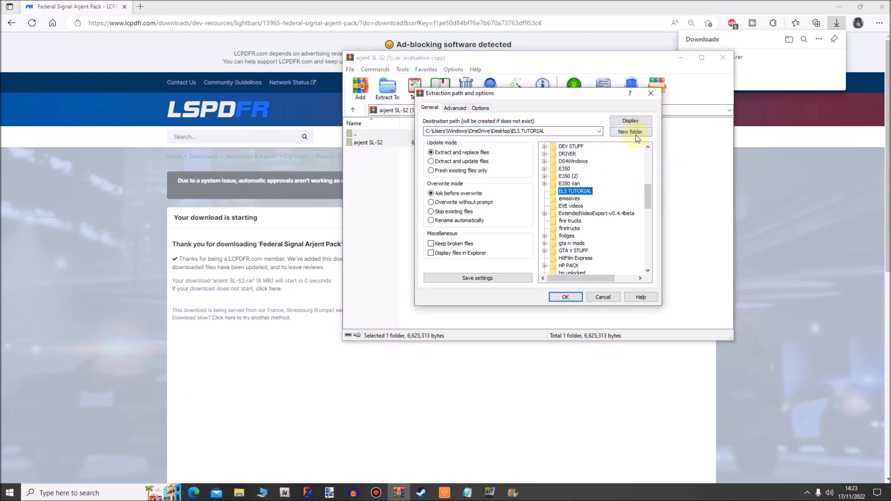
click(637, 134)
click(562, 299)
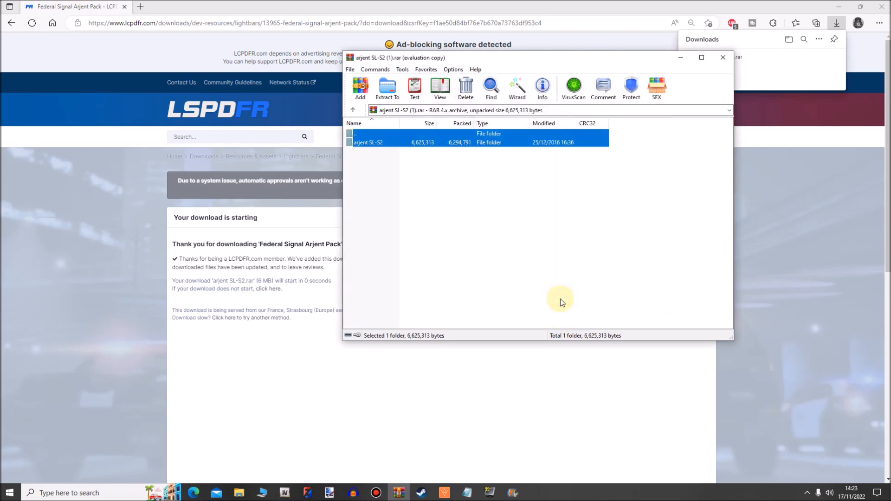
click(883, 7)
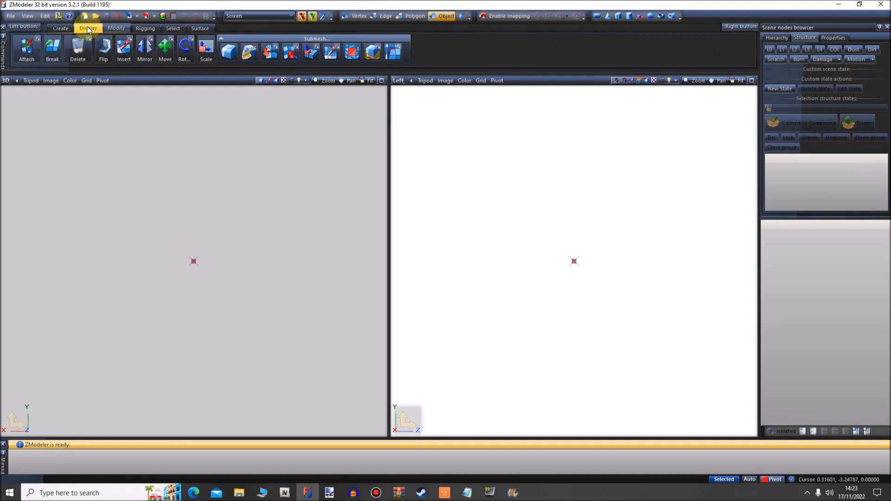
Start a merge and choose the arjent Z3D file in the Desktop folder ELS TUTORIAL, subfolder arjent SL-S2
click(10, 17)
click(28, 71)
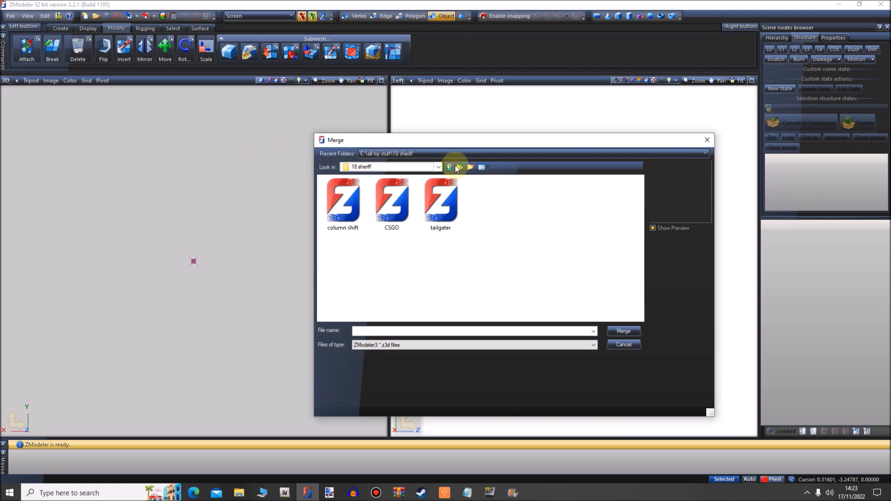
double_click(459, 167)
click(458, 167)
click(458, 167)
double_click(572, 188)
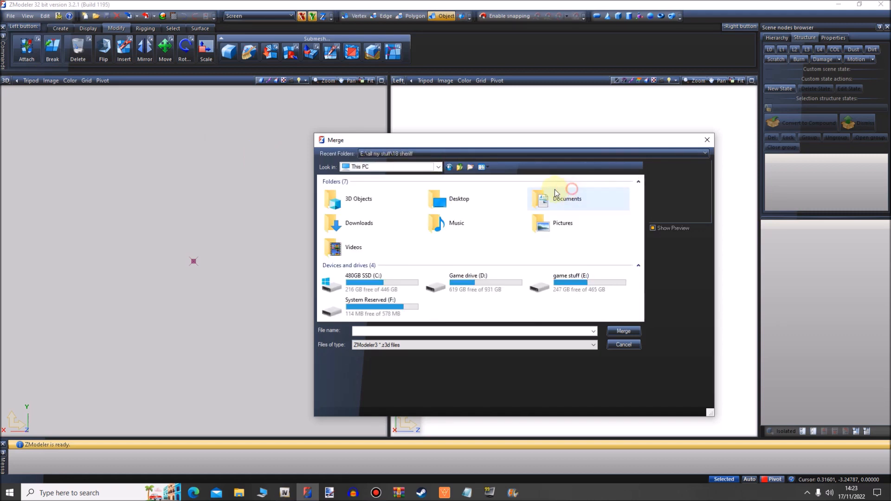
double_click(463, 201)
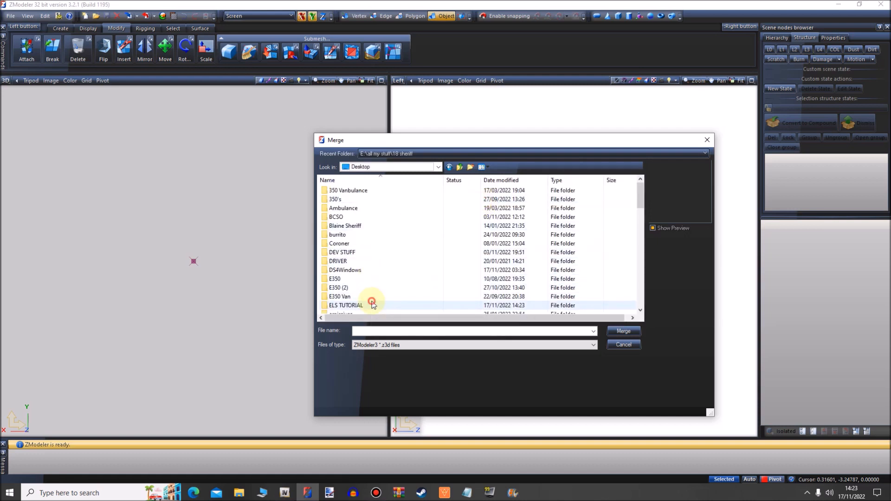
double_click(370, 299)
double_click(371, 192)
click(342, 191)
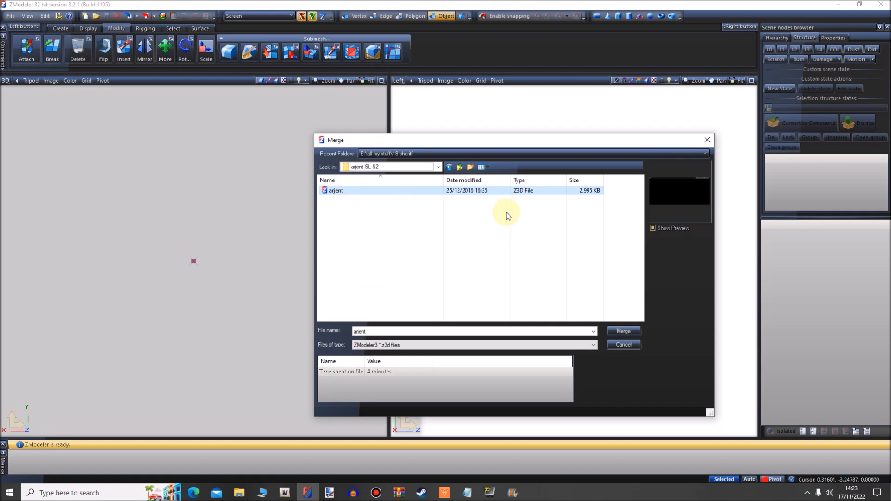
Merge all nodes of the arjent file into the empty scene
click(625, 332)
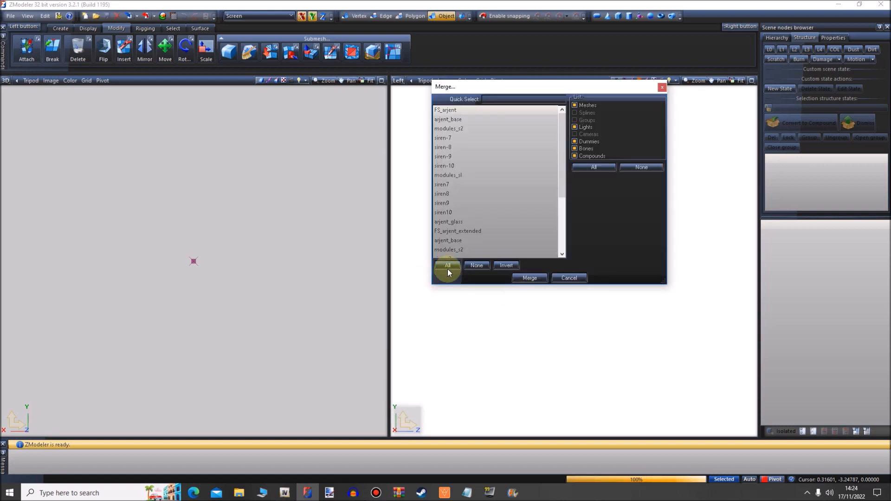
click(447, 266)
click(530, 278)
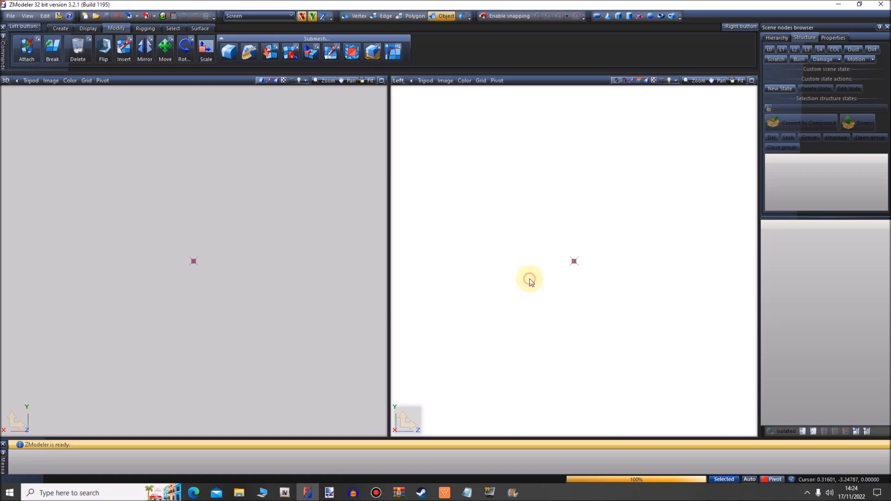
Delete the FS_arjent_extended node so only the FS_arjent lightbar is kept
click(183, 314)
drag(191, 327, 272, 325)
scroll(177, 230, up, 5)
drag(257, 158, 180, 210)
drag(221, 231, 203, 224)
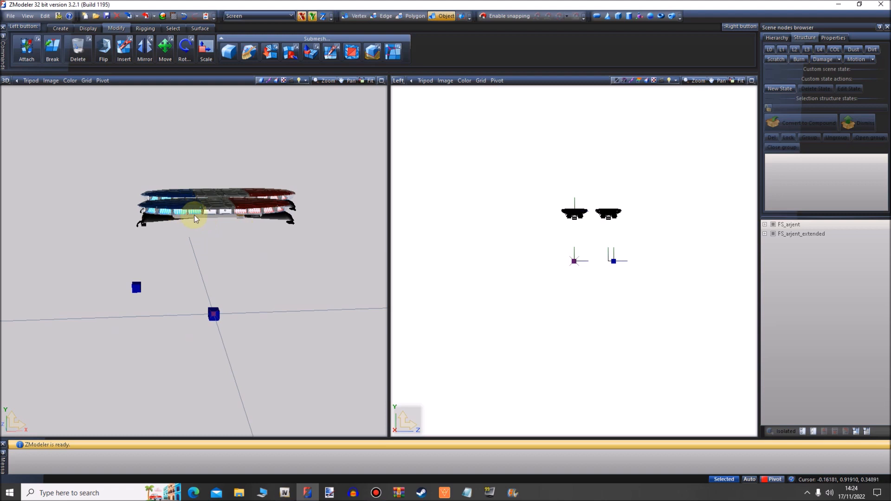
drag(260, 231, 316, 223)
click(797, 234)
right_click(797, 235)
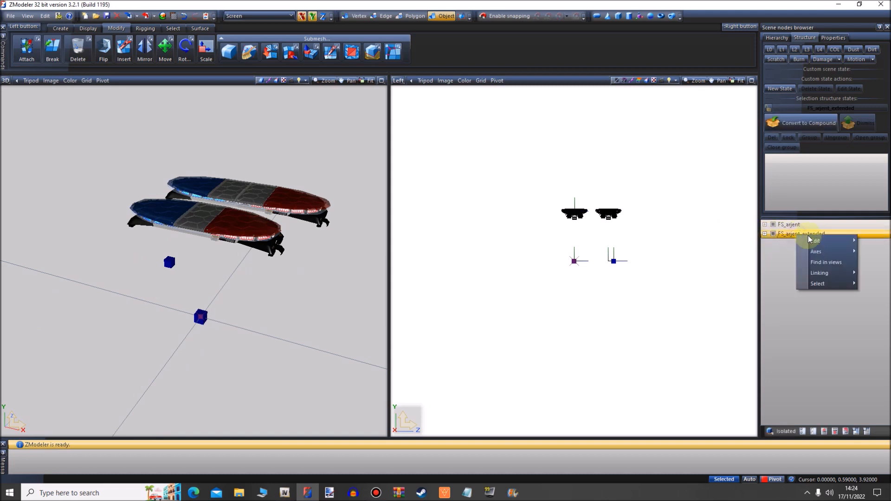
mouse_move(823, 241)
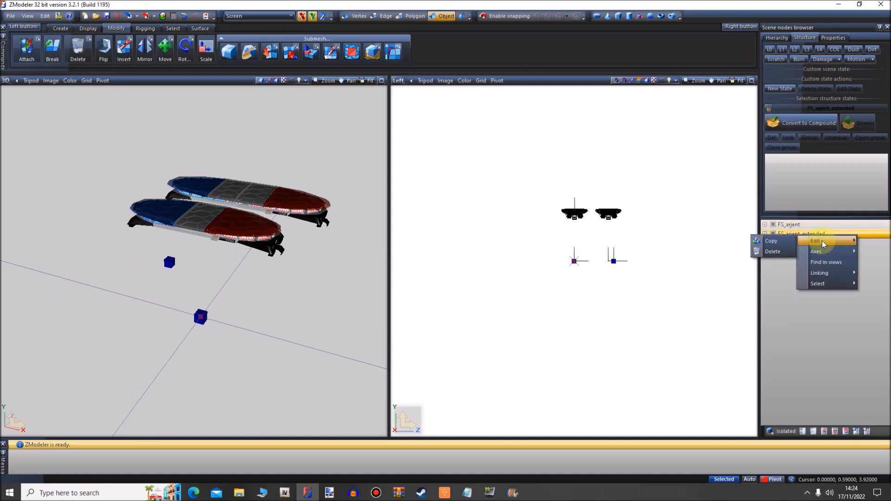
click(777, 260)
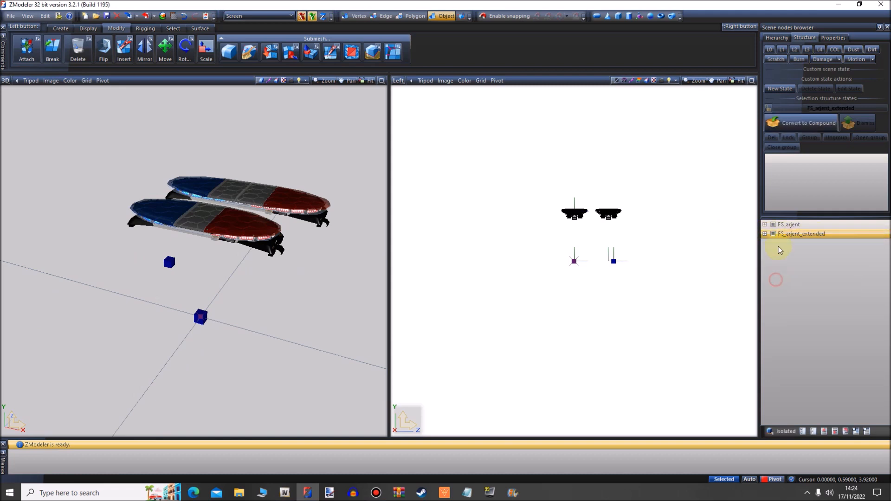
right_click(784, 236)
mouse_move(831, 242)
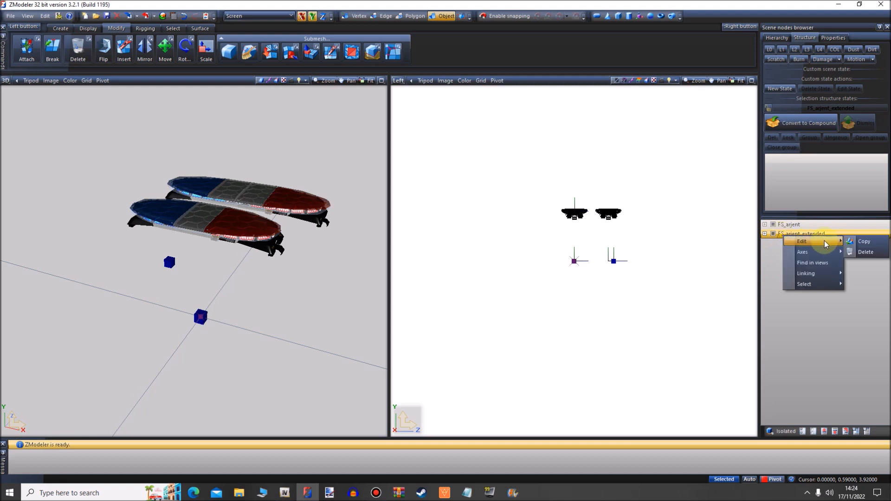
click(866, 252)
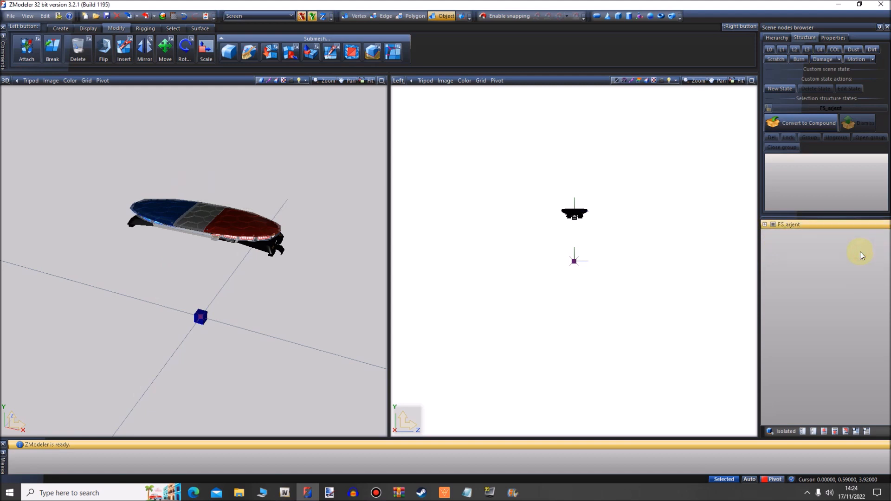
Change the Left viewport to a Top view and frame the lightbar closely in it
scroll(138, 186, up, 2)
scroll(160, 193, down, 1)
scroll(275, 187, up, 1)
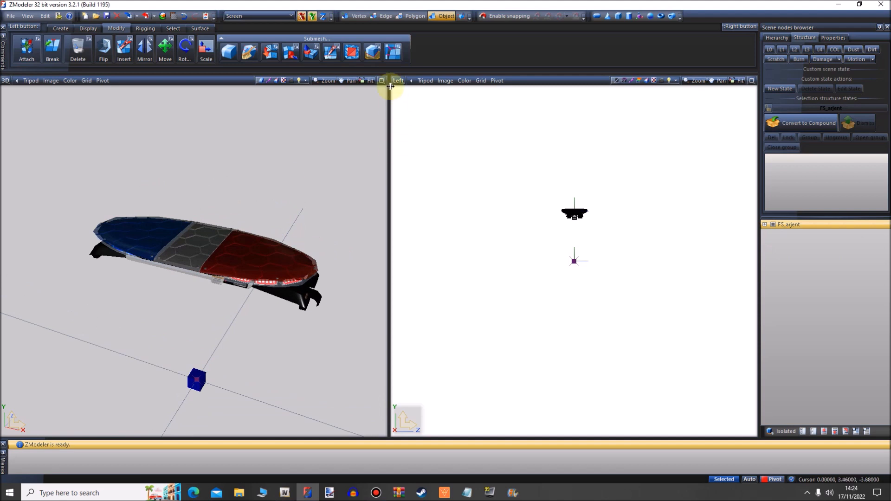
scroll(535, 195, up, 5)
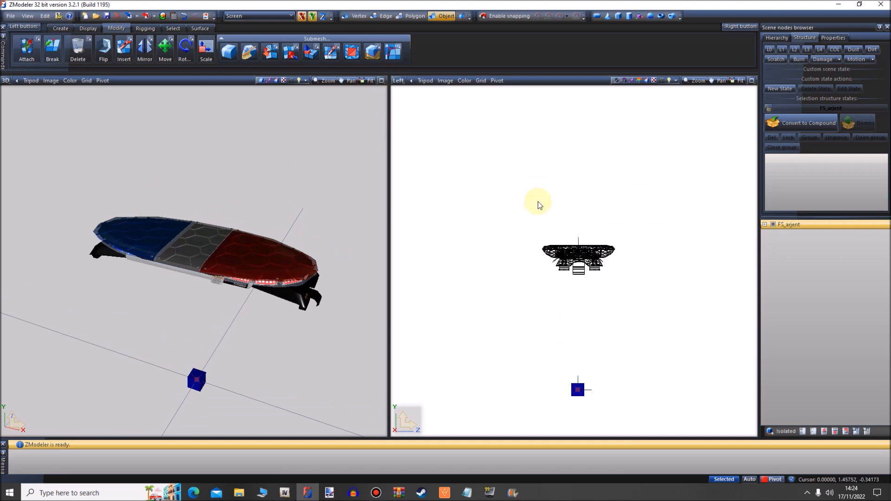
click(398, 80)
click(419, 125)
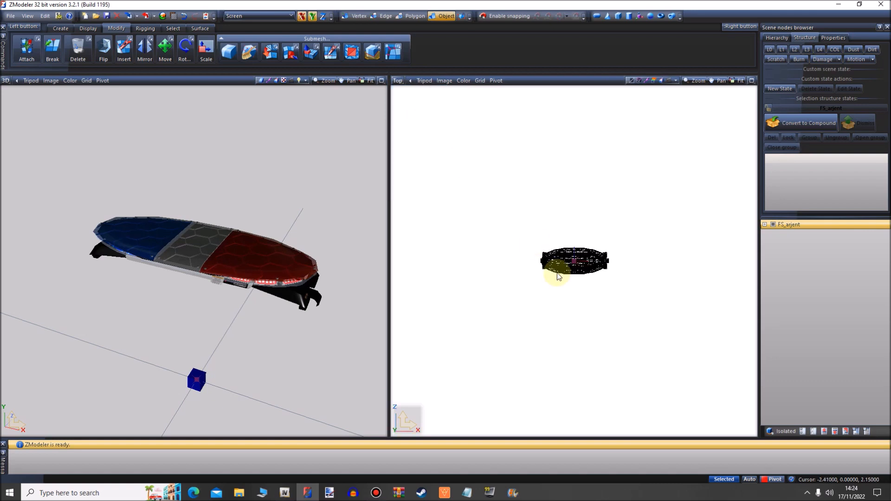
click(558, 251)
scroll(557, 249, up, 1)
click(718, 163)
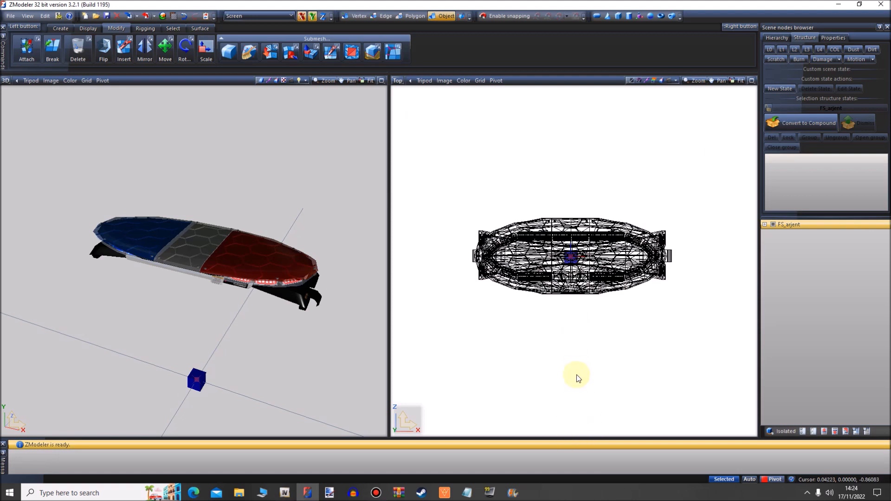
Expand FS_arjent in the scene nodes, including its modules_s2 and modules_sl branches
click(764, 225)
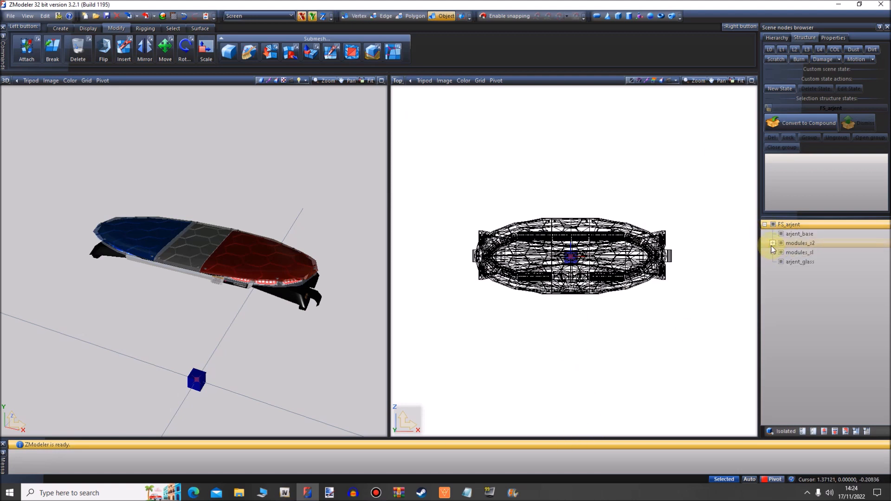
click(773, 252)
click(773, 243)
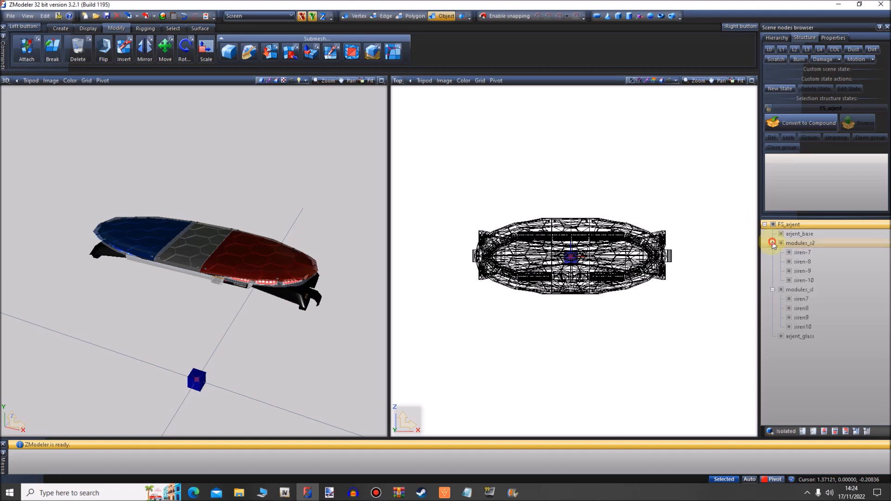
Reorder the materials so arjent glass directly follows the first Default Material and arjent emis comes right behind it
click(165, 16)
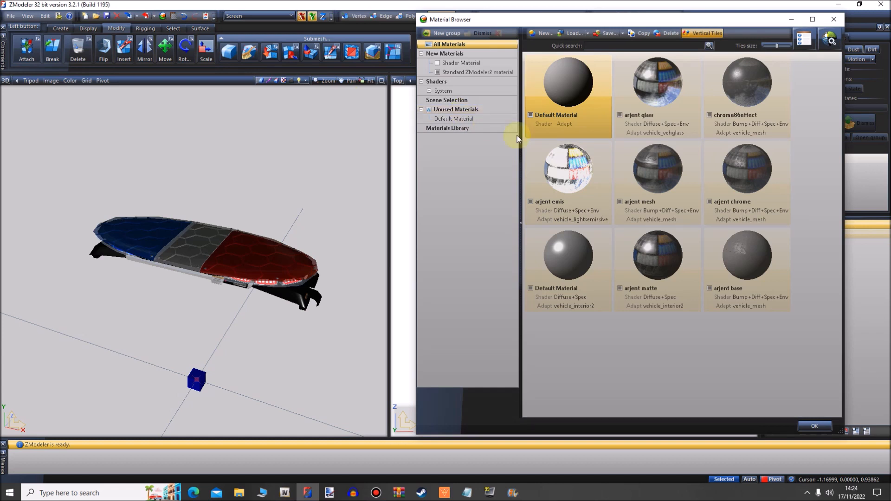
click(639, 86)
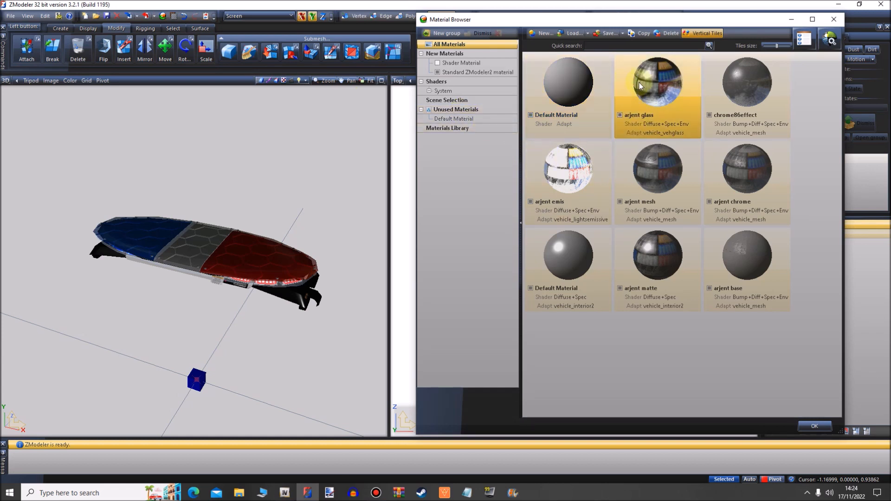
drag(627, 82, 745, 350)
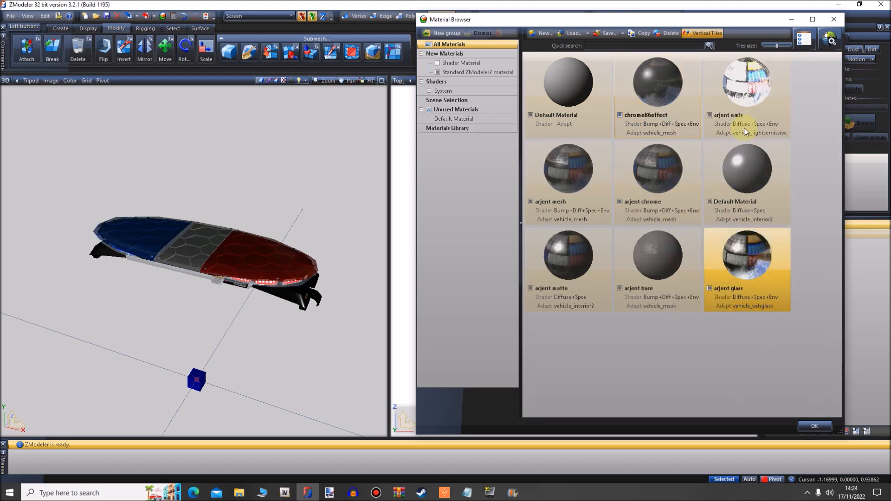
drag(707, 100, 612, 102)
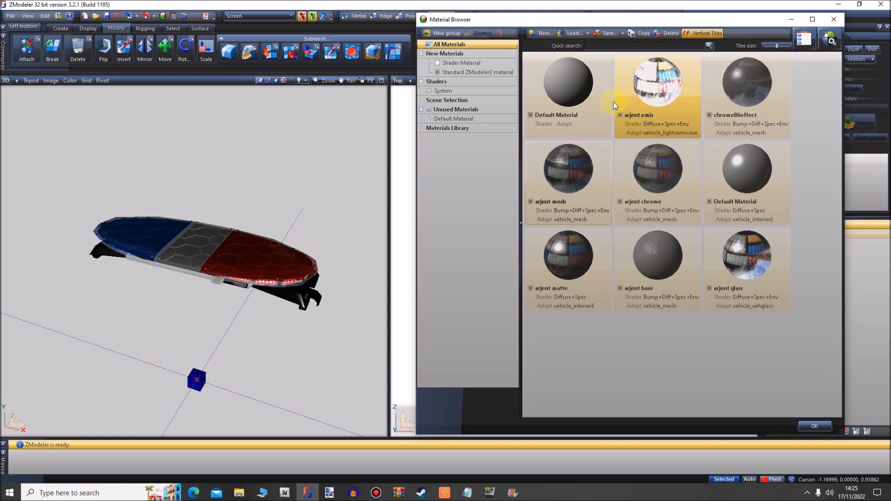
middle_drag(244, 278, 247, 269)
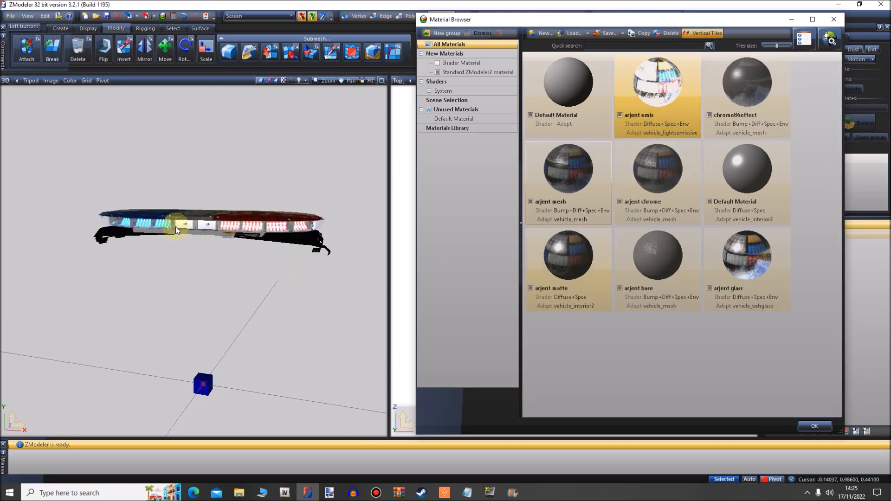
drag(712, 253, 614, 101)
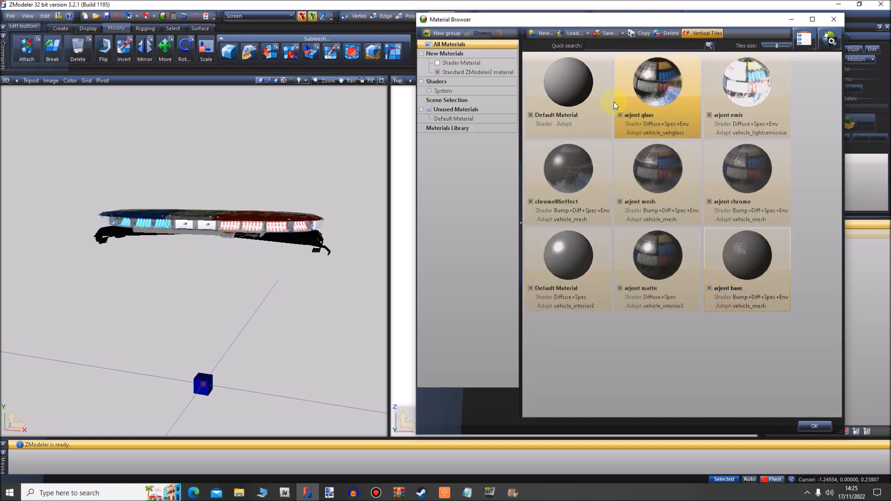
click(819, 428)
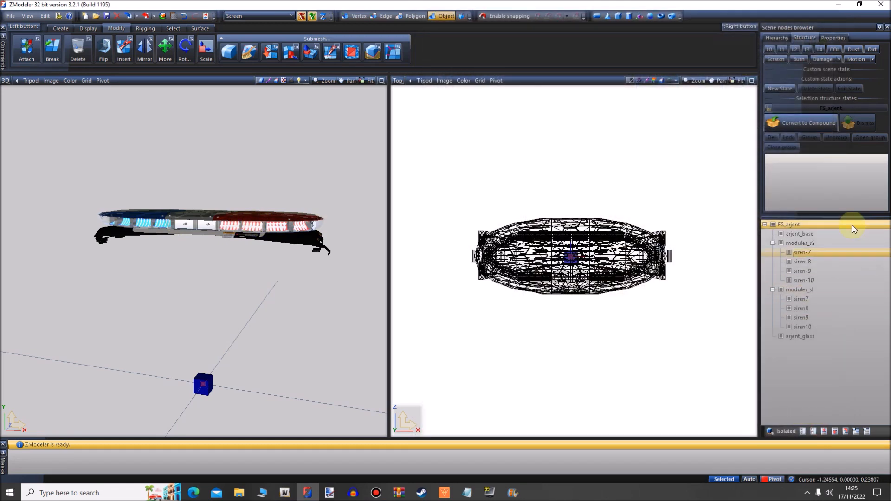
Take arjent_glass out of the FS_arjent hierarchy and make it a separate root node at the end of the scene tree
click(801, 336)
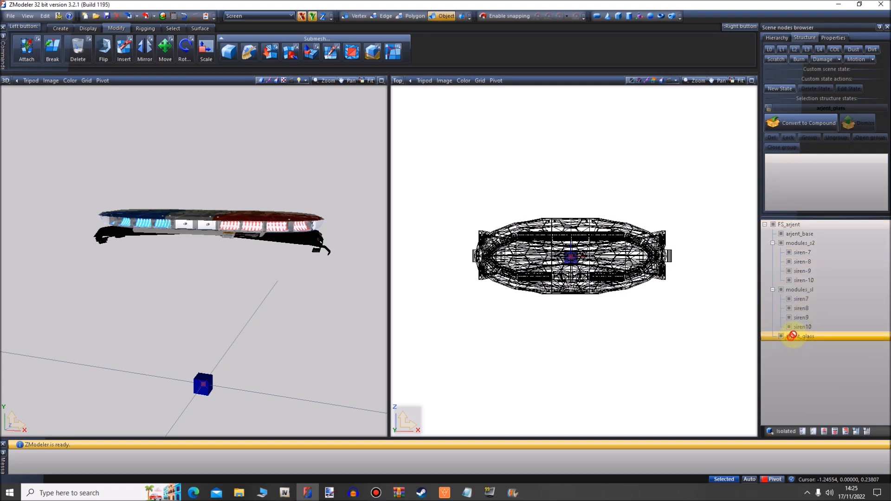
drag(801, 335, 803, 240)
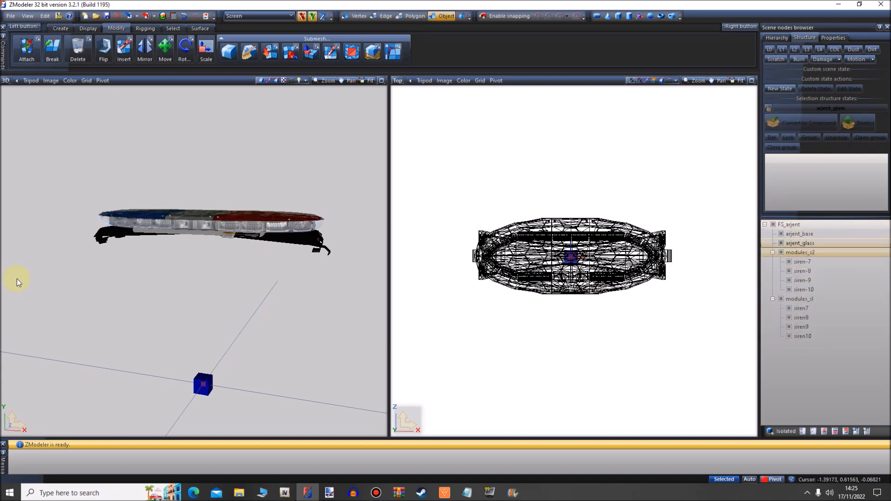
click(824, 241)
right_click(824, 242)
click(767, 241)
right_click(768, 245)
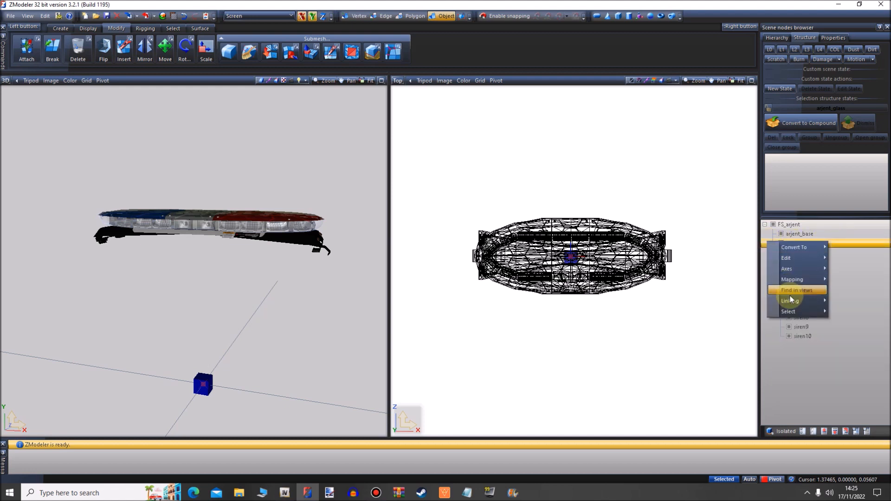
click(852, 300)
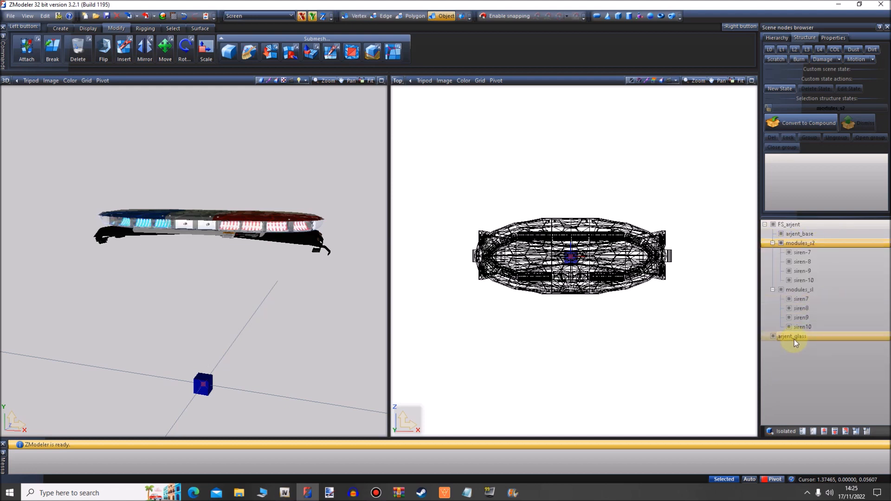
Reorder the materials so arjent emis directly follows the first Default Material and arjent glass moves to the end
click(206, 15)
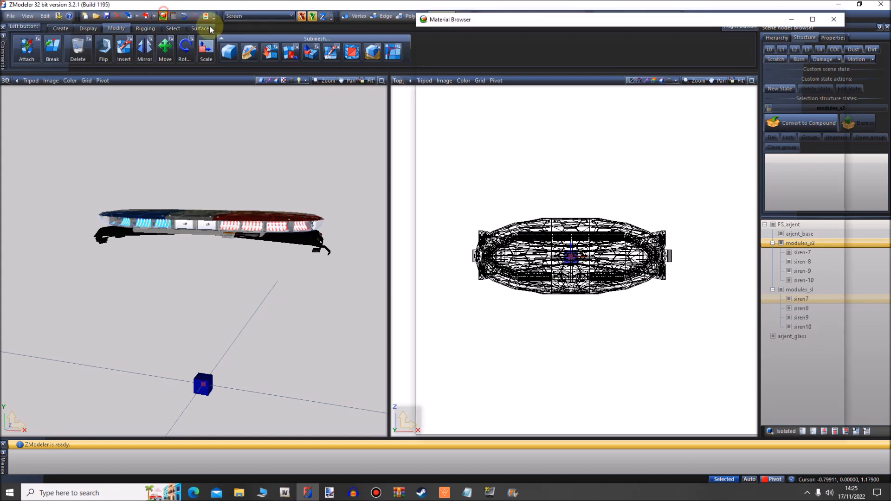
drag(726, 88, 631, 100)
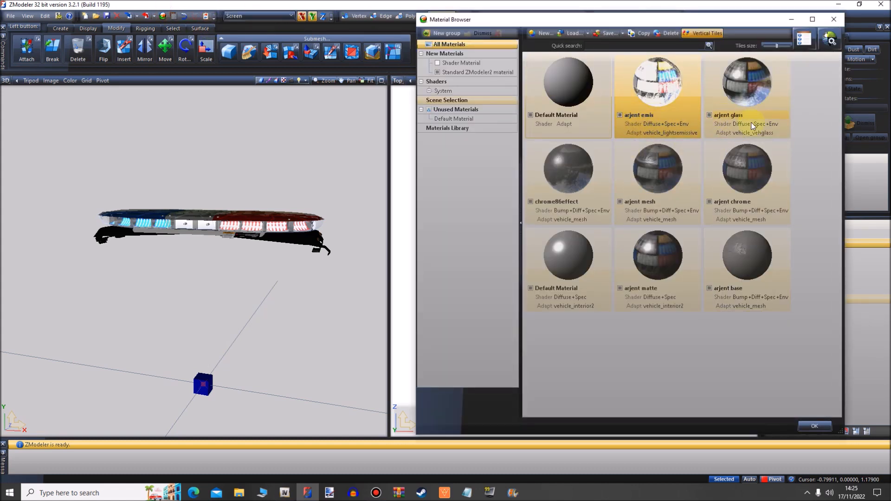
drag(745, 93, 794, 409)
click(814, 426)
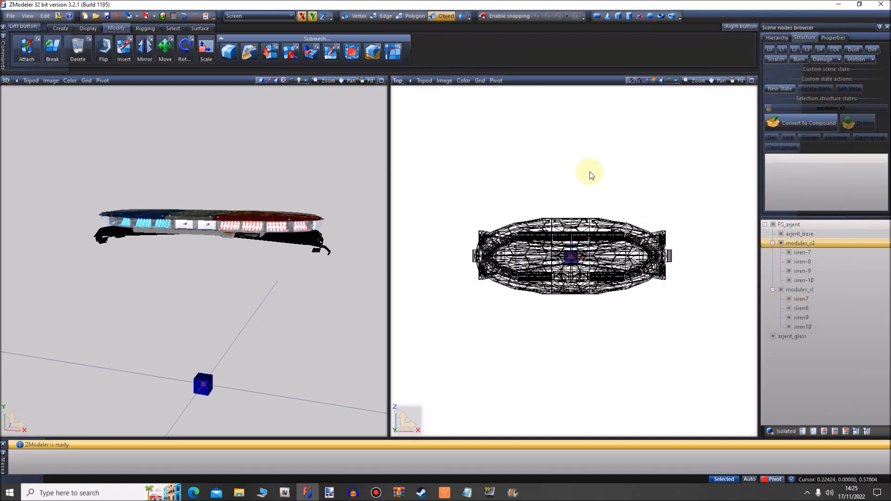
Hide FS_arjent, arjent_base and arjent_glass so only the light modules are shown
click(773, 225)
click(782, 234)
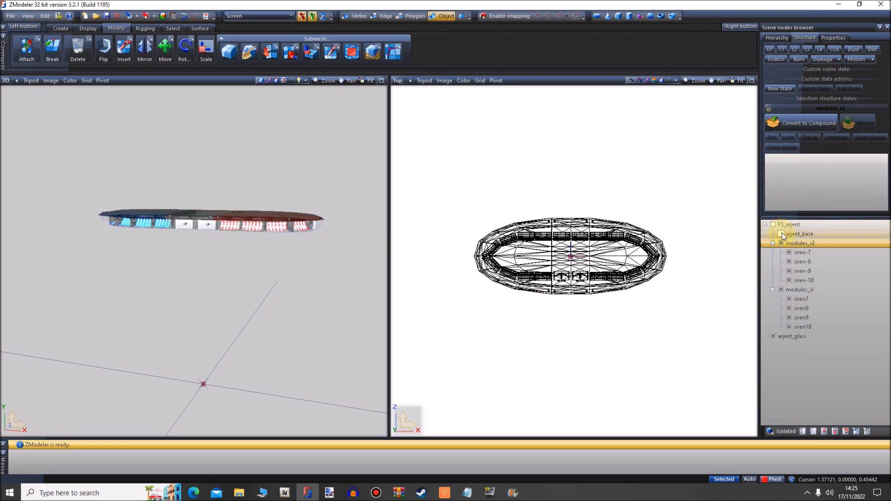
click(773, 337)
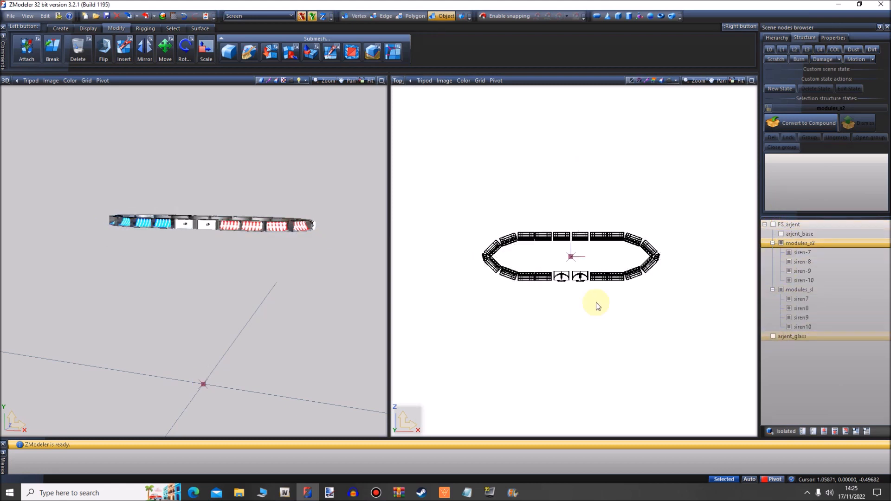
Collapse the modules_sl branch and delete it together with its siren nodes
click(772, 290)
click(801, 292)
right_click(820, 292)
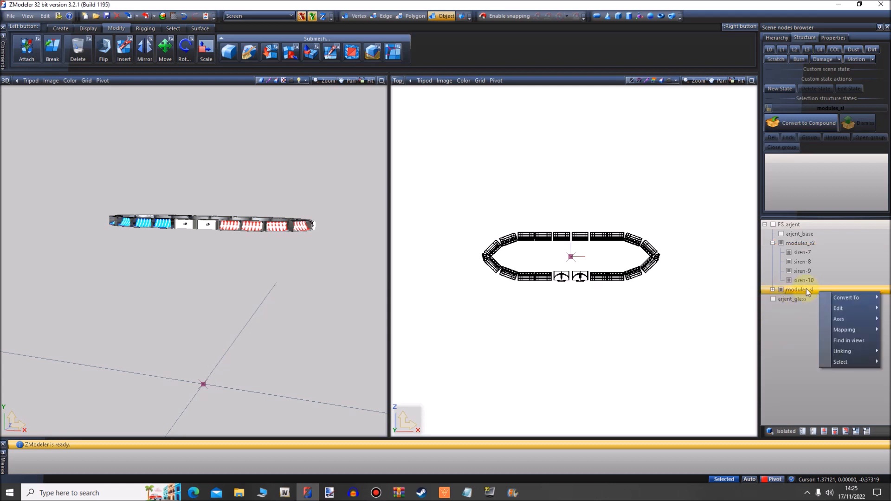
mouse_move(846, 308)
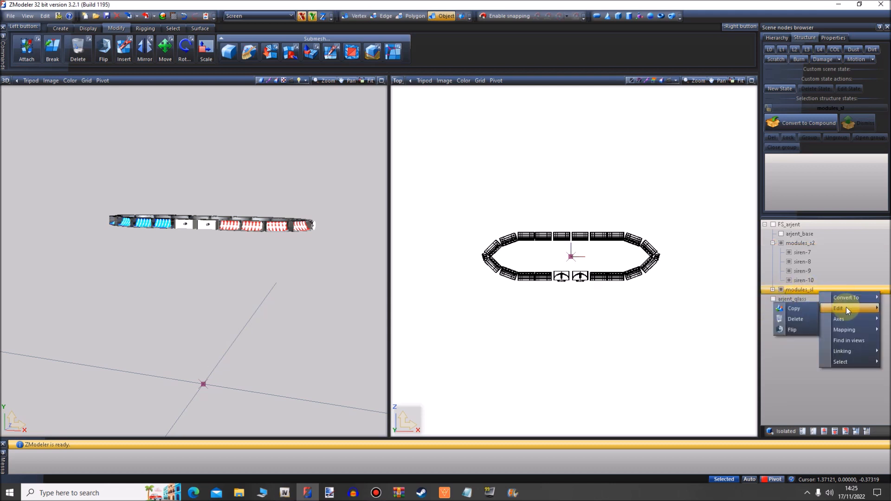
click(804, 319)
Hide the modules_s2 mesh so only siren-7 to siren-10 remain shown, framed closely in the Top view
middle_drag(384, 180, 245, 208)
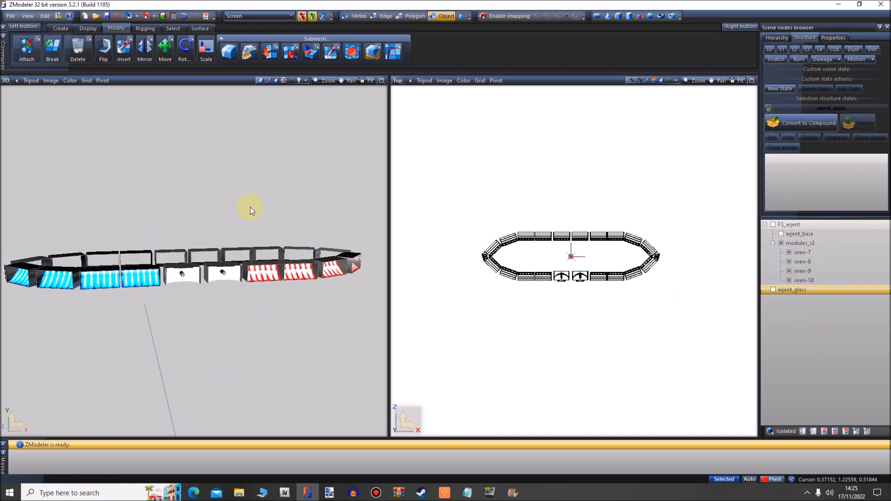
click(781, 244)
scroll(527, 208, up, 2)
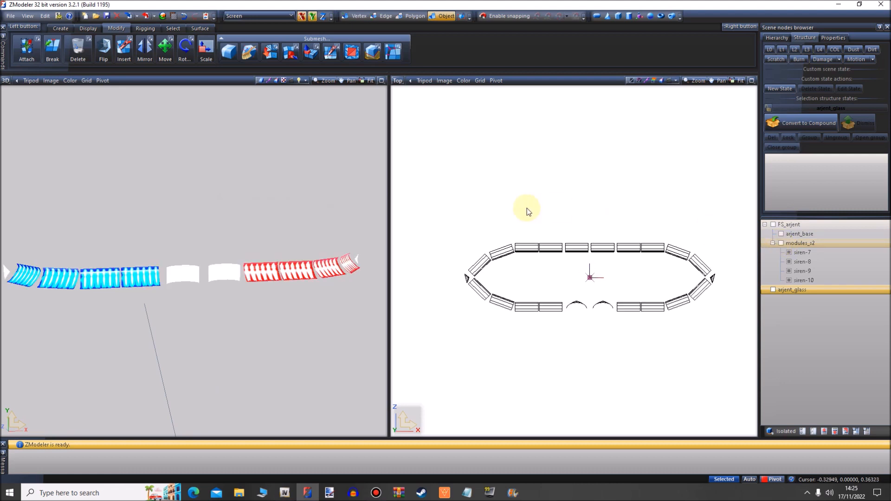
scroll(642, 253, up, 1)
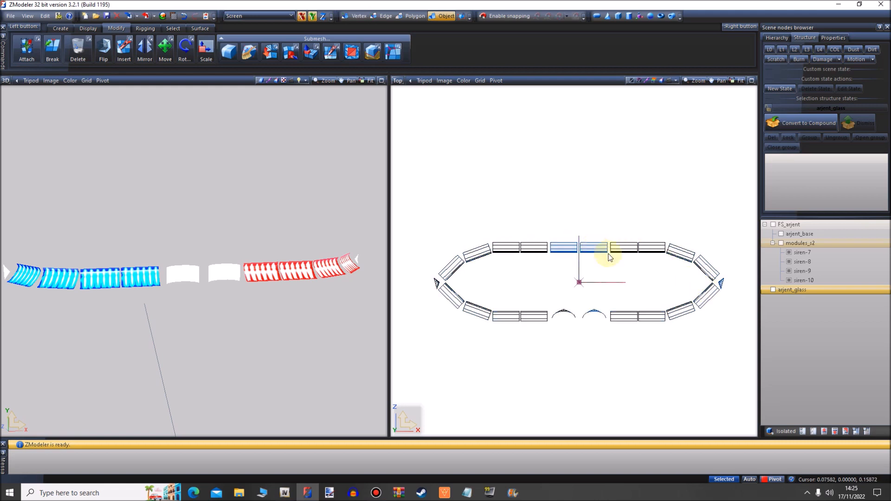
Check the Windows microphone privacy settings, close them and return to ZModeler
click(817, 494)
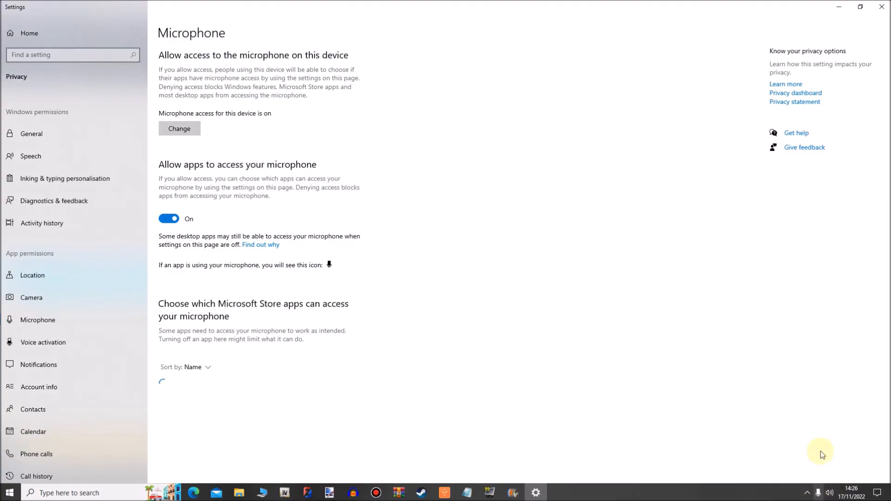
click(882, 7)
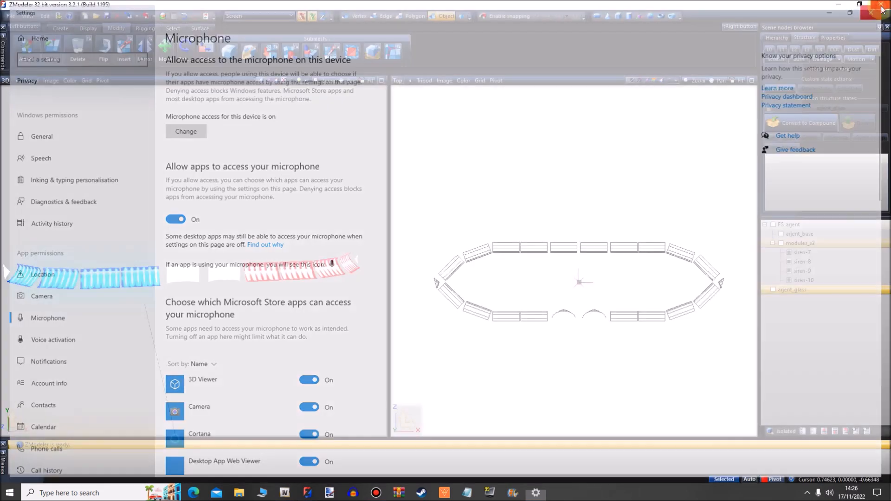
click(807, 494)
click(807, 495)
click(534, 315)
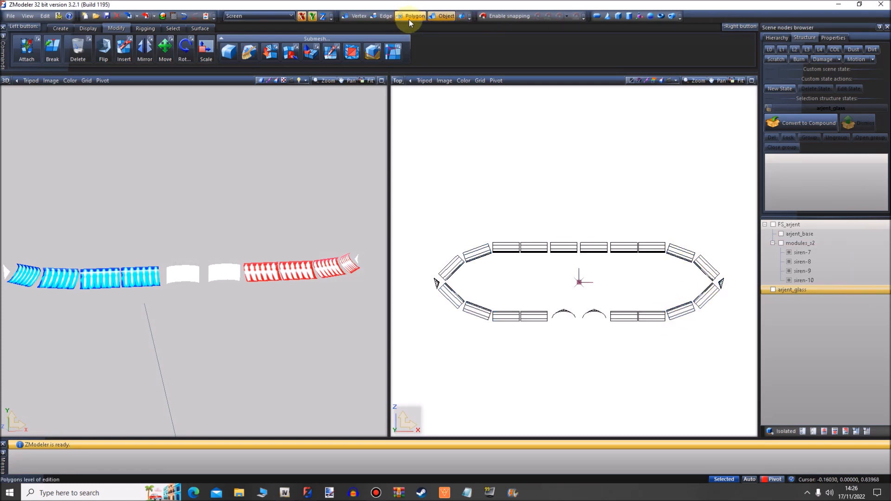
Activate the Move tool and the Quadr selection tool, and box-select all siren modules in the Top view
click(163, 58)
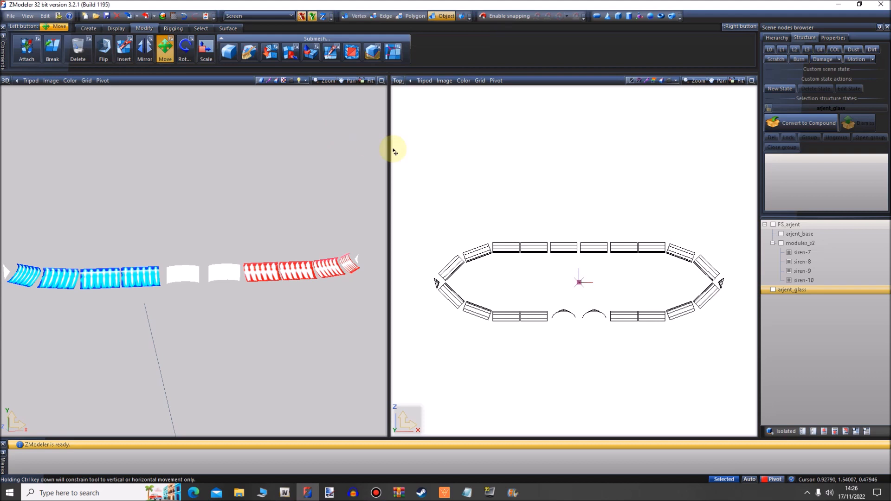
click(201, 28)
click(232, 50)
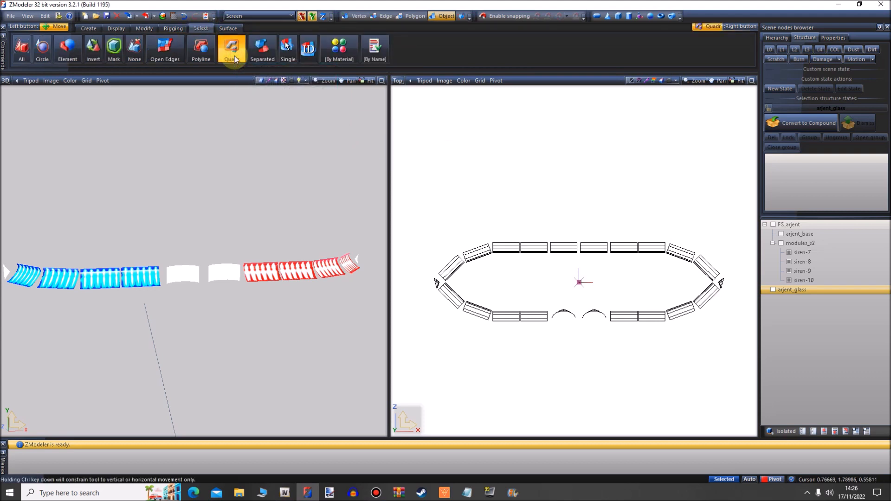
right_drag(738, 219, 408, 340)
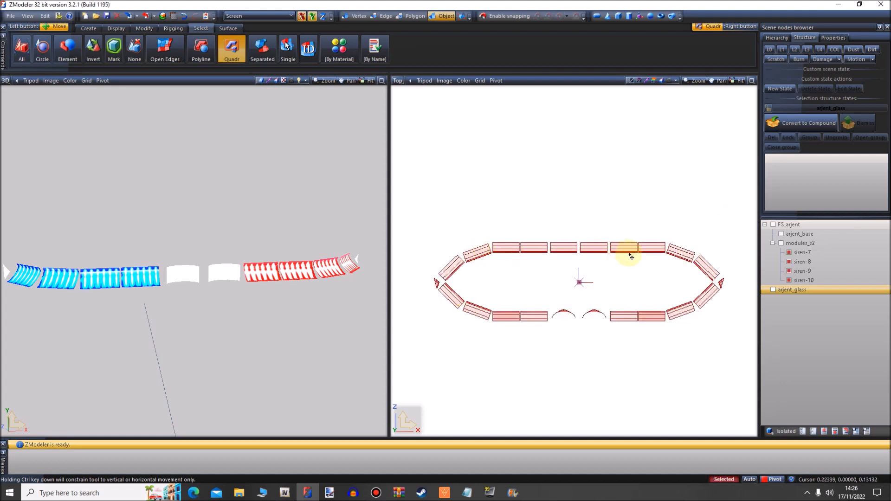
Switch to polygon level and hide siren-7, siren-8 and siren-9 so only siren-10 is shown
click(412, 15)
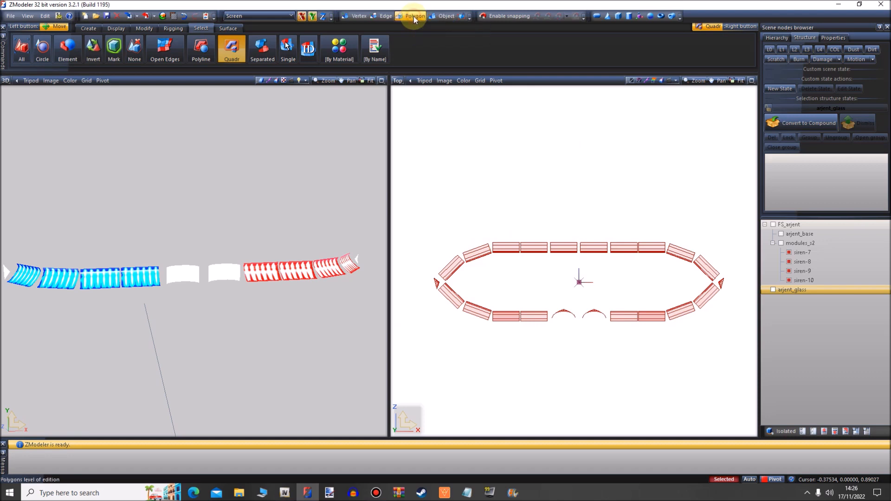
right_click(589, 201)
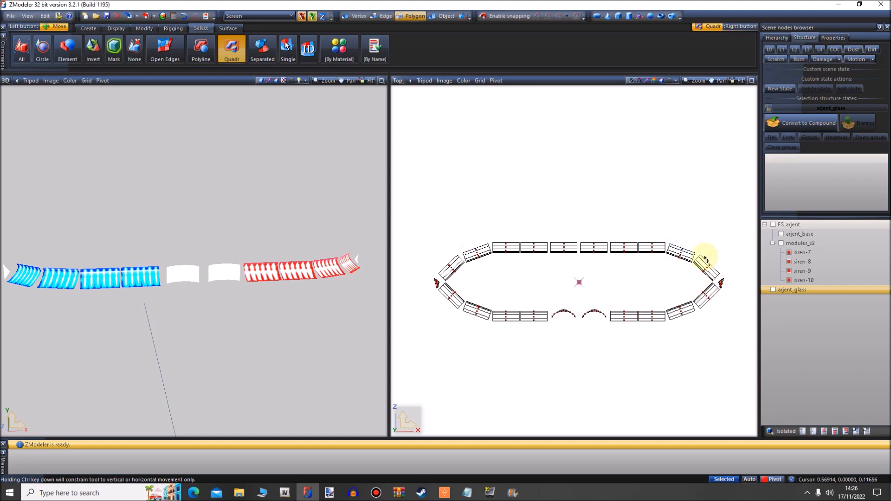
click(789, 253)
click(789, 262)
click(789, 272)
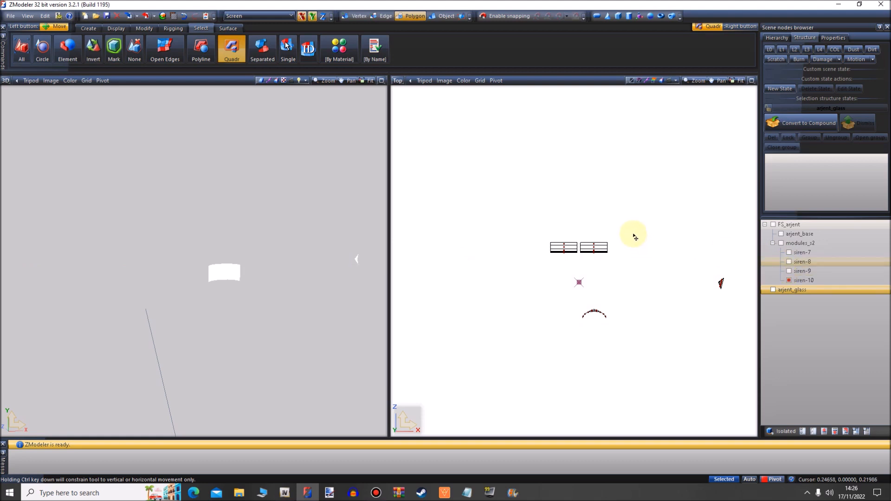
Select the polygons of siren-10's two upper centre modules in the Top view and Detach them into a separate object
drag(631, 228, 532, 263)
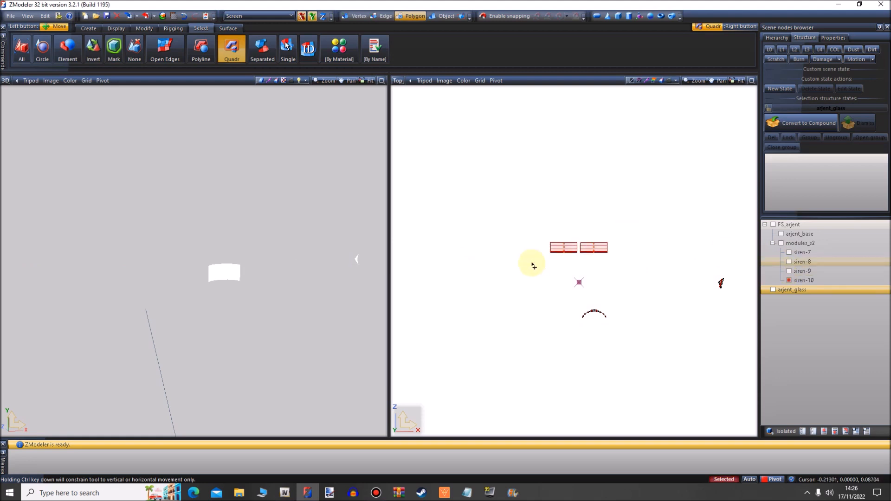
click(136, 30)
drag(619, 219, 534, 275)
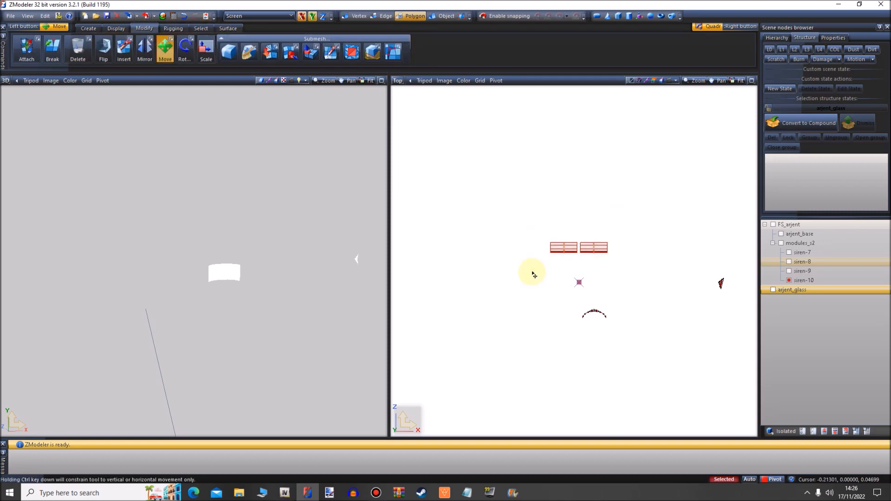
click(290, 57)
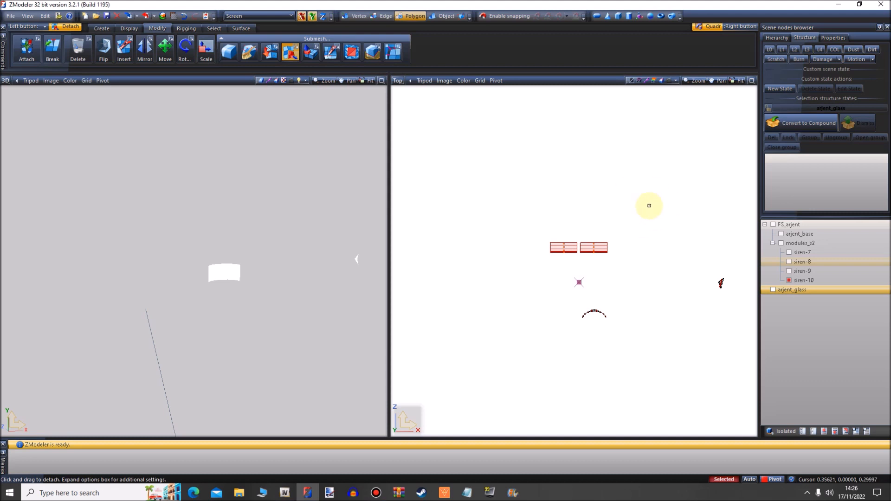
click(653, 211)
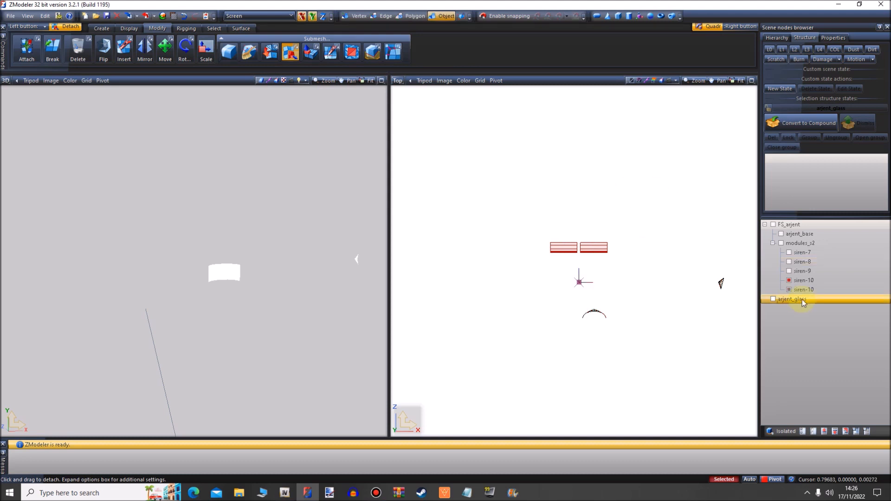
Rename the detached pair of centre modules to 8 and the remaining siren-10 node to 5
click(787, 289)
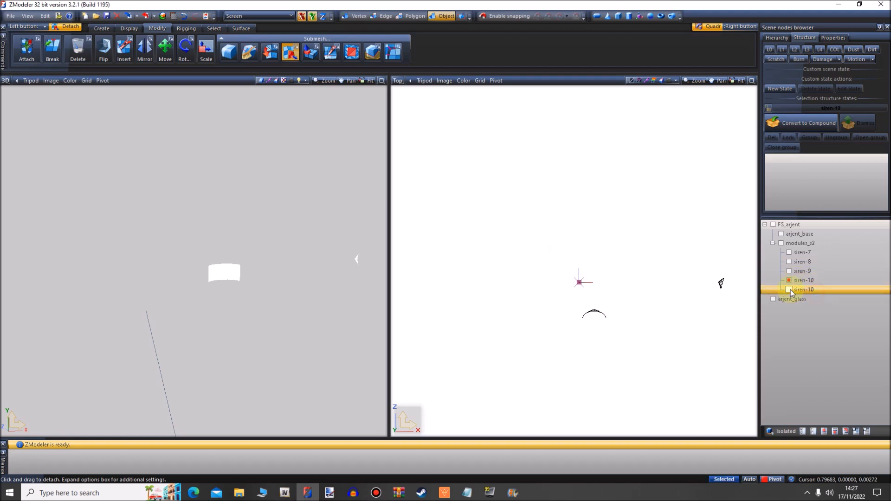
click(789, 290)
double_click(831, 290)
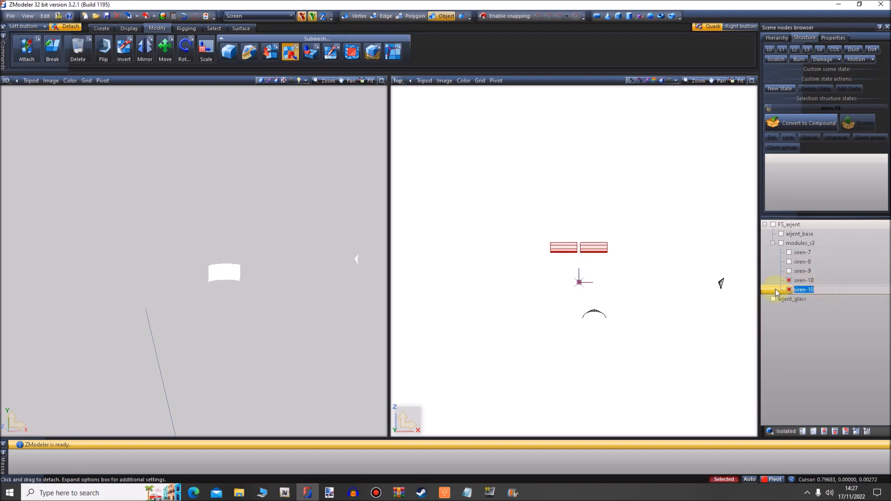
text(8)
double_click(821, 280)
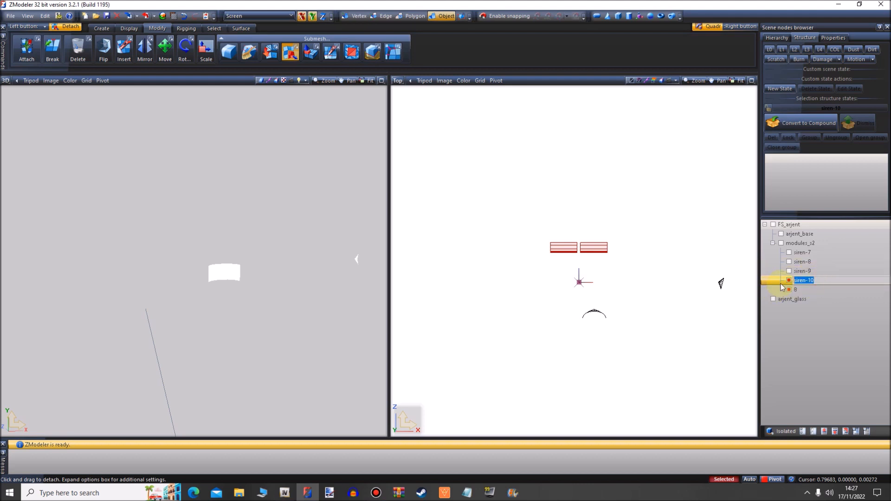
text(5)
click(800, 353)
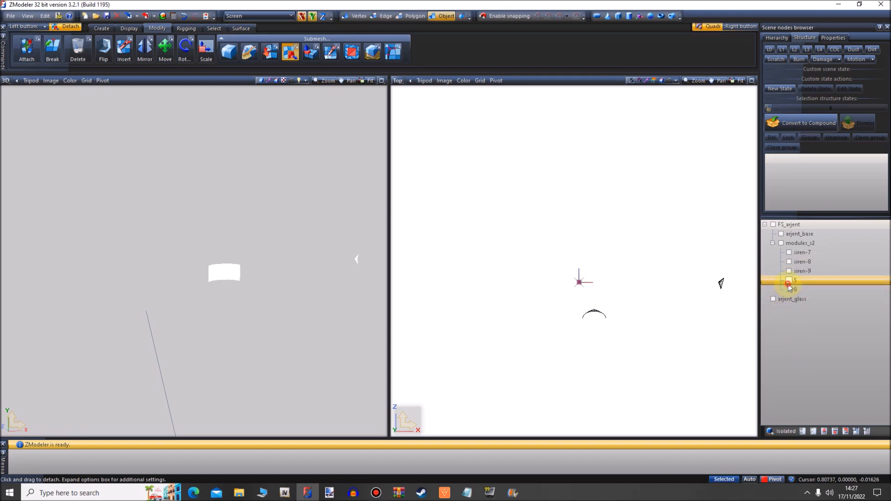
Hide node 5, show only siren-9 and switch back to polygon level
click(788, 283)
click(789, 271)
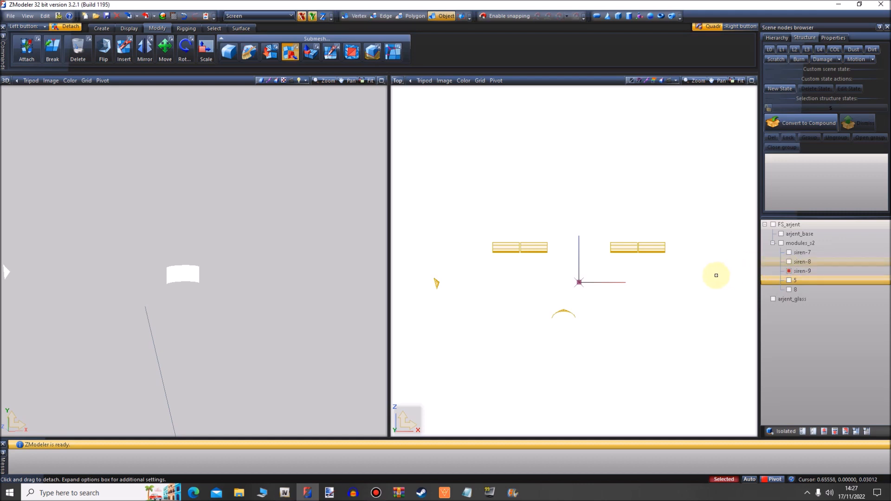
click(411, 14)
Select the polygons of siren-9's upper right pair of modules in the Top view and Detach them
click(507, 173)
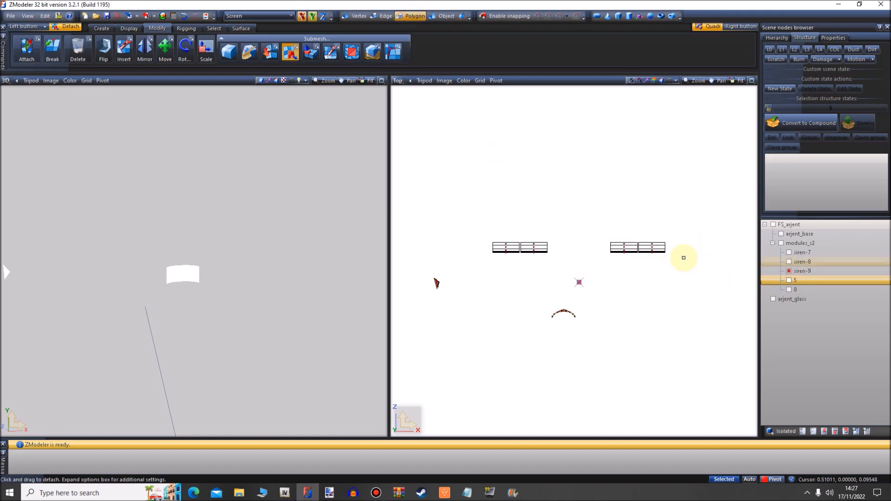
drag(681, 230, 597, 266)
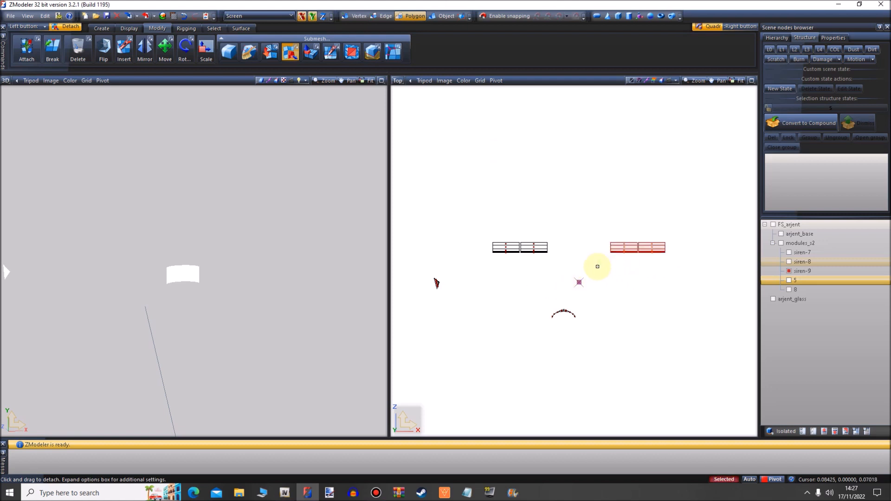
drag(701, 220, 639, 161)
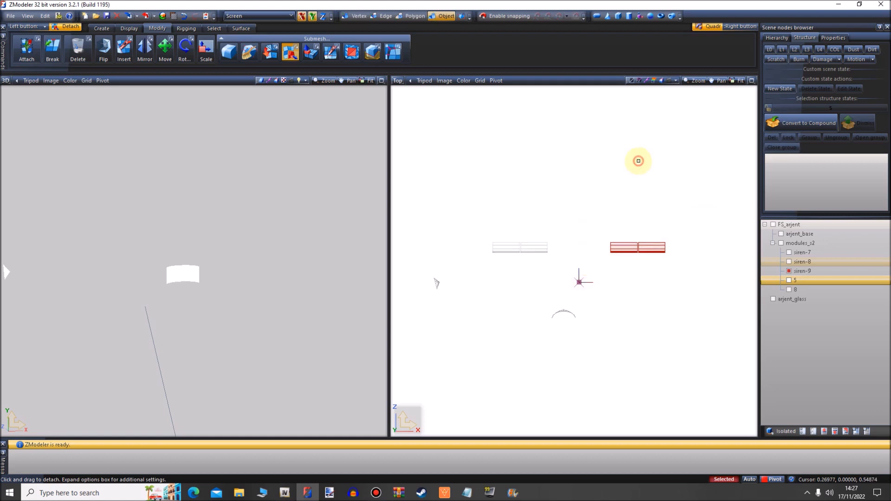
Rename the detached upper right pair of siren-9 modules to 7 and hide that node
click(802, 299)
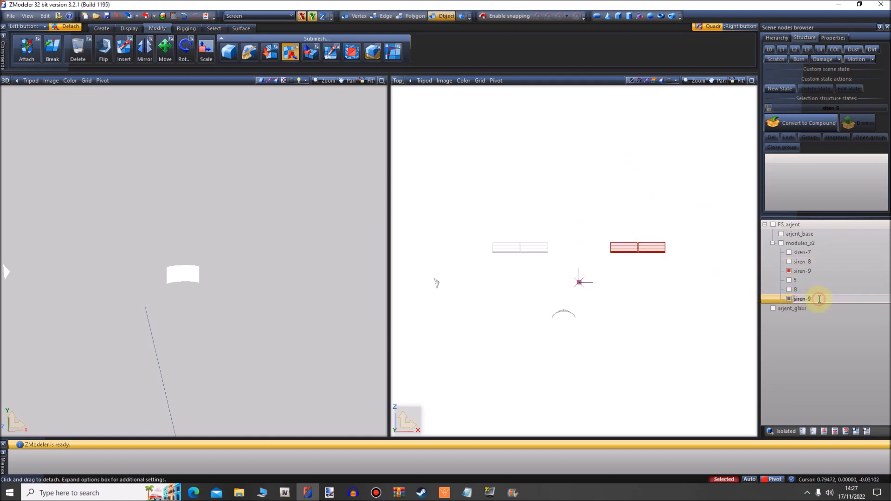
text(7)
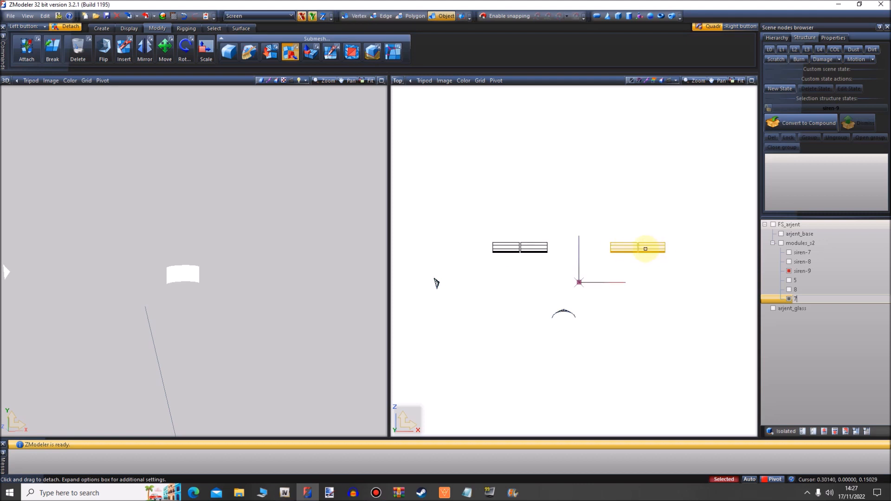
click(790, 299)
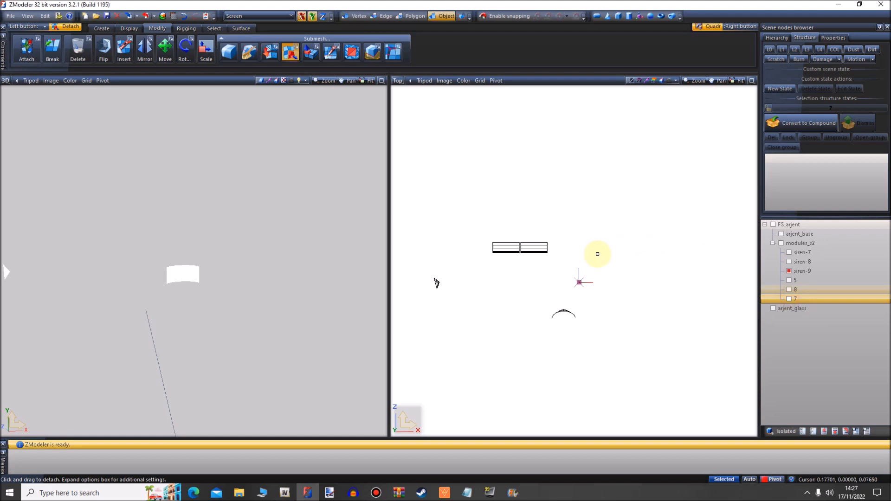
Select only the polygons of siren-9's upper left pair of modules in the Top view and Detach them
click(410, 15)
drag(637, 210, 413, 344)
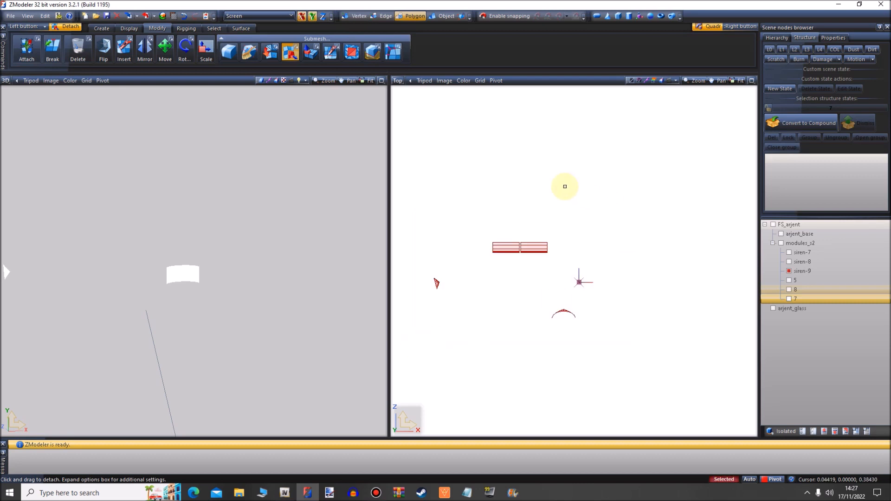
key(space)
drag(571, 227, 482, 263)
key(space)
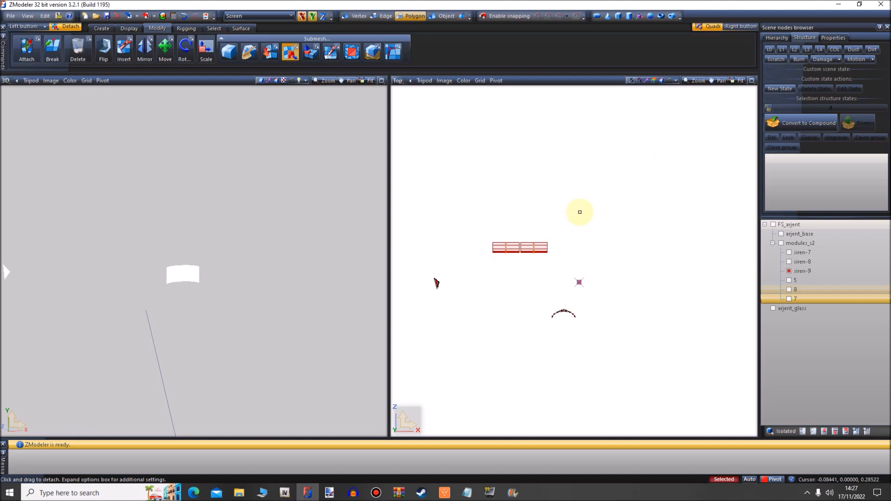
drag(571, 223, 487, 267)
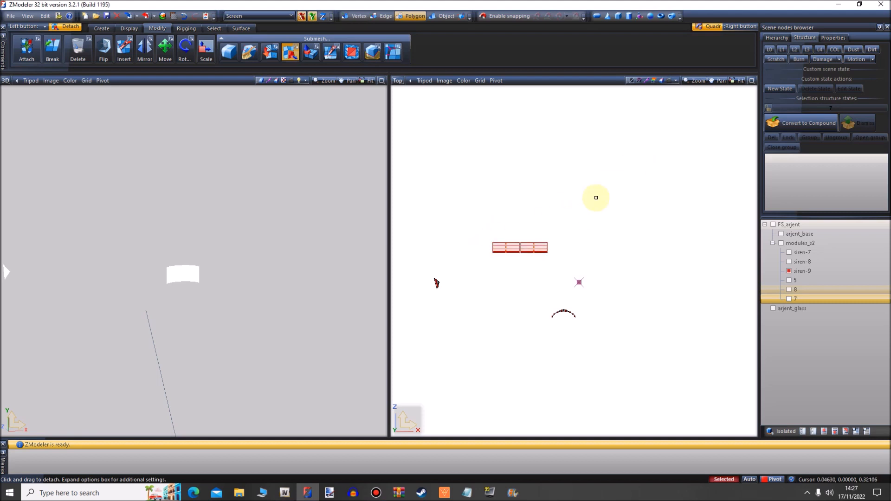
click(596, 197)
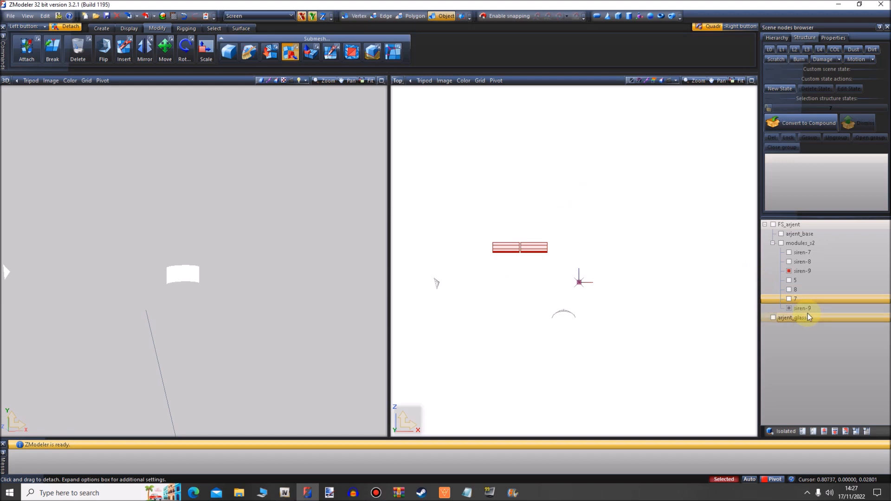
Rename the newly detached upper left pair of modules to 9
click(810, 310)
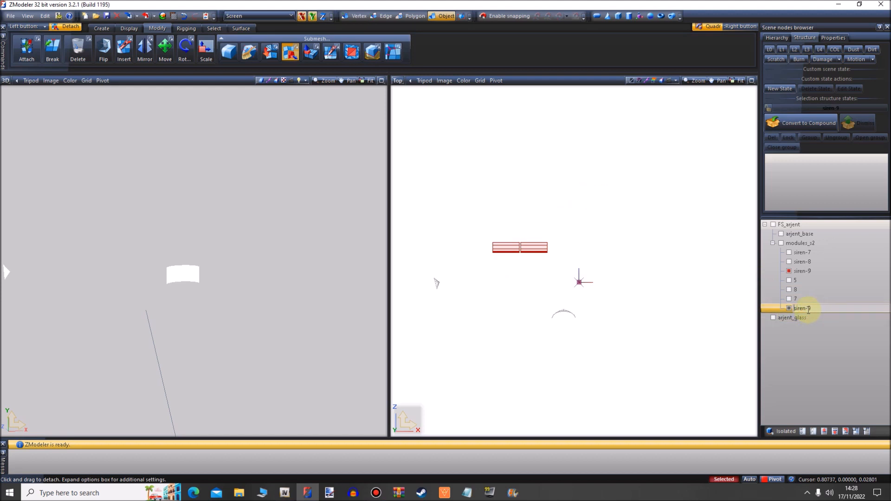
drag(808, 309, 784, 308)
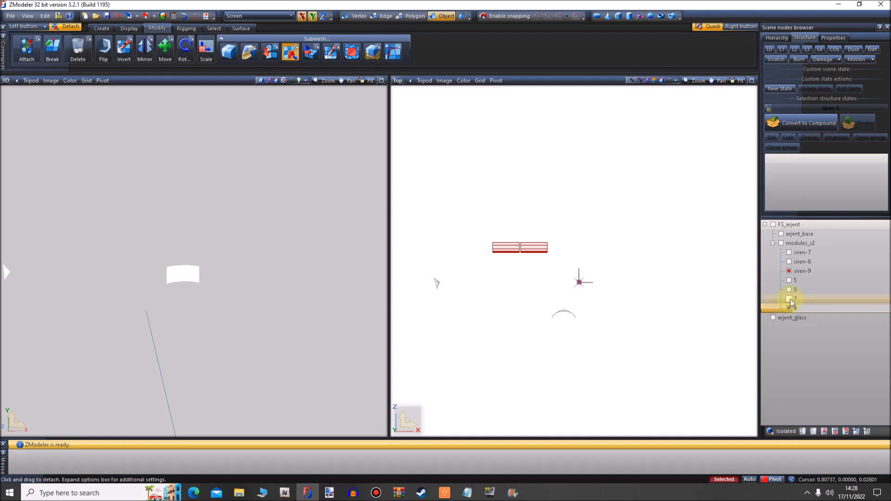
click(795, 299)
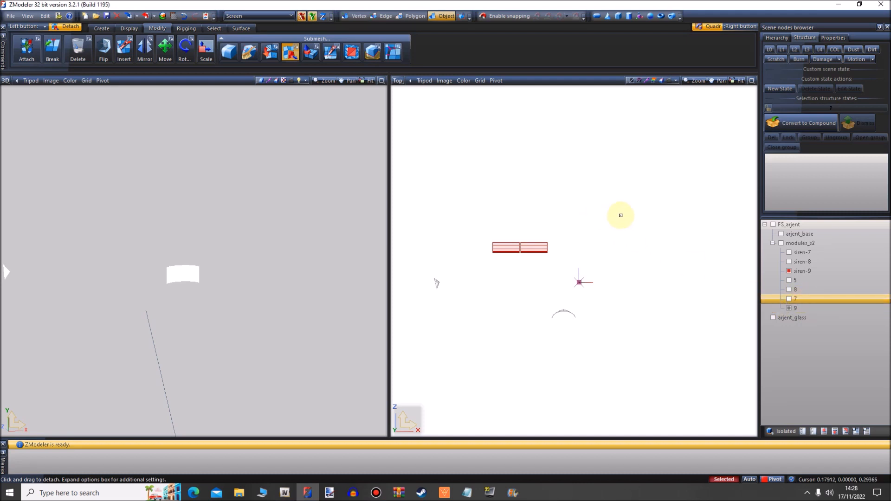
Clear the selection, check nodes 7 and 8 by toggling their visibility, and hide node 9
drag(621, 215, 412, 339)
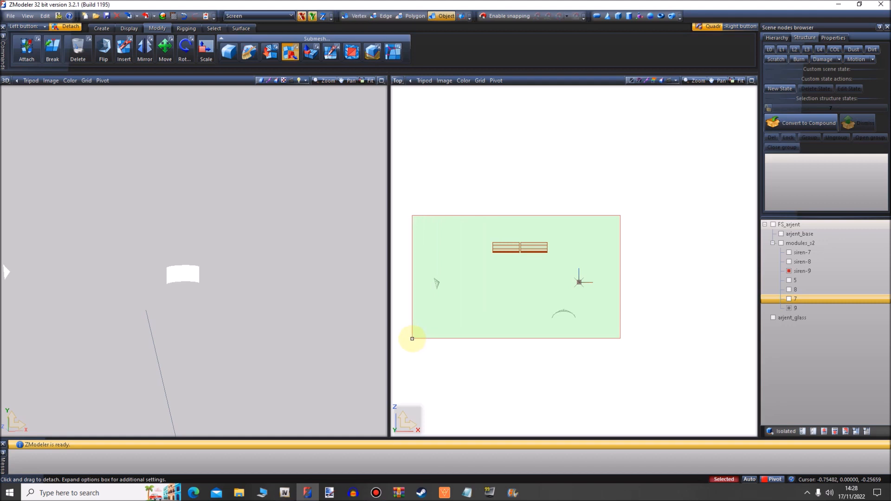
drag(413, 339, 411, 339)
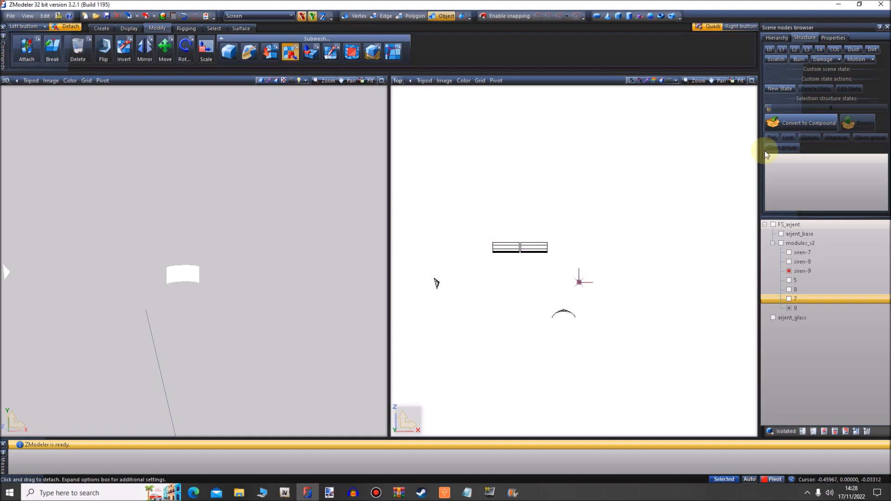
click(789, 299)
click(789, 290)
drag(690, 207, 422, 345)
click(789, 300)
click(789, 299)
click(789, 290)
click(789, 308)
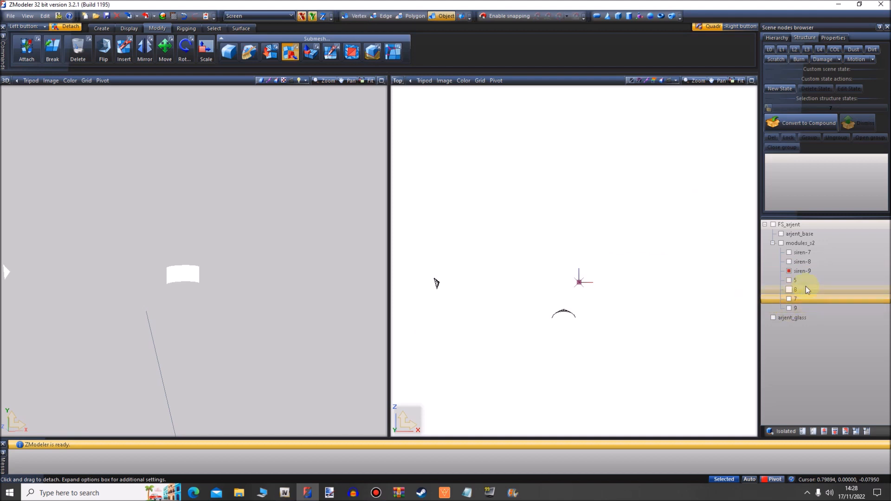
Rename the remaining siren-9 node to 6 and hide it
click(790, 271)
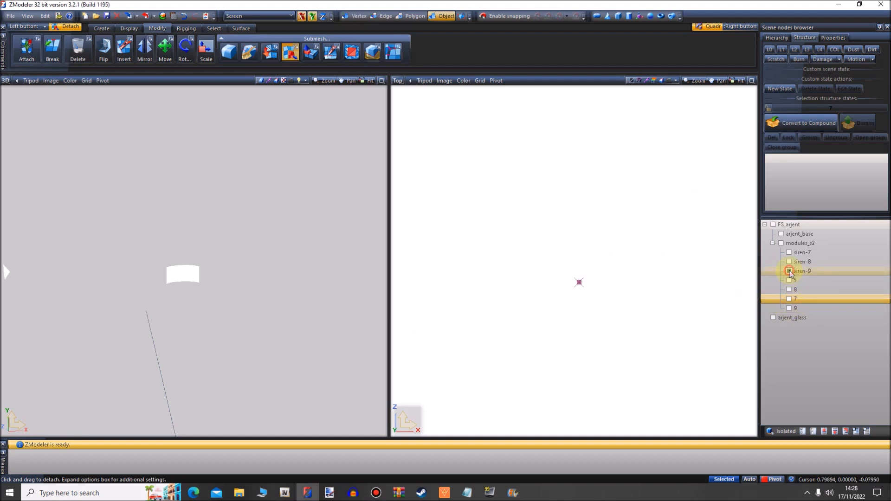
click(810, 272)
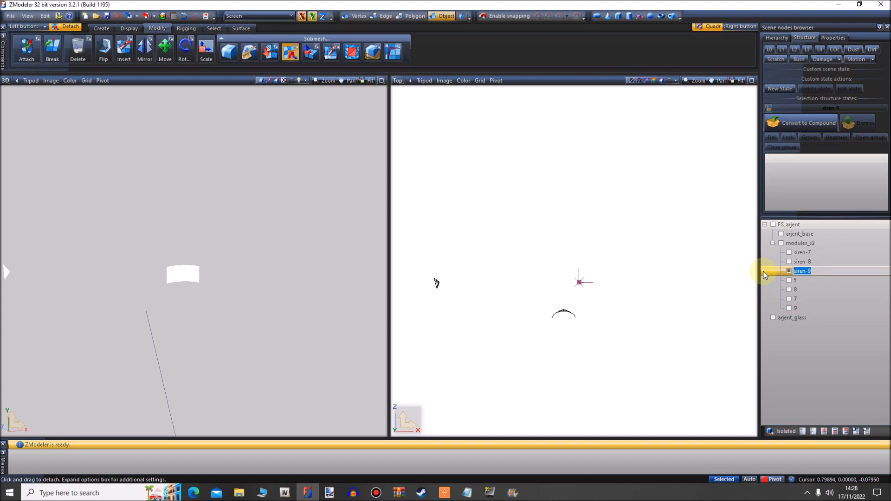
text(6)
click(789, 272)
click(790, 272)
Show siren-8 and siren-7 together, select all their modules and inspect the lower right modules in the Top view
click(789, 262)
click(789, 252)
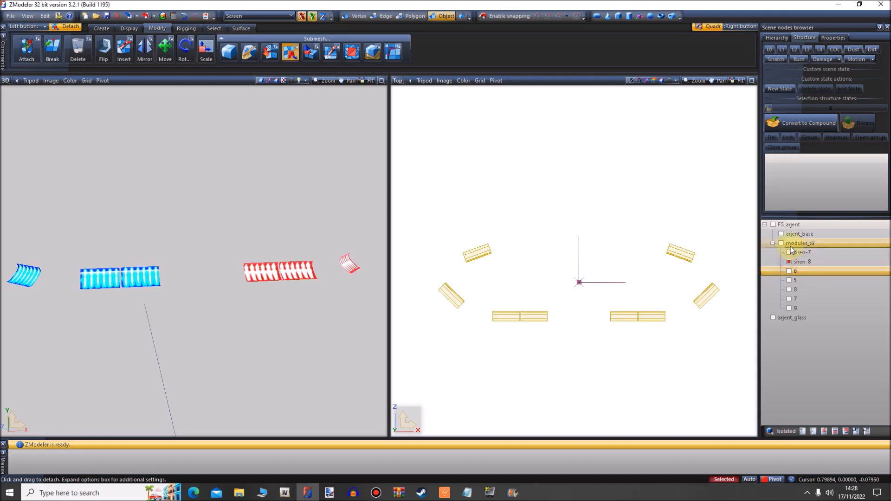
drag(731, 219, 402, 335)
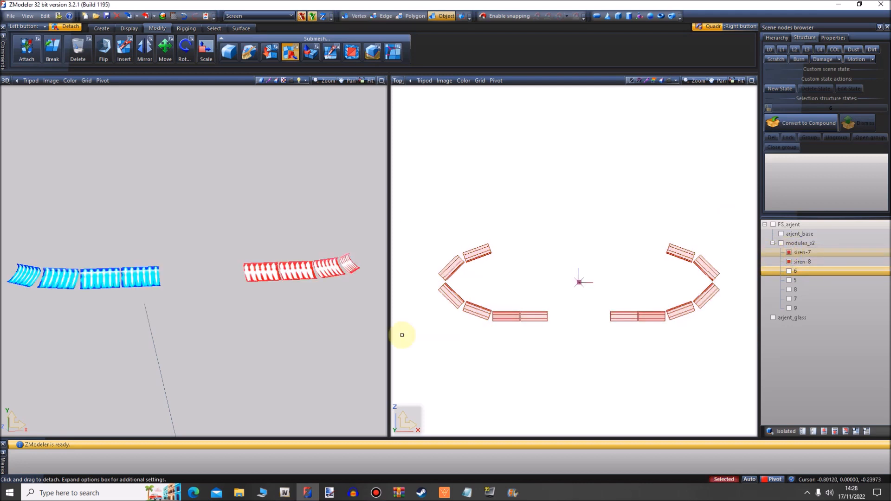
mouse_move(348, 334)
middle_down()
mouse_move(255, 345)
mouse_move(337, 340)
middle_up()
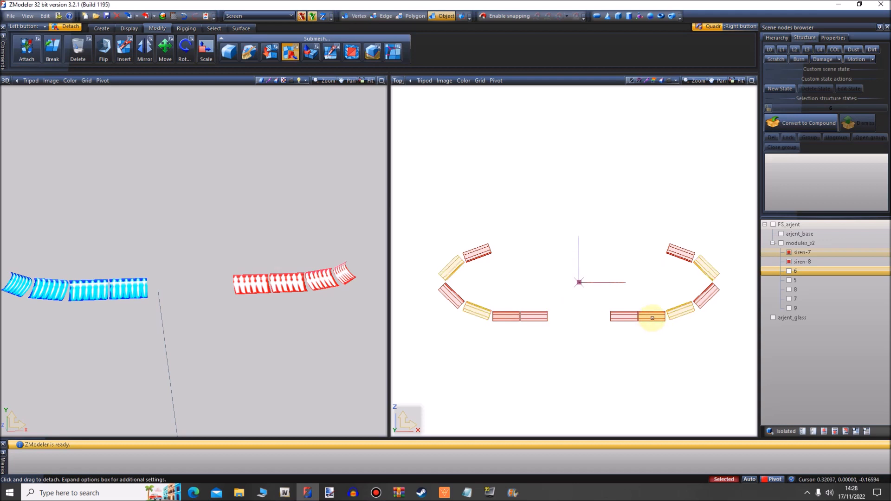
scroll(650, 317, up, 5)
scroll(652, 318, up, 4)
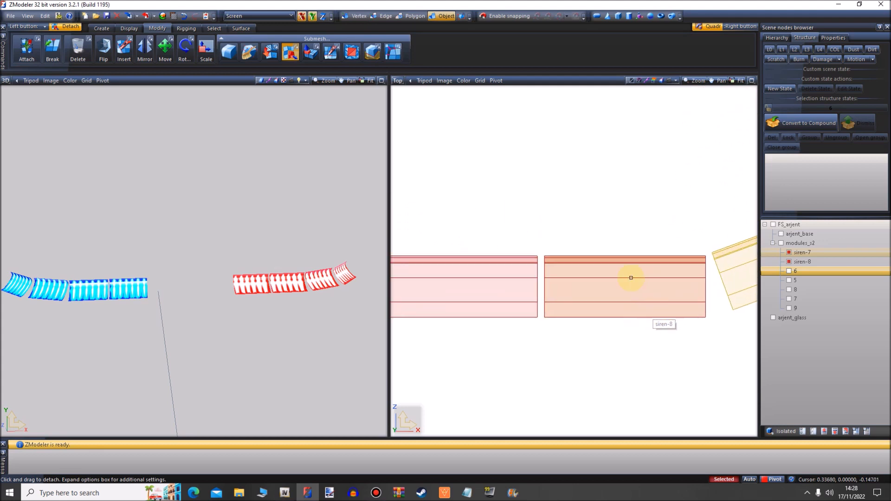
Hide siren-7, switch to polygon level and clear the selection on siren-8's modules
click(788, 252)
scroll(703, 359, down, 6)
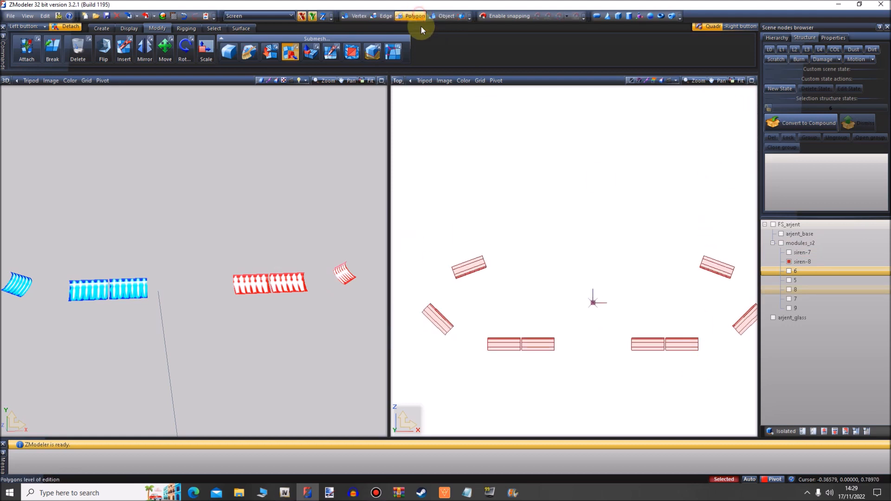
scroll(484, 186, down, 1)
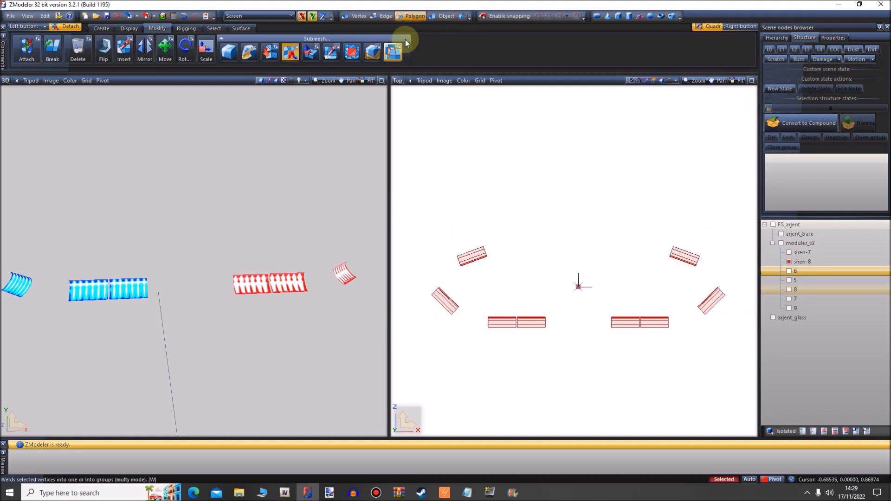
drag(731, 221, 390, 389)
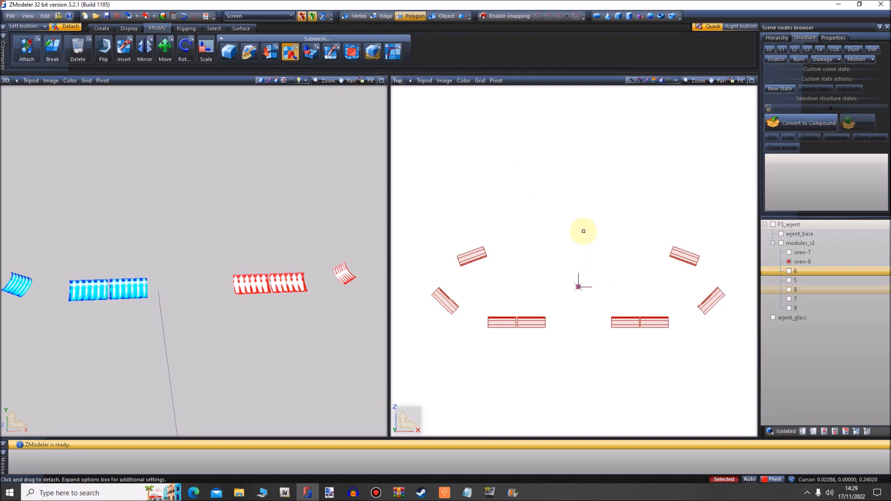
click(583, 231)
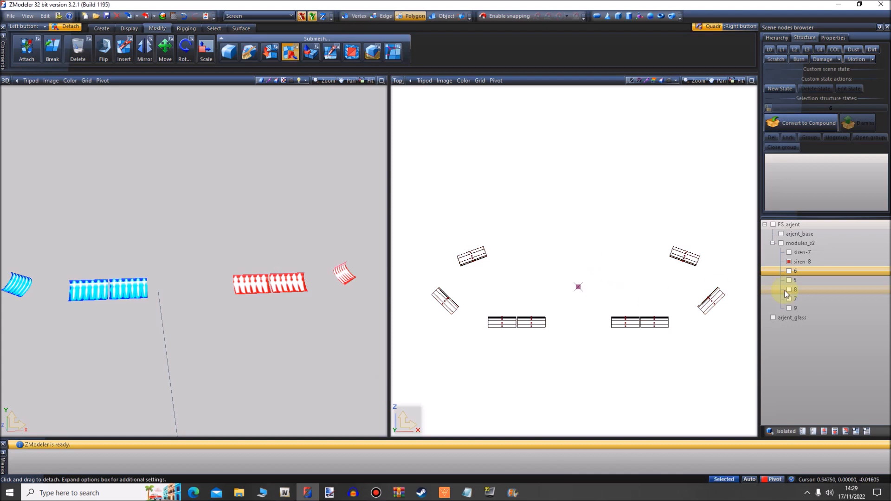
Compare siren-8 with siren-7 and delete the polygons of the outer module in each of siren-8's two lower pairs
click(789, 253)
click(791, 252)
click(789, 253)
drag(676, 303, 641, 338)
drag(512, 311, 490, 340)
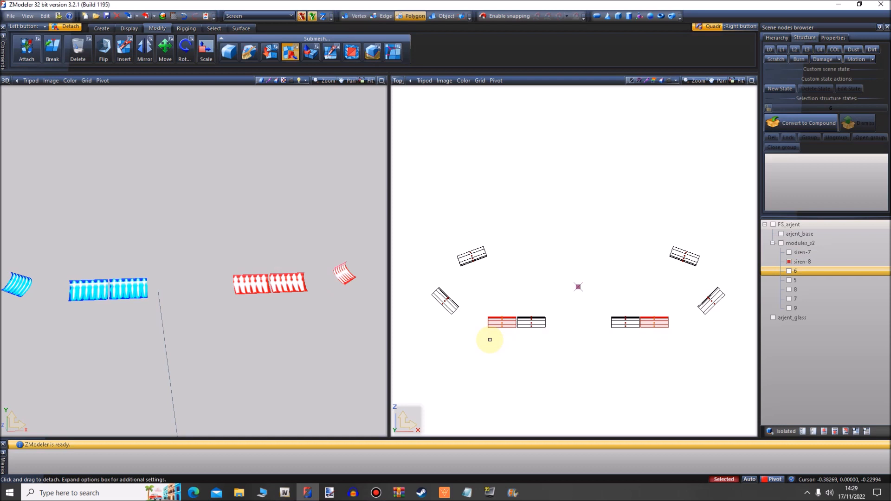
key(Delete)
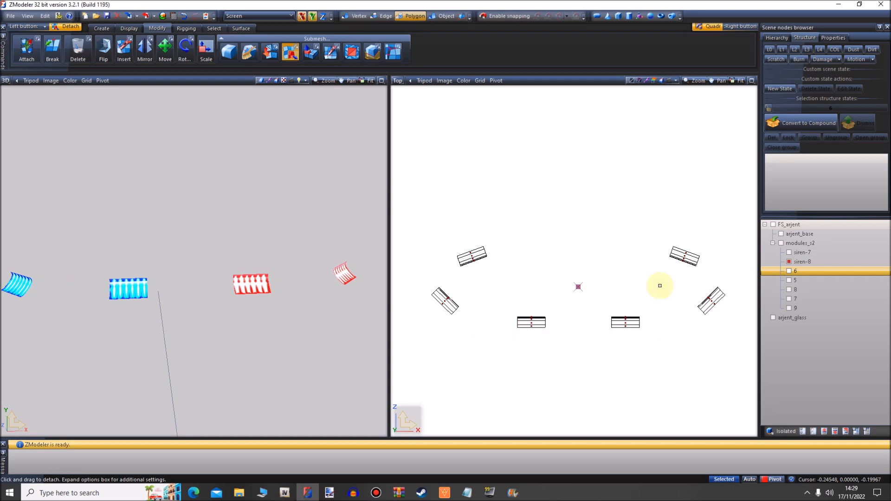
click(789, 253)
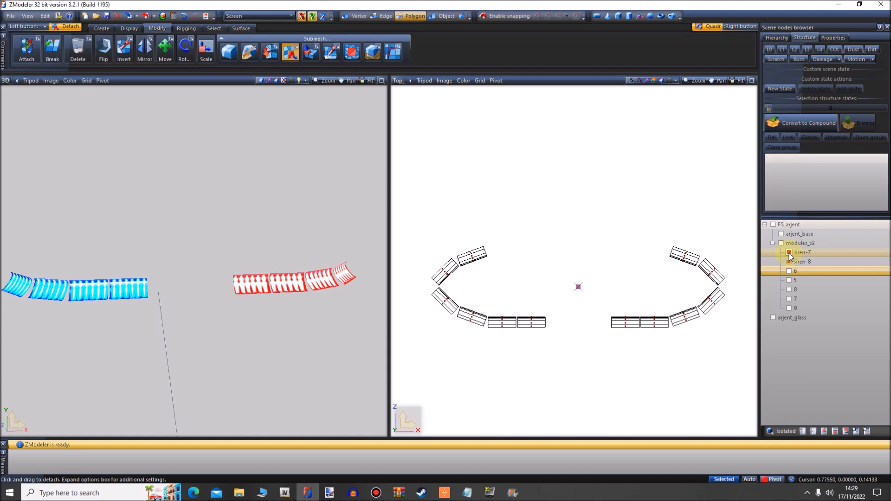
click(789, 253)
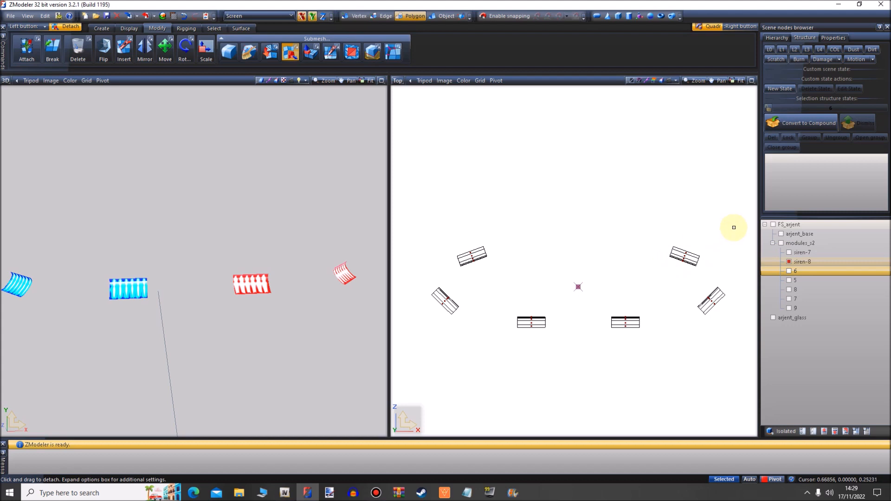
Try to Detach all of siren-8's remaining modules at once, then clear the polygon selection
drag(737, 227, 603, 358)
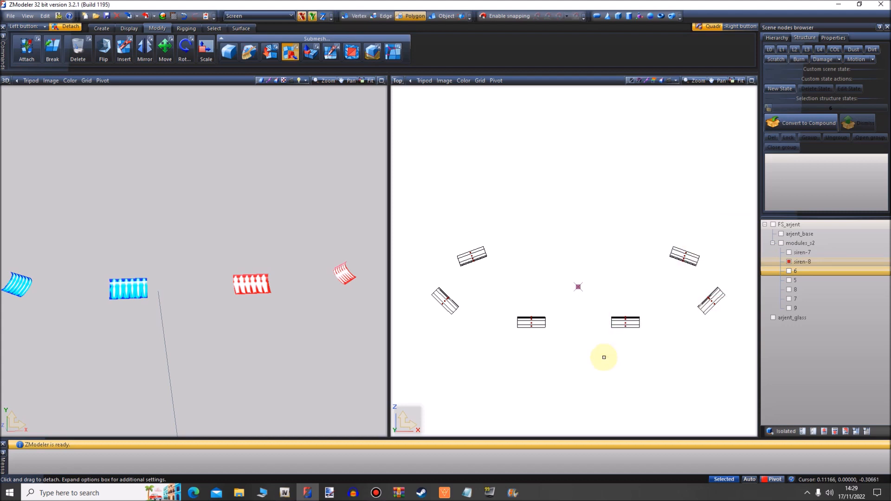
drag(553, 214, 410, 388)
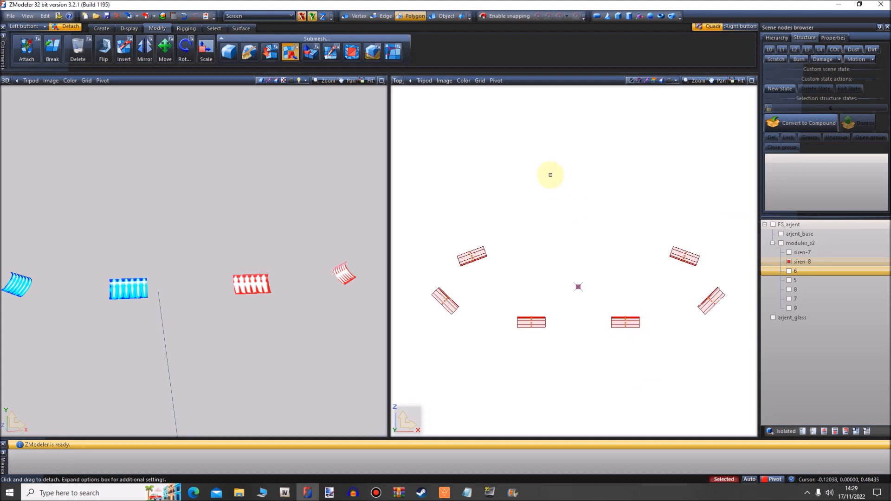
click(513, 179)
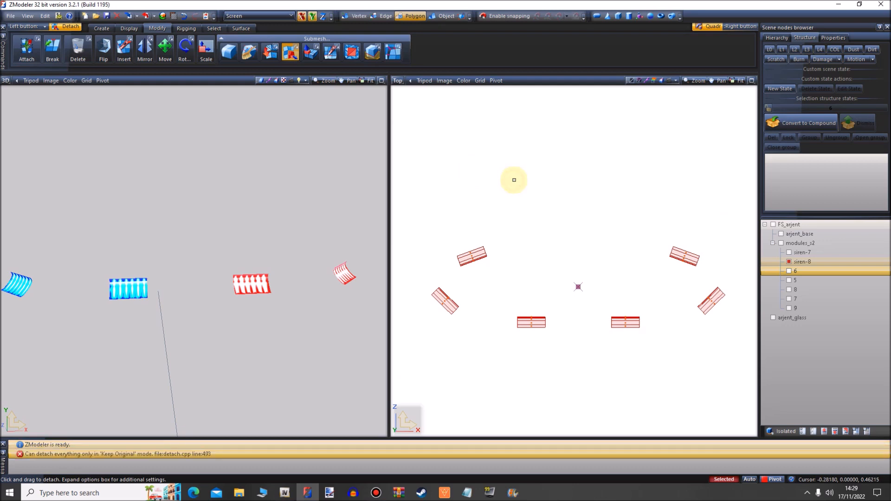
drag(726, 223, 435, 355)
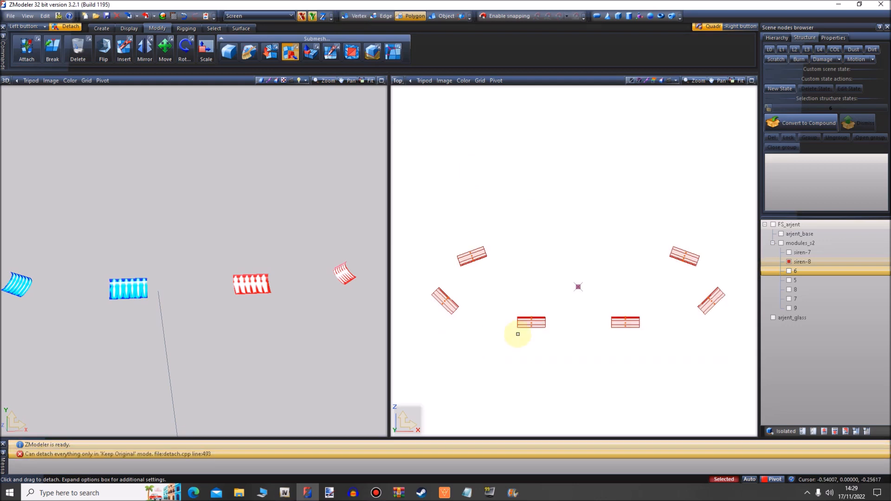
Select the polygons of siren-8's upper right angled module in the Top view, Detach them and hide the detached object
scroll(750, 286, up, 4)
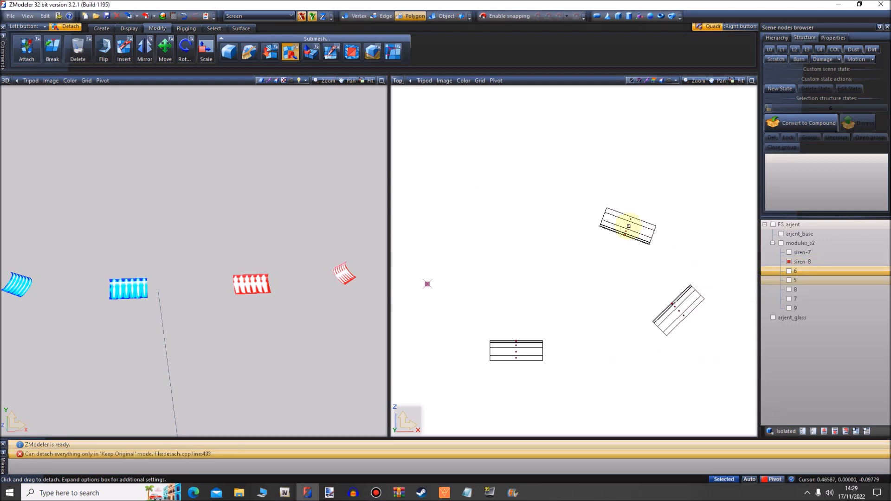
drag(660, 195, 600, 256)
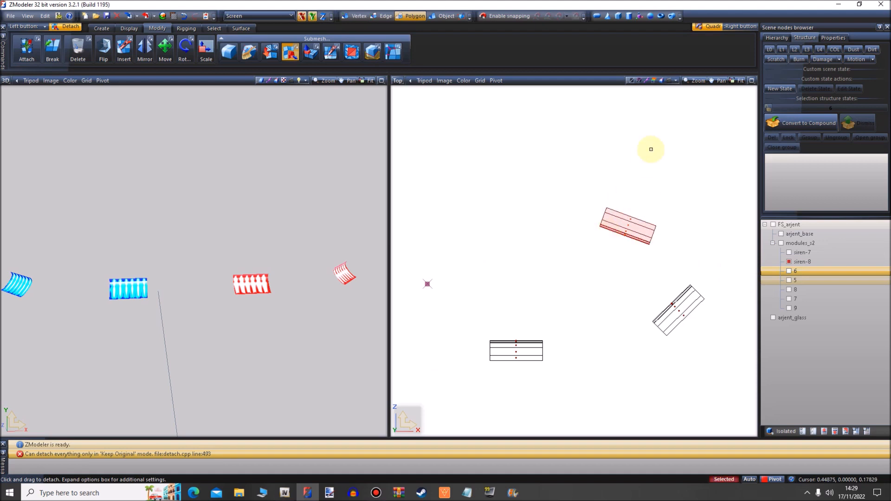
drag(669, 187, 592, 276)
click(684, 151)
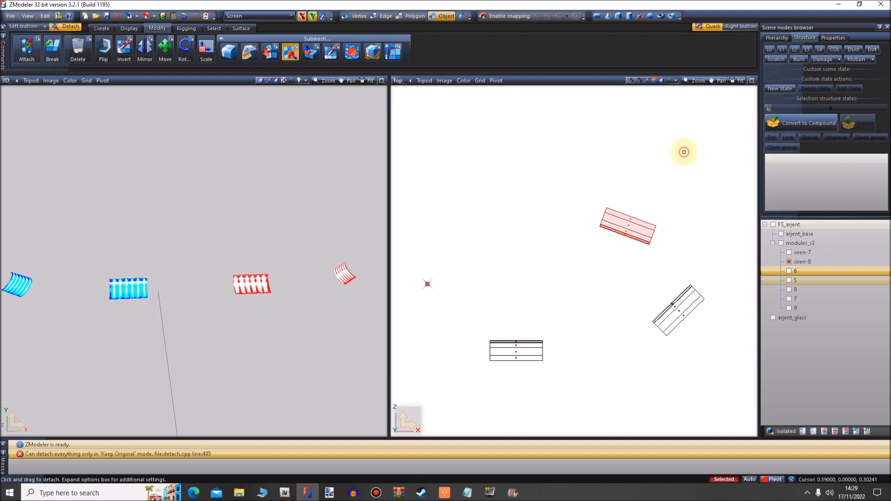
click(789, 319)
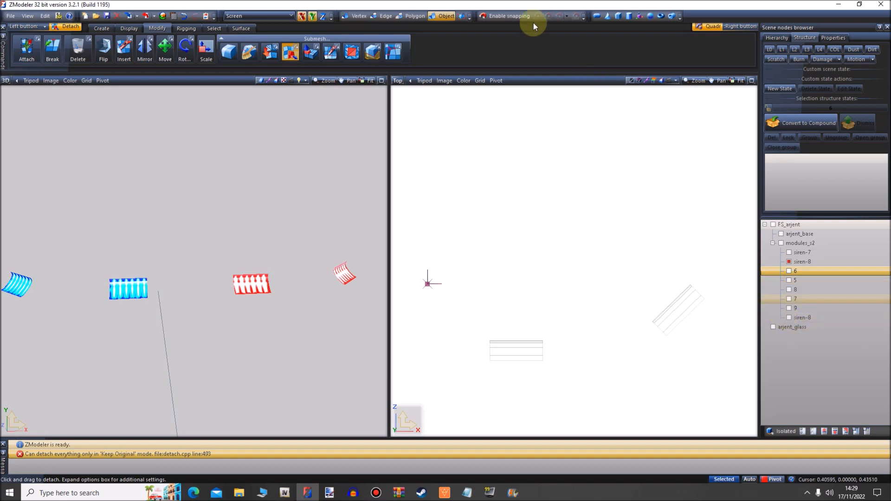
Select the polygons of siren-8's lower right angled module in the Top view, Detach them and hide the detached object
click(405, 16)
click(685, 314)
drag(711, 300, 644, 350)
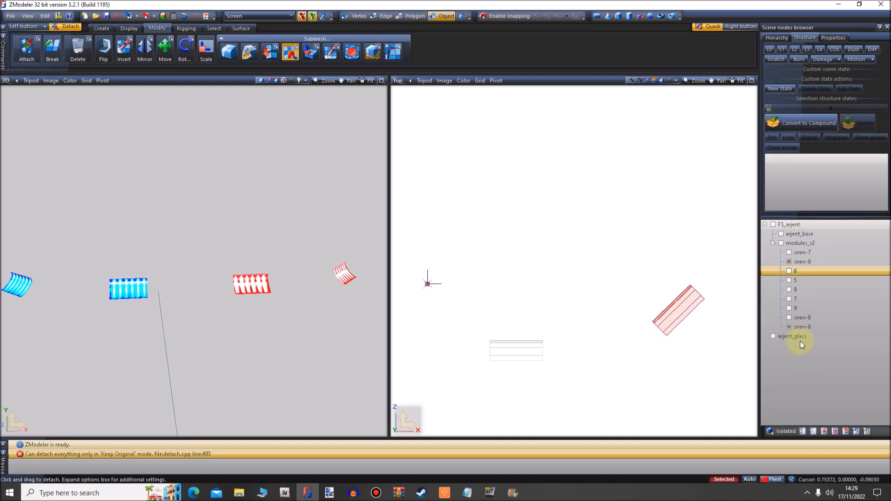
click(790, 327)
click(795, 262)
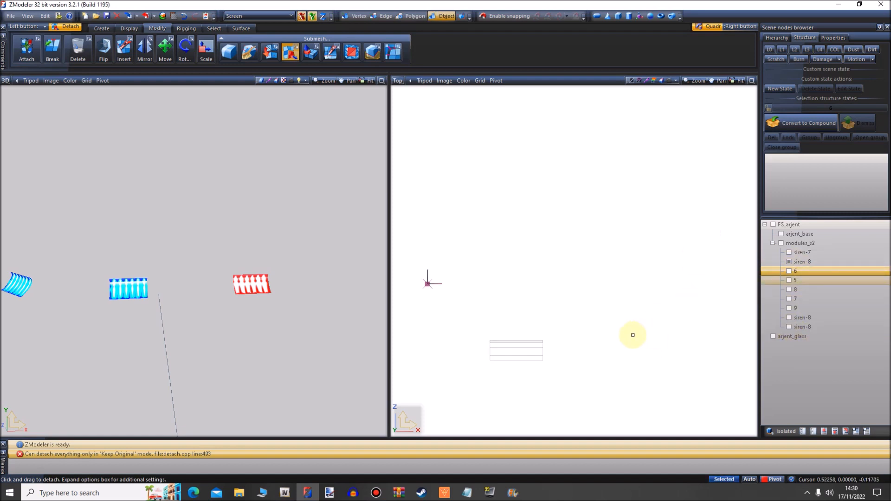
Select the polygons of siren-8's upper left angled module in the Top view, Detach them and hide the resulting object
scroll(675, 321, down, 2)
scroll(725, 337, down, 3)
scroll(452, 339, up, 2)
scroll(622, 398, up, 1)
click(420, 18)
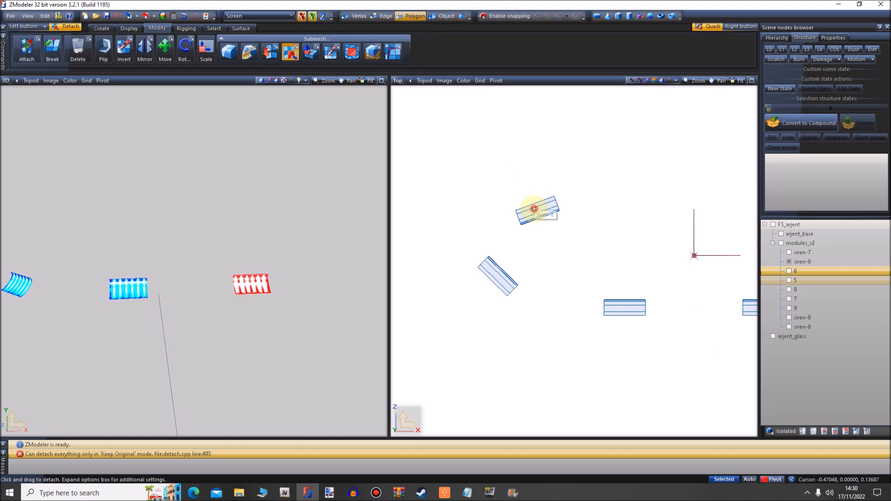
drag(583, 180, 494, 232)
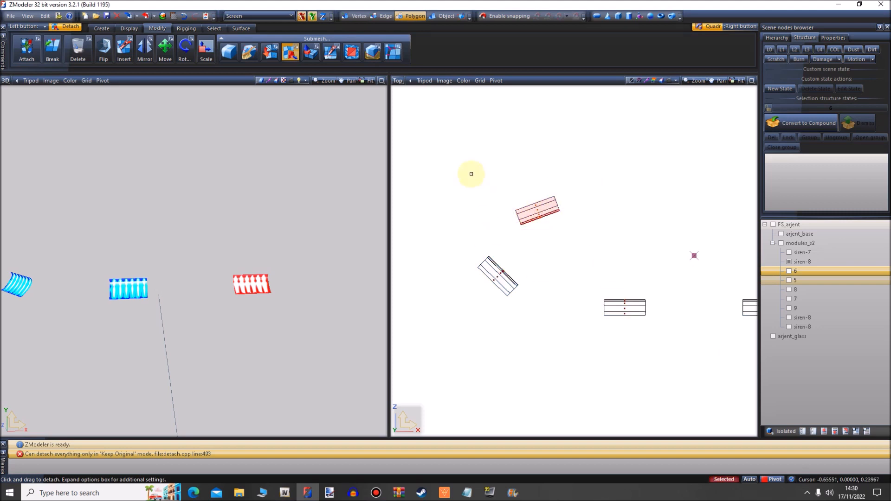
click(471, 174)
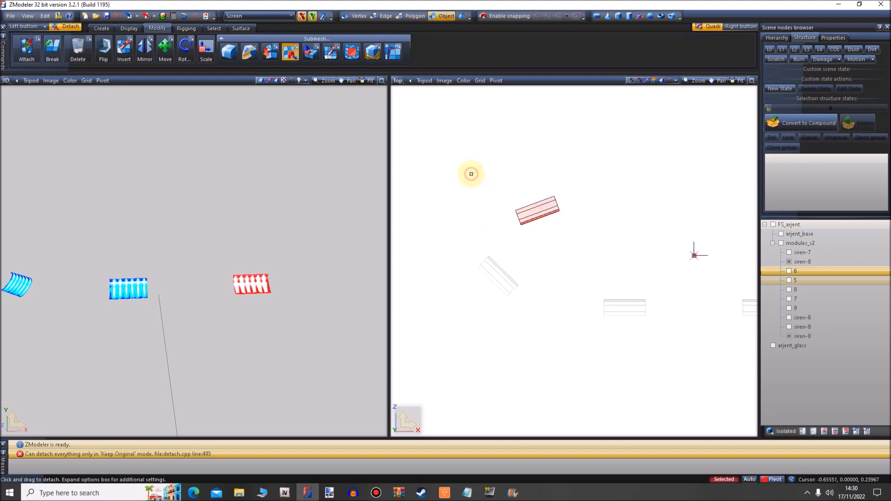
click(789, 336)
Detach the polygons of siren-8's lower left angled module in the Top view and hide the new object
click(412, 15)
click(487, 269)
right_drag(538, 246, 474, 308)
click(496, 214)
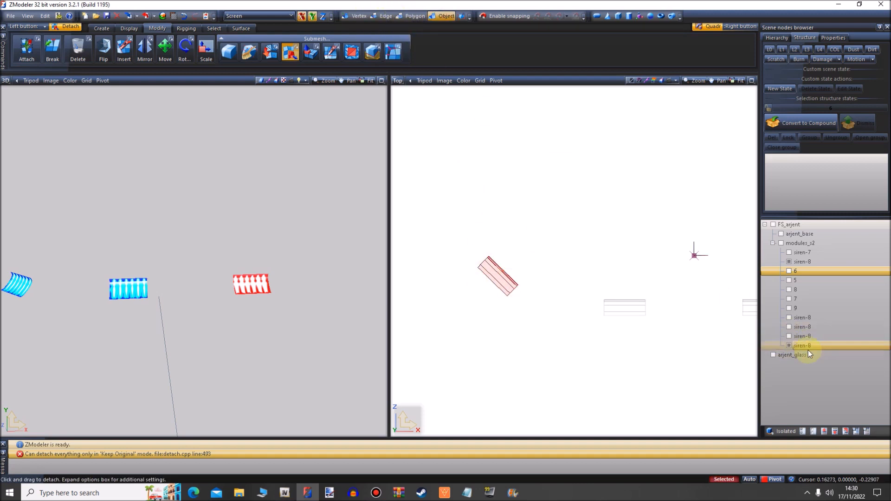
click(789, 345)
Detach the polygons of siren-8's lower left straight module in the Top view, leaving the right straight one in the original object
scroll(437, 339, down, 2)
click(571, 318)
click(415, 16)
right_drag(608, 299, 556, 338)
click(555, 269)
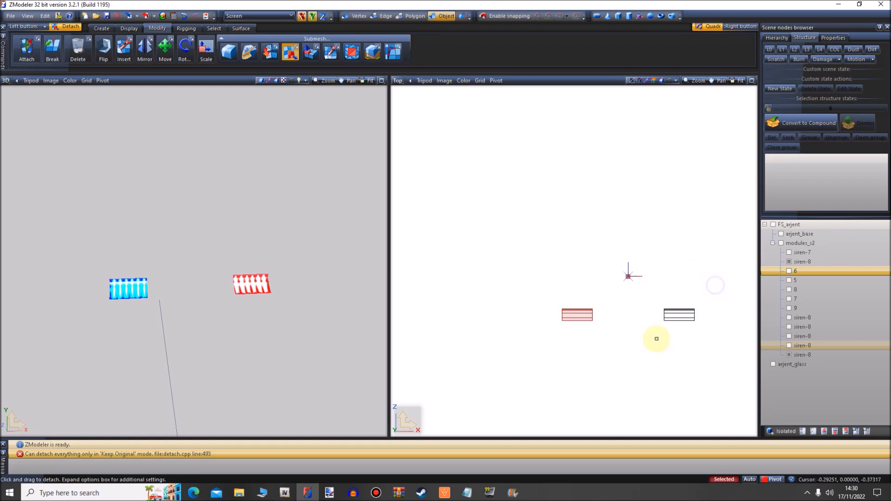
Show all the detached siren-8 modules again and clear the object selection
click(789, 326)
click(789, 336)
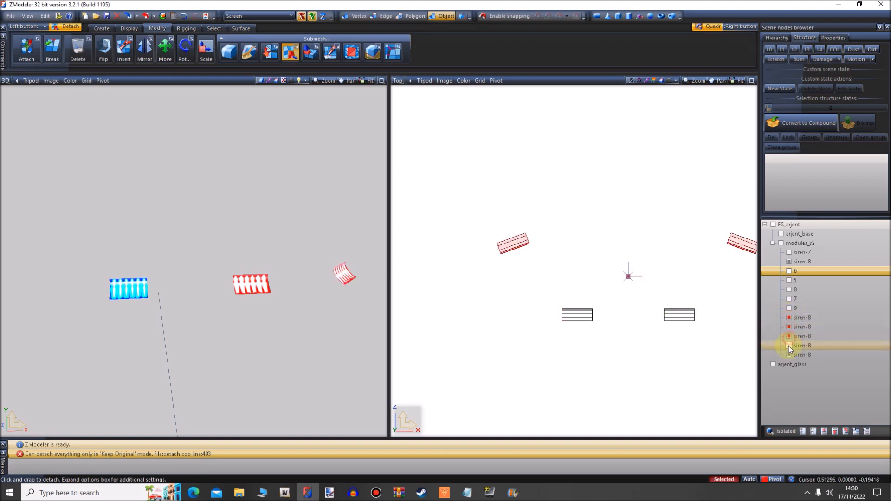
click(789, 345)
click(789, 261)
scroll(518, 309, down, 3)
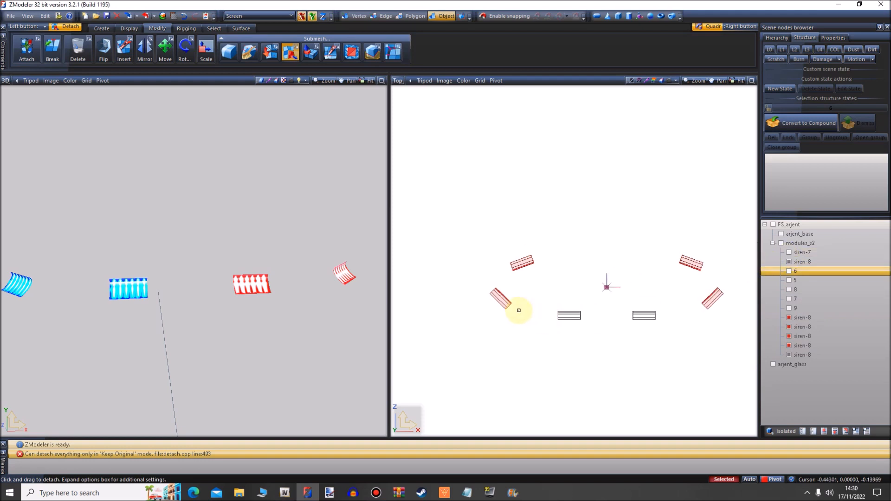
drag(697, 255, 347, 398)
scroll(538, 288, up, 3)
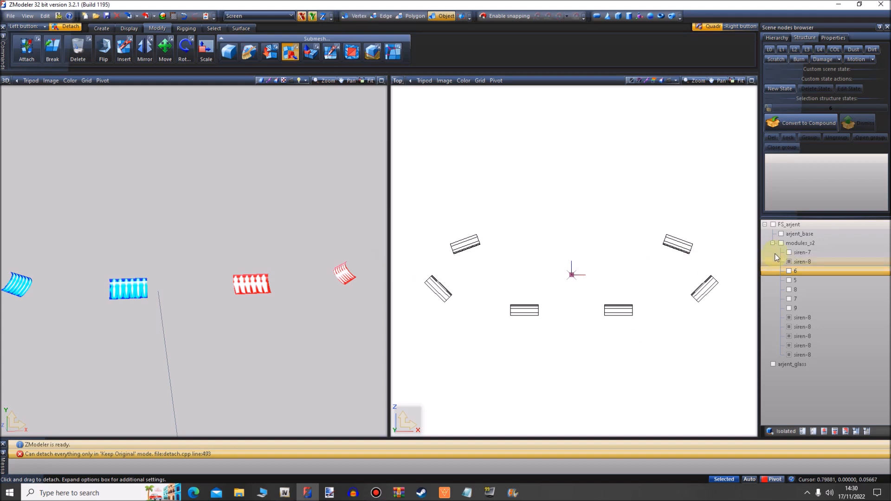
Show siren-7 and hide all six siren-8 objects
click(789, 252)
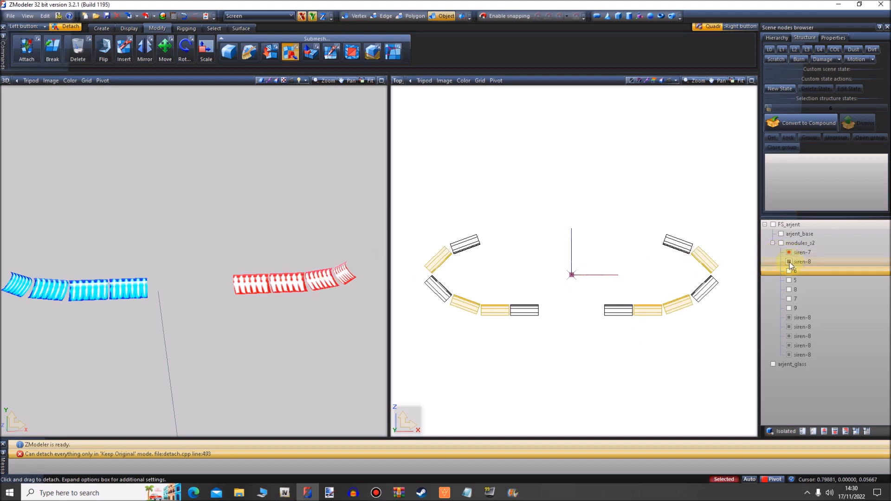
click(789, 262)
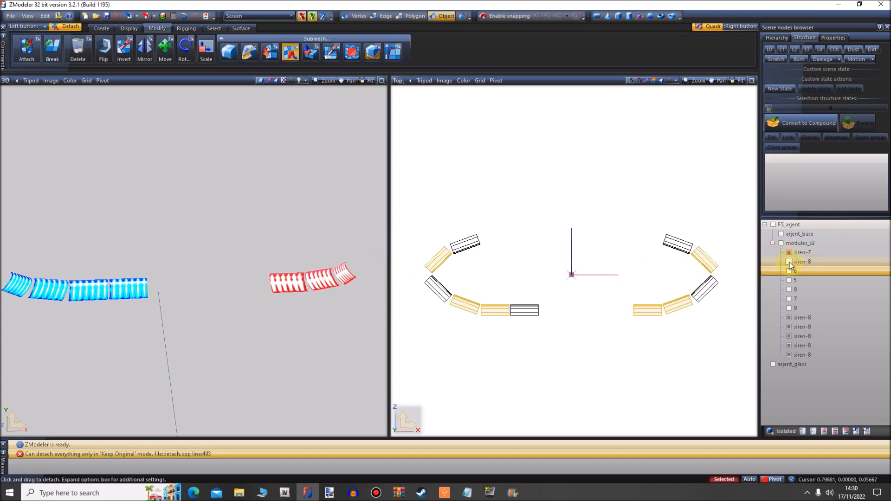
click(790, 317)
click(789, 326)
click(789, 337)
click(789, 346)
click(789, 354)
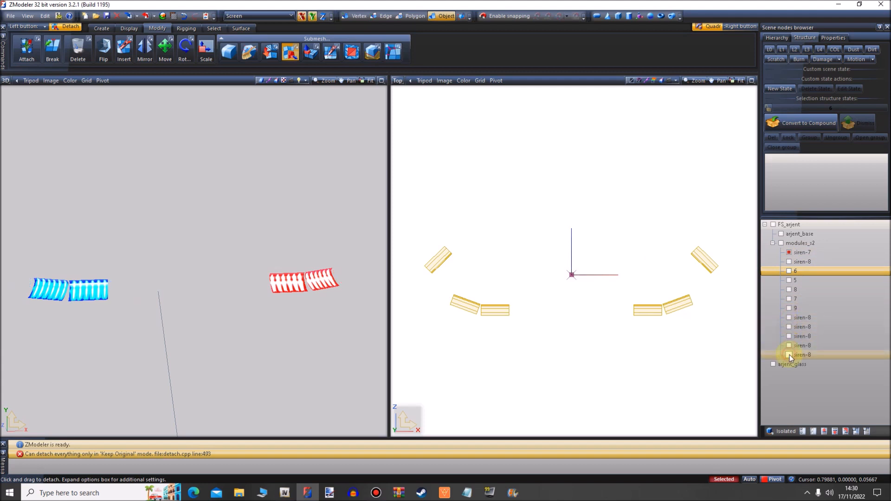
Select the polygons of siren-7's upper right module in the Top view, Detach them and hide the detached object
click(407, 16)
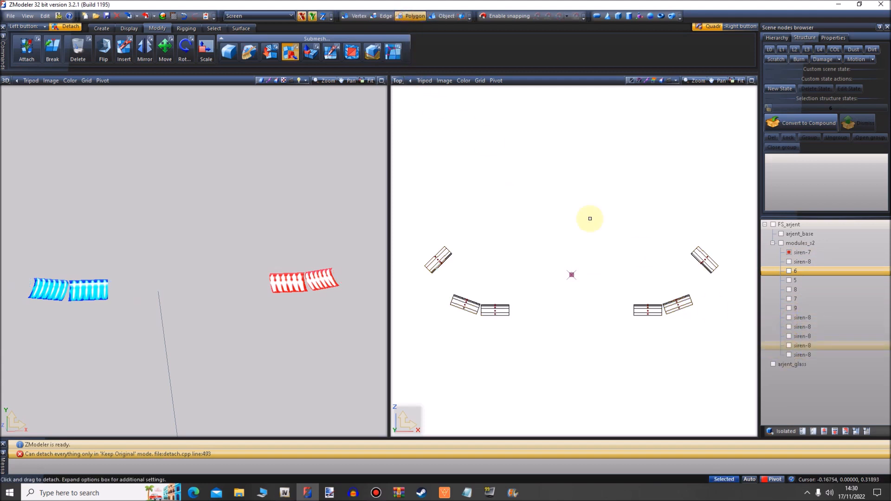
drag(725, 236, 681, 276)
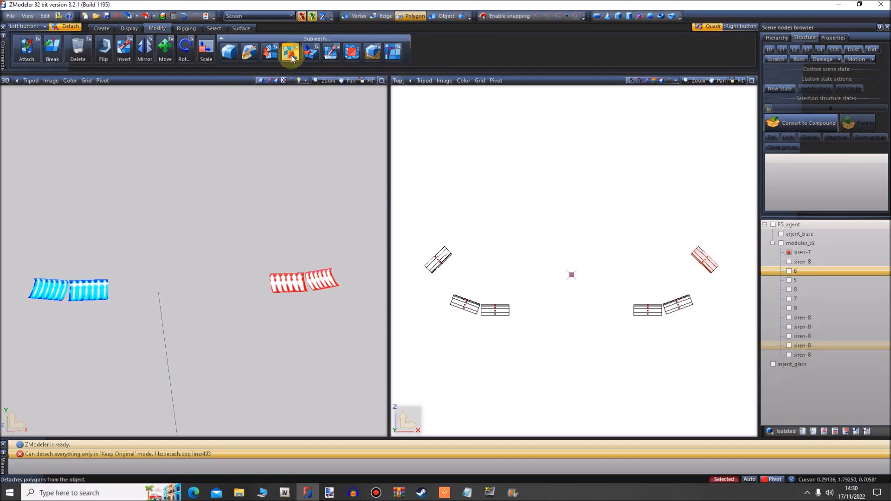
click(704, 207)
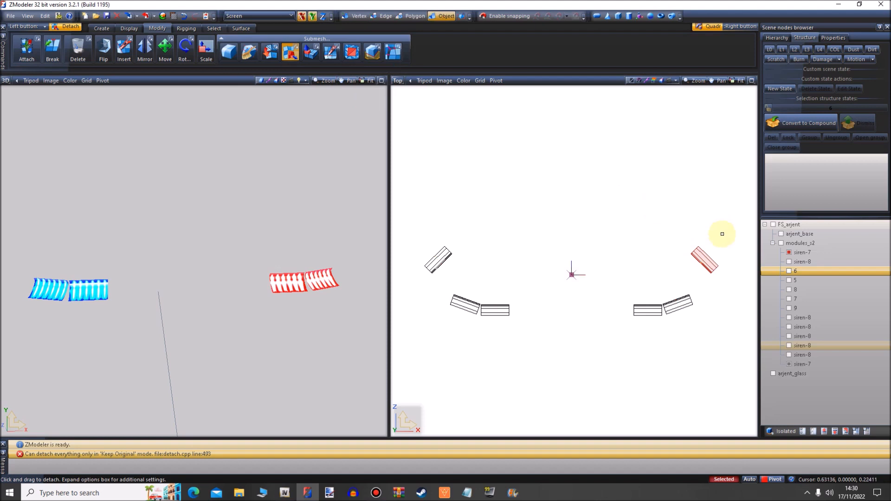
click(789, 364)
Select the polygons of siren-7's lower right angled module in the Top view, Detach them and hide the resulting object
click(411, 15)
click(673, 308)
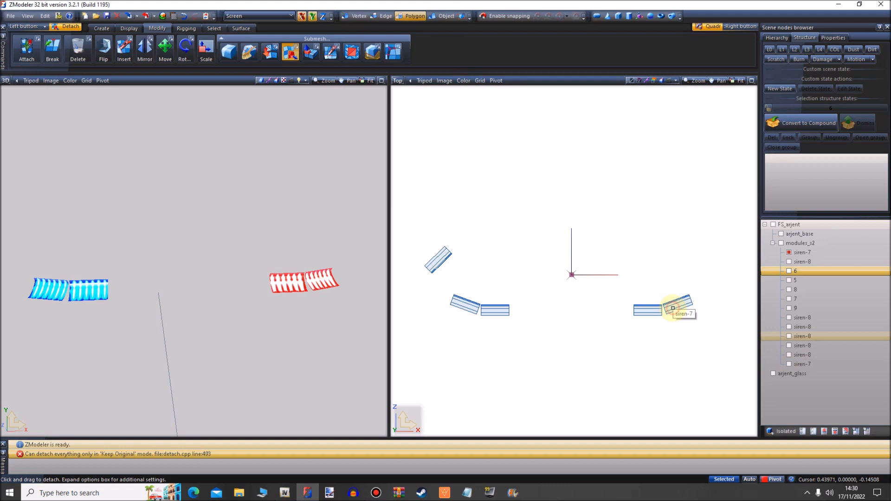
drag(703, 288, 666, 326)
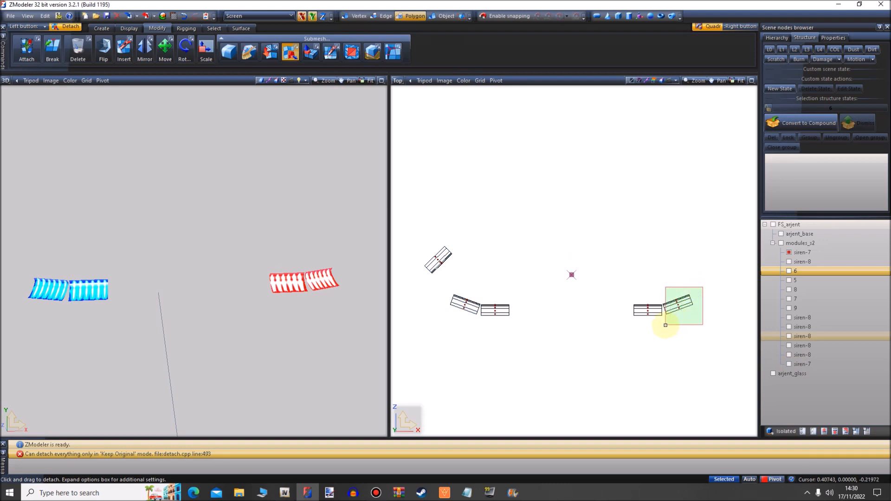
drag(666, 325, 666, 325)
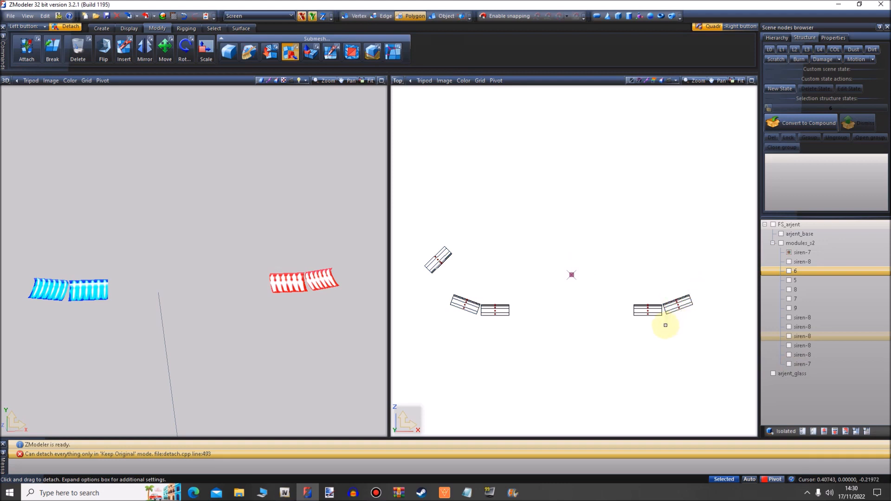
click(701, 253)
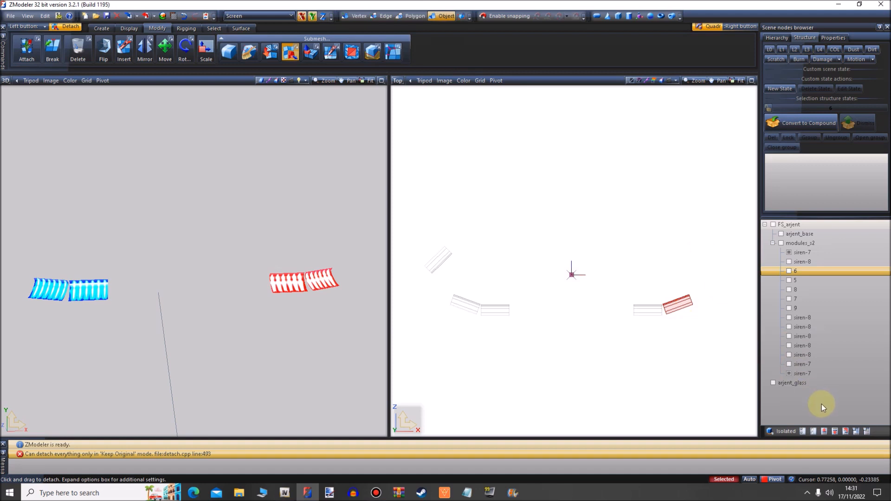
click(790, 374)
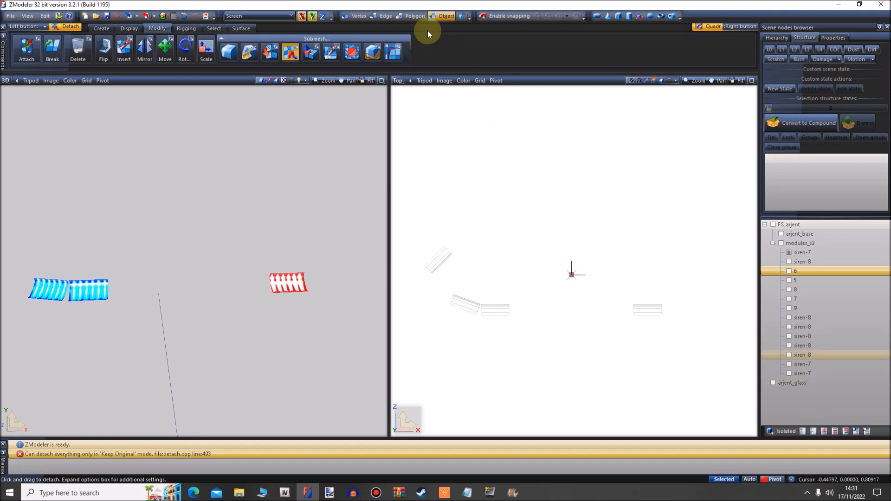
Detach the polygons of siren-7's lower right straight module in the Top view and hide the new object
click(413, 16)
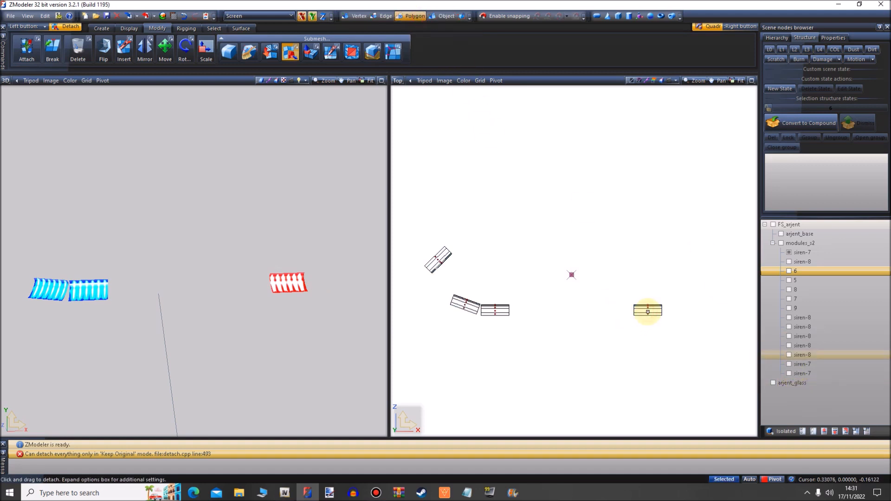
drag(663, 294, 630, 324)
click(639, 250)
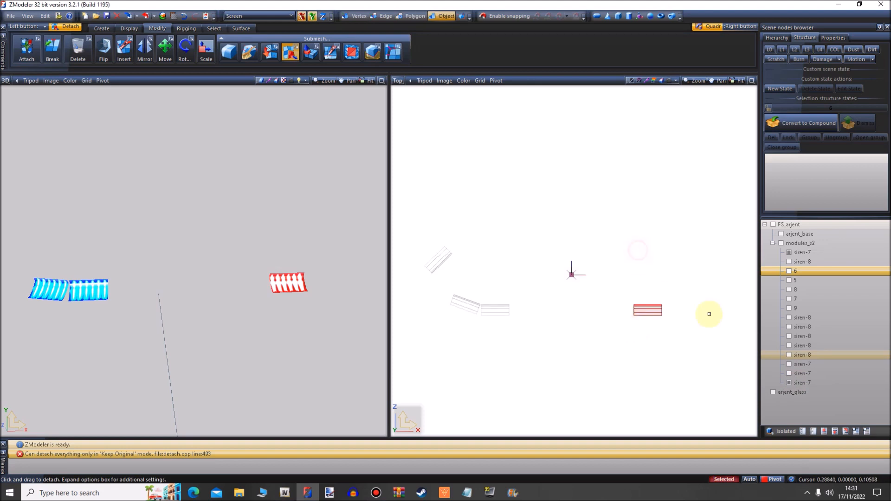
click(788, 385)
Select the polygons of siren-7's lower left straight module in the Top view and Detach them
click(413, 16)
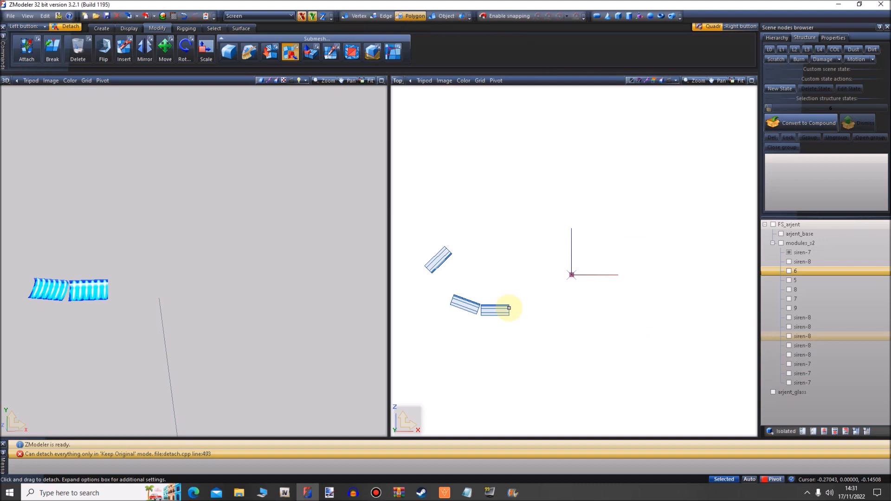
drag(516, 295, 491, 328)
right_drag(492, 327, 491, 329)
click(521, 271)
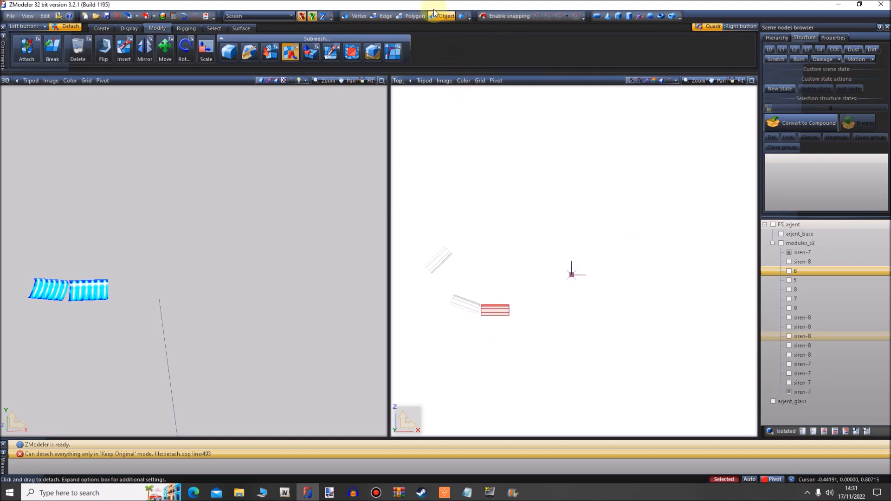
Detach the polygons of siren-7's lower left angled module in the Top view and clear the object selection
click(422, 17)
right_drag(470, 291, 457, 319)
click(500, 261)
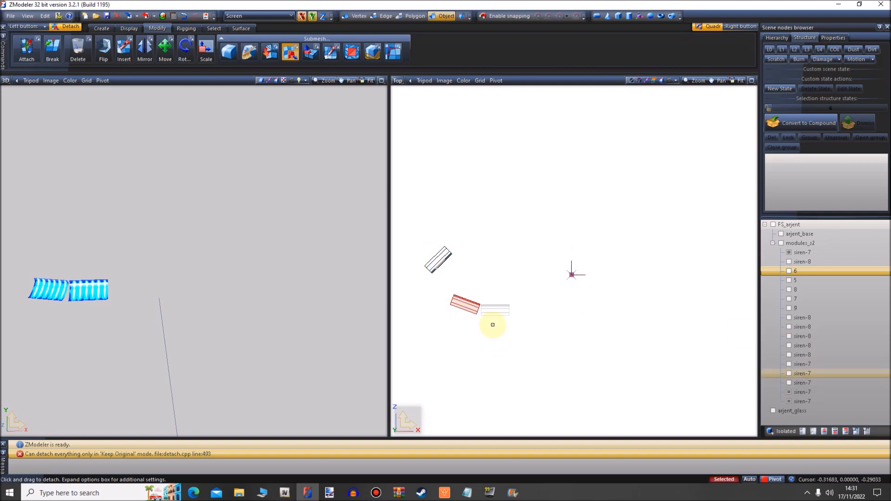
right_drag(659, 193, 328, 415)
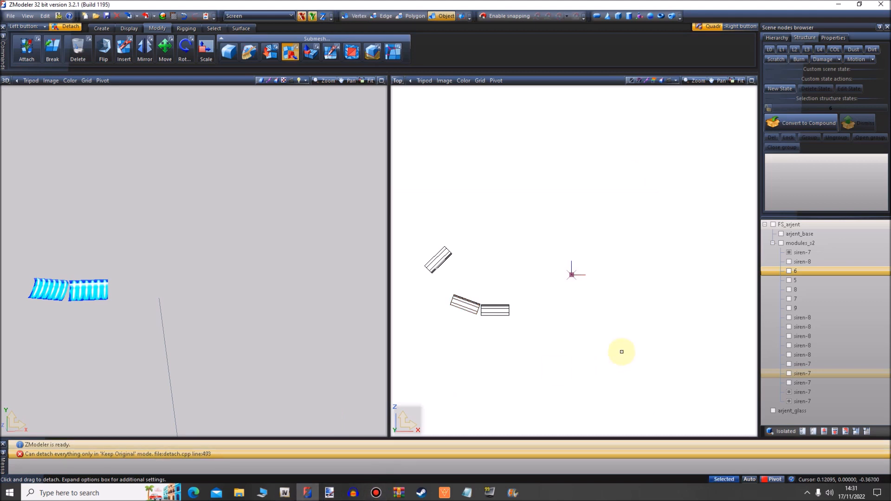
Show all hidden siren-8 and siren-7 module objects and clear the object selection
click(789, 261)
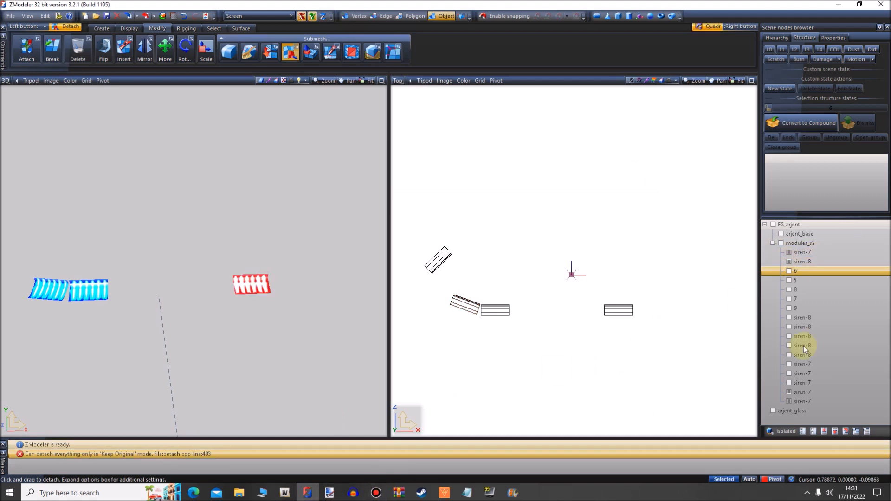
click(789, 317)
click(789, 327)
click(789, 336)
click(789, 345)
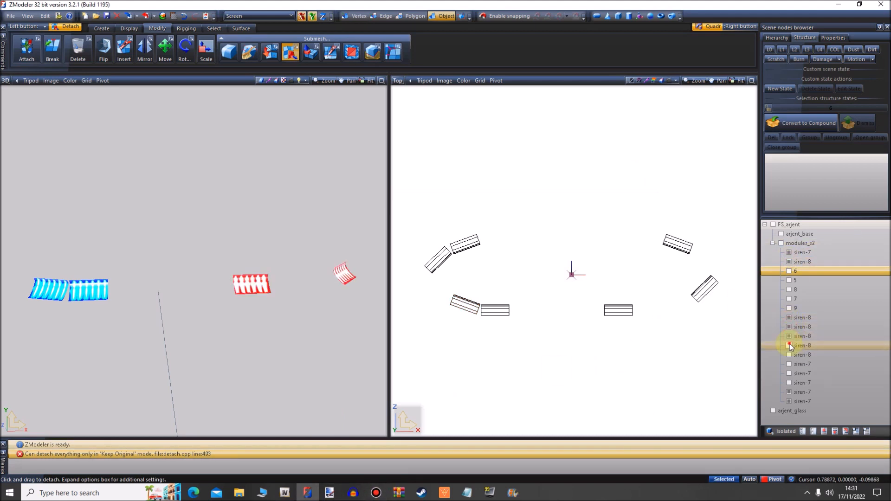
click(789, 354)
click(789, 364)
click(790, 373)
click(789, 382)
right_drag(740, 218, 313, 371)
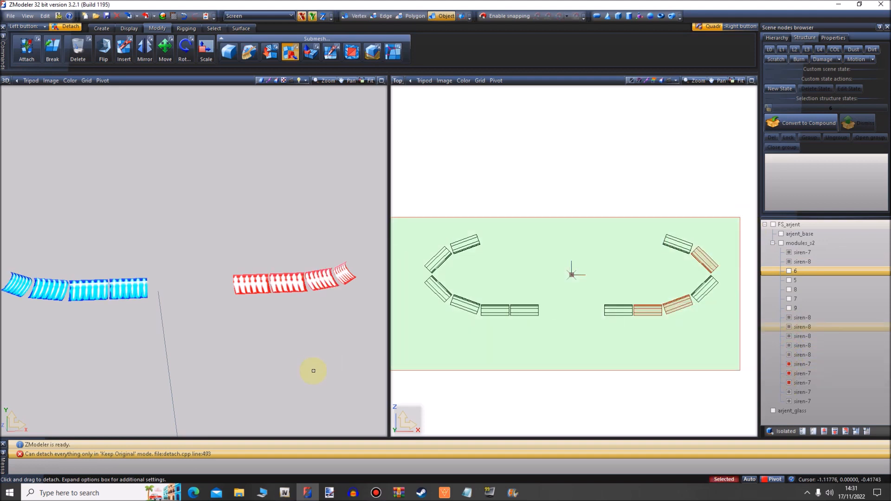
right_drag(377, 365, 390, 338)
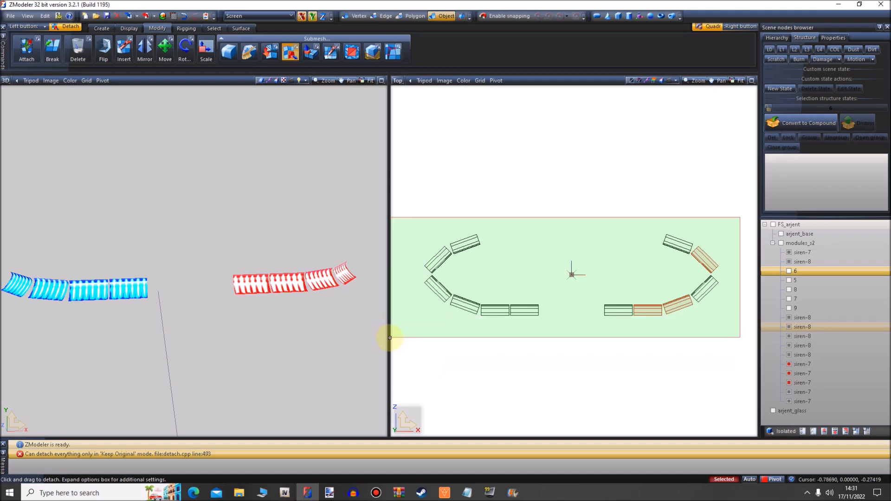
right_drag(389, 338, 390, 338)
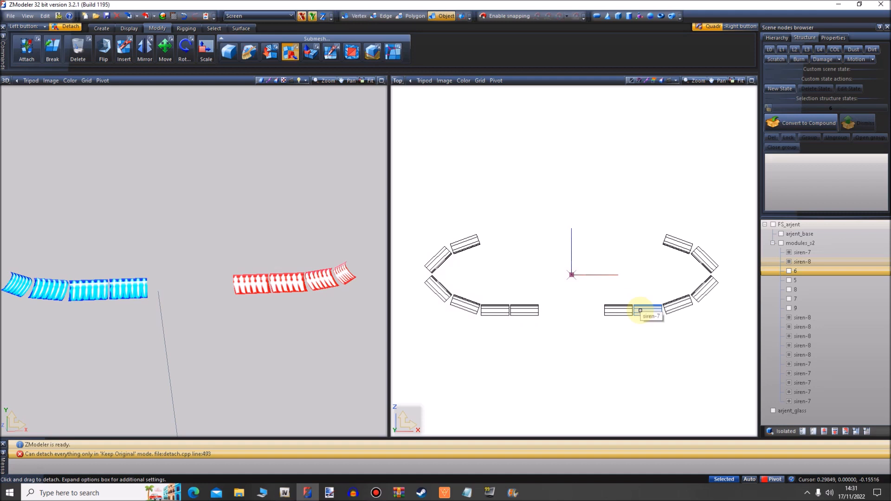
Attach siren-7's lower left straight module to its mirrored lower right straight module in the Top view
click(22, 53)
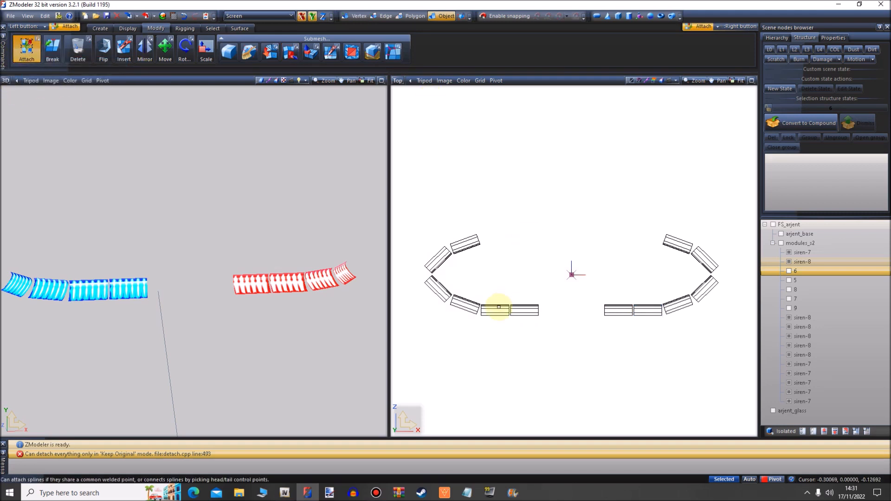
click(497, 310)
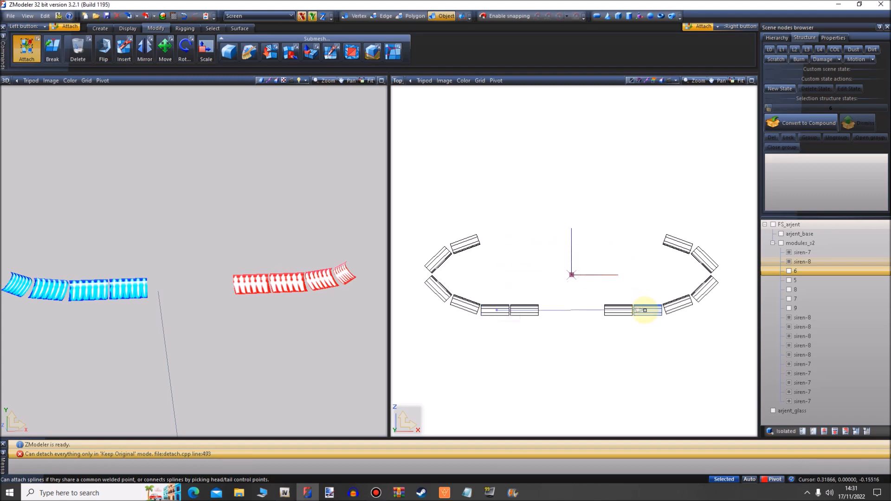
click(645, 310)
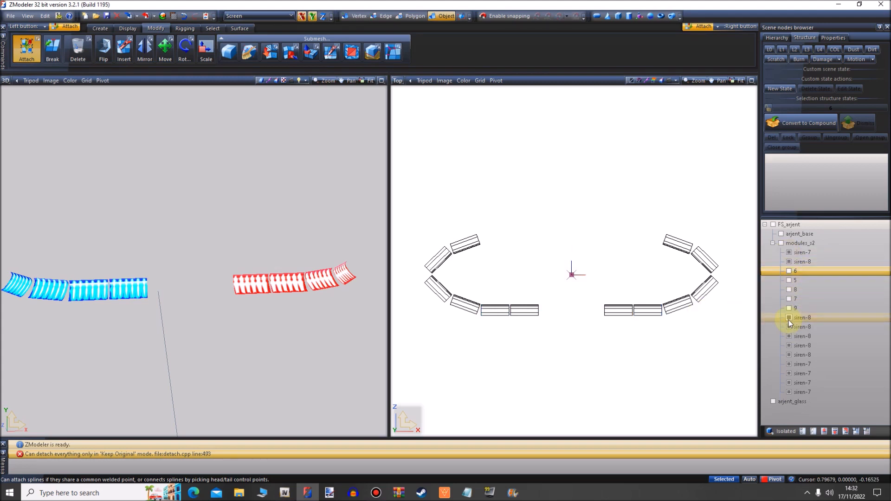
Hide both lower straight siren-7 objects, rename the attached pair as ten and move it to the end of modules_s2
click(789, 392)
click(790, 382)
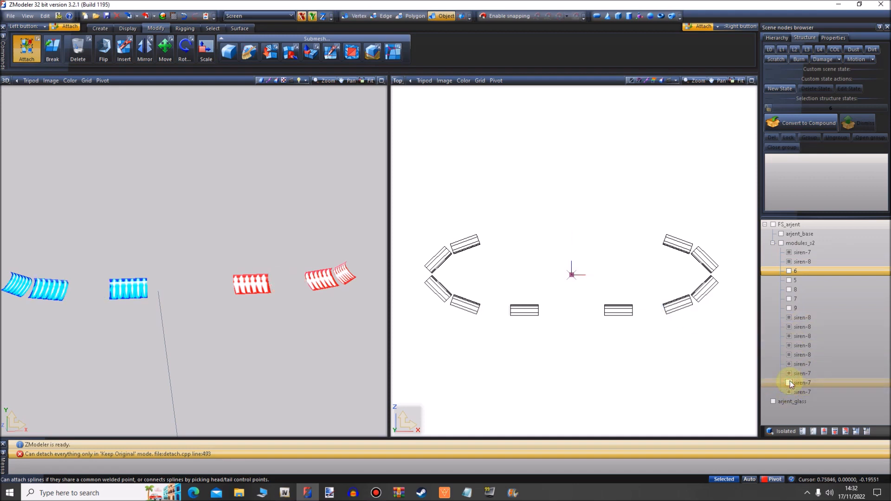
double_click(818, 383)
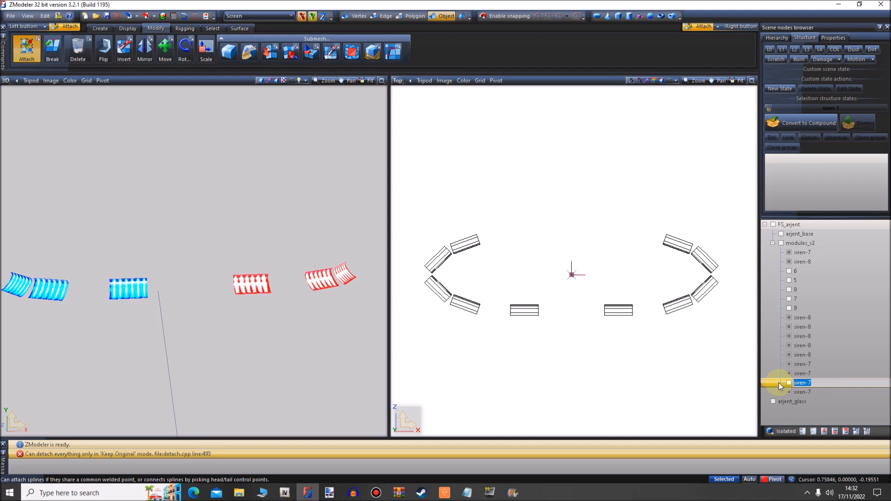
text(ten)
click(772, 385)
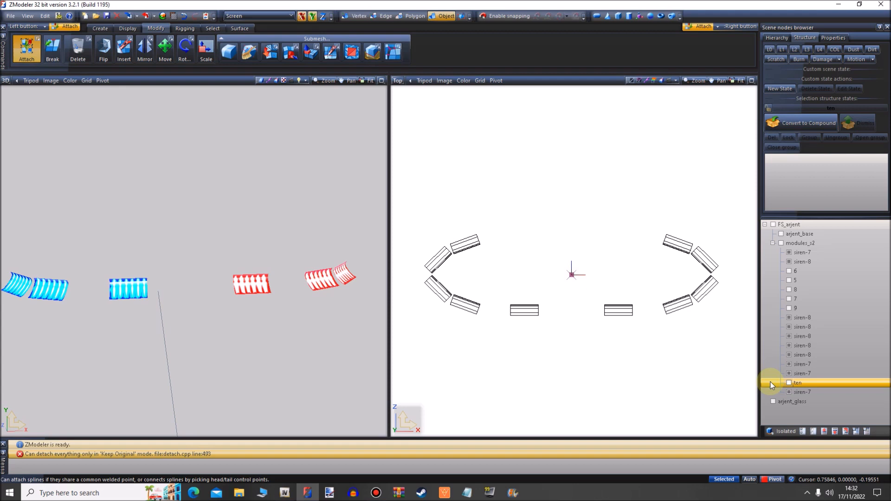
click(801, 391)
drag(799, 378, 799, 378)
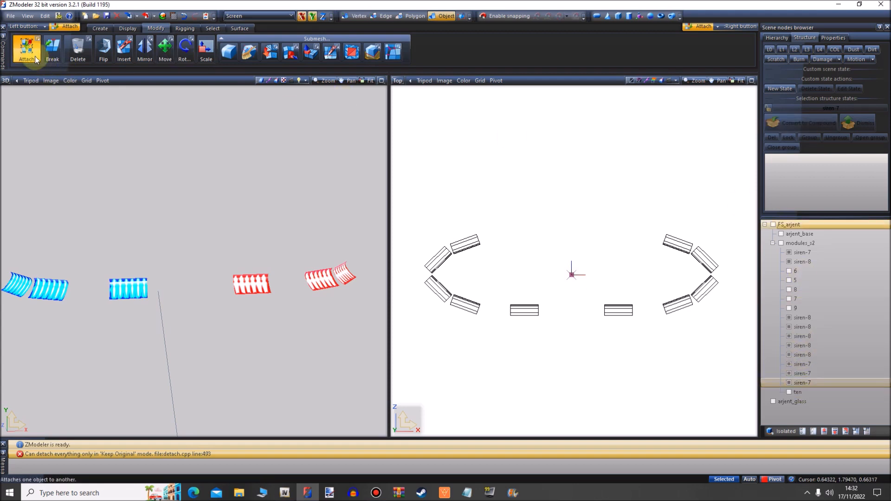
Attach the right-end modules in the Top view into two alternating objects: the three siren-8 modules and the two siren-7 modules
click(709, 286)
click(699, 260)
click(682, 244)
click(625, 307)
click(625, 307)
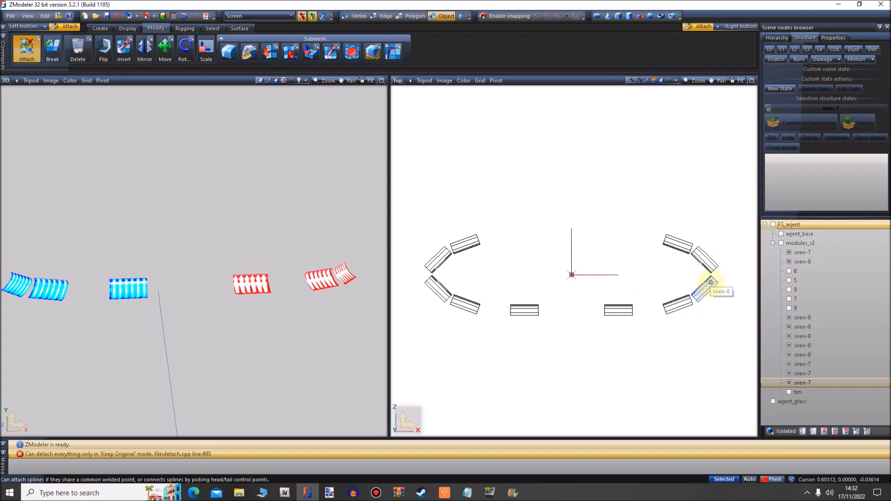
click(711, 282)
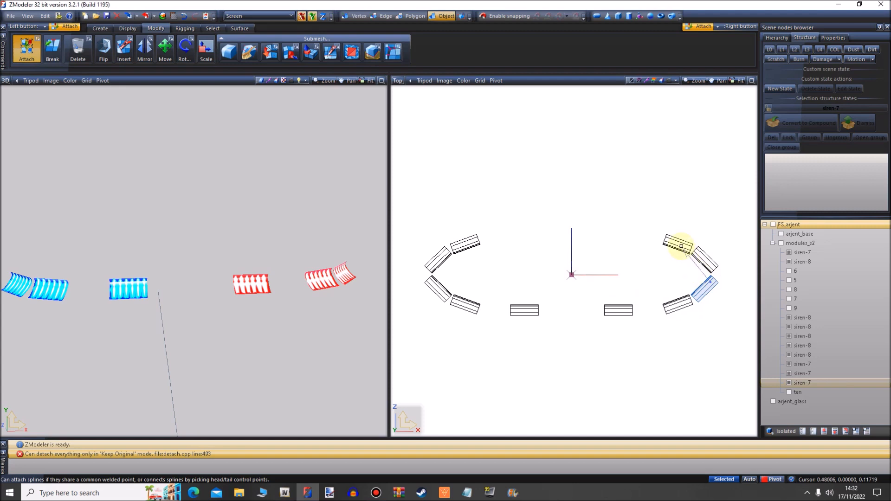
click(681, 245)
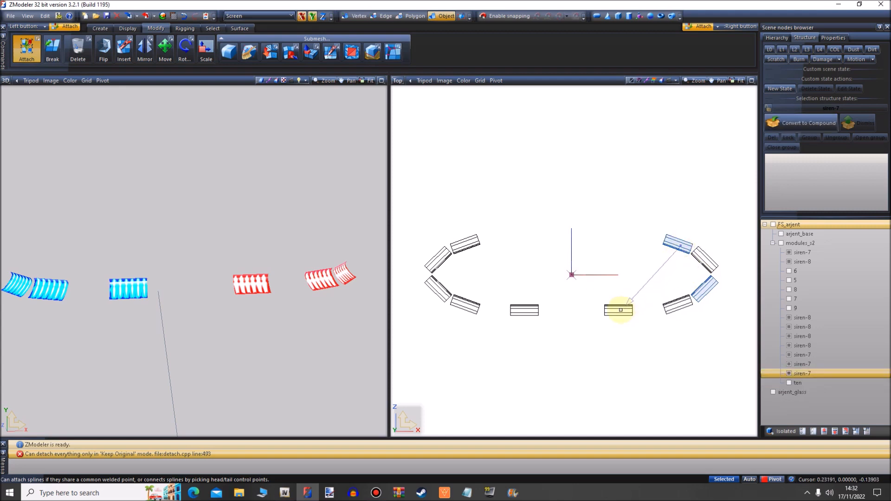
click(620, 310)
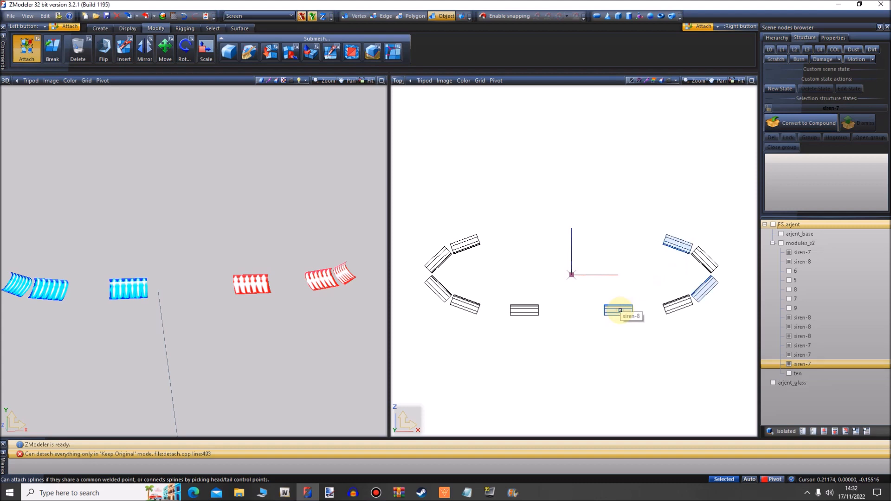
click(675, 308)
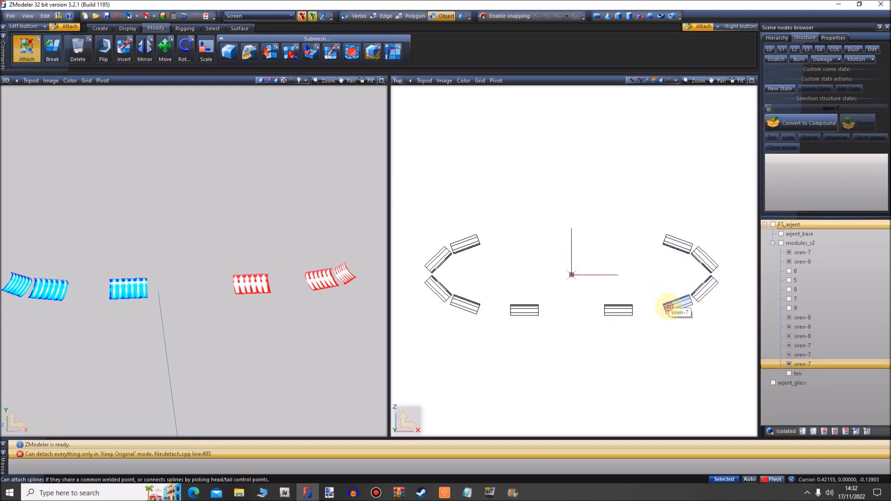
click(698, 257)
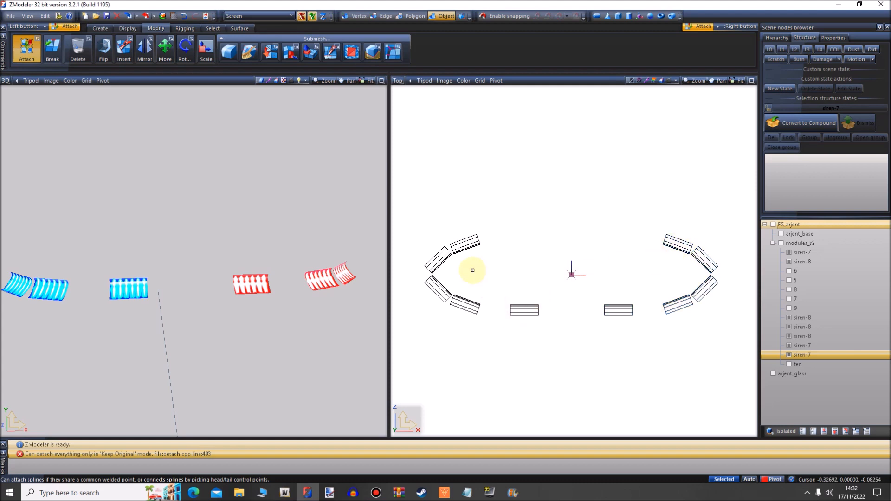
Attach the left-end modules in the Top view into two alternating objects of three and two modules, mirroring the right end
click(439, 289)
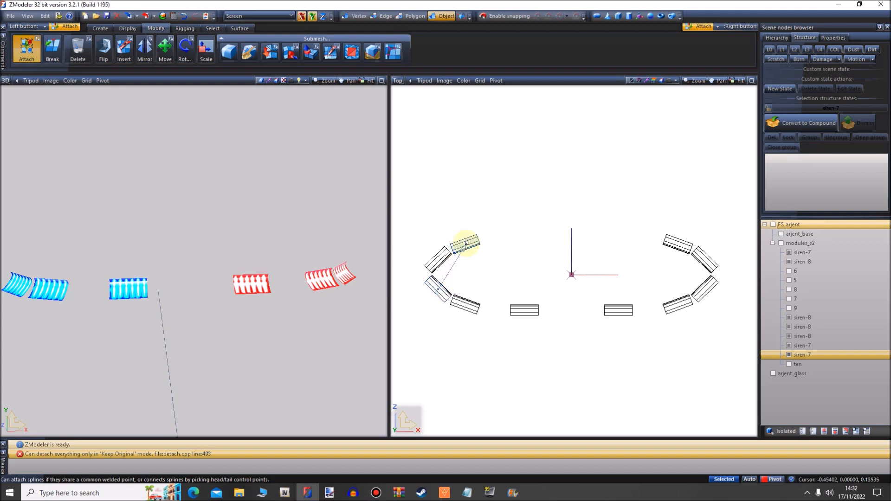
click(466, 243)
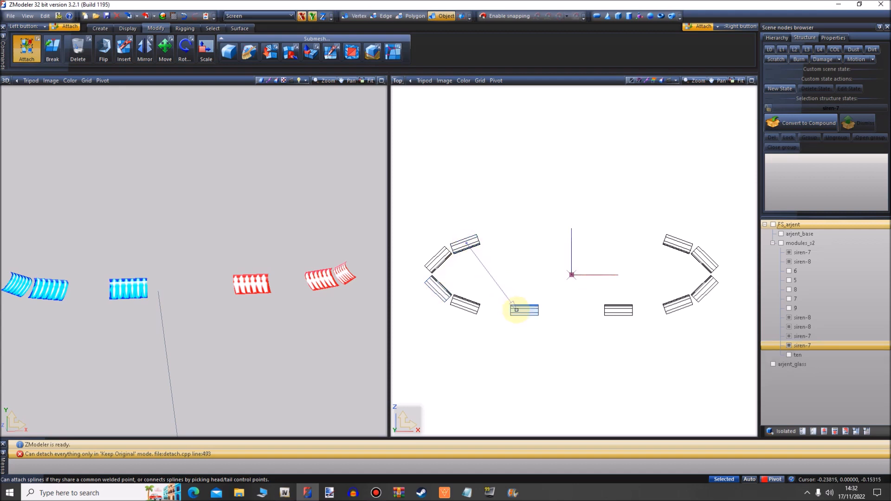
click(517, 309)
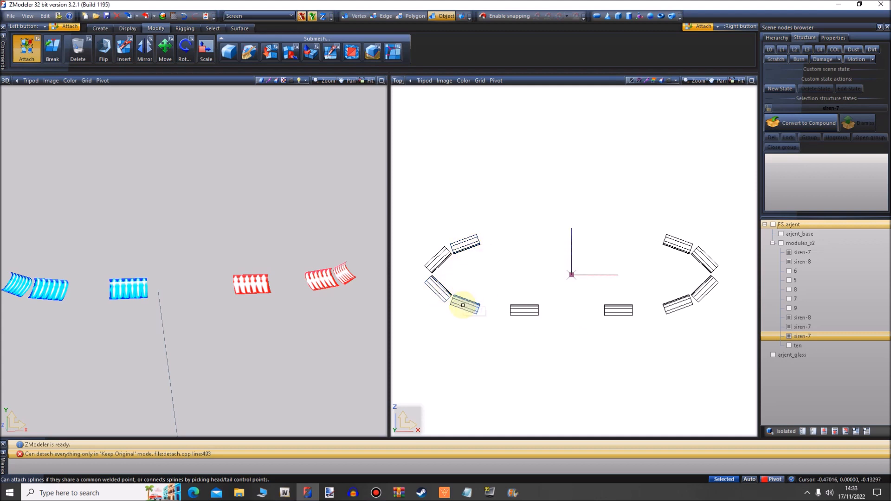
click(441, 259)
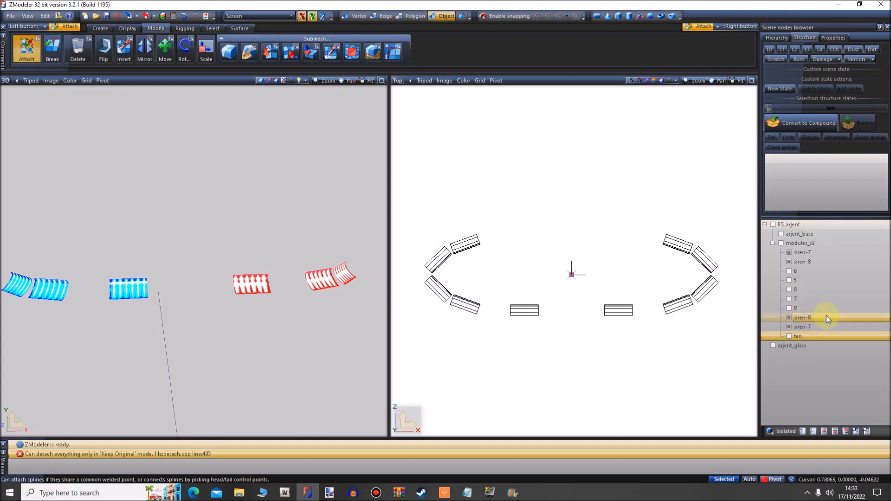
Rename the siren-8 node holding the three right-end modules as 1 and hide it along with the left siren-7 pair
click(788, 318)
click(789, 327)
click(706, 283)
click(723, 279)
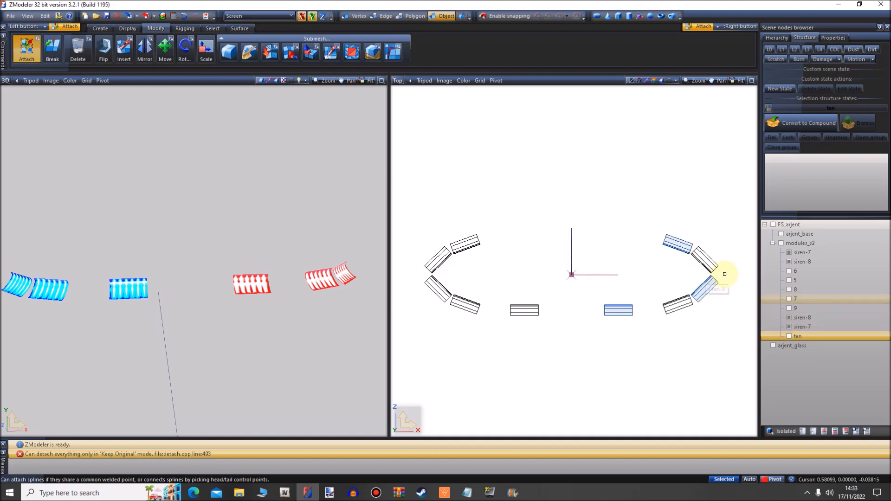
click(788, 252)
click(790, 261)
click(790, 261)
click(822, 261)
text(1)
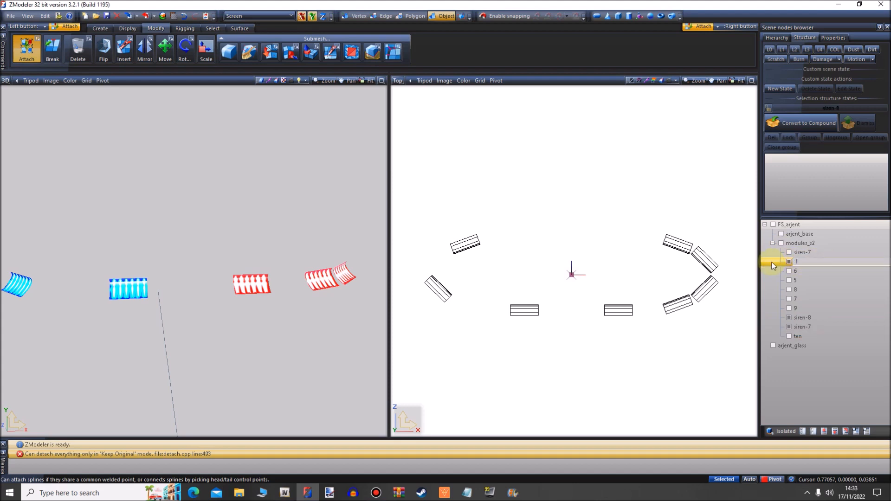
key(Return)
click(790, 253)
click(789, 252)
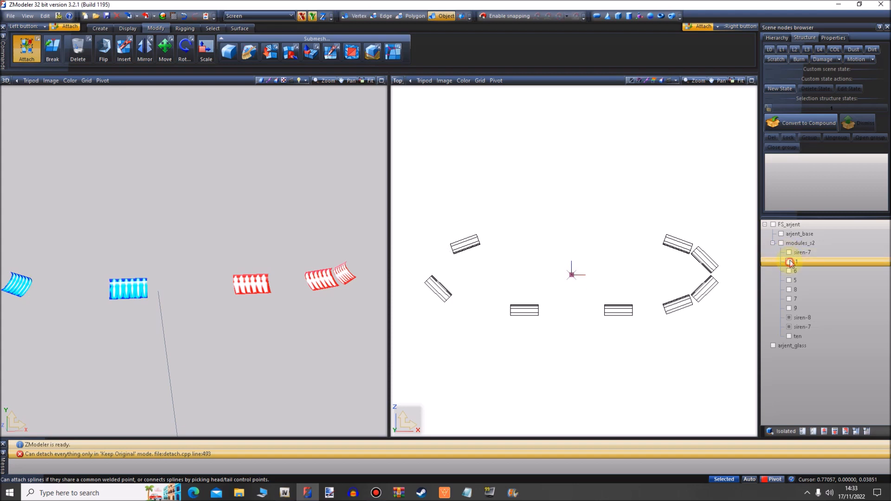
click(789, 252)
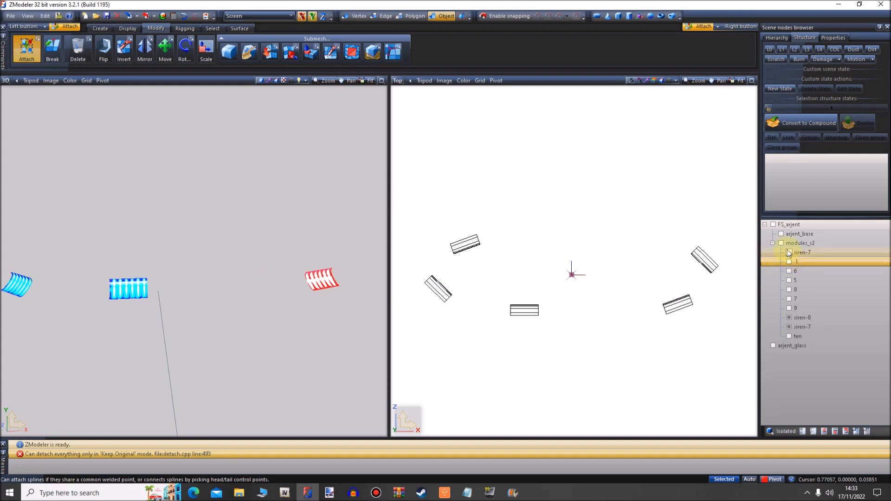
Rename the siren-8 node holding the three left-end modules as 3
click(788, 251)
click(787, 251)
click(788, 318)
click(789, 317)
click(815, 318)
click(815, 318)
drag(814, 318, 780, 317)
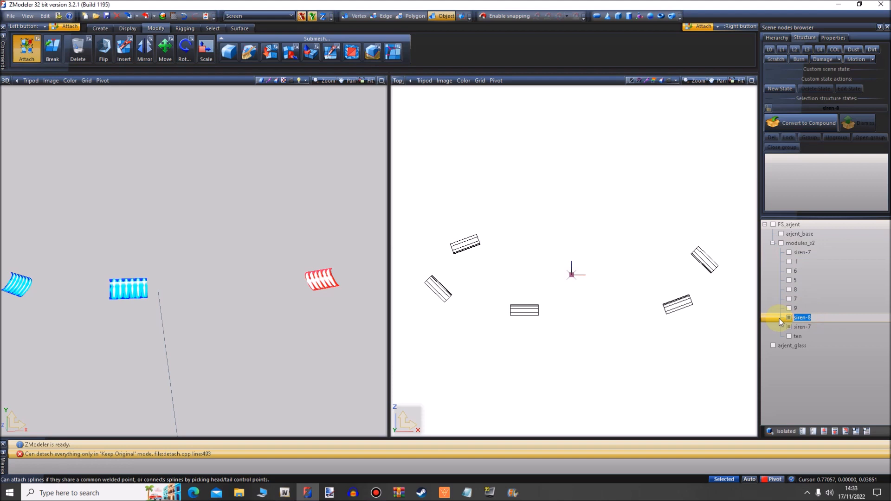
text(3)
key(Return)
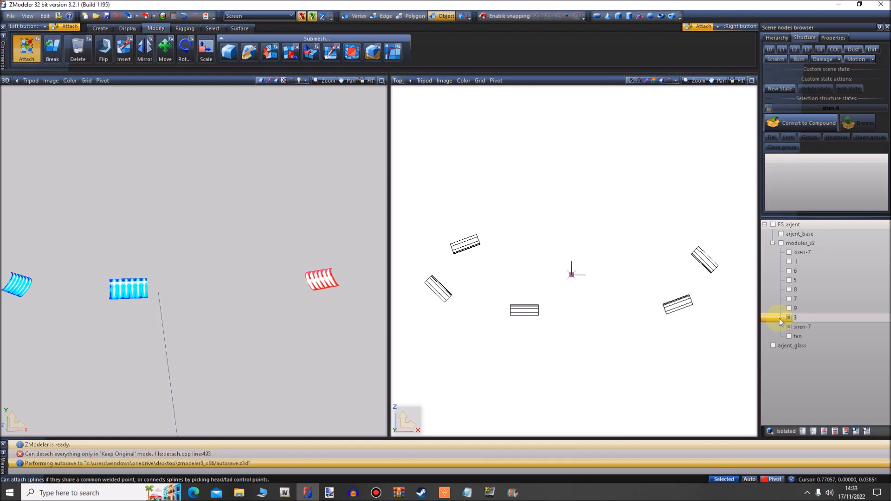
Hide node 3 and move it directly below node 1 in modules_s2
click(793, 319)
click(789, 318)
click(806, 266)
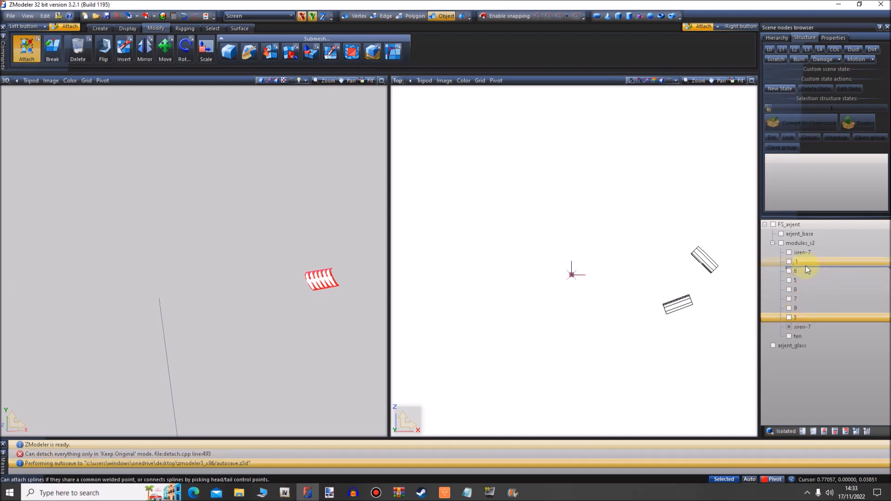
Show the left siren-7 pair again, then rename the right siren-7 pair as 2 and hide it
click(789, 253)
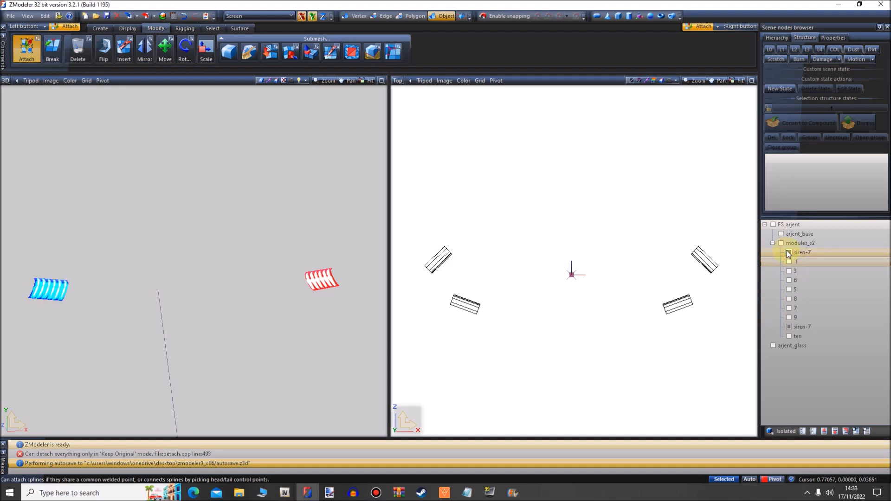
click(798, 326)
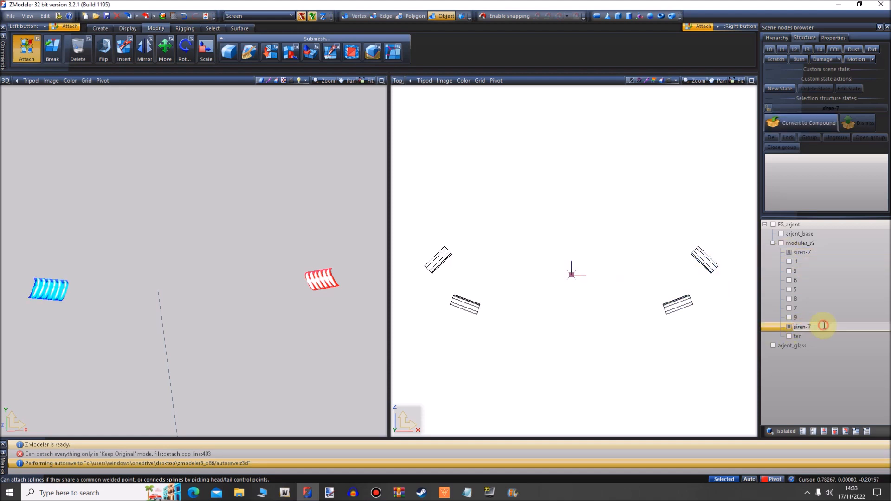
click(789, 327)
text(2)
key(Return)
click(789, 326)
click(789, 327)
click(789, 327)
Rename the remaining left siren-7 pair as 4 and hide it
click(812, 252)
click(812, 253)
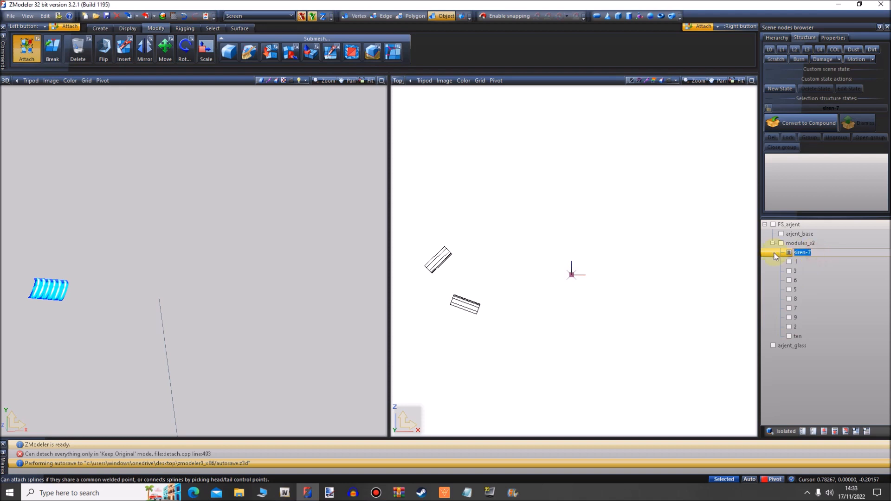
text(4)
click(789, 252)
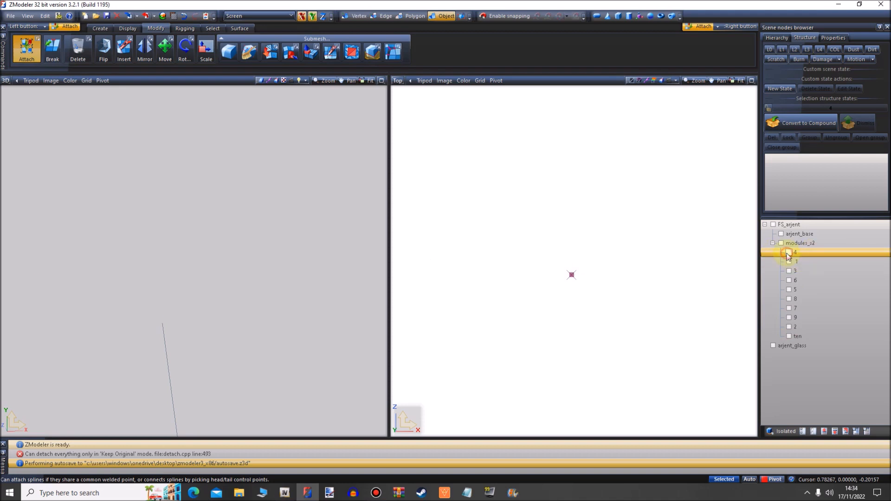
Reorder the modules_s2 nodes so 1, 2, 3 and 4 come first in sequence, and remove the leading space from node 1's name
click(804, 327)
drag(809, 266, 809, 266)
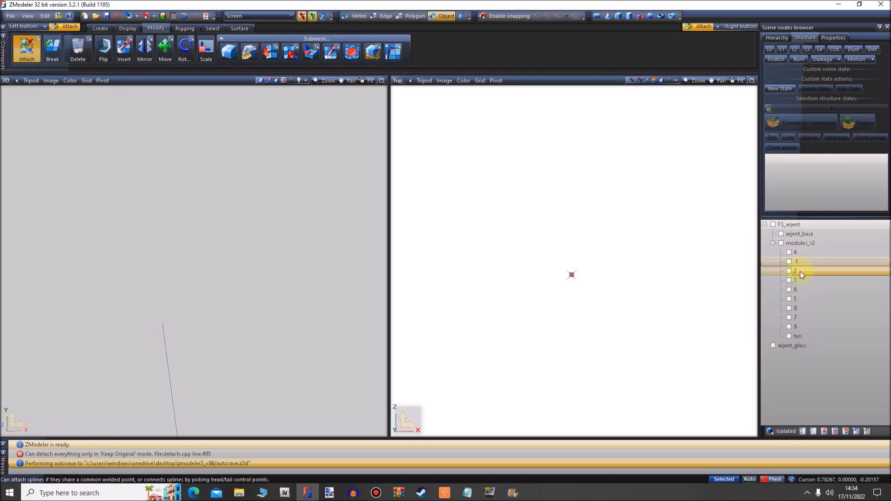
drag(800, 252, 803, 284)
click(795, 255)
click(797, 252)
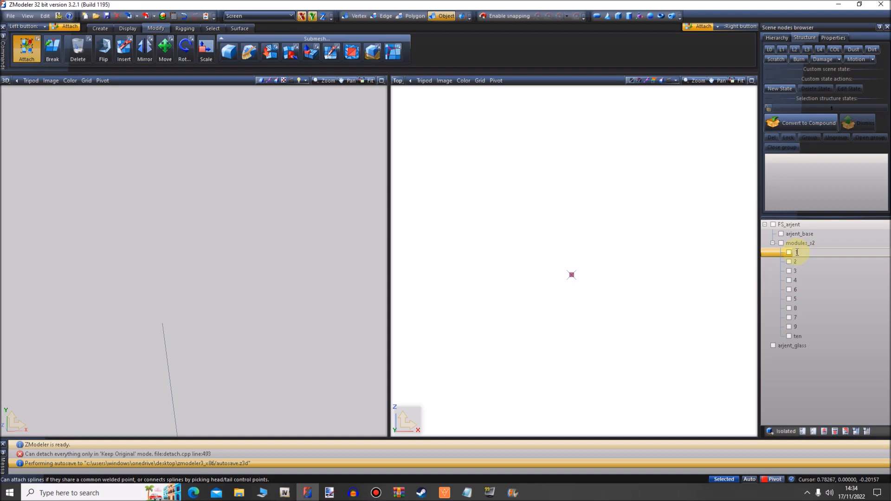
Show all ten numbered module nodes from 1 to ten and view the complete lightbar in 3D
click(789, 252)
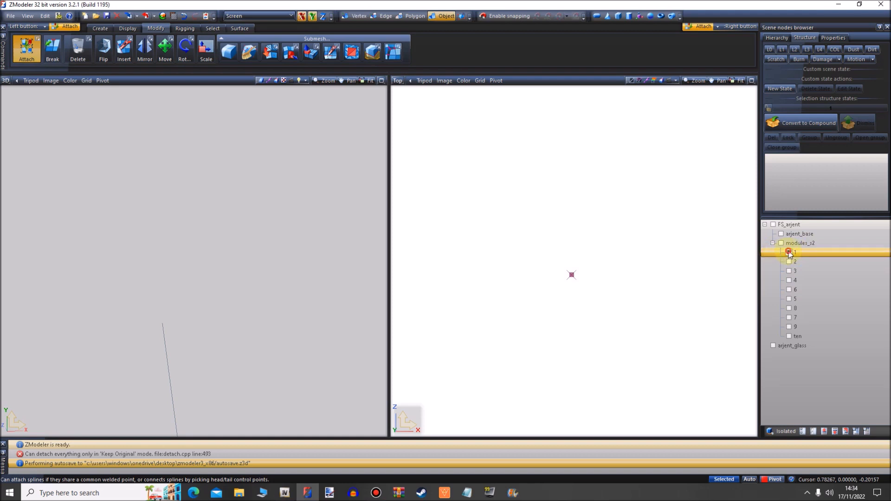
click(789, 262)
click(789, 271)
click(789, 280)
click(789, 290)
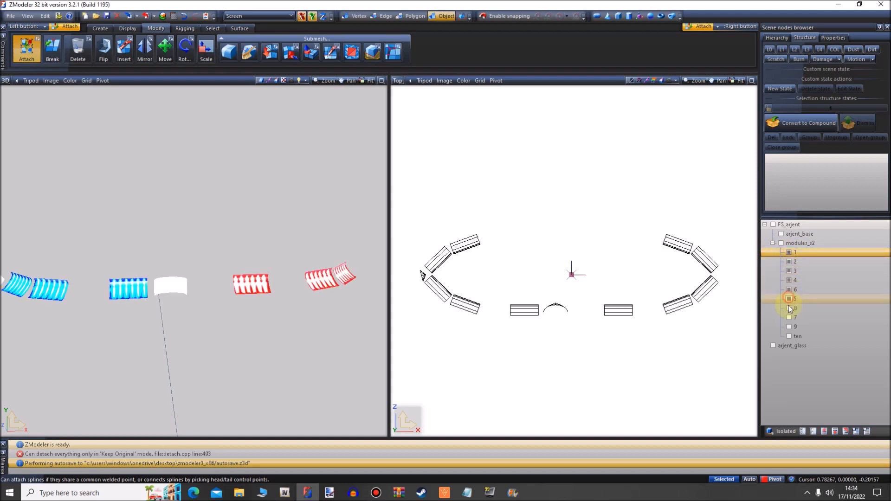
click(790, 299)
click(789, 308)
click(789, 317)
click(789, 327)
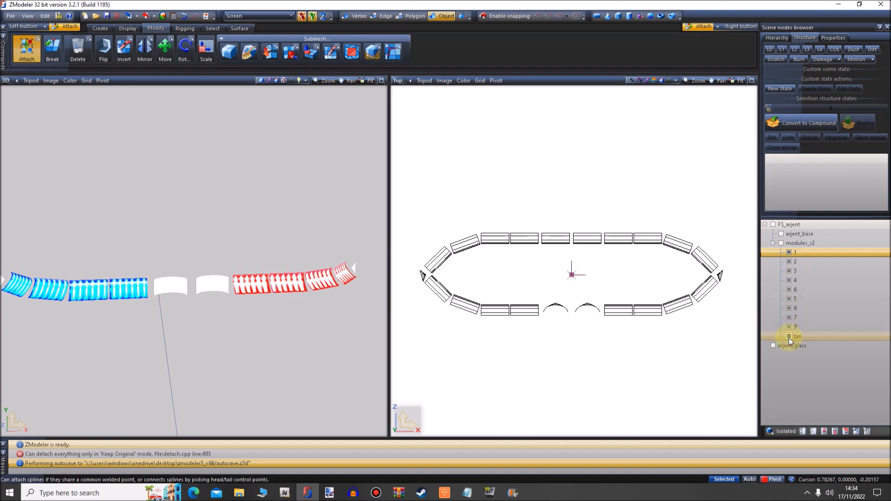
click(789, 336)
middle_drag(341, 381, 315, 334)
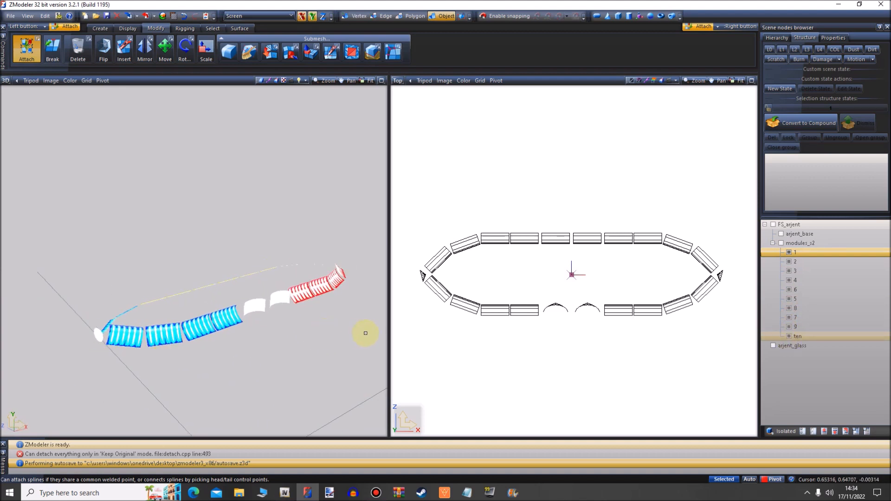
Create ten dummy helpers at the scene origin
click(640, 18)
click(640, 18)
click(640, 18)
click(640, 18)
click(640, 18)
click(640, 18)
click(640, 17)
click(640, 18)
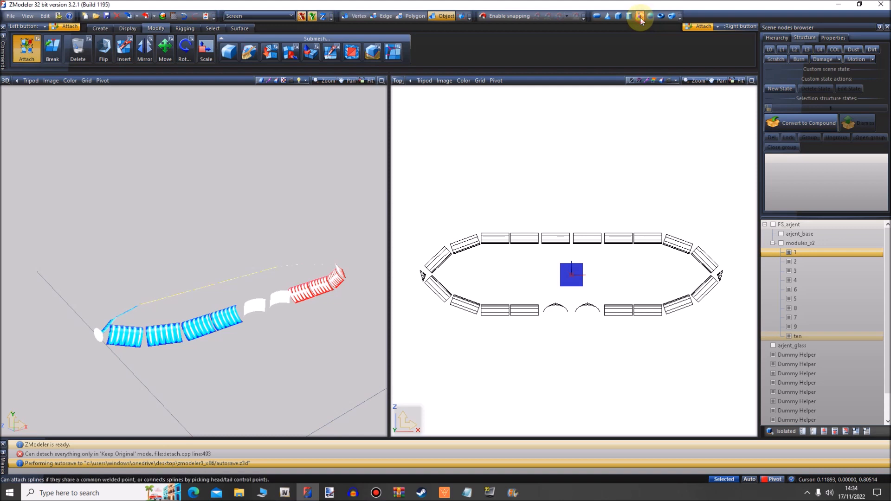
Set the Move tool to the screen Z axis only and select all ten stacked dummy helpers with quadr-shape selection
scroll(831, 350, down, 1)
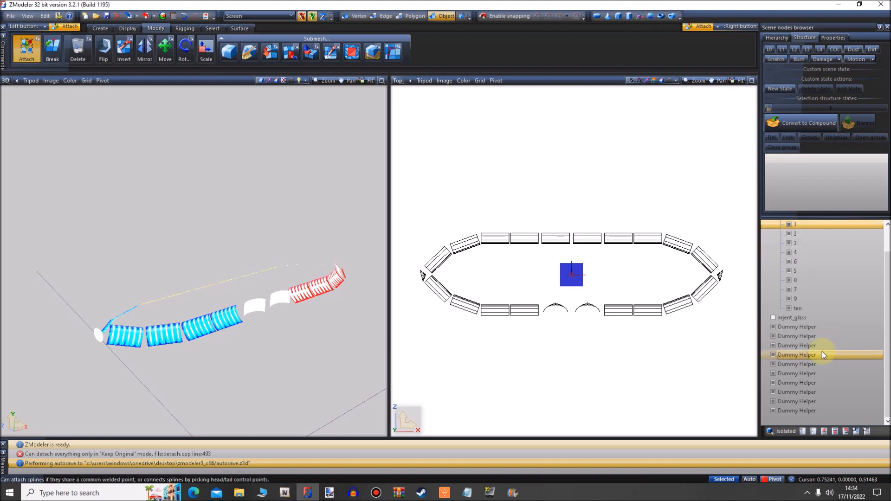
click(166, 50)
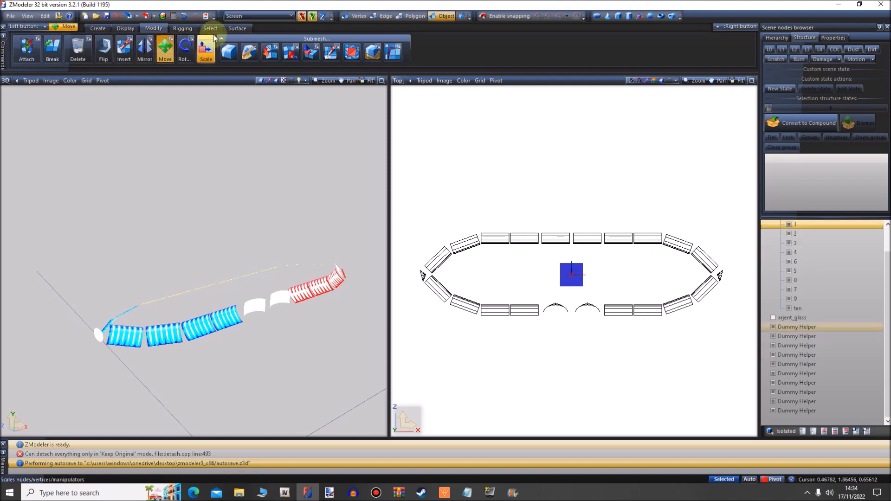
click(213, 28)
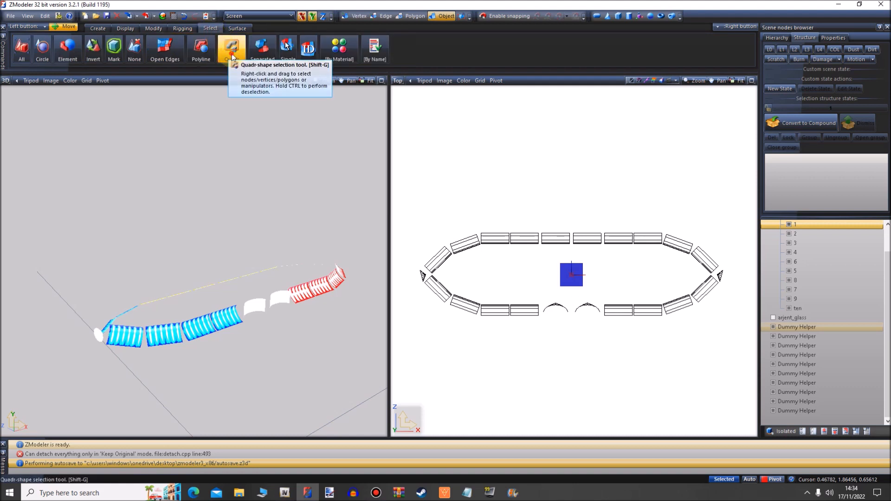
right_click(225, 47)
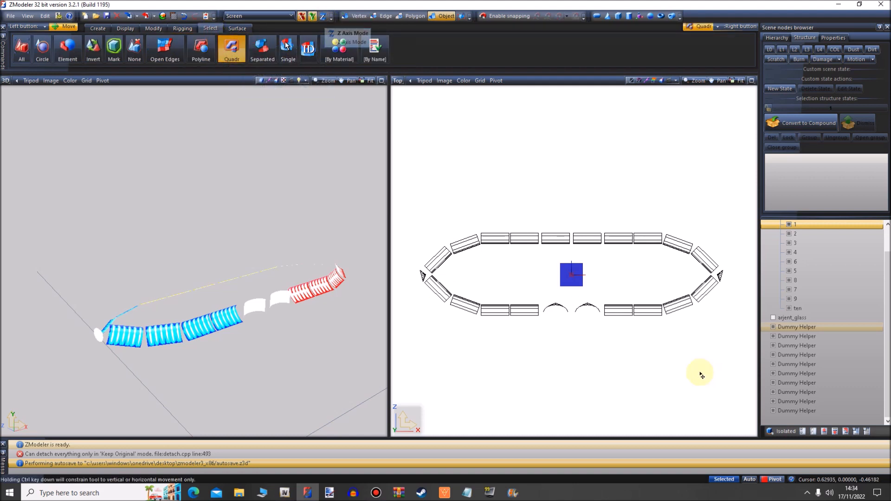
click(324, 19)
scroll(225, 157, down, 2)
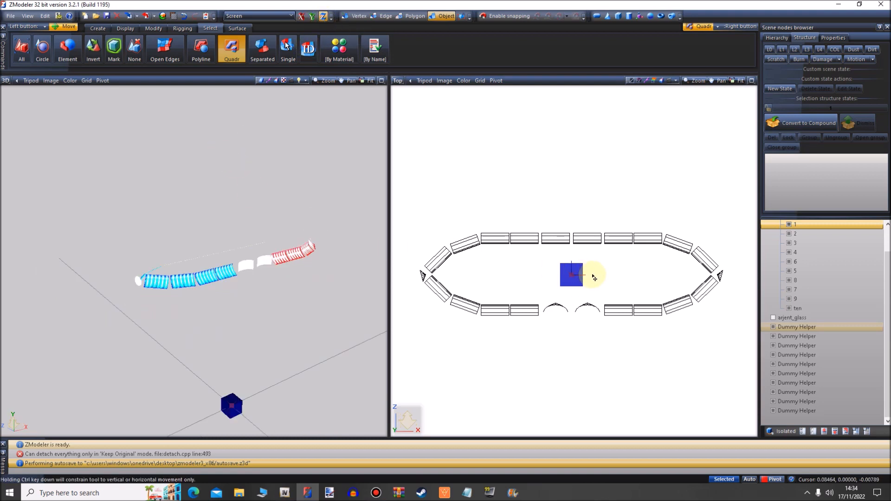
drag(594, 260, 554, 294)
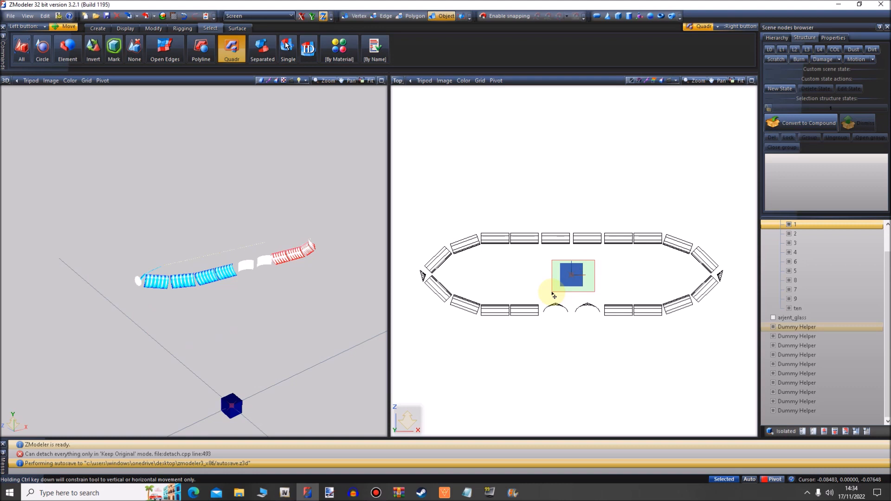
drag(553, 294, 550, 294)
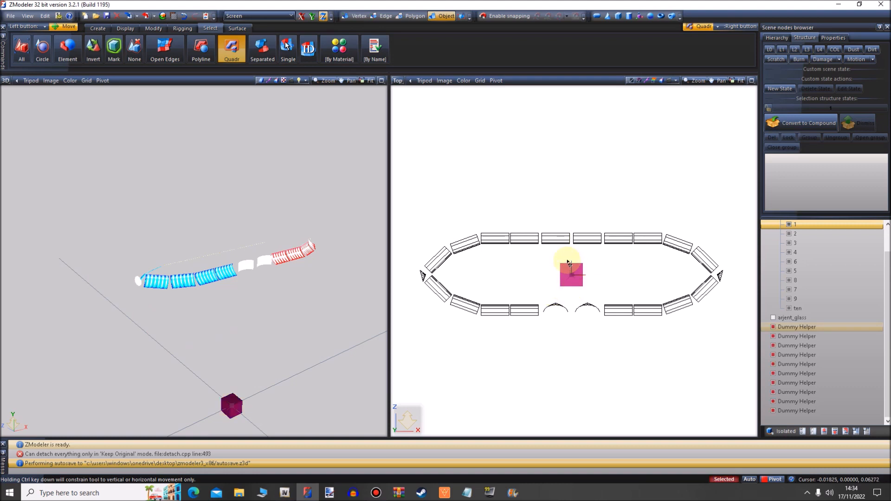
Raise the ten selected dummy helpers from the origin to the height of the lightbar modules
click(463, 405)
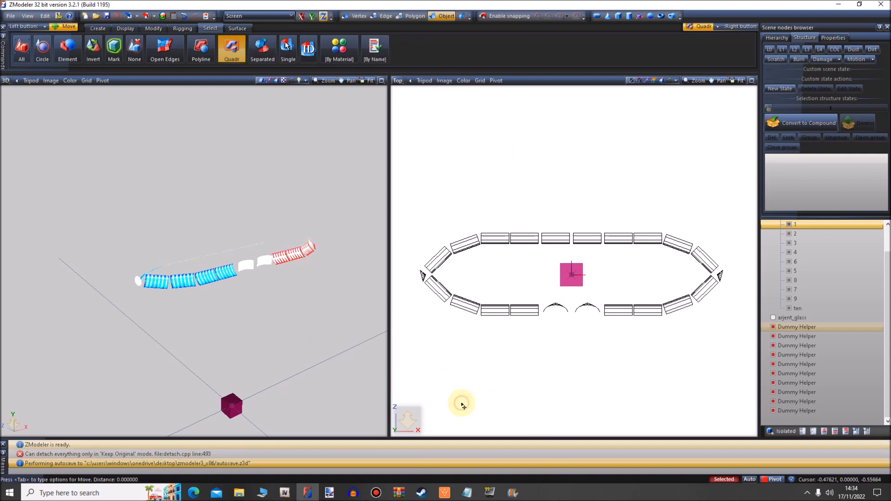
drag(463, 400, 445, 153)
middle_drag(241, 394, 259, 389)
drag(423, 361, 424, 364)
middle_drag(295, 356, 439, 342)
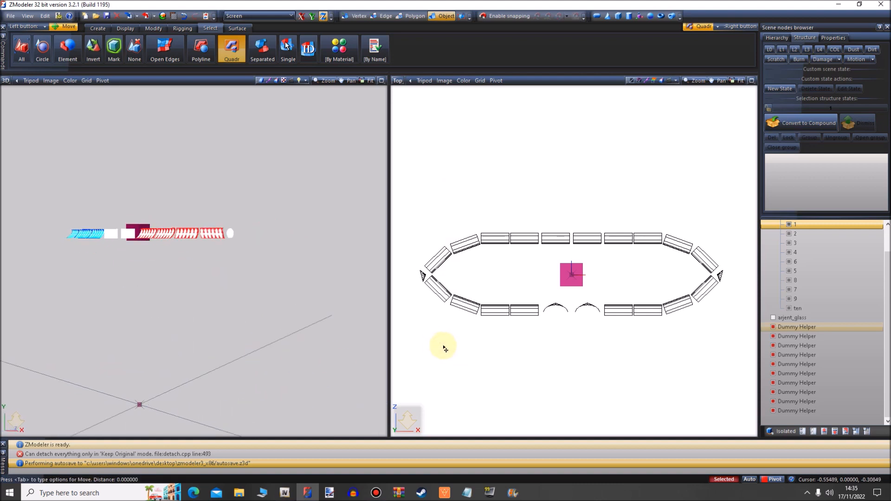
middle_drag(297, 337, 207, 290)
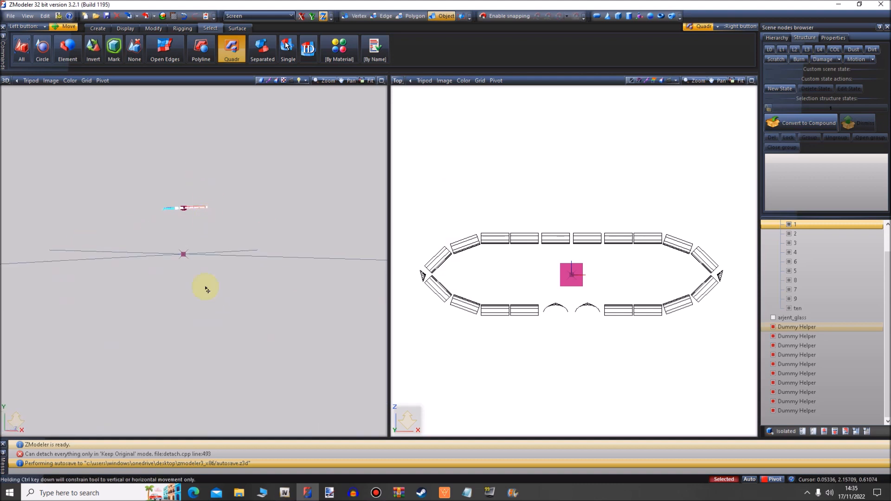
middle_drag(181, 418, 394, 295)
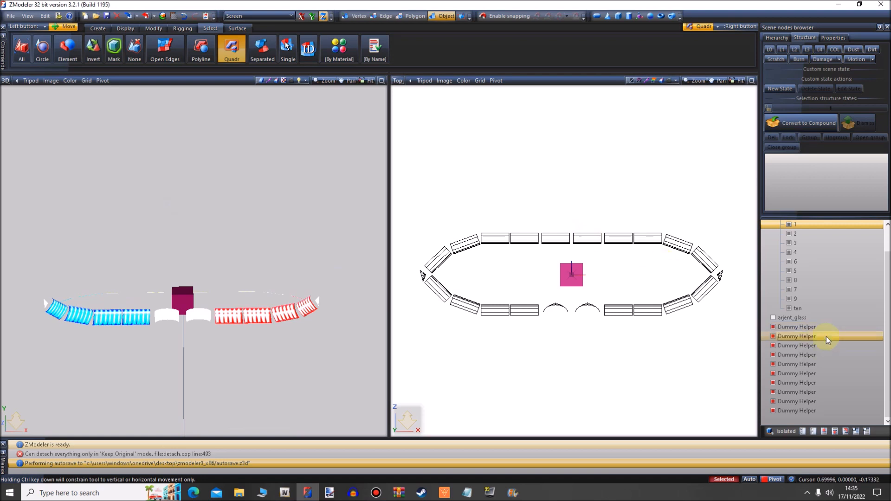
Rename the first two dummy helpers as extra_1 and extra_2
click(817, 327)
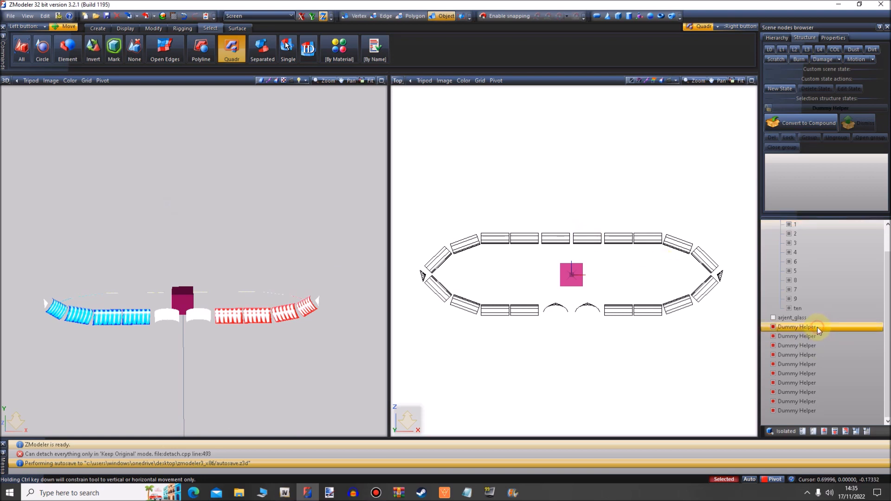
click(823, 327)
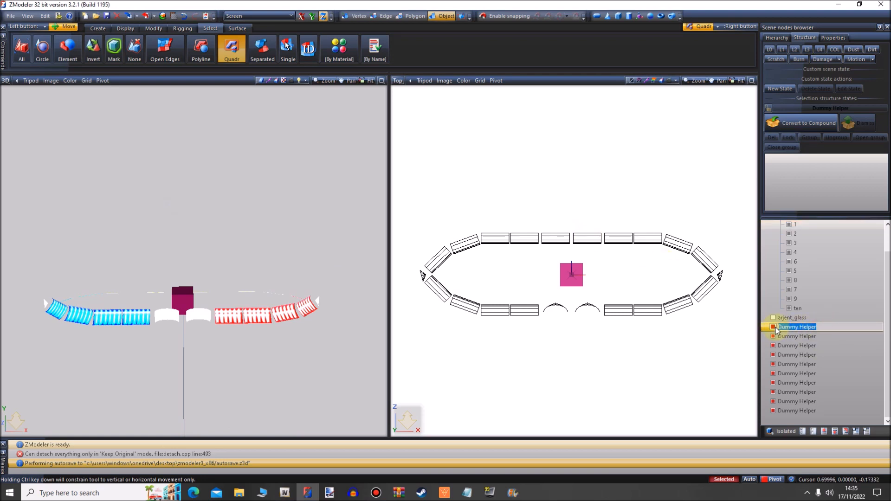
text(extra_1)
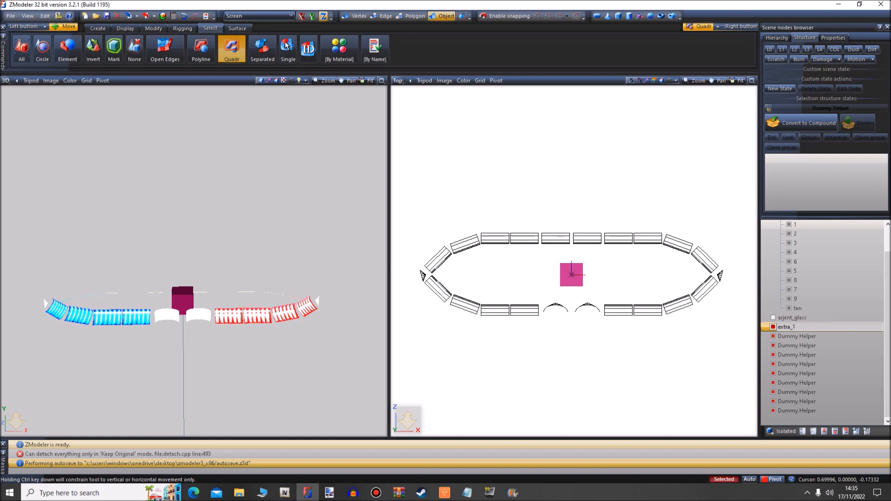
click(810, 337)
click(821, 336)
drag(822, 337, 772, 343)
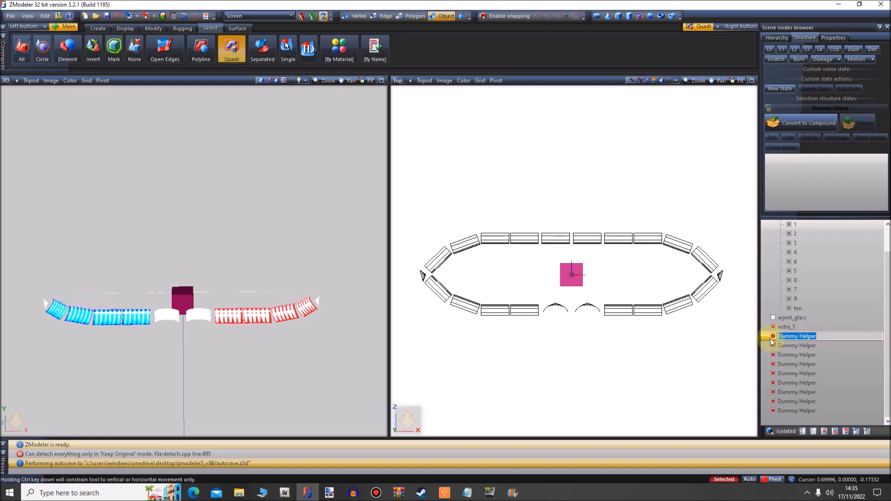
text(extra_2)
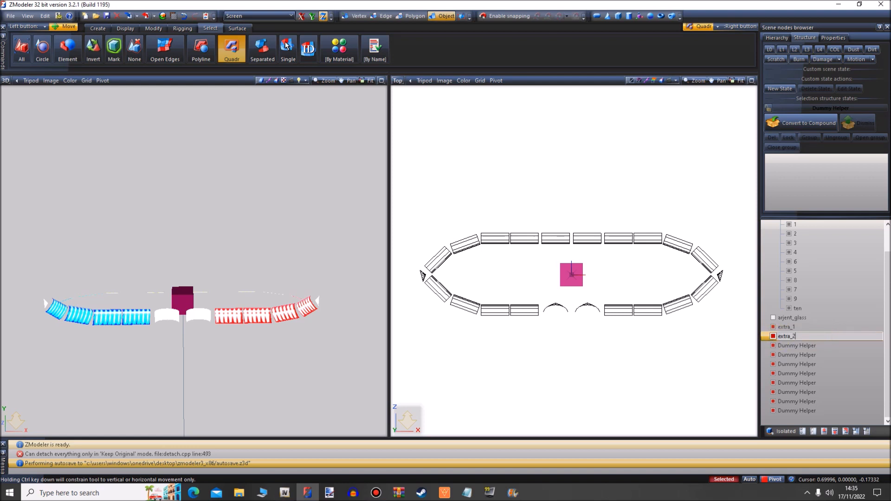
Rename the third and fourth dummy helpers as extra_3 and extra_4
click(827, 347)
click(825, 348)
drag(824, 347, 731, 349)
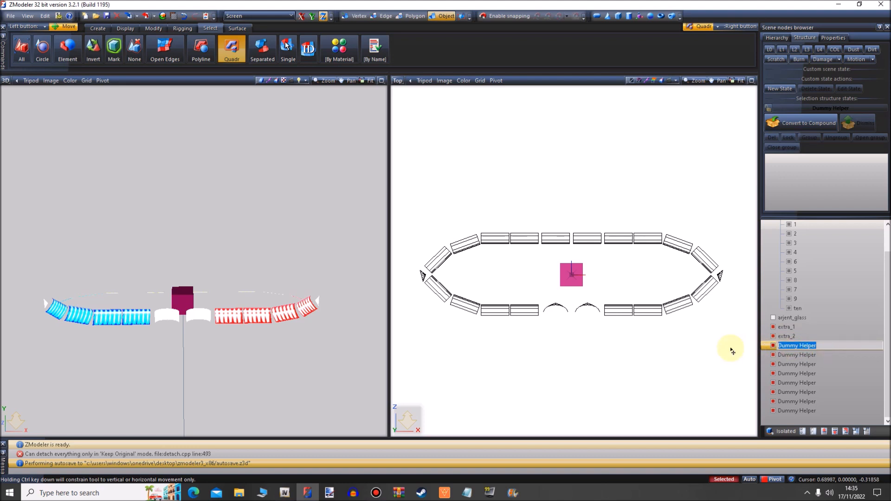
text(extra_3)
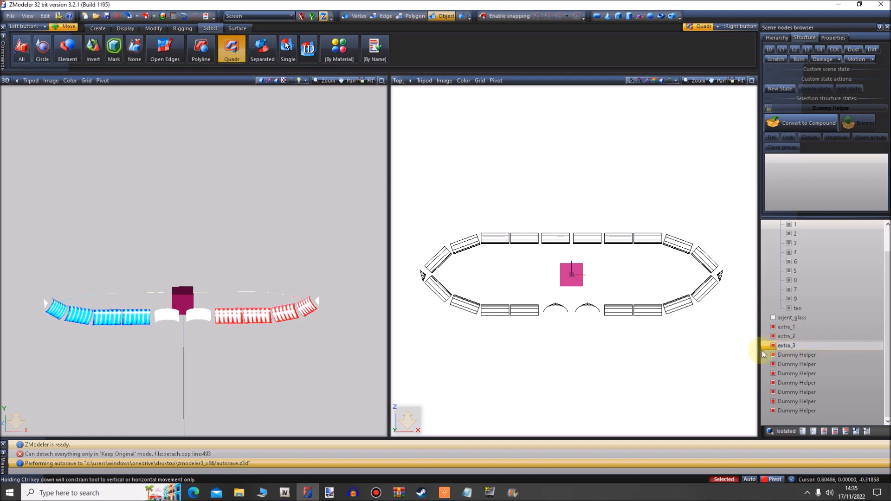
click(826, 356)
click(826, 355)
drag(825, 356, 765, 357)
text(extra)
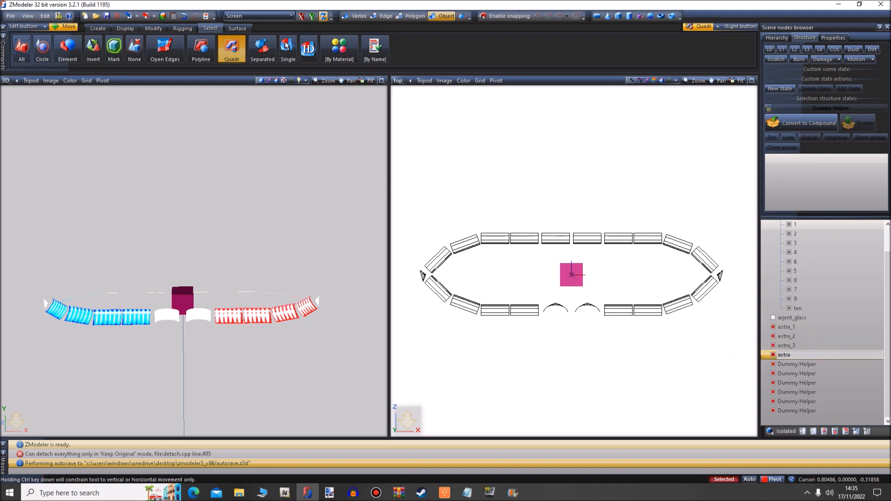
text(_4)
Rename the fifth and sixth dummy helpers as extra_5 and extra_6
click(829, 366)
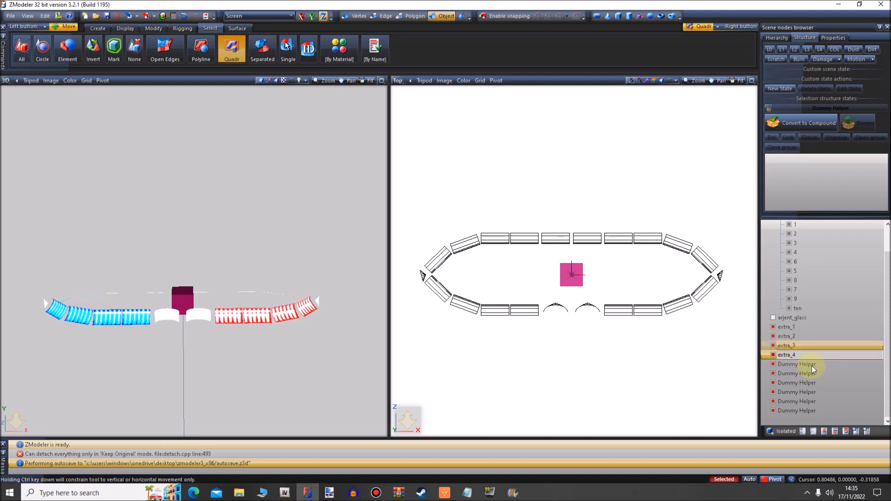
click(829, 367)
drag(829, 367, 752, 378)
text(extra_5)
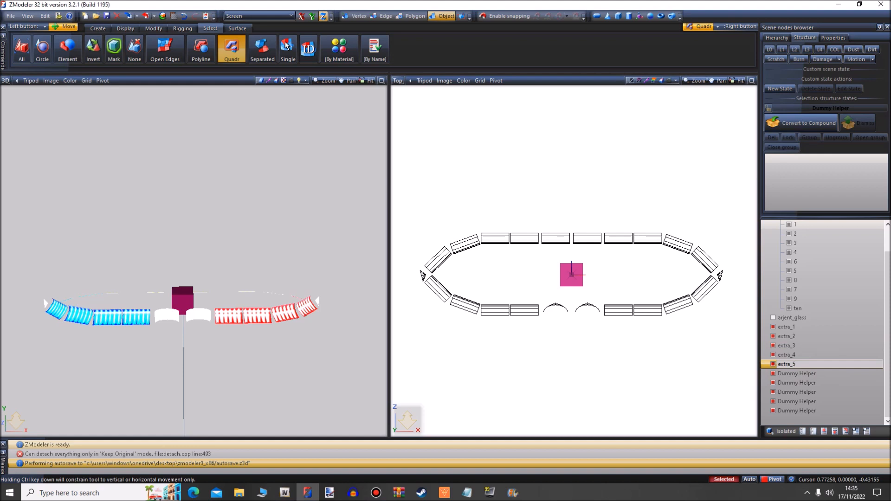
click(819, 374)
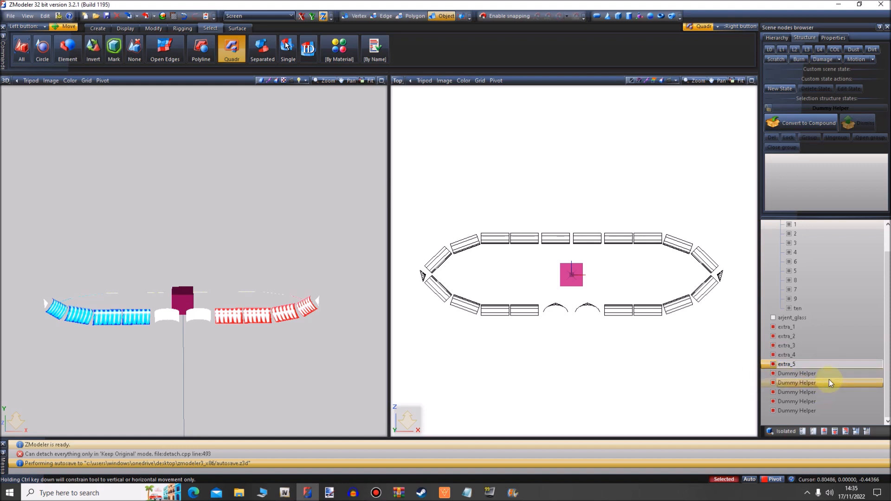
drag(819, 374, 747, 377)
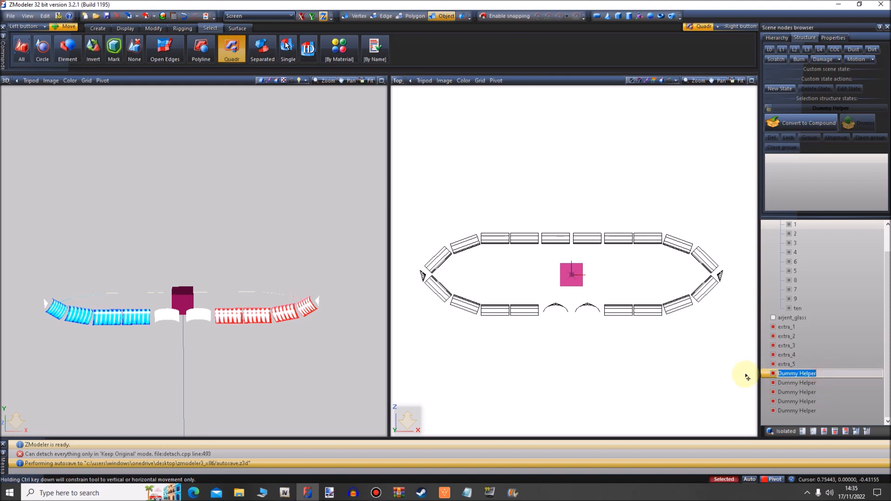
text(extra_6)
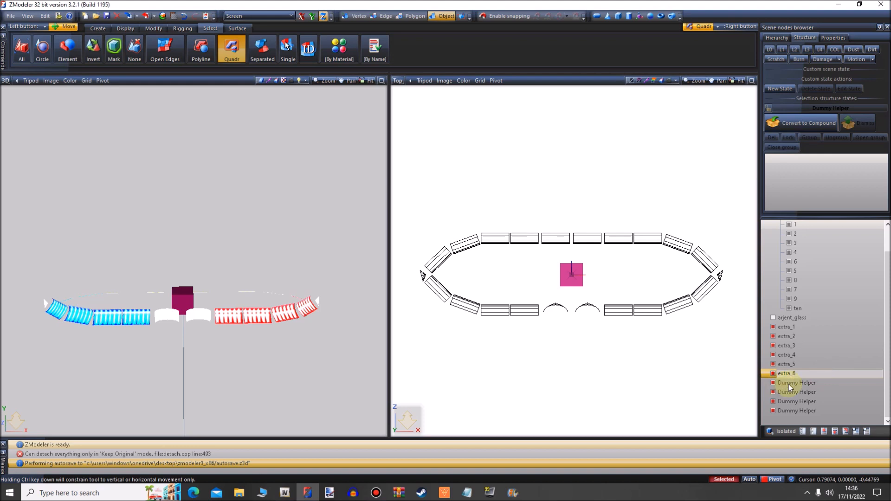
Rename the seventh and eighth dummy helpers as extra_7 and extra_8
double_click(804, 383)
text(extra_7)
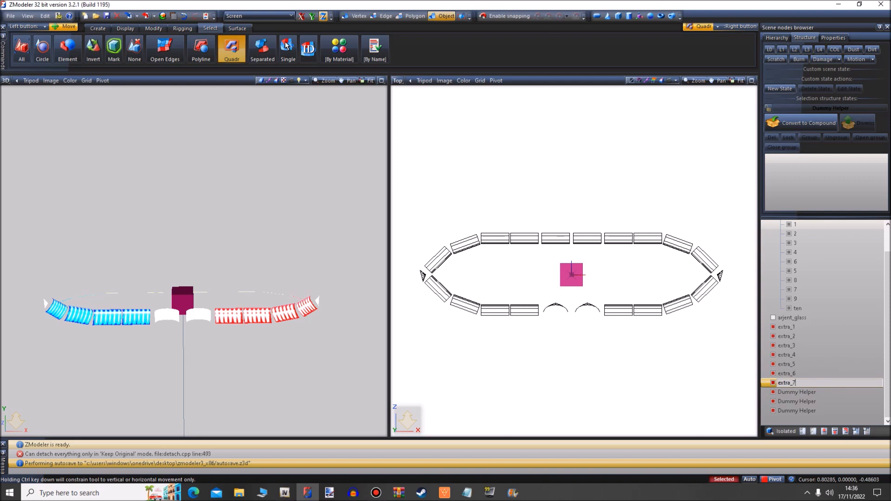
double_click(785, 392)
click(829, 392)
drag(829, 393, 762, 396)
text(extra_8)
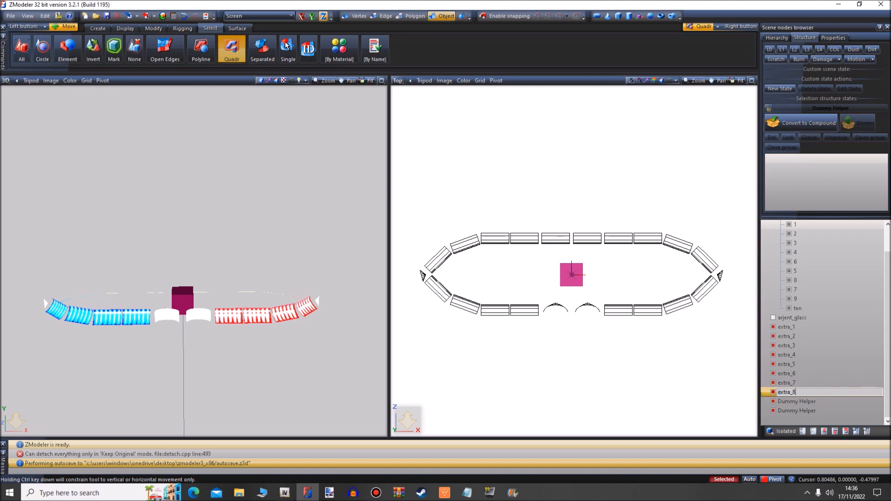
Rename the last two dummy helpers as extra_9 and extra_ten
click(804, 402)
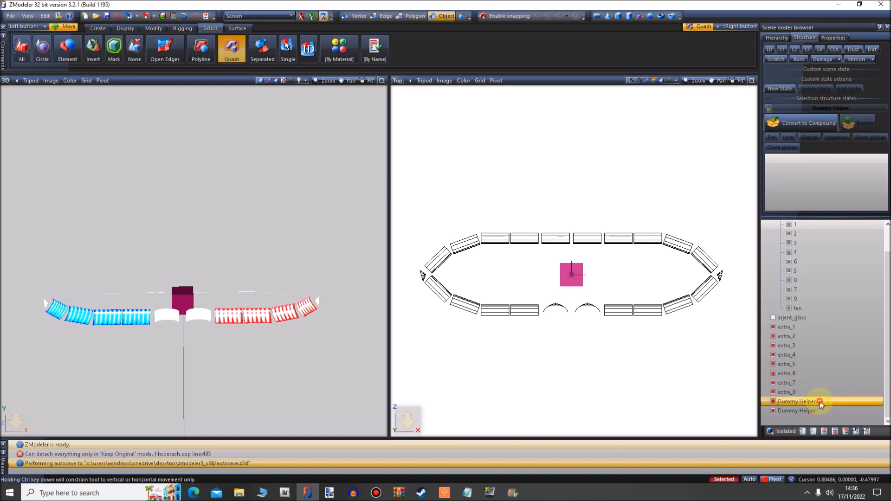
click(820, 402)
drag(820, 402, 758, 410)
text(extra_9)
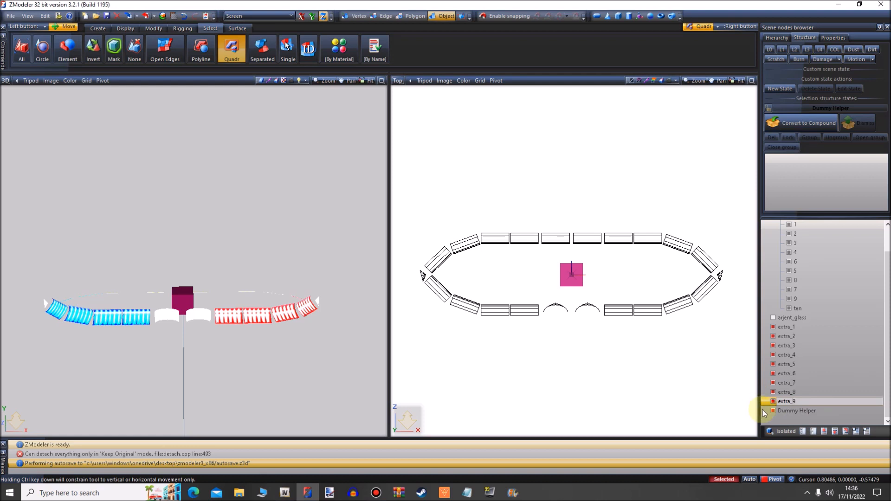
click(798, 411)
click(835, 411)
drag(836, 411, 741, 420)
text(extra_ten)
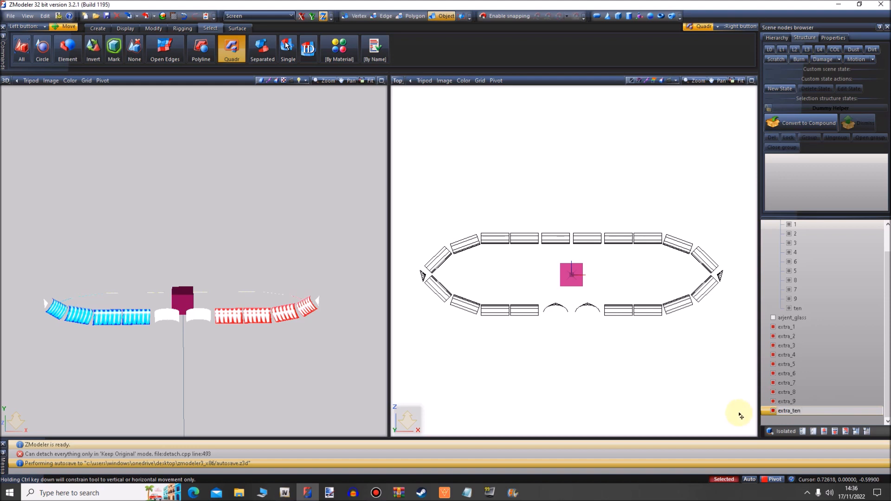
click(764, 411)
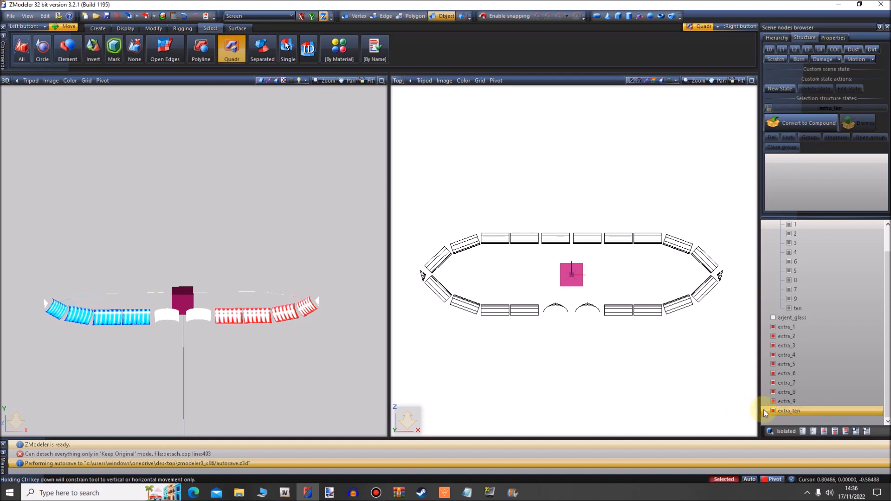
Move the stack of ten selected helpers along the X axis only, to the red end of the lightbar
click(154, 28)
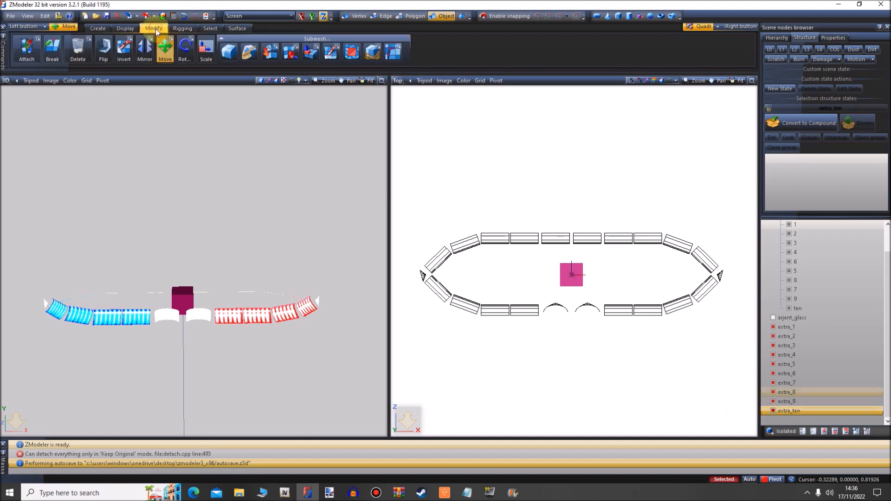
click(302, 16)
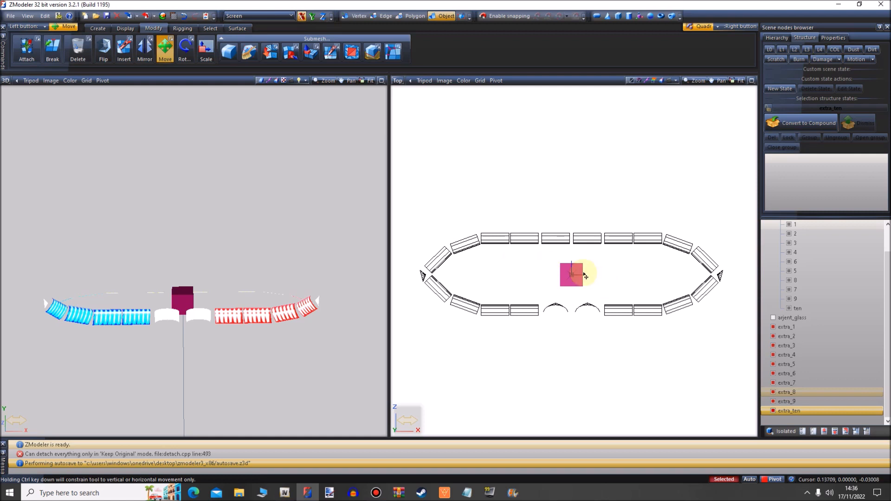
click(565, 272)
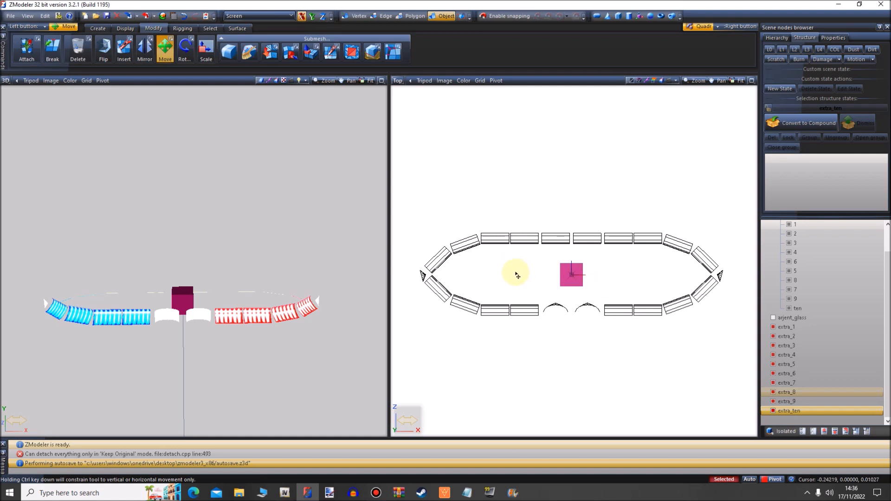
drag(486, 270, 551, 274)
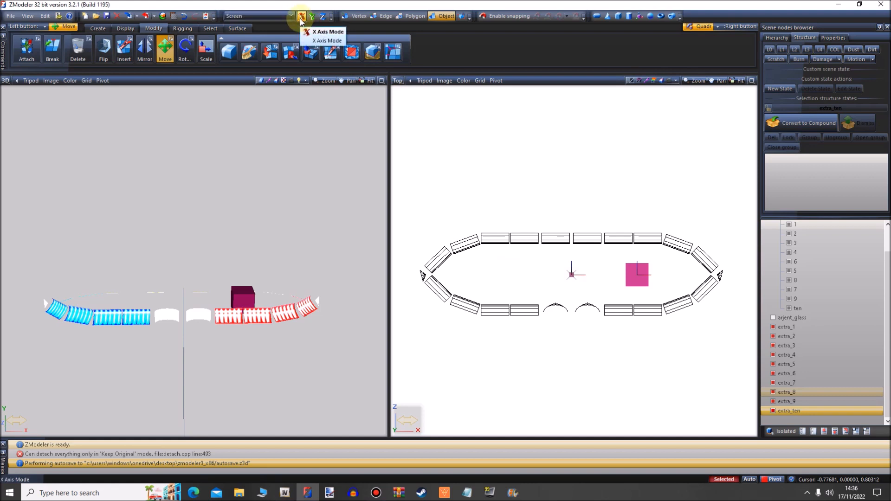
drag(532, 266, 583, 272)
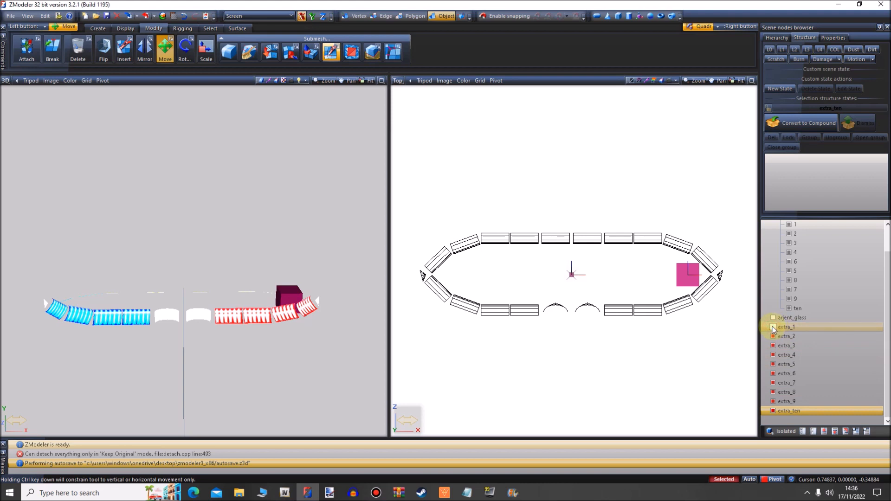
Position extra_2 beside extra_1 at the red end, and extra_3 and extra_4 at the blue end, hiding each helper once placed
drag(742, 331, 716, 333)
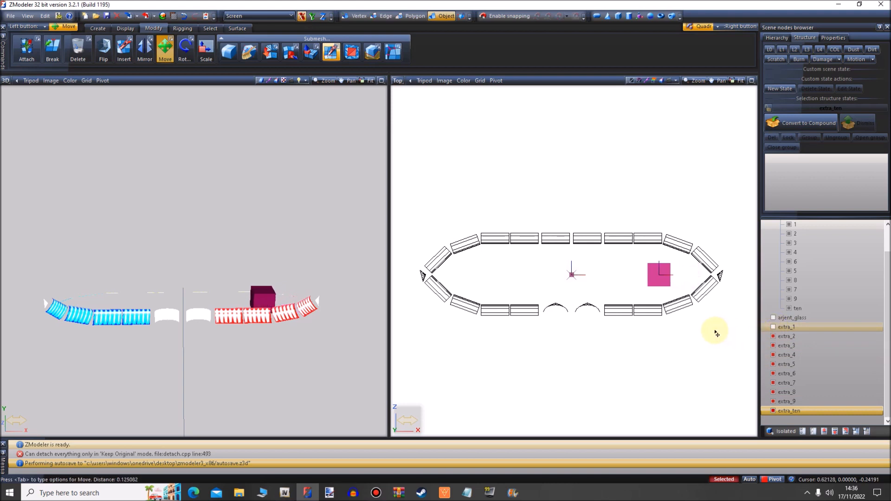
click(773, 337)
drag(694, 338, 496, 354)
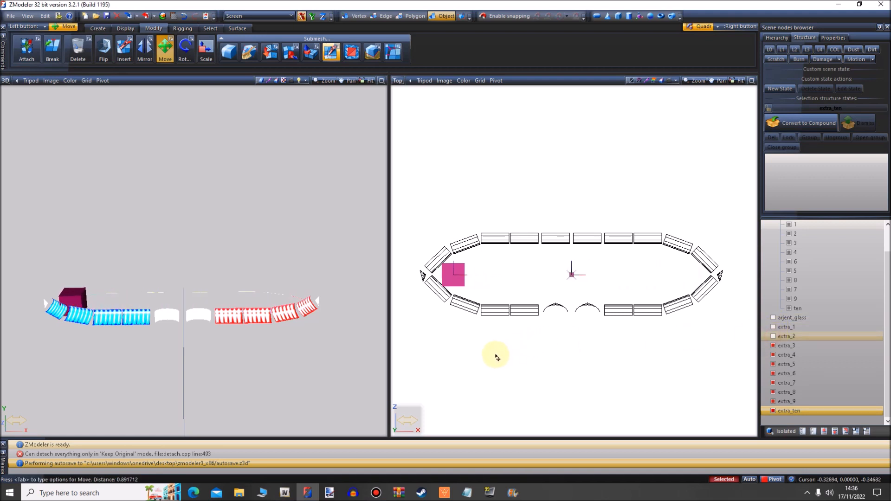
click(773, 346)
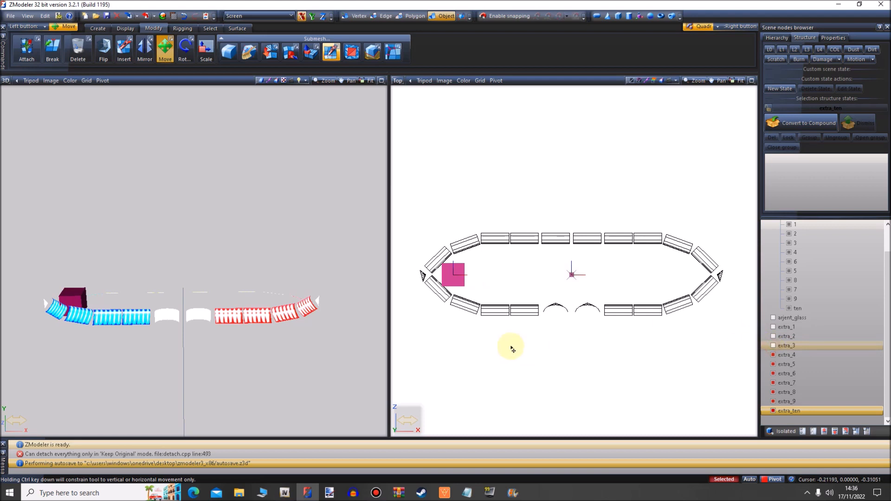
drag(452, 345, 486, 344)
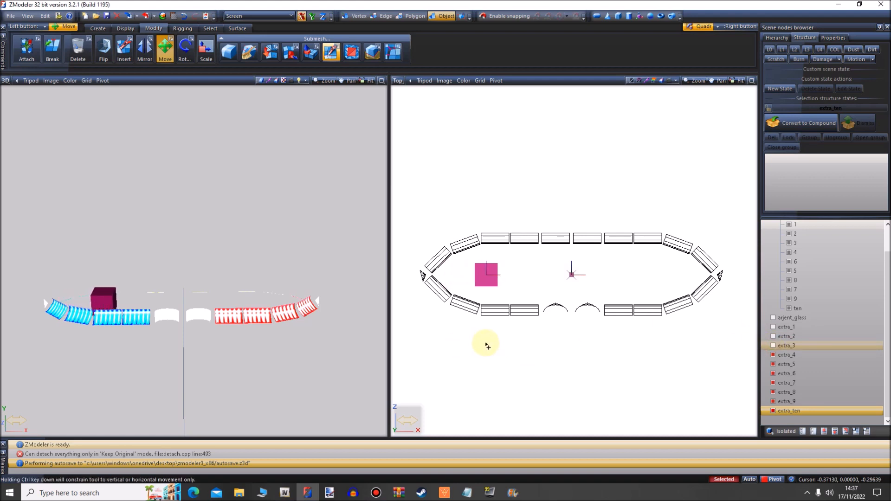
click(773, 355)
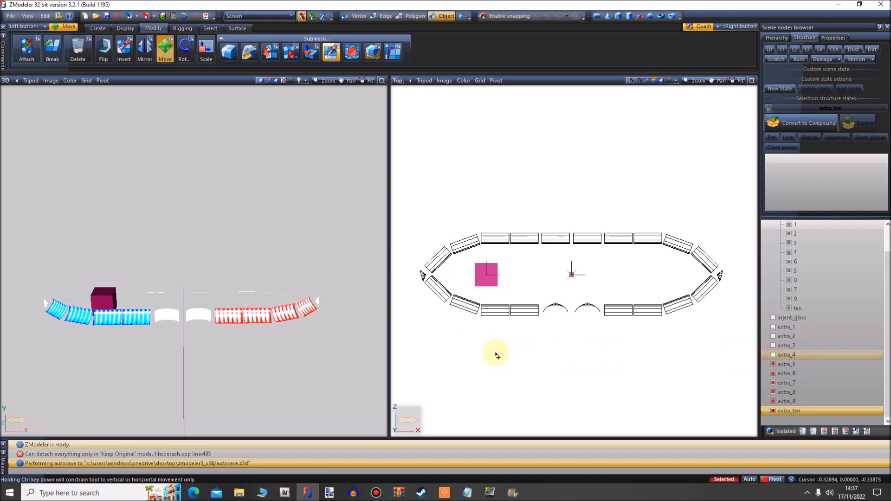
Place extra_5 behind the red-side front white light and extra_6 behind the blue-side one, hiding extra_5 once placed
click(789, 271)
click(789, 271)
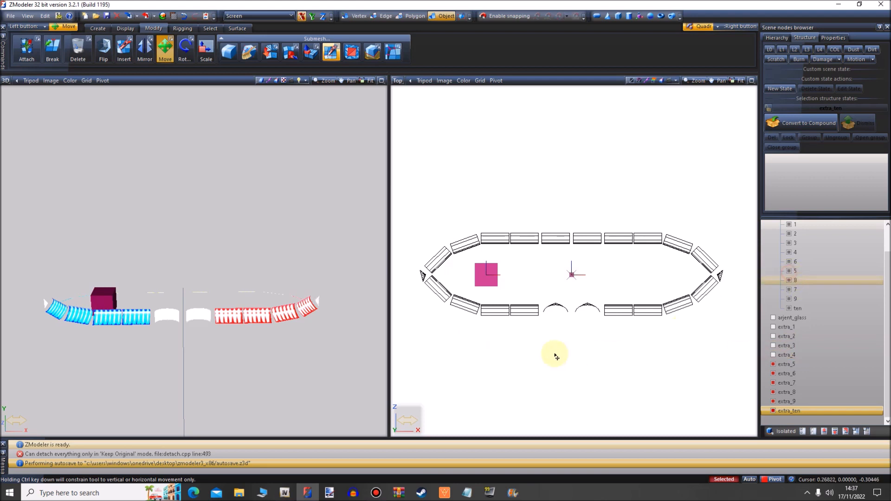
drag(513, 354, 616, 374)
click(312, 16)
drag(571, 148, 576, 171)
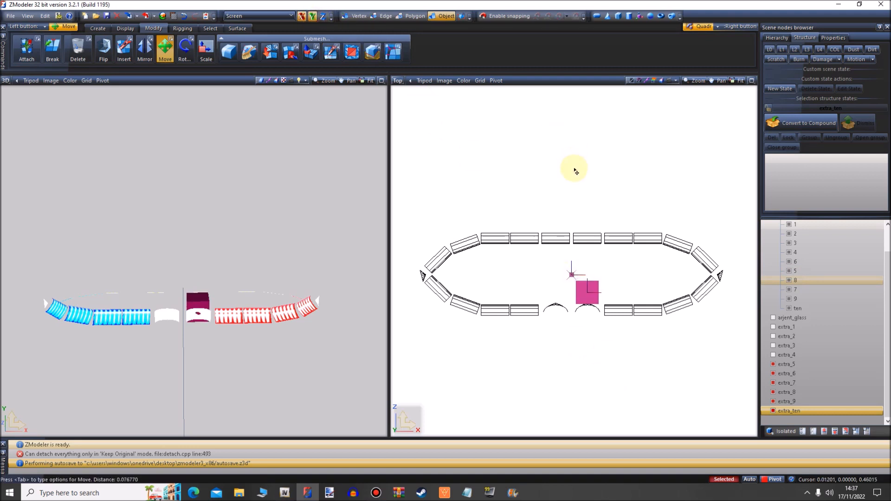
drag(576, 171, 576, 171)
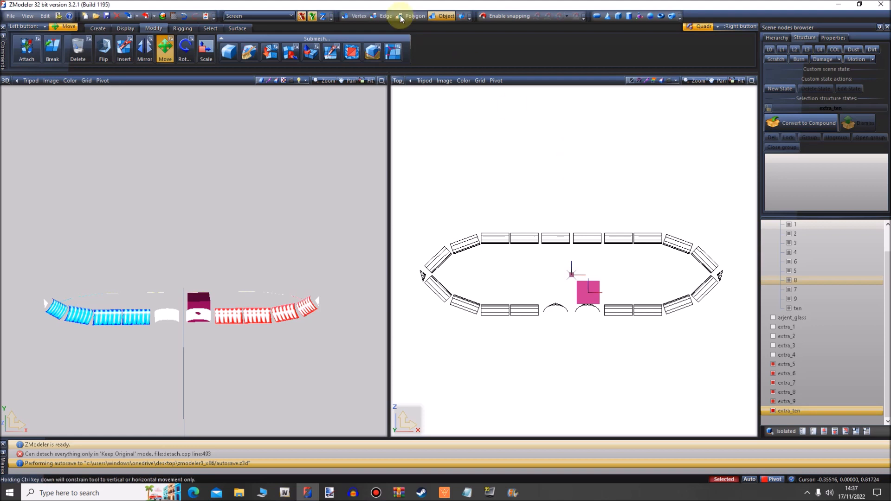
click(783, 365)
click(773, 364)
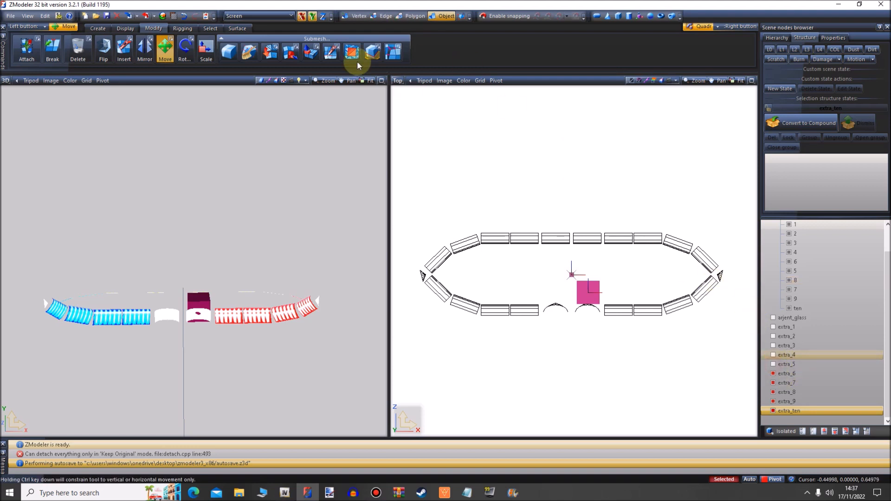
click(312, 16)
drag(563, 164, 532, 175)
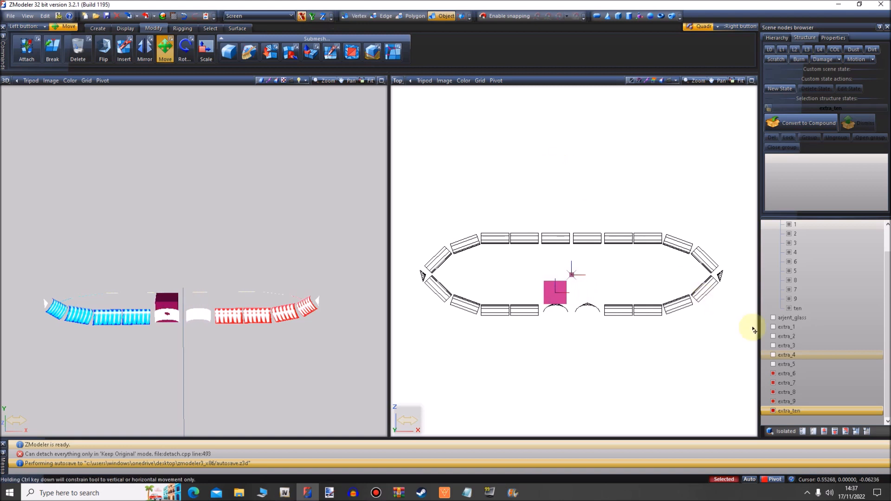
Position extra_7, extra_8 and extra_9 along the rear row from red to blue side, and extra_ten at the lightbar's centre
click(313, 18)
drag(515, 187, 593, 136)
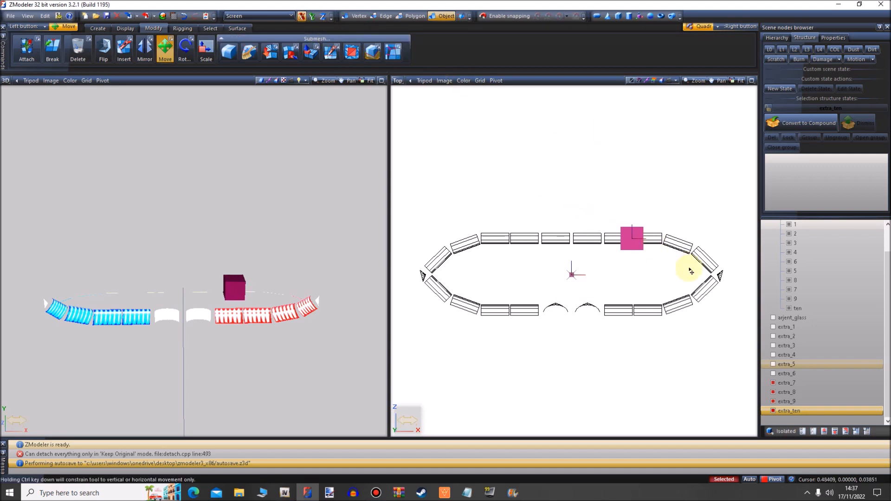
drag(689, 181, 629, 184)
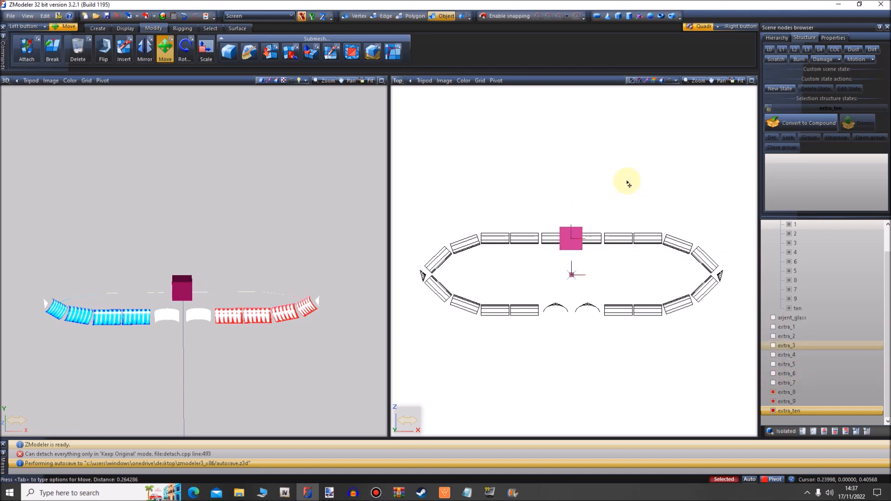
click(773, 392)
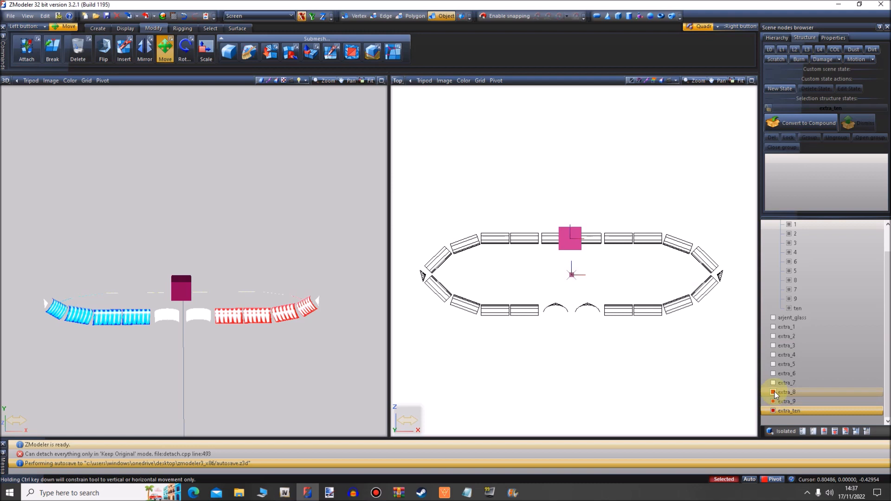
drag(689, 222, 629, 223)
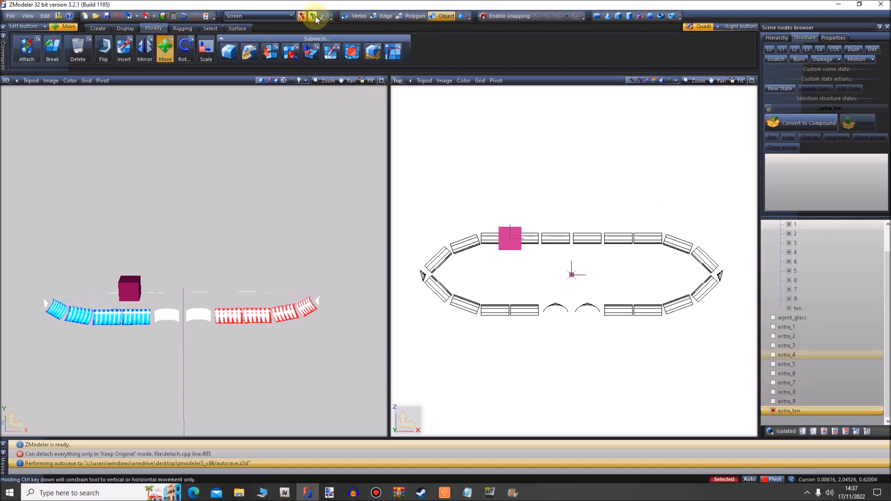
drag(502, 184, 563, 218)
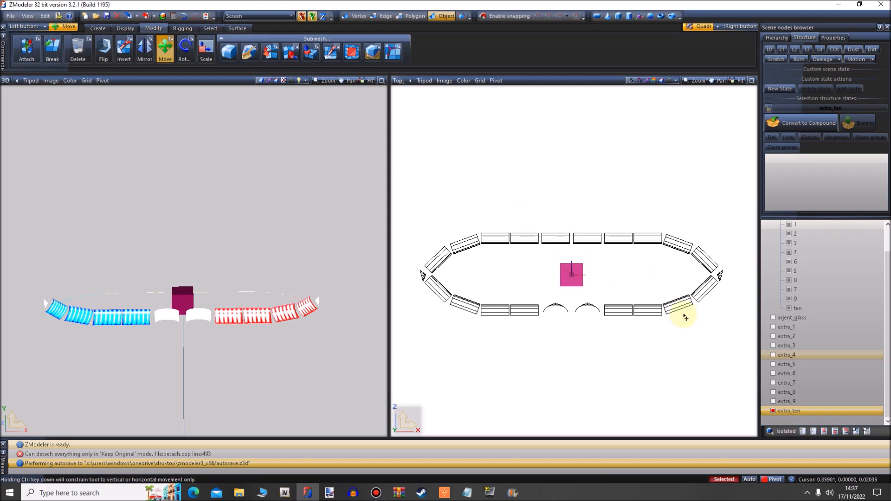
Show helpers extra_1 through extra_9 again and deselect all ten helpers
click(774, 327)
click(773, 336)
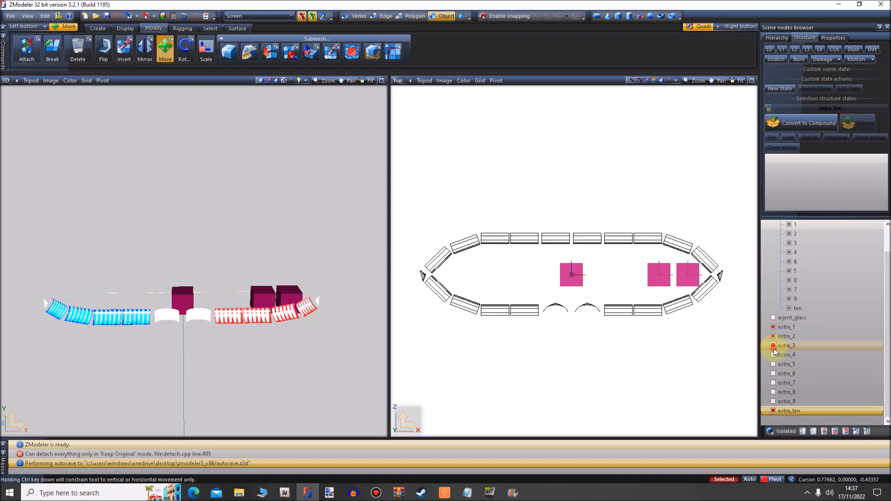
click(774, 346)
click(774, 355)
click(774, 364)
click(774, 373)
click(773, 382)
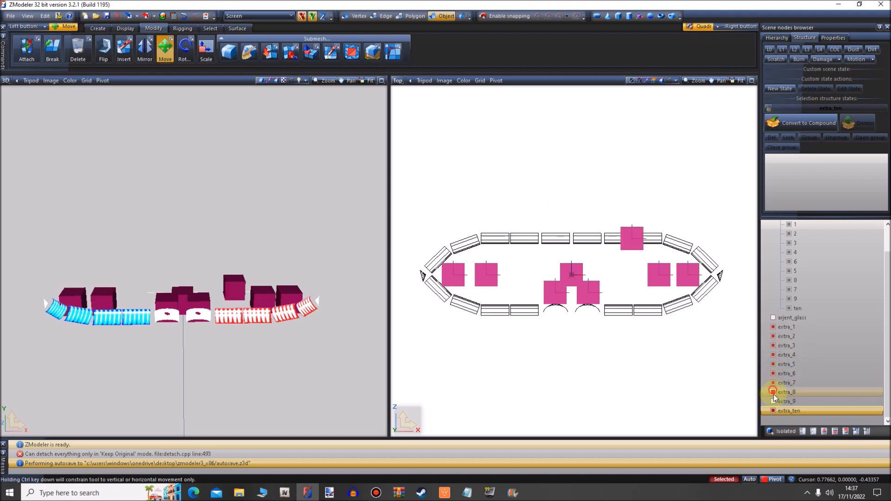
click(773, 391)
click(773, 401)
drag(741, 194, 399, 339)
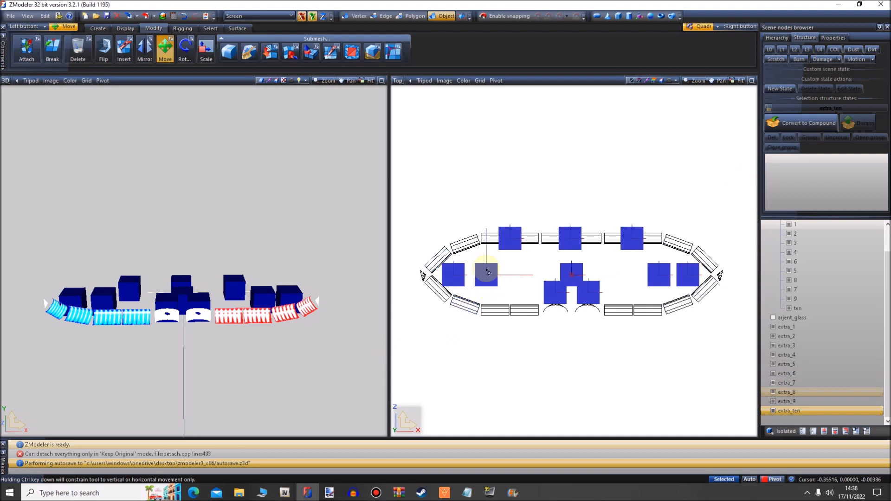
Move extra_4 slightly closer to extra_3 along the X axis only
click(312, 16)
drag(504, 286, 484, 279)
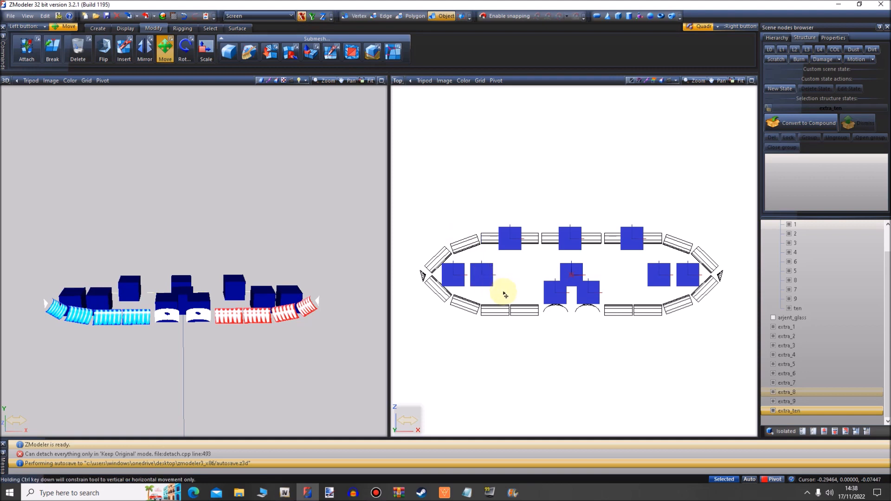
middle_drag(274, 358, 297, 353)
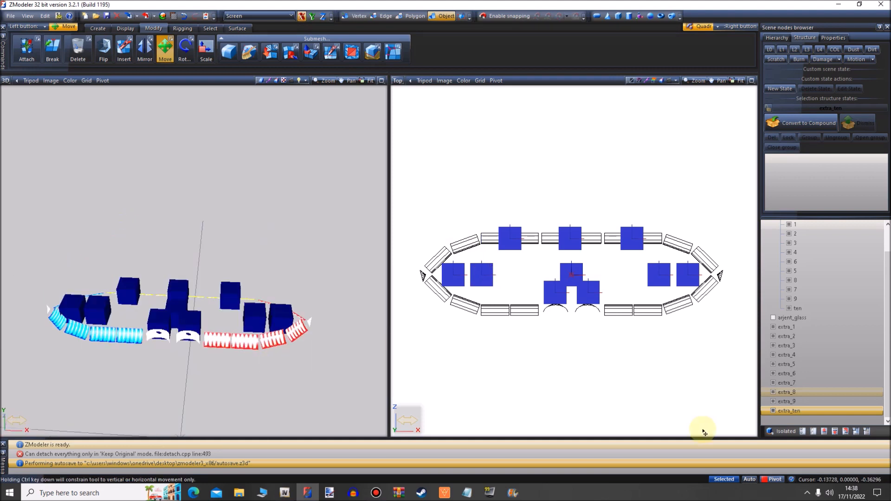
Hide the light nodes 1 through ten and select all ten dummy helpers
click(801, 310)
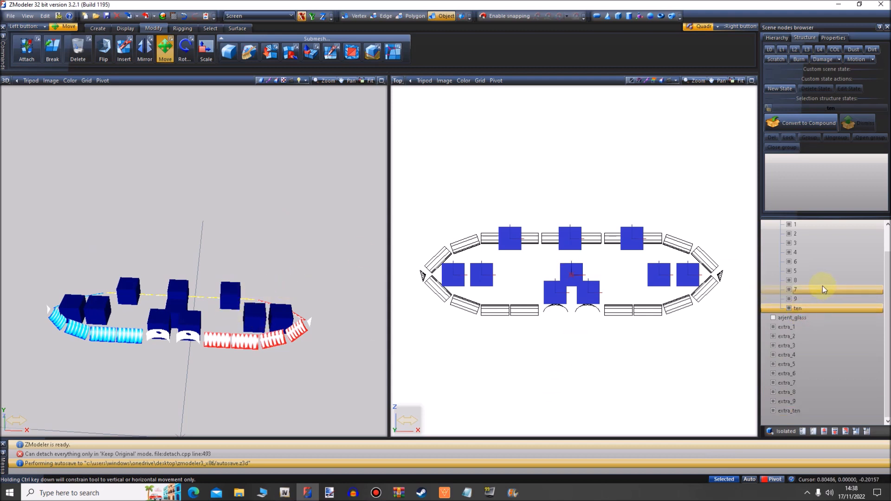
scroll(822, 286, up, 1)
shift+click(817, 254)
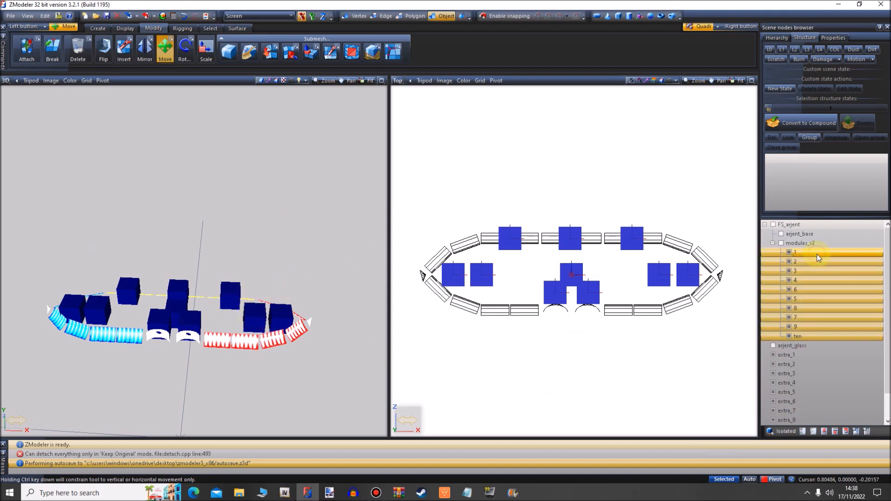
click(812, 335)
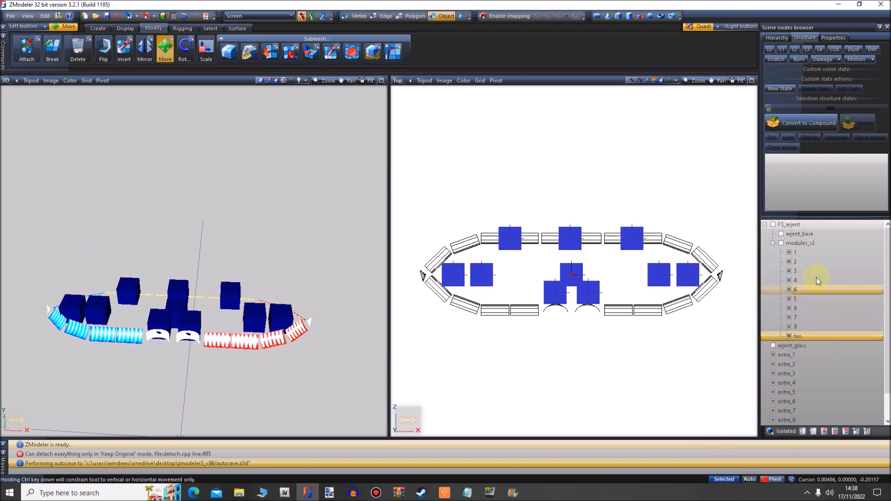
shift+click(814, 252)
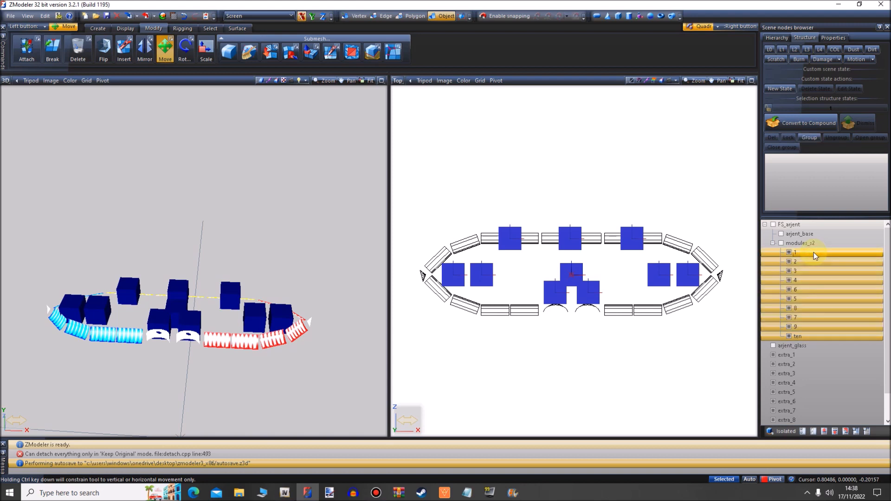
click(789, 252)
drag(715, 217, 403, 350)
click(773, 252)
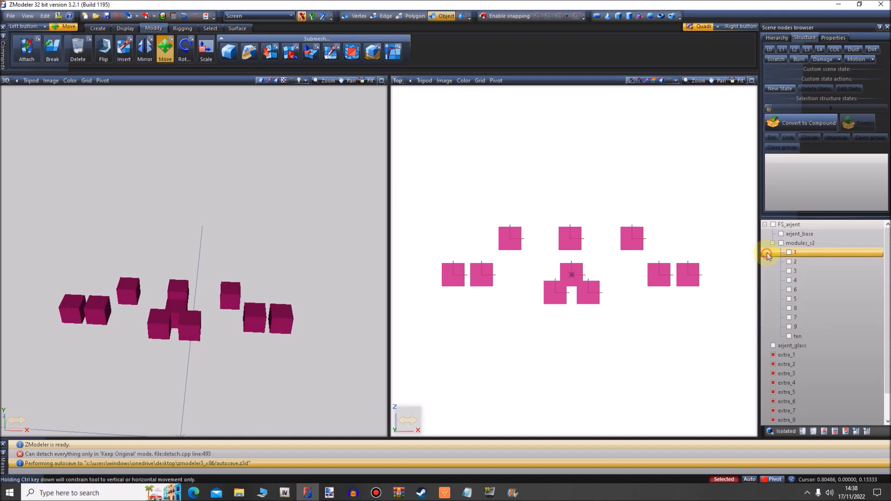
Turn off the Solid property for the ten selected dummy helpers, apply it, and deselect them
click(831, 38)
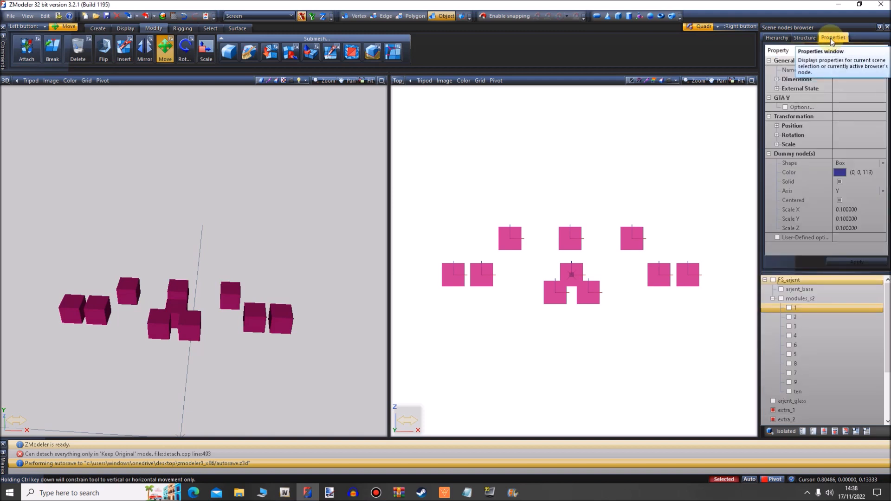
click(823, 182)
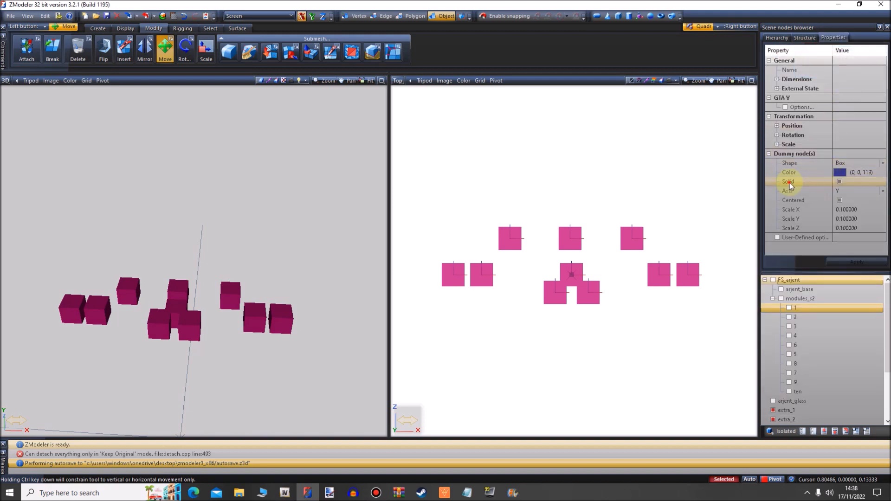
click(844, 182)
click(842, 183)
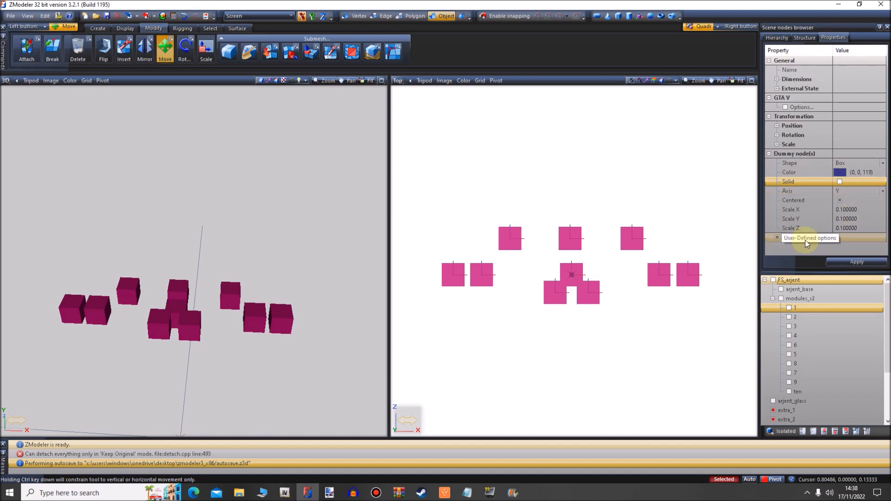
click(843, 263)
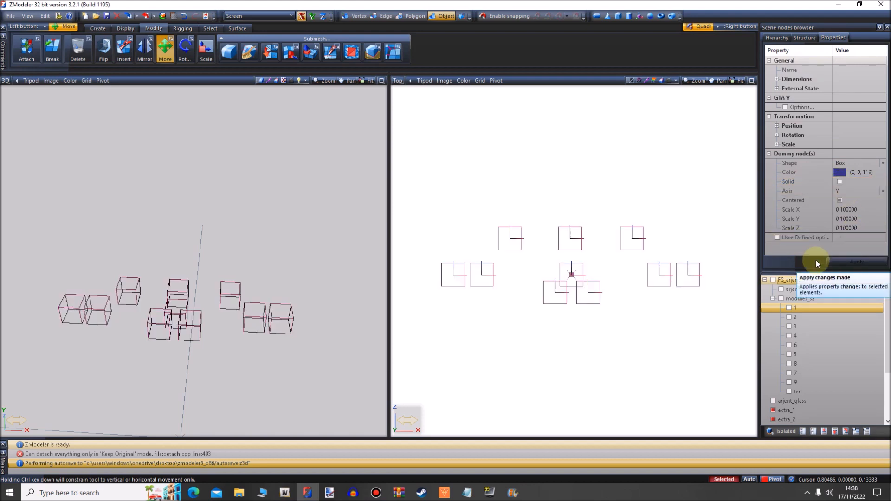
drag(726, 201, 418, 328)
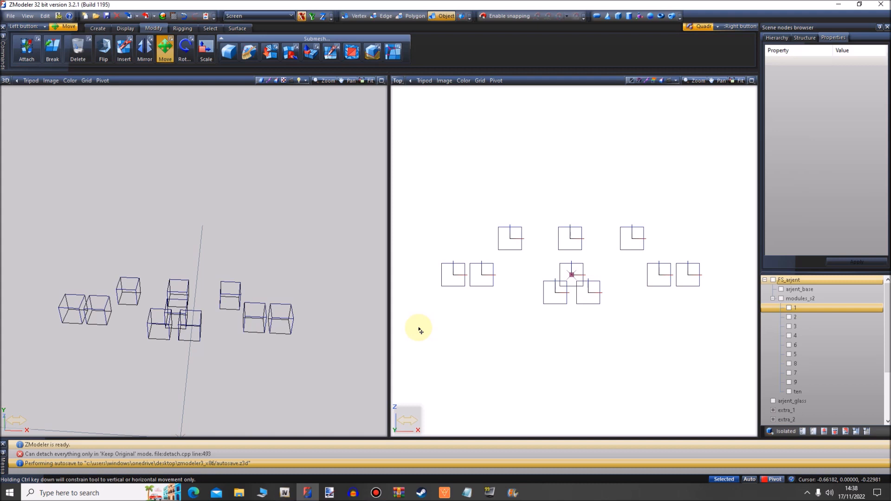
Show the light nodes 1 through ten under modules_s2 again
click(809, 39)
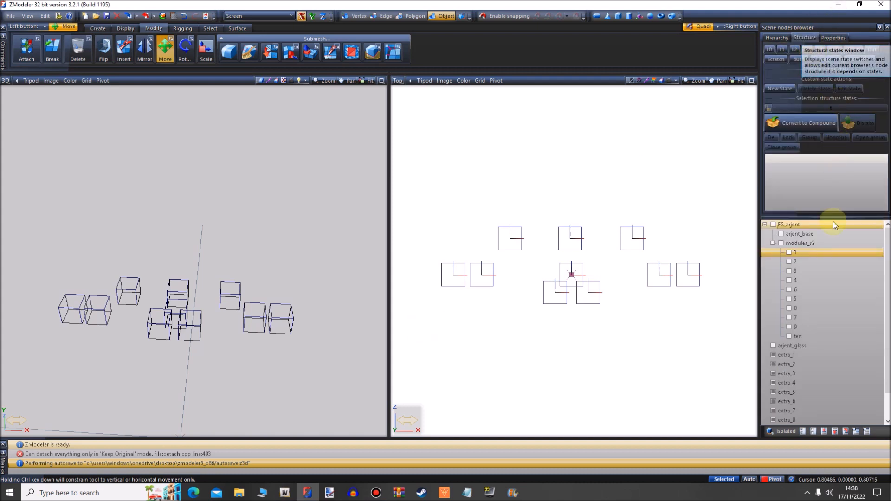
click(789, 252)
click(789, 262)
click(789, 271)
click(789, 280)
click(790, 290)
click(789, 298)
click(789, 308)
click(789, 318)
click(789, 327)
click(790, 336)
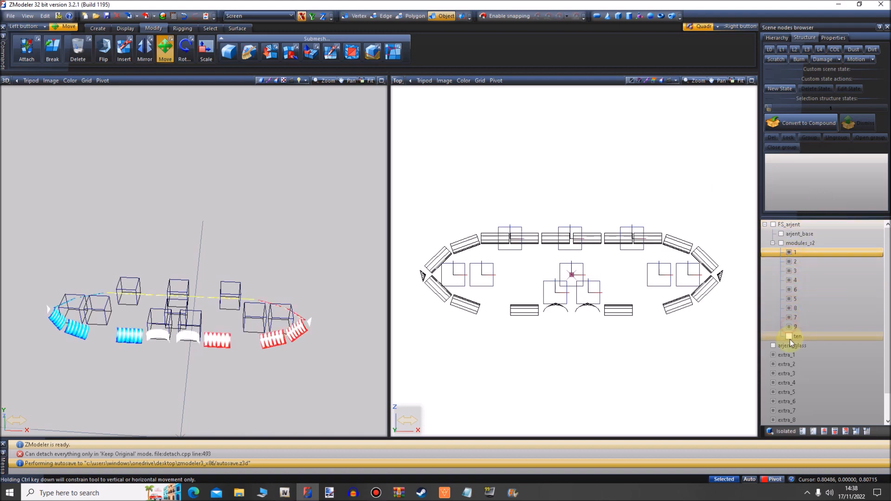
Reparent light nodes 1 through 6 from modules_s2 to their matching helpers extra_1 through extra_6
scroll(790, 339, down, 1)
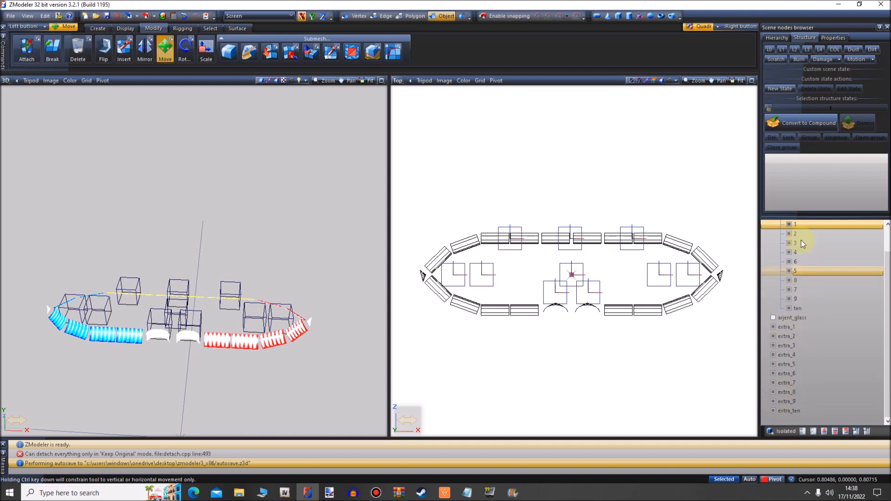
drag(810, 326, 808, 328)
drag(804, 233, 812, 330)
drag(804, 242, 803, 357)
drag(811, 255, 804, 363)
drag(803, 253, 804, 346)
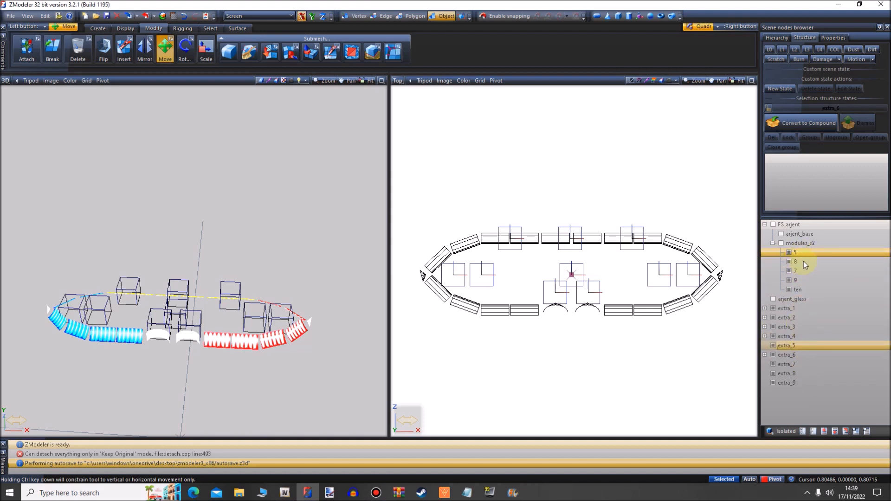
Reparent light nodes 7, 8, 9 and ten to extra_7, extra_8, extra_9 and extra_ten
drag(802, 252, 806, 364)
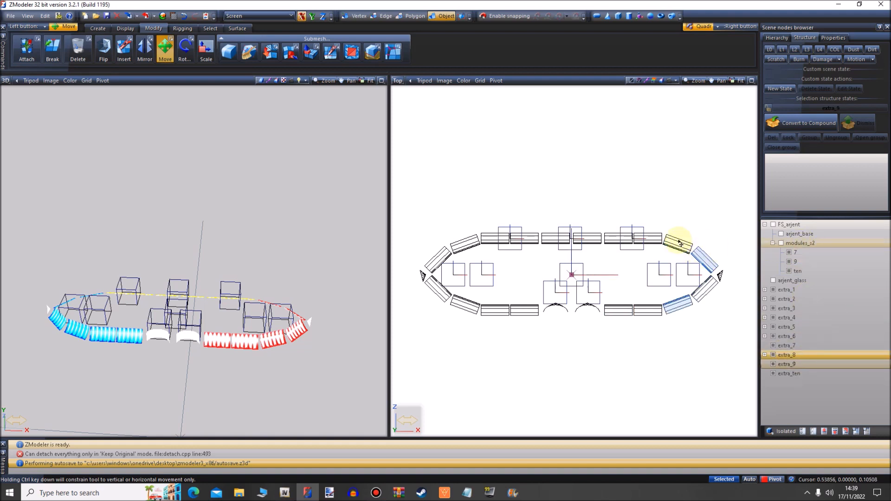
click(810, 251)
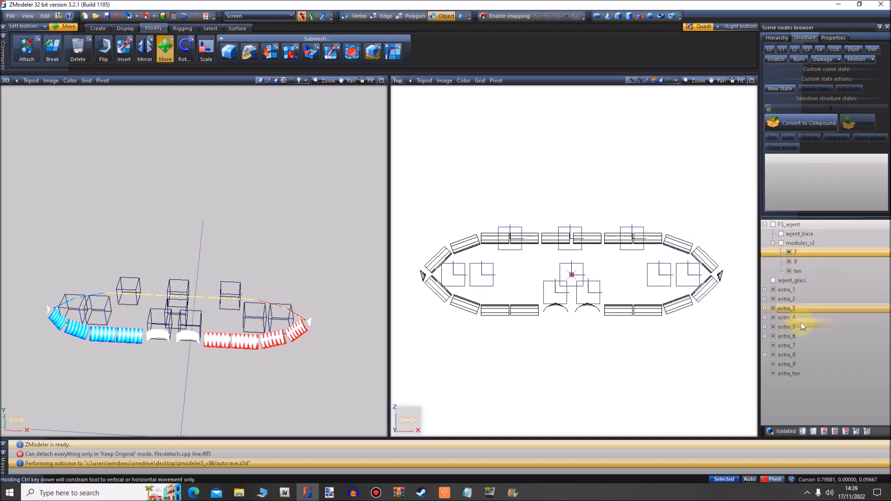
drag(803, 252, 807, 346)
drag(803, 252, 809, 351)
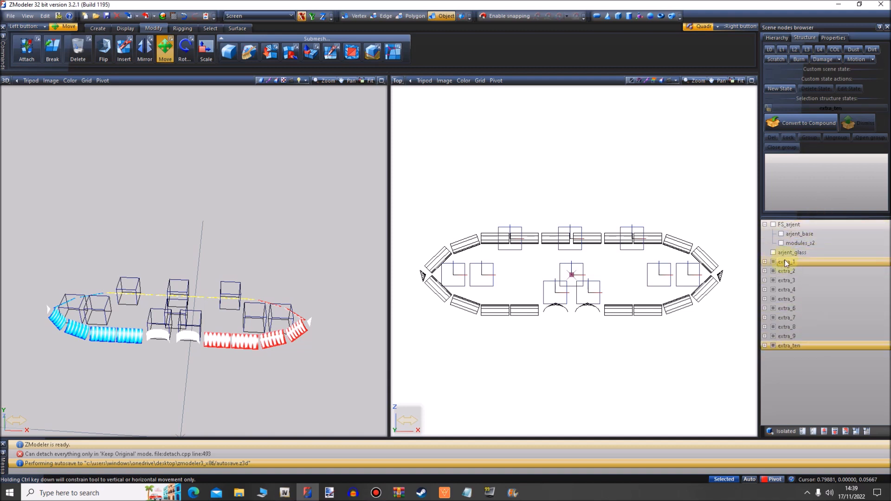
Hide all helpers from extra_1 through extra_ten together with their light nodes
shift+click(773, 262)
click(773, 262)
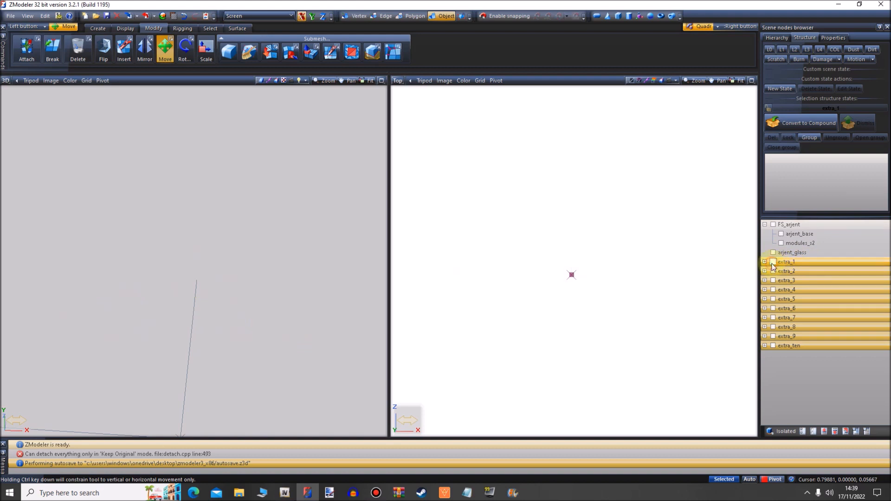
Expand the extra_1 to extra_9 nodes in the node tree so their child meshes are listed
click(796, 347)
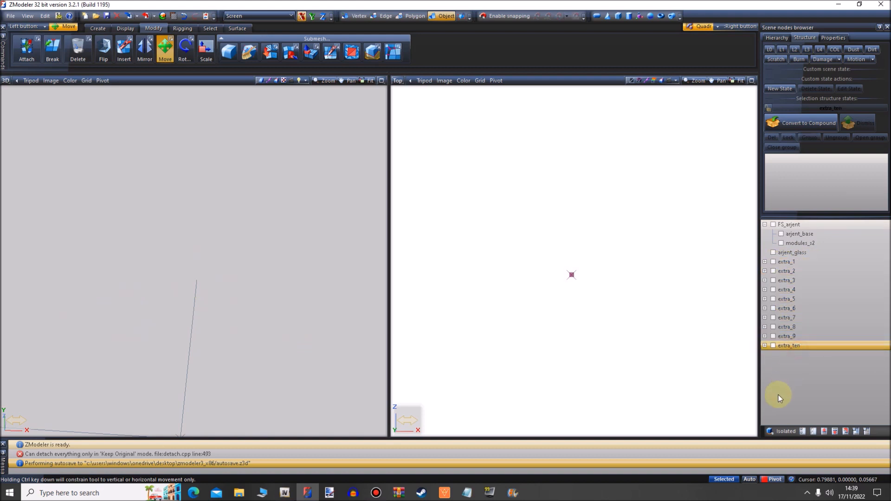
click(765, 336)
click(765, 327)
click(765, 318)
click(765, 308)
click(765, 299)
click(765, 290)
click(765, 280)
click(765, 271)
click(765, 262)
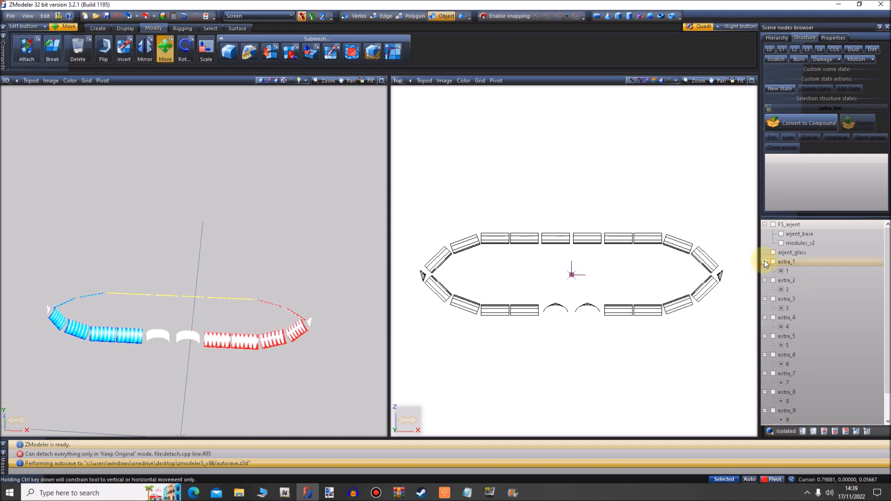
Select all the light module meshes of the extras and create three copies of each
drag(735, 217, 406, 328)
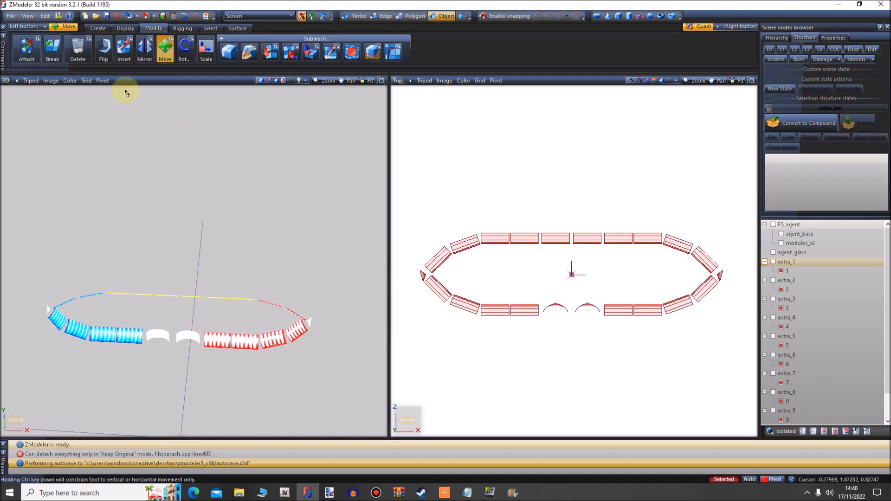
click(98, 28)
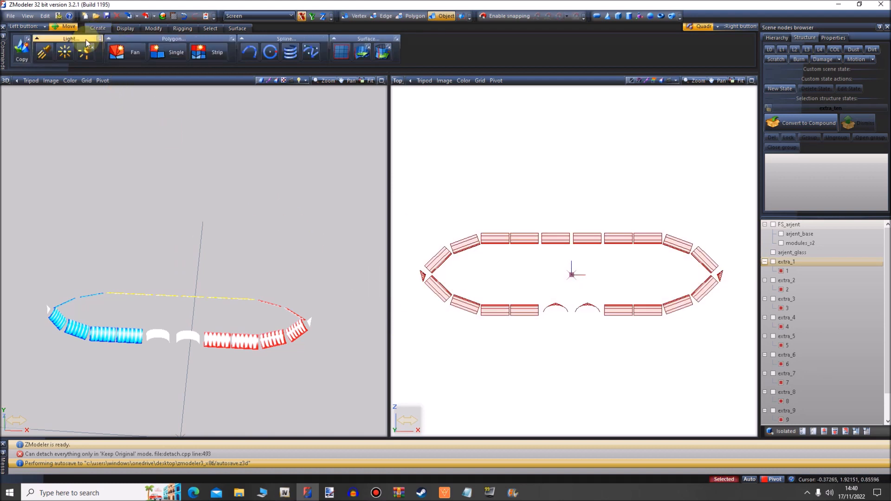
click(23, 54)
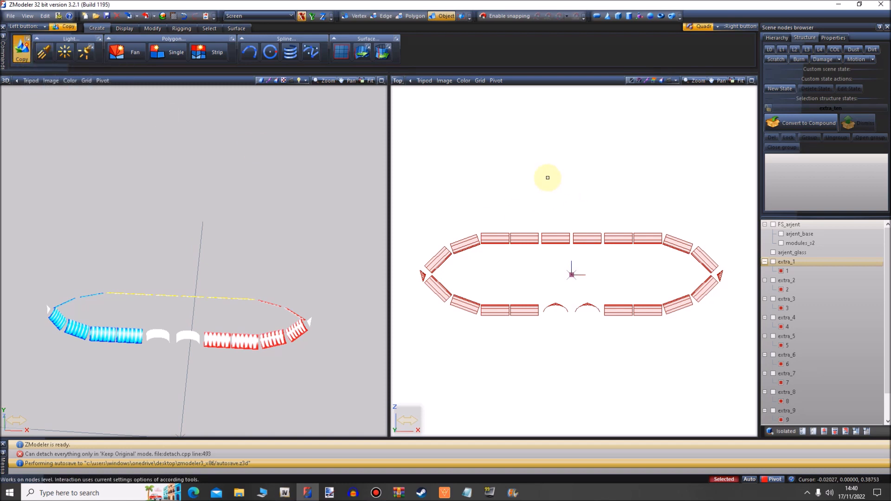
click(566, 170)
click(566, 169)
click(567, 170)
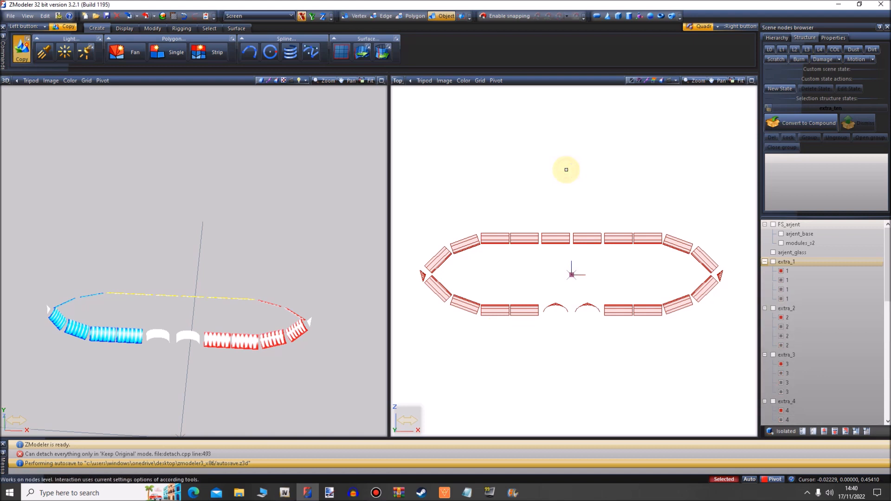
scroll(807, 297, down, 11)
click(798, 394)
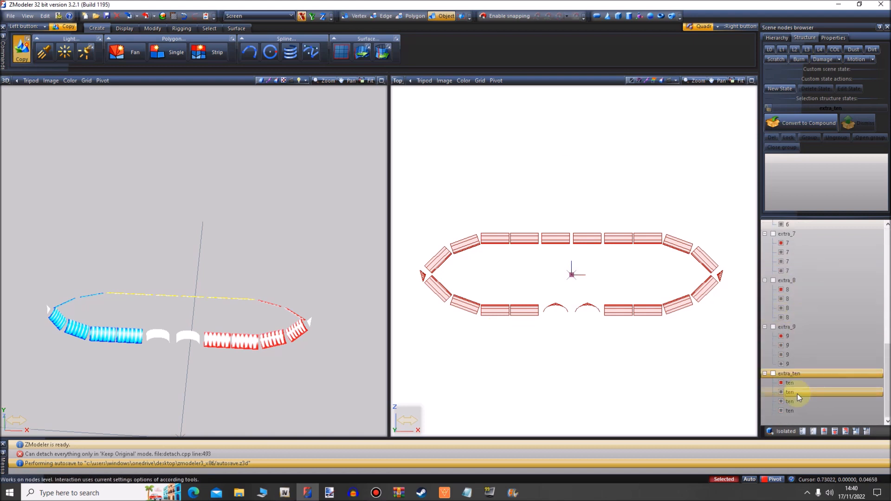
scroll(794, 281, up, 11)
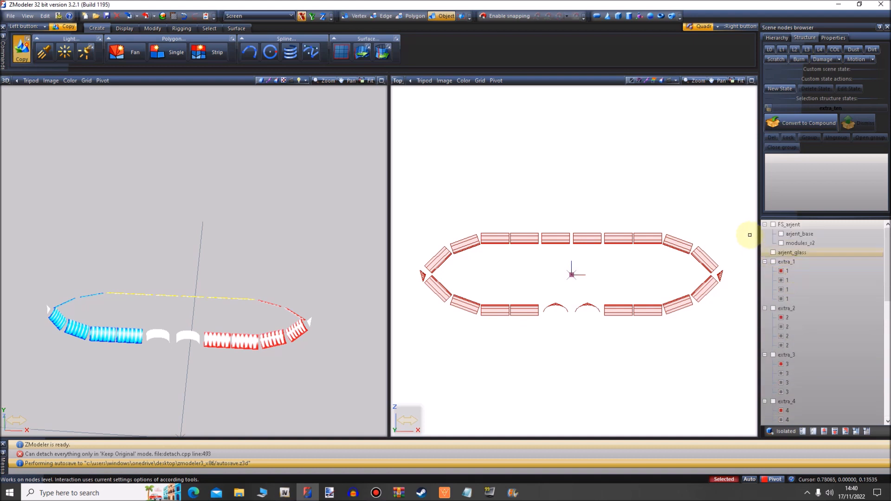
Clear the selection on all the original and copied light module meshes in the top view
drag(744, 212, 384, 341)
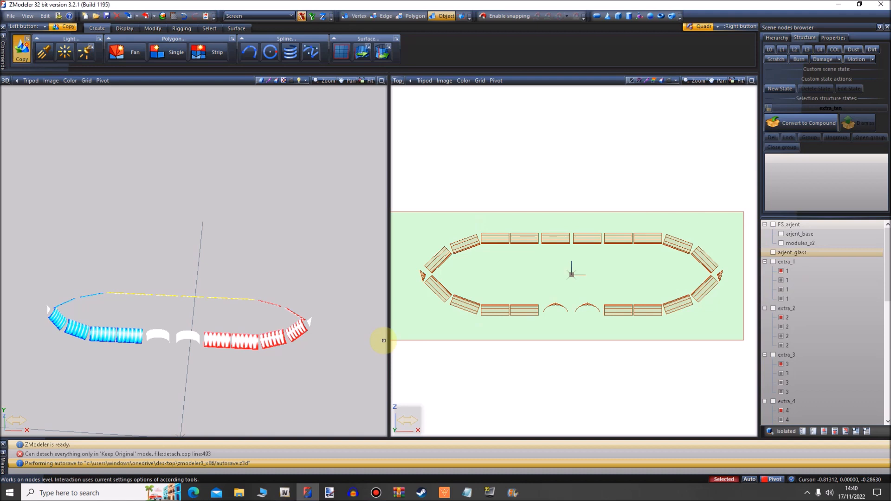
drag(384, 341, 384, 340)
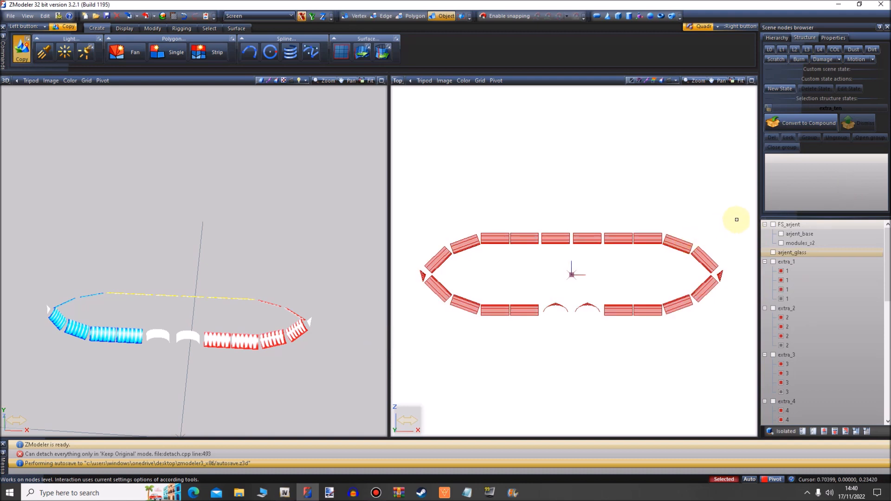
drag(736, 220, 406, 339)
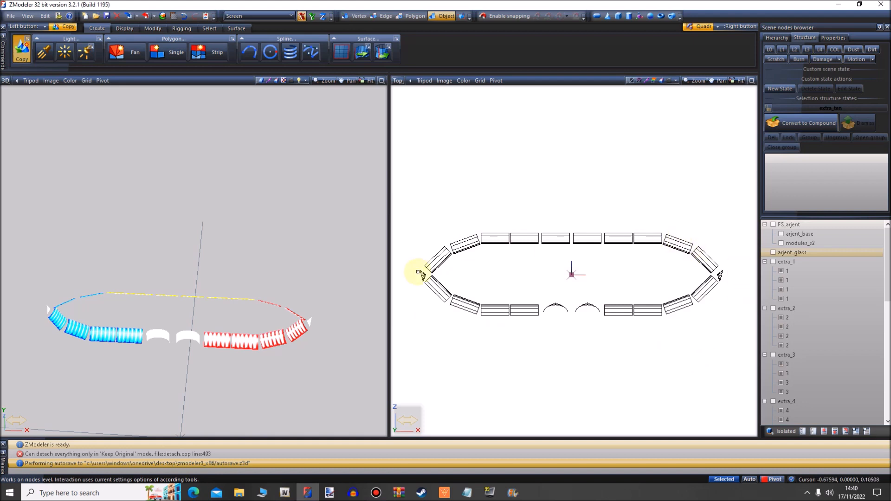
Convert the extra_1 node to a compound and lock the structure page on it
click(822, 262)
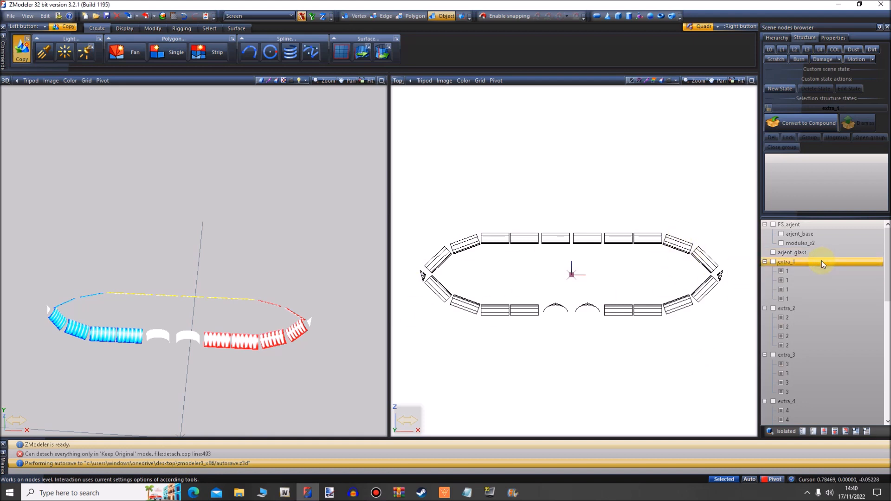
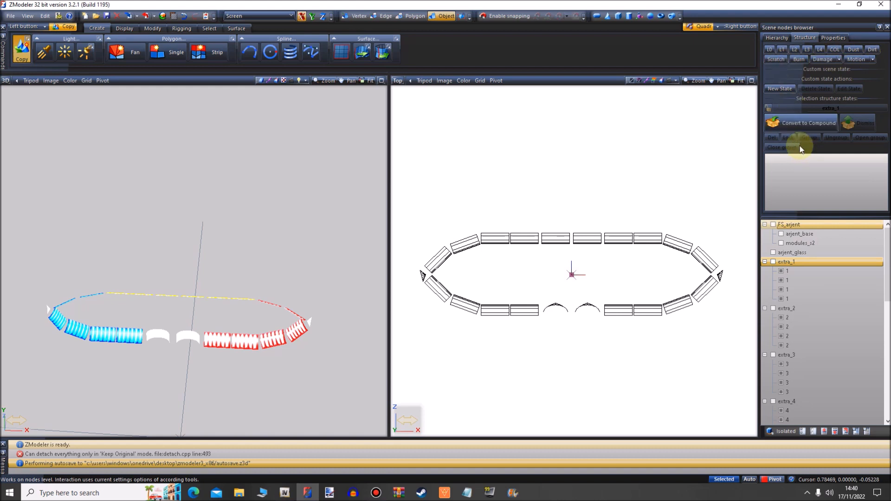
click(792, 122)
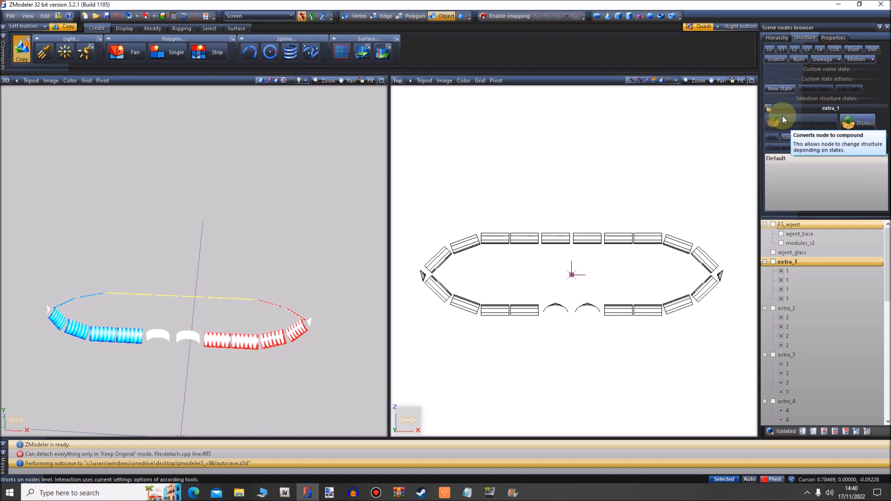
click(768, 108)
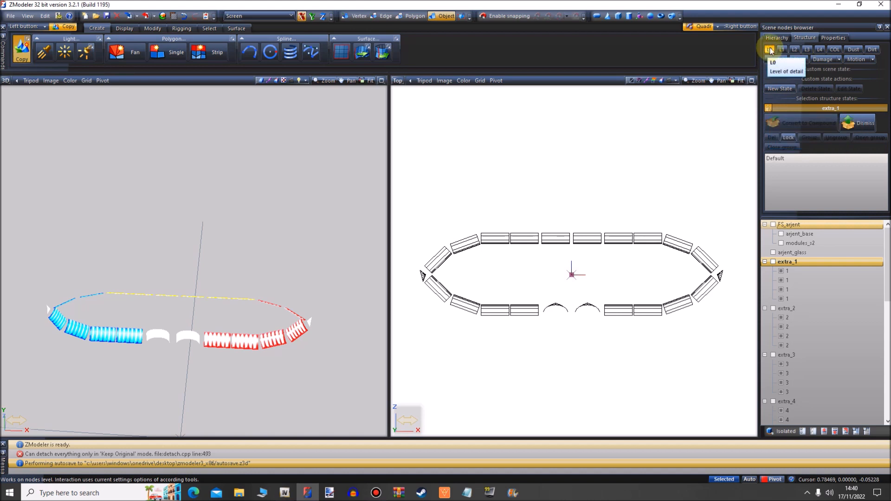
Assign the four "1" meshes to the L0, L1, L2 and L3 states of extra_1, one mesh per state
click(793, 272)
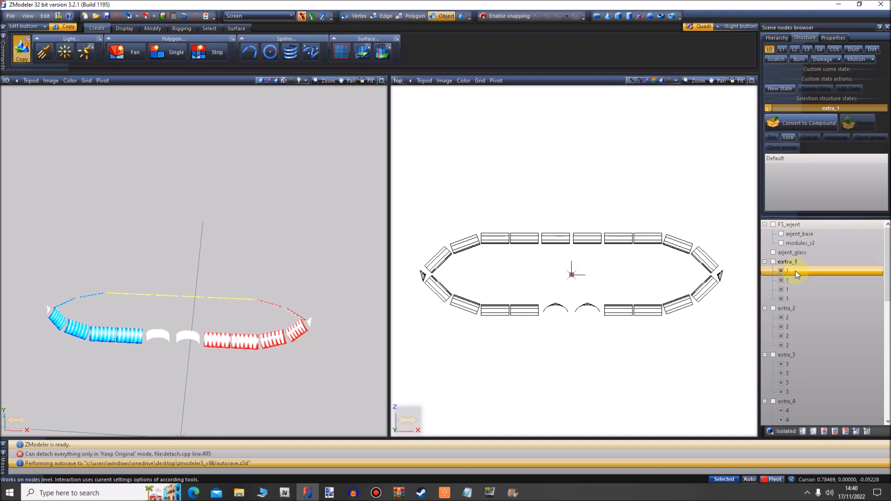
click(801, 172)
click(783, 49)
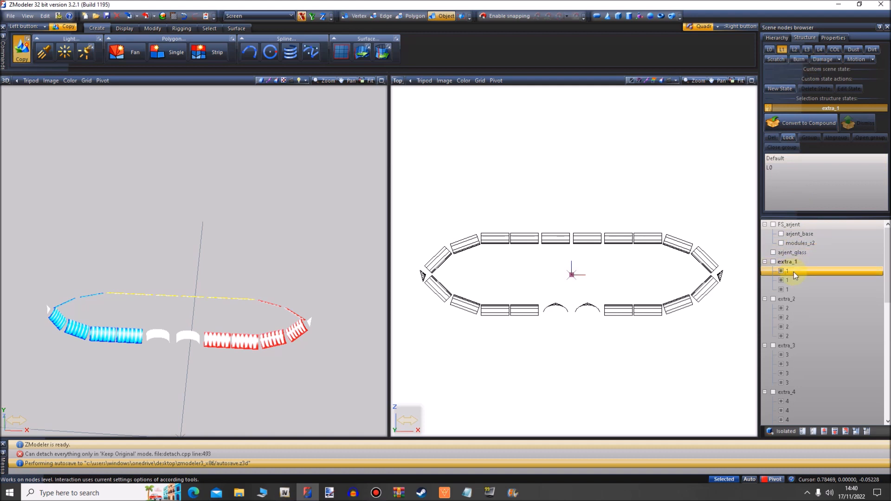
click(796, 186)
click(796, 49)
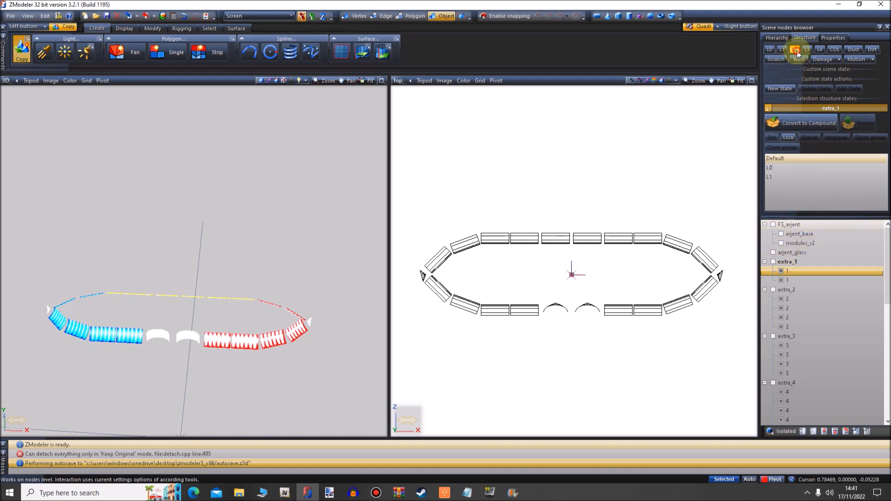
click(799, 271)
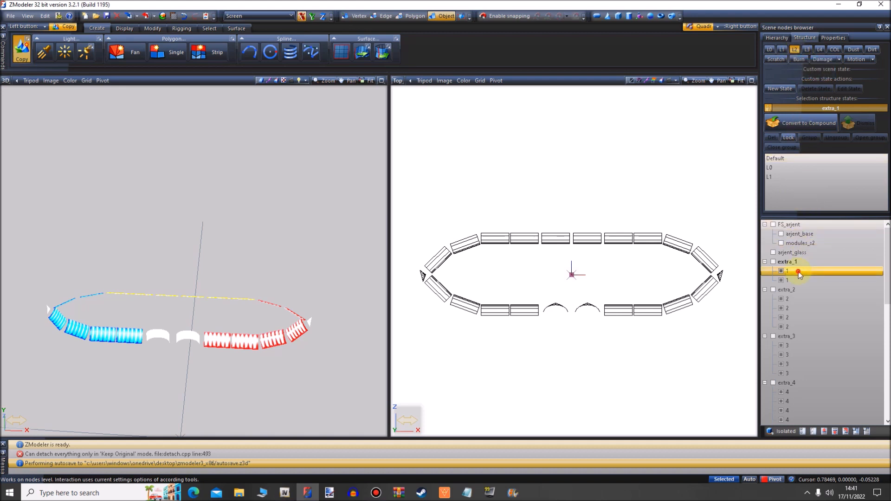
click(798, 187)
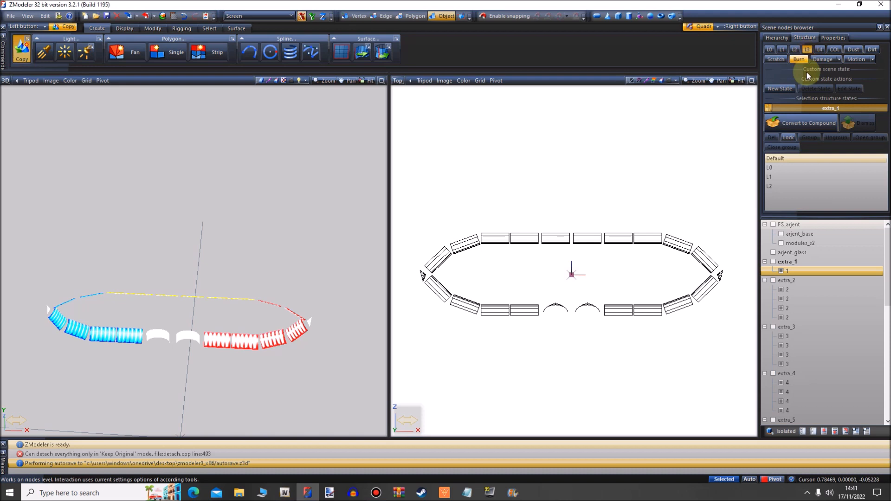
drag(795, 271, 798, 199)
click(795, 270)
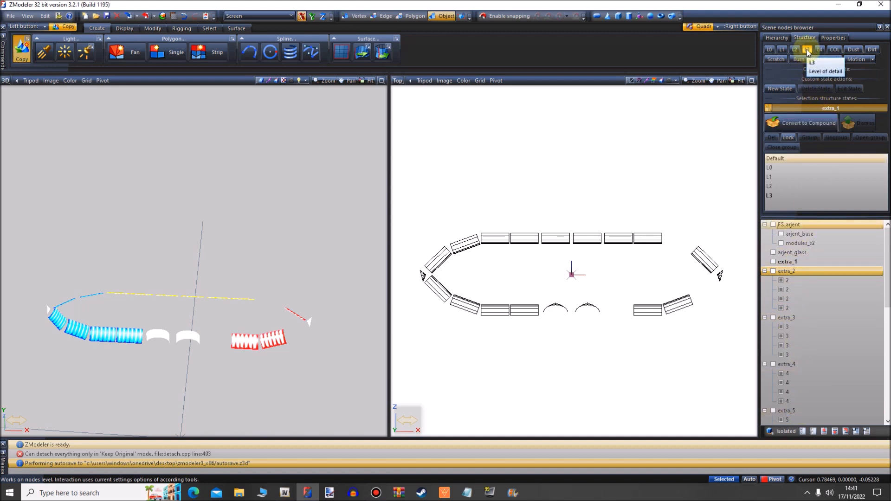
Return extra_1 to its Default state, convert extra_2 to a compound and lock the structure page on it
click(841, 158)
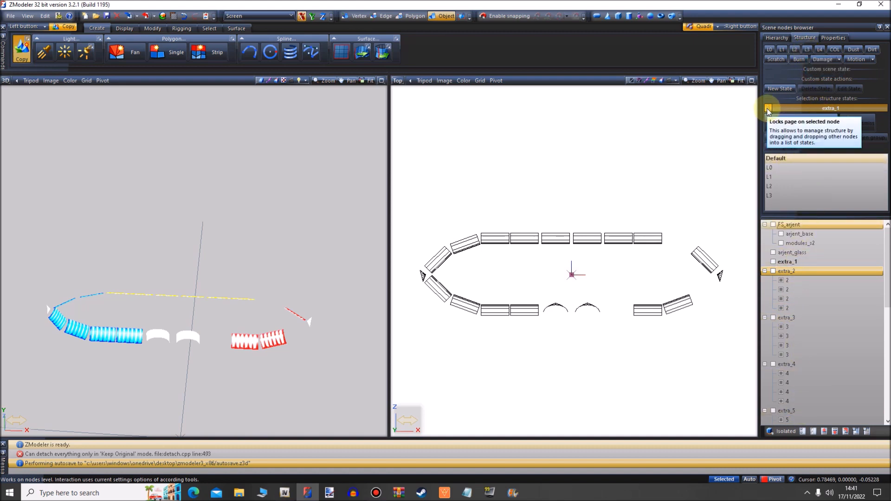
click(768, 107)
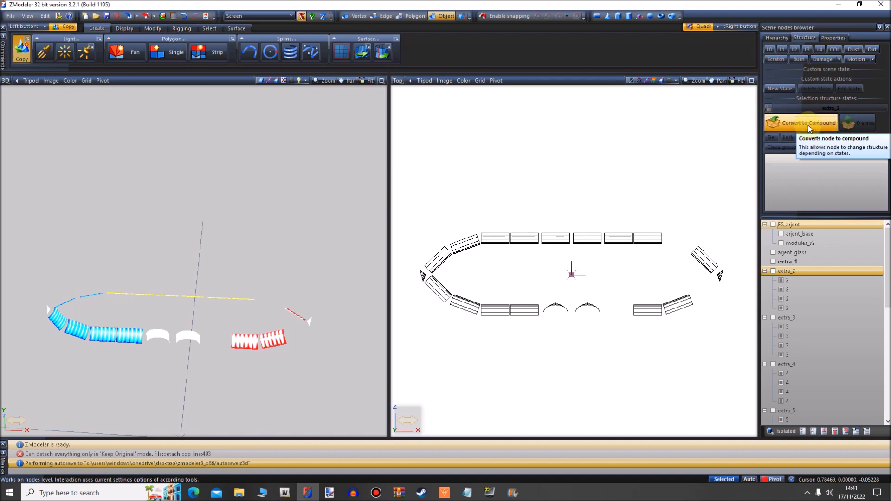
click(808, 127)
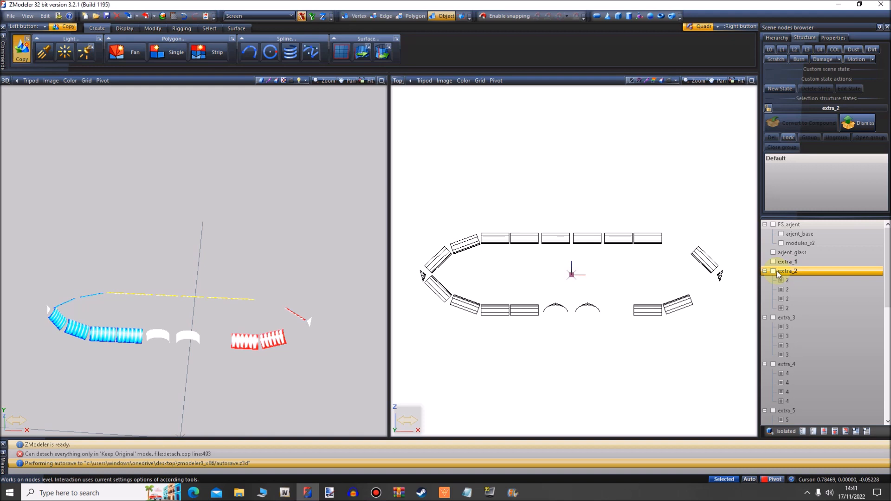
click(772, 114)
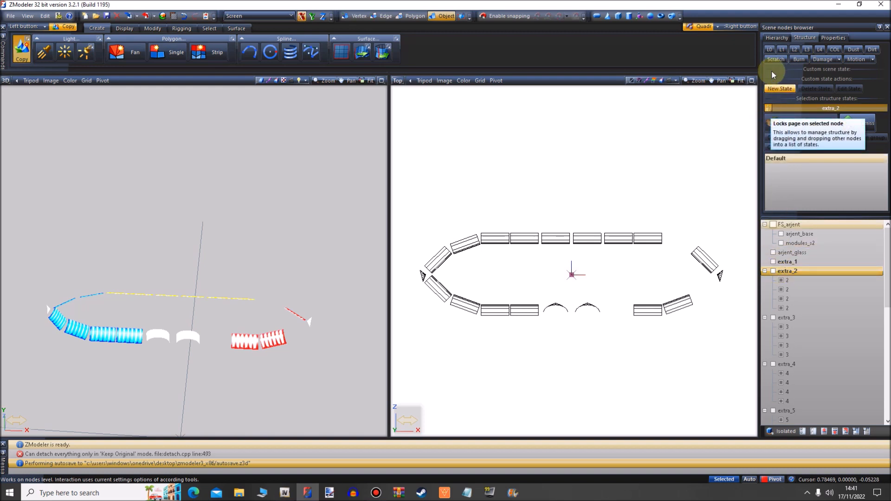
Assign the four "2" meshes to the L0, L1, L2 and L3 states of extra_2, one mesh per state
click(797, 280)
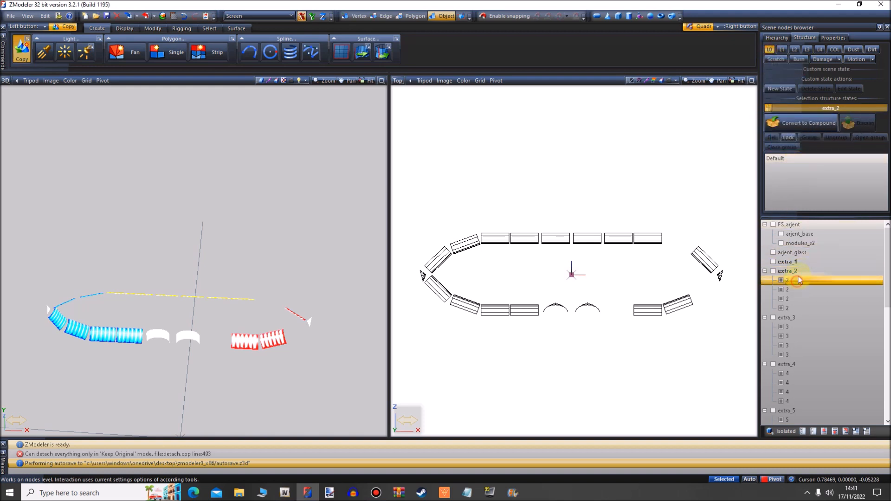
click(782, 48)
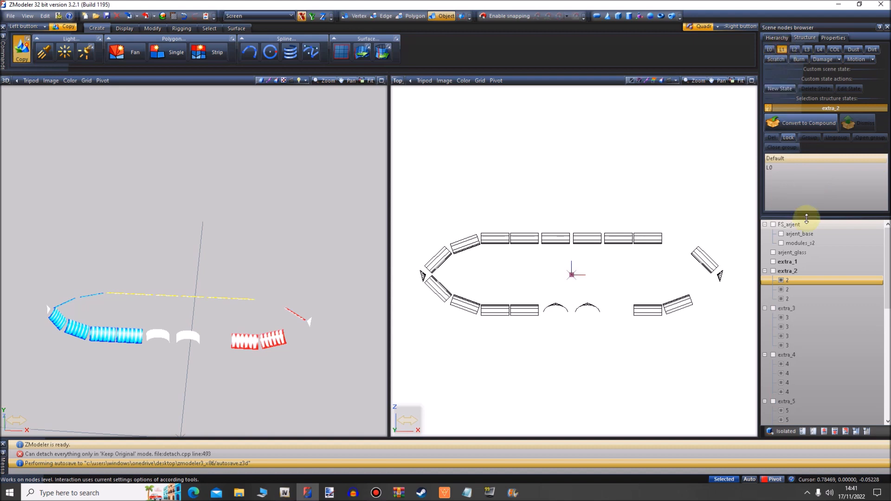
click(798, 280)
click(794, 50)
click(803, 212)
click(802, 281)
click(803, 123)
click(805, 210)
drag(804, 201, 805, 199)
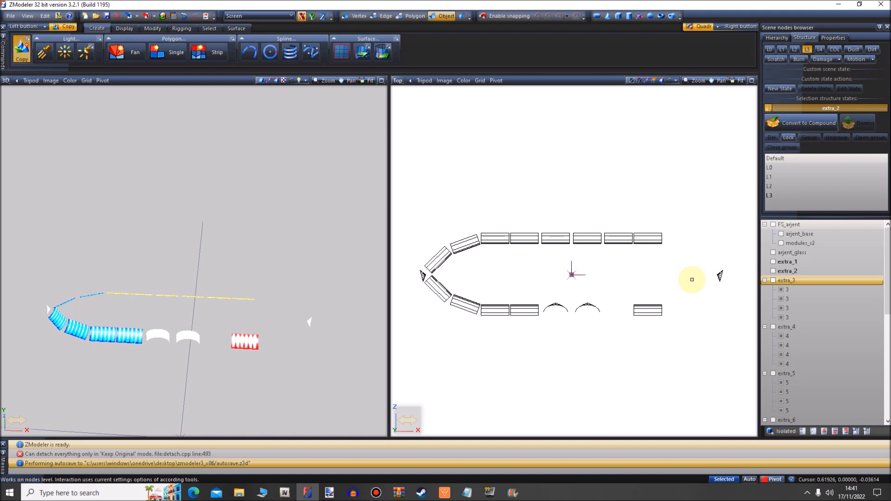
Toggle the visibility of extra_1 and extra_2 on and off to check their light modules
click(773, 262)
click(774, 271)
click(773, 263)
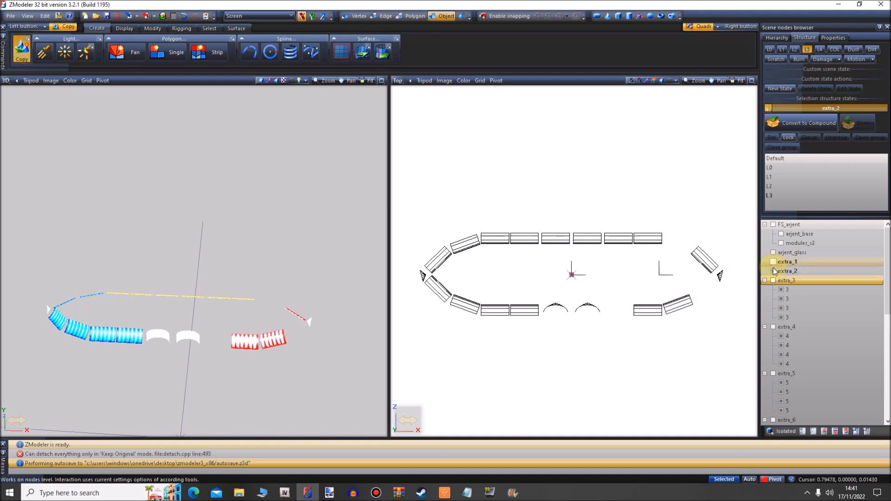
click(774, 270)
Return extra_2 to its Default state, convert extra_3 to a compound and lock the structure page on it
click(789, 158)
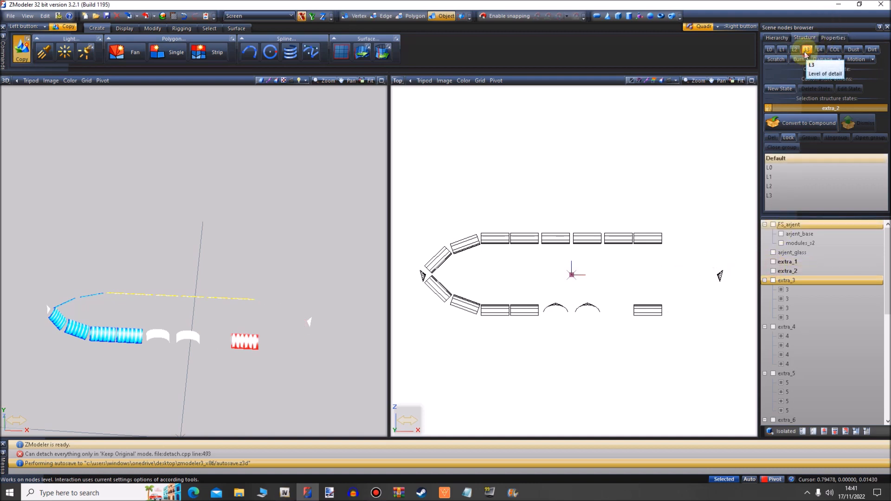
click(769, 110)
click(769, 109)
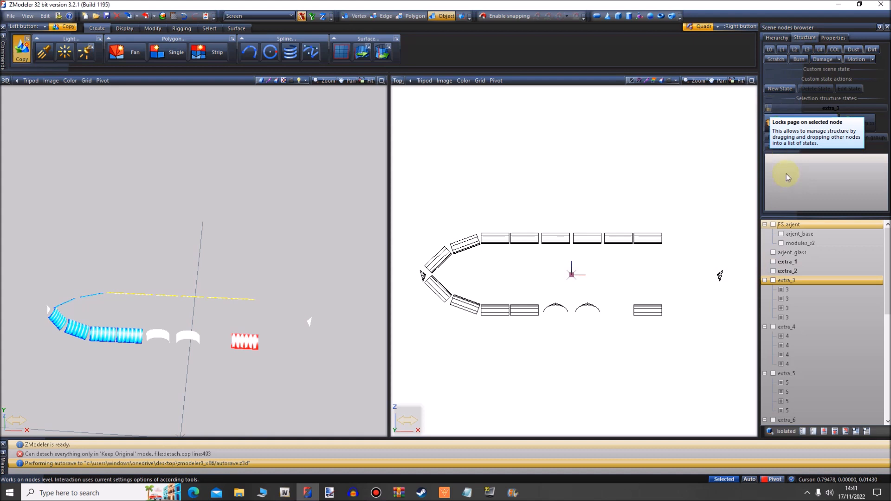
click(770, 109)
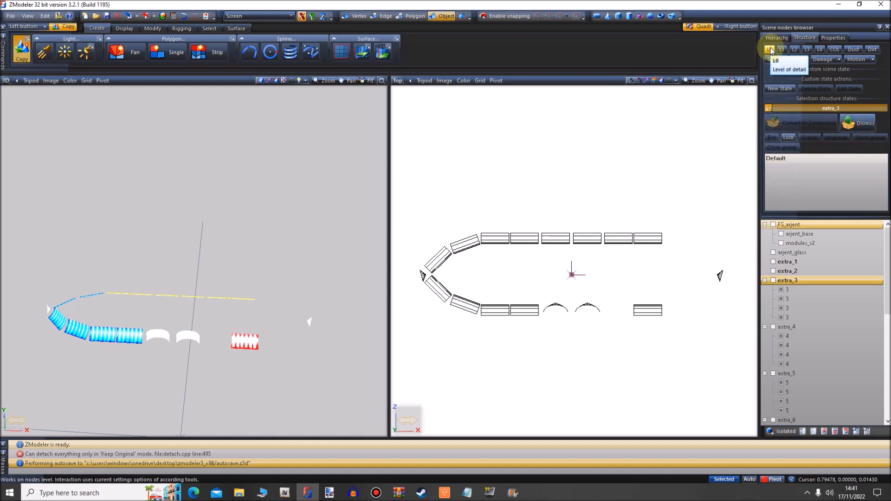
Assign the first two "3" meshes to the L0 and L1 states of extra_3
click(797, 289)
click(782, 49)
click(796, 288)
drag(794, 251, 791, 186)
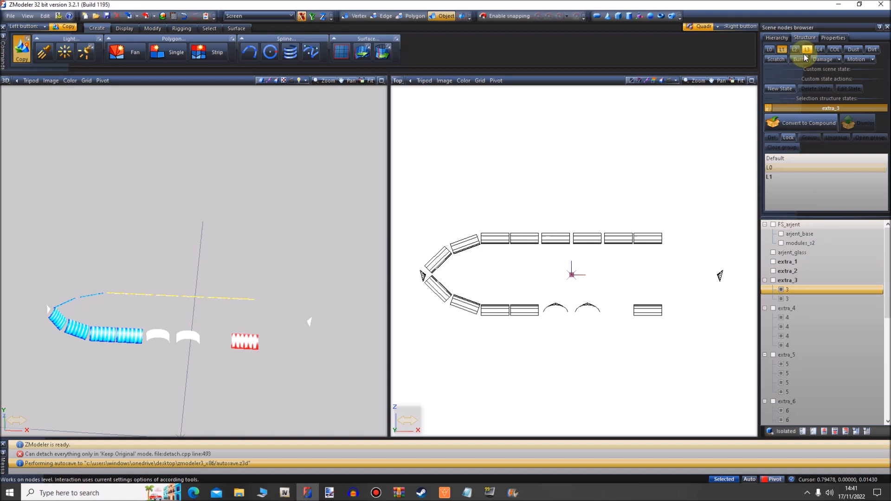
drag(792, 289, 813, 184)
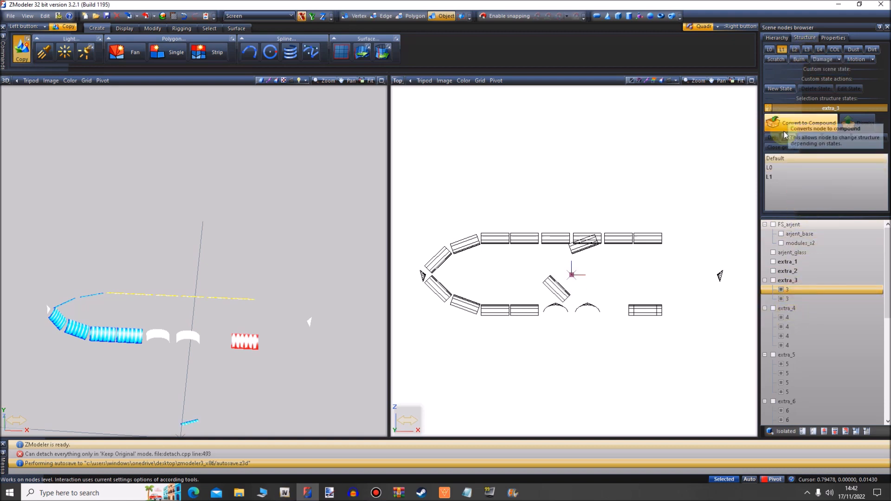
click(586, 250)
click(780, 168)
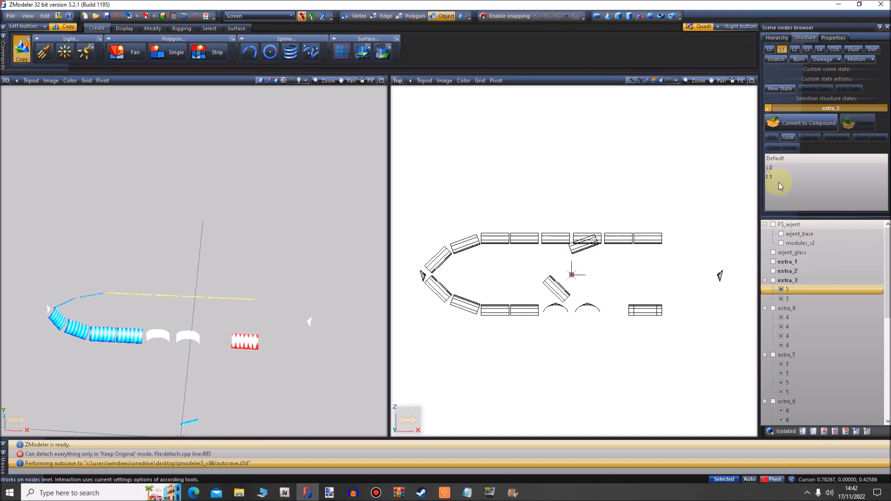
click(185, 17)
Assign the remaining two "3" meshes to the L2 and L3 states of extra_3 and return the structure to Default
click(783, 291)
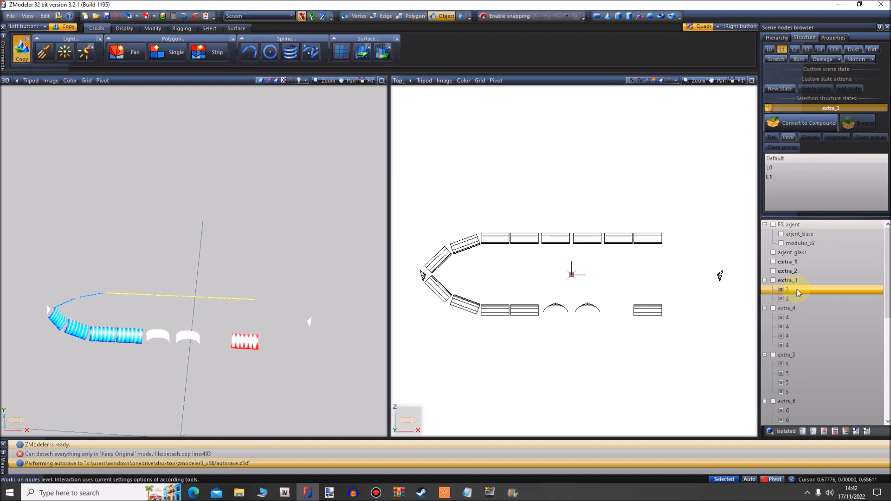
click(795, 50)
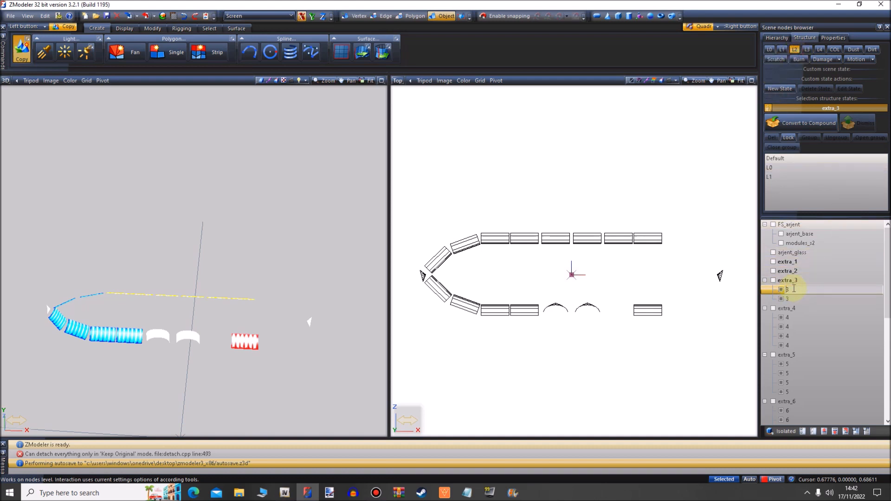
click(765, 289)
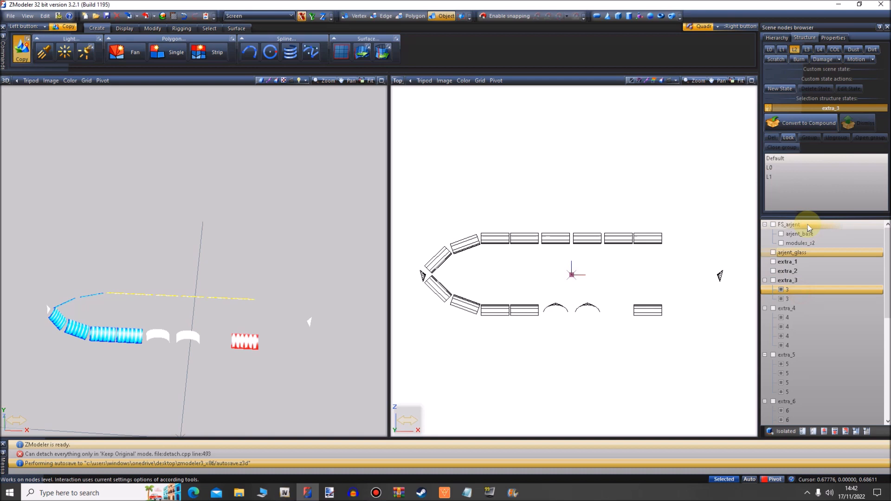
drag(811, 196, 811, 196)
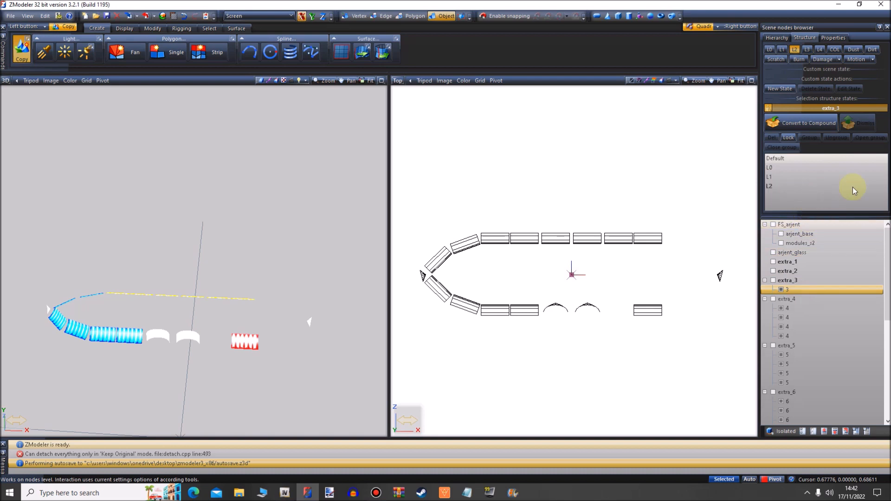
drag(793, 290, 795, 205)
click(810, 50)
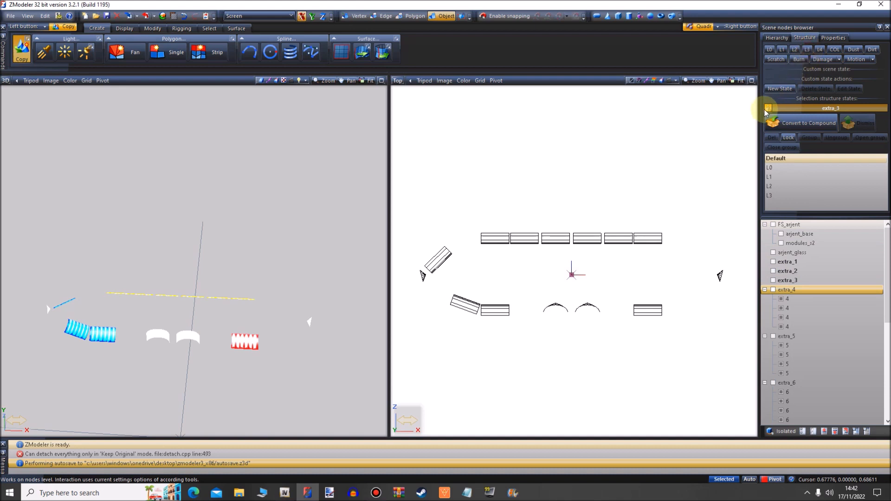
Convert extra_4 to a compound, lock its structure and assign its four "4" meshes to L0, L1, L2 and L3, one per state
click(768, 108)
click(770, 49)
drag(809, 297, 806, 186)
click(783, 49)
drag(798, 299, 809, 179)
click(795, 50)
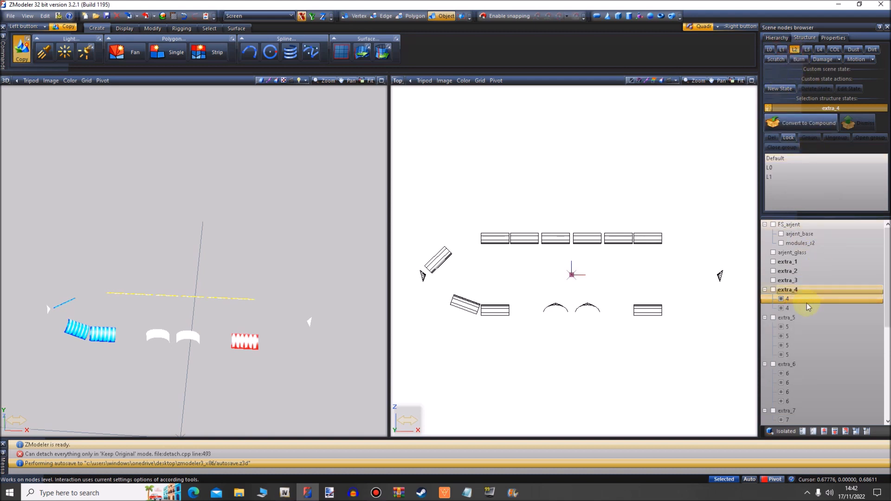
drag(804, 300, 801, 183)
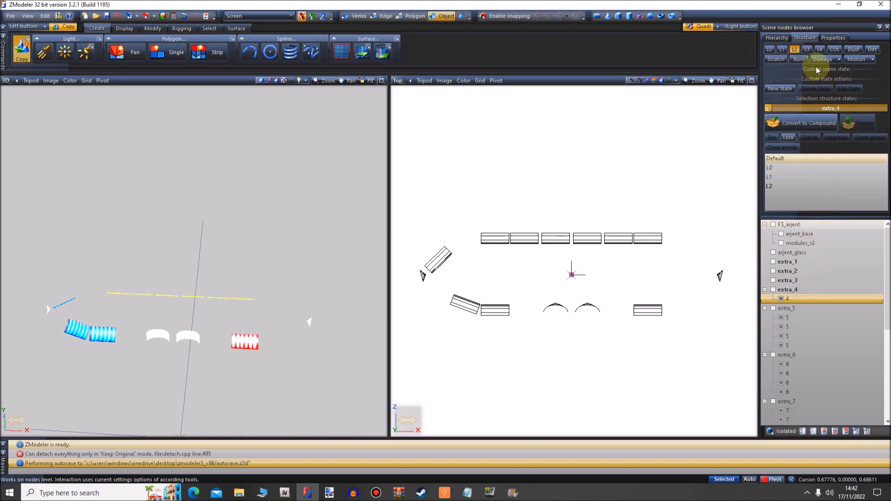
drag(790, 299, 808, 186)
click(807, 50)
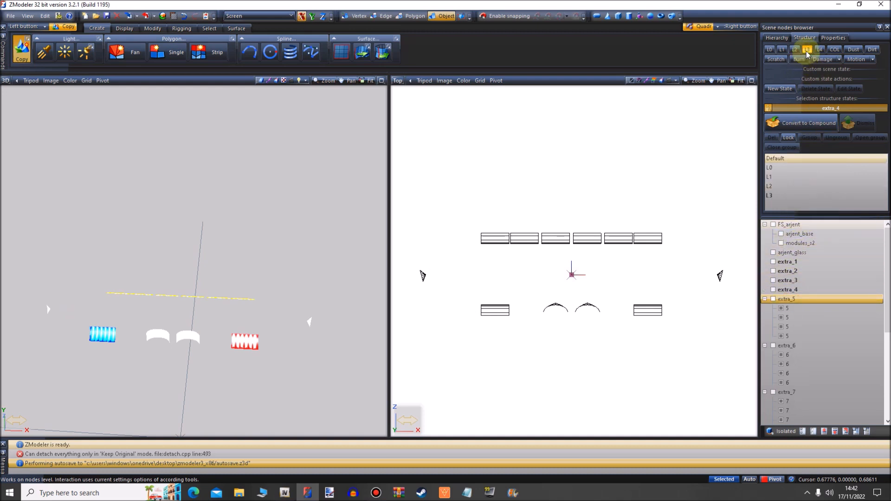
Make extra_5 a locked compound and assign its four "5" meshes to the L0, L1, L2 and L3 states, one per state
click(769, 108)
click(771, 50)
drag(800, 308, 803, 177)
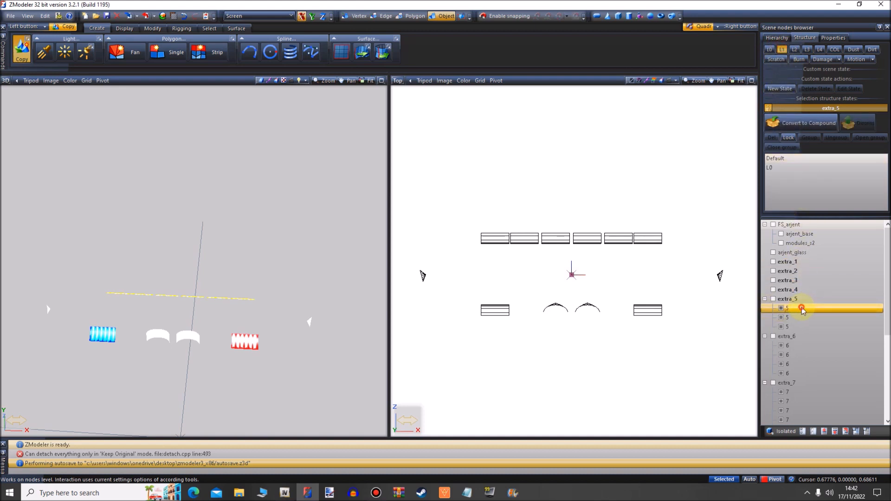
drag(802, 308, 812, 182)
click(795, 50)
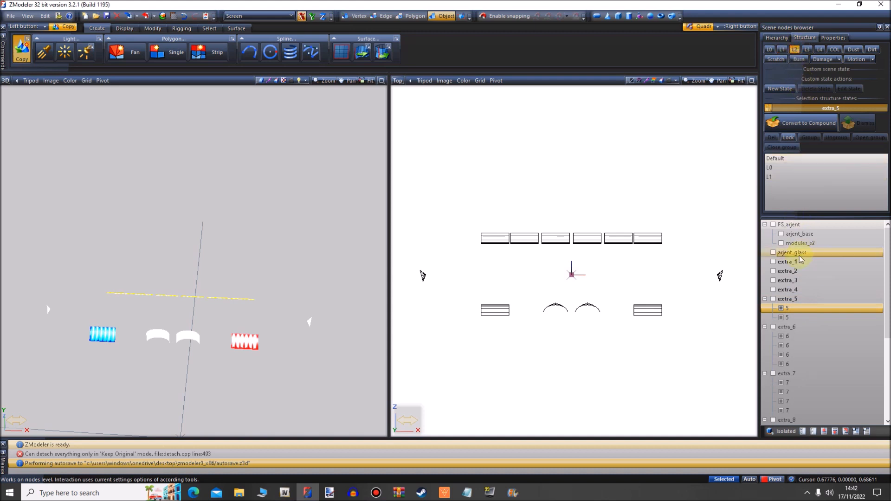
drag(798, 309, 810, 185)
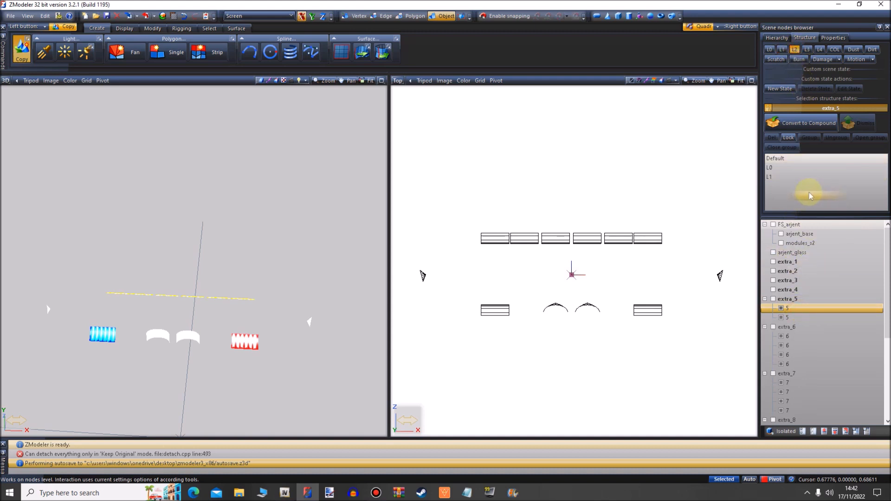
click(806, 50)
drag(794, 308, 820, 194)
click(807, 49)
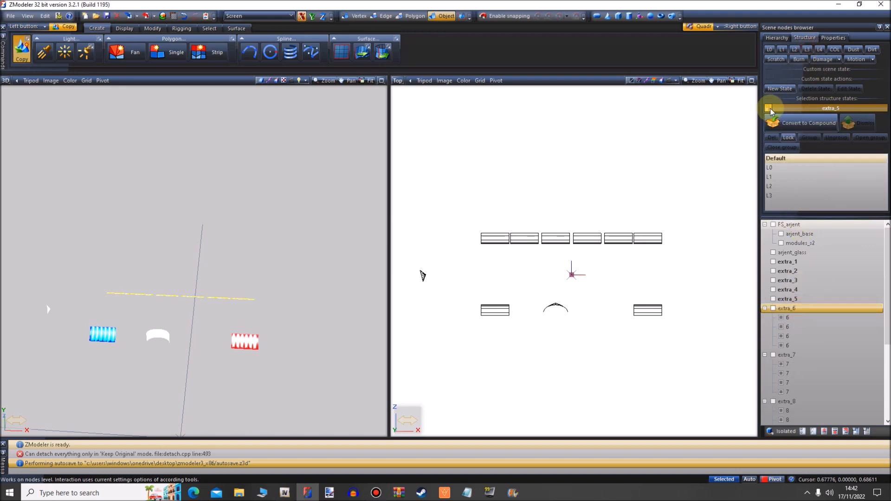
Make extra_6 a locked compound and assign its four "6" meshes to the L0, L1, L2 and L3 states, one per state
click(769, 109)
click(772, 120)
click(768, 109)
click(796, 318)
drag(799, 298, 800, 175)
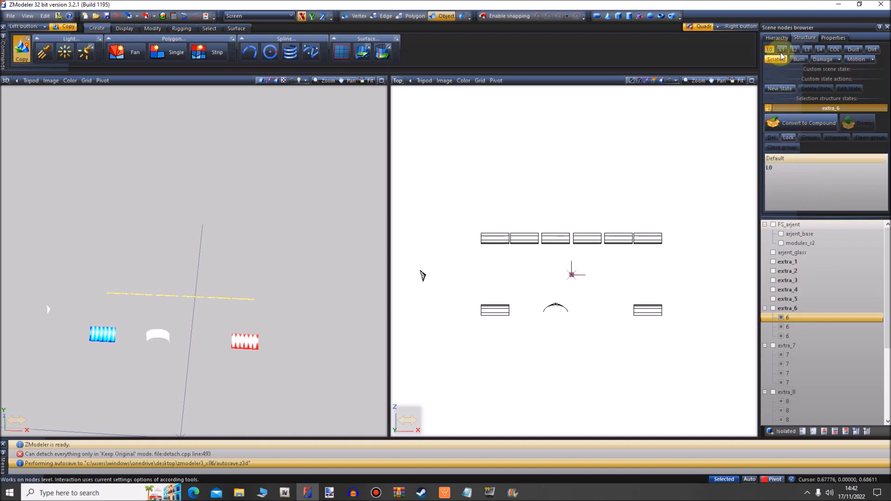
drag(804, 322, 814, 175)
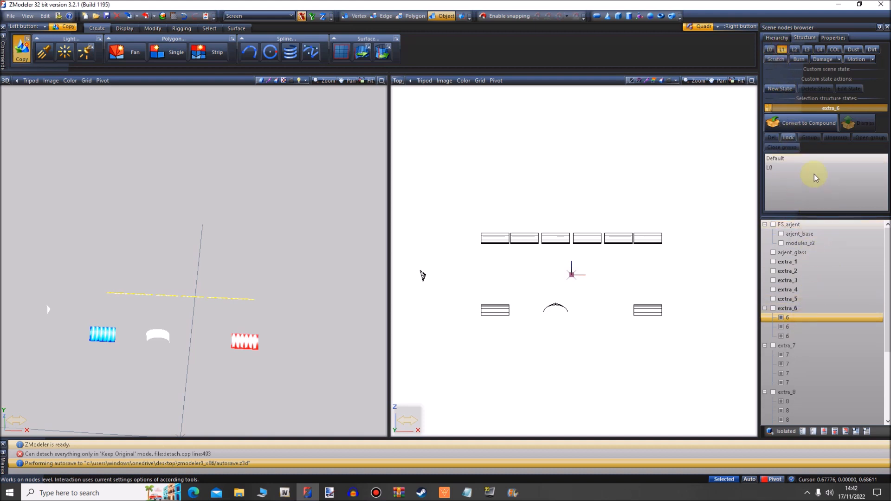
drag(807, 316, 802, 191)
drag(804, 319, 801, 199)
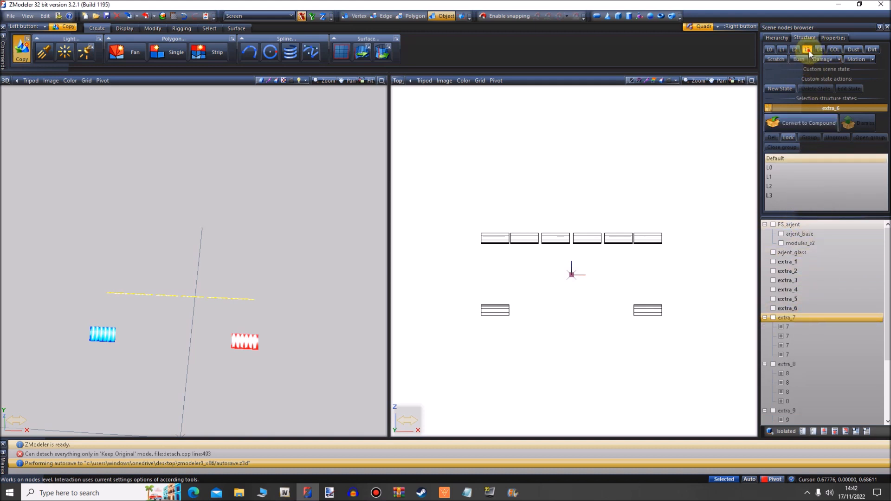
Convert extra_7 to a compound, lock its structure and assign the first "7" mesh to its L0 state
click(772, 117)
click(769, 49)
click(806, 328)
drag(806, 330, 815, 174)
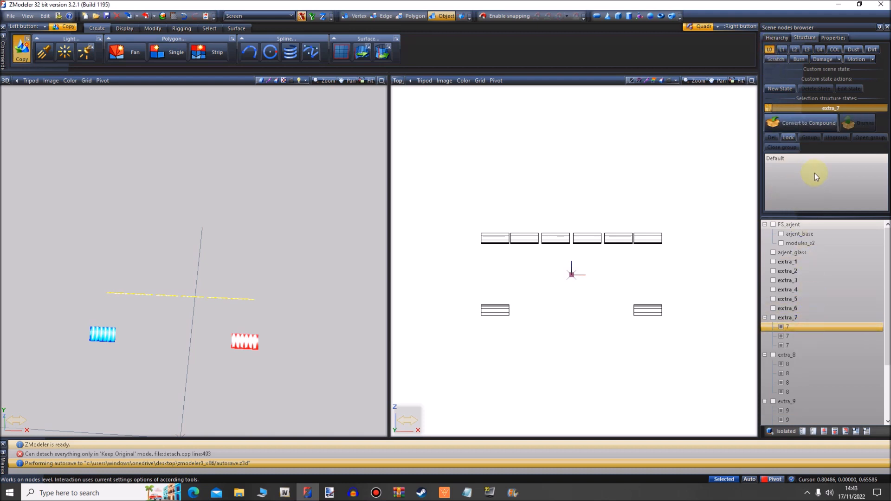
Assign the remaining three "7" meshes to the L1, L2 and L3 states of extra_7, one mesh per state
click(783, 49)
drag(801, 327, 792, 171)
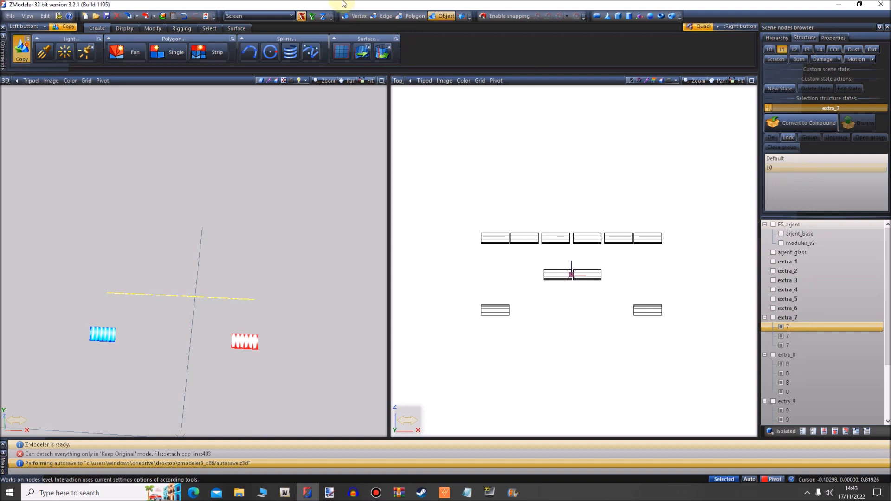
click(187, 17)
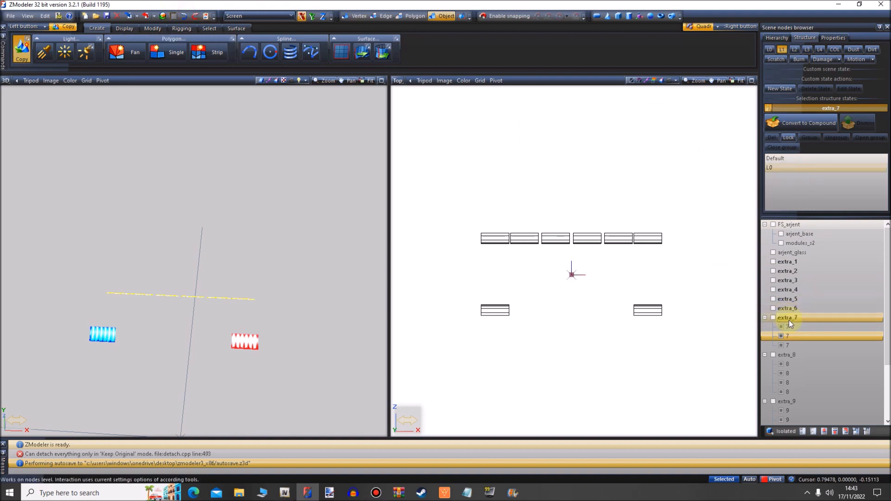
drag(792, 327, 779, 183)
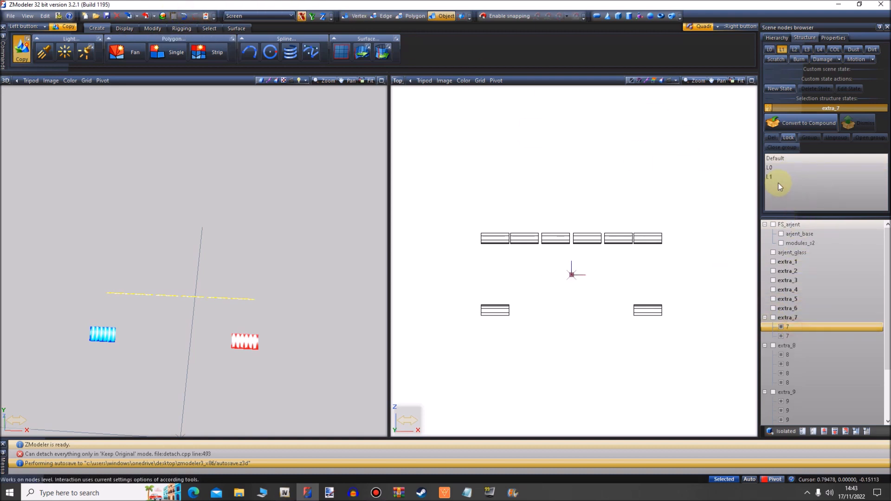
click(797, 47)
drag(793, 327, 796, 197)
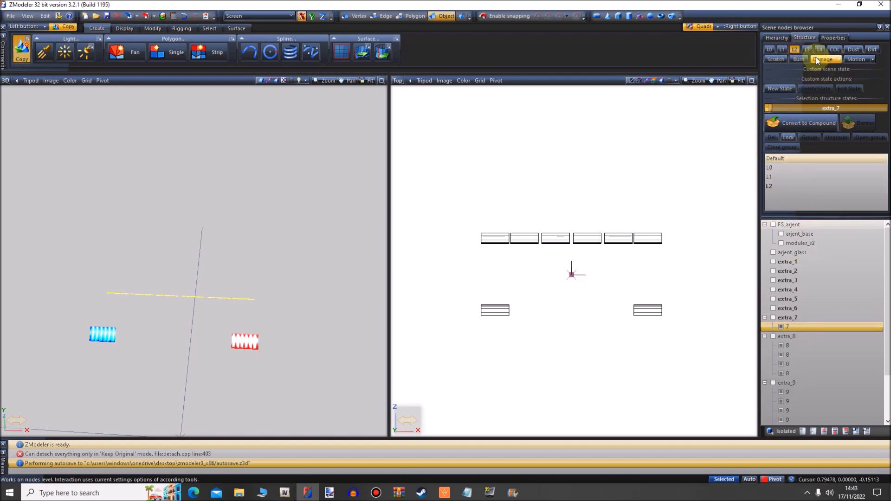
click(806, 49)
drag(803, 328, 819, 174)
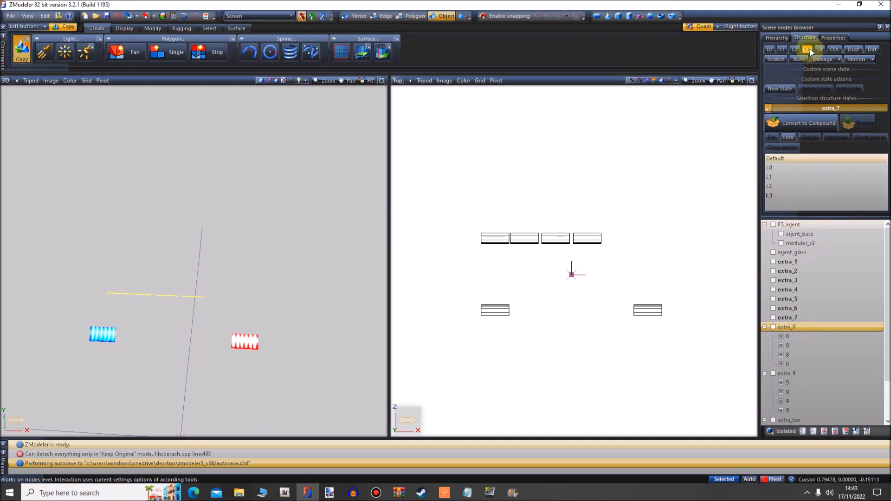
Make extra_8 a locked compound and assign its four "8" meshes to the L0, L1, L2 and L3 states, one per state
click(769, 109)
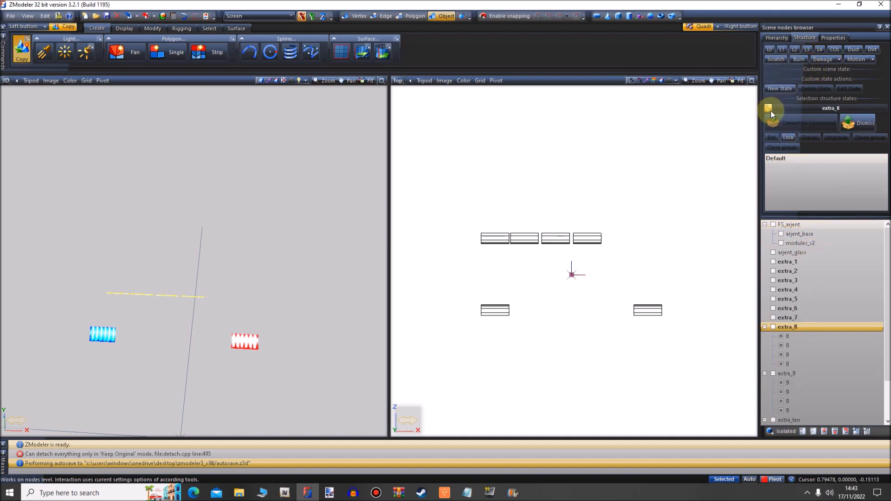
click(774, 59)
drag(805, 339, 802, 183)
scroll(826, 333, down, 2)
click(783, 49)
drag(801, 302, 796, 202)
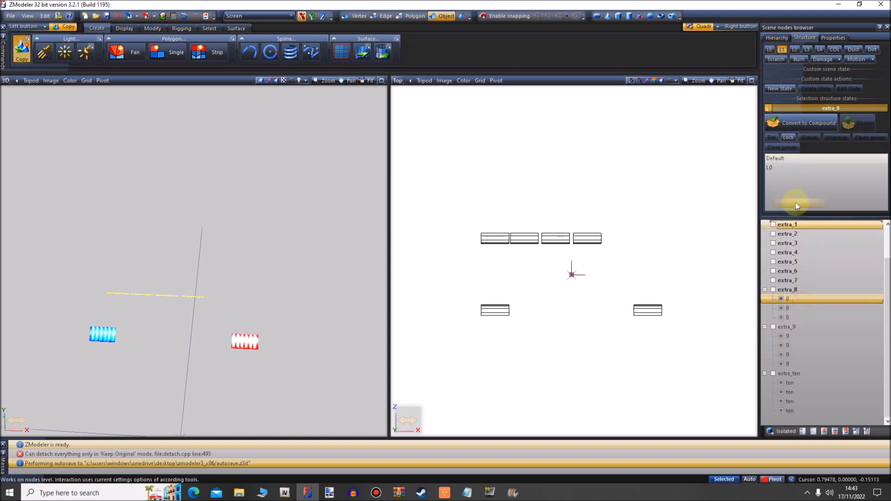
click(795, 49)
drag(805, 307, 791, 200)
click(808, 49)
drag(804, 316, 803, 191)
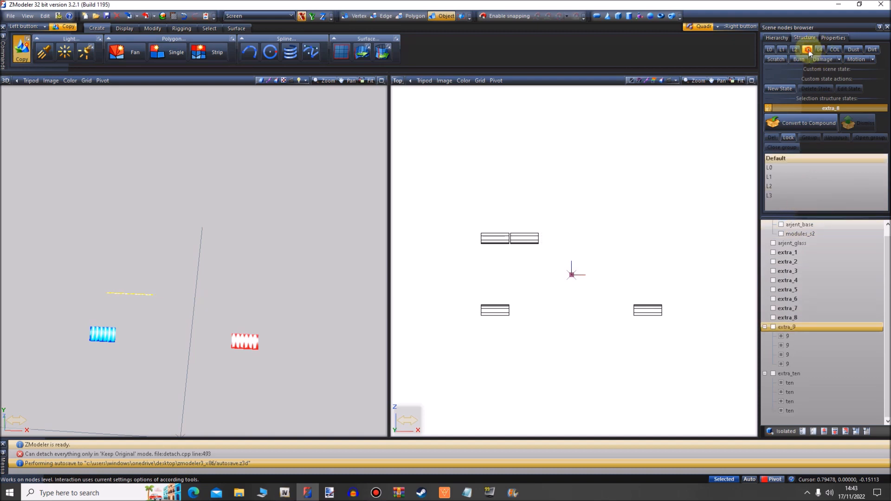
Make extra_9 a locked compound and assign its four "9" meshes to the L0, L1, L2 and L3 states, one per state
click(768, 106)
click(770, 49)
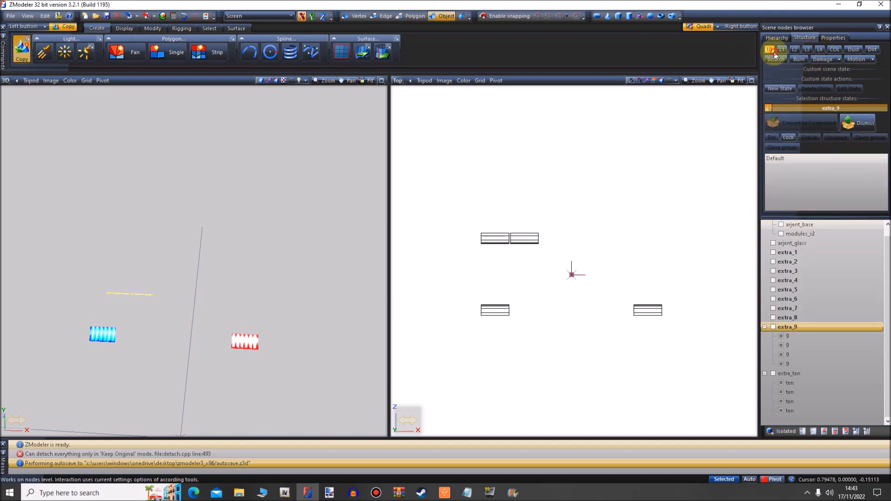
drag(806, 337, 801, 173)
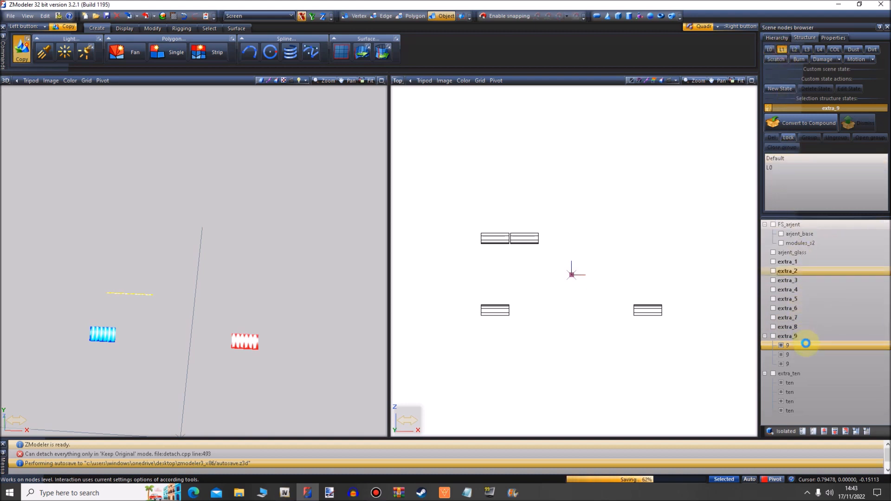
drag(806, 353, 809, 236)
drag(804, 188, 805, 188)
click(796, 354)
drag(796, 350, 796, 188)
click(807, 49)
click(796, 346)
drag(795, 346, 795, 190)
click(808, 52)
Convert extra_ten to a compound, assign its four "ten" meshes to L0, L1, L2 and L3, one per state, and unlock the structure in Default
click(770, 108)
click(771, 122)
click(769, 108)
click(771, 50)
drag(806, 355, 810, 171)
click(782, 50)
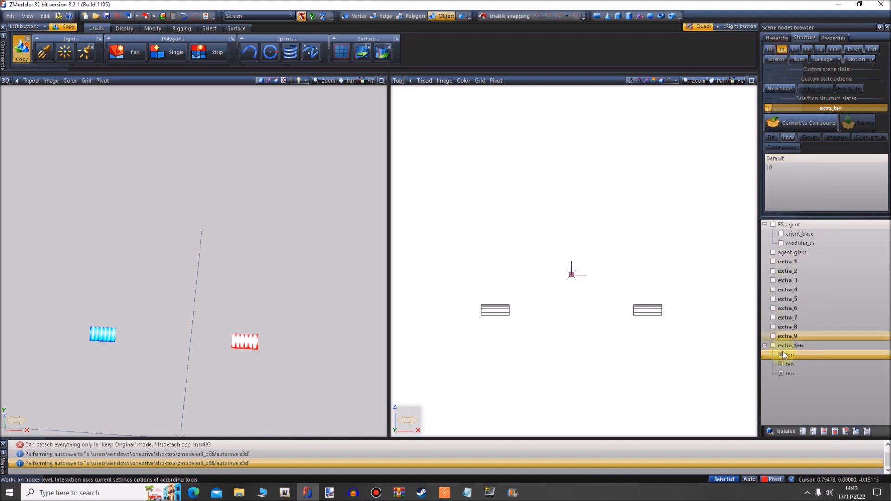
drag(789, 355, 786, 195)
click(795, 50)
drag(800, 355, 816, 198)
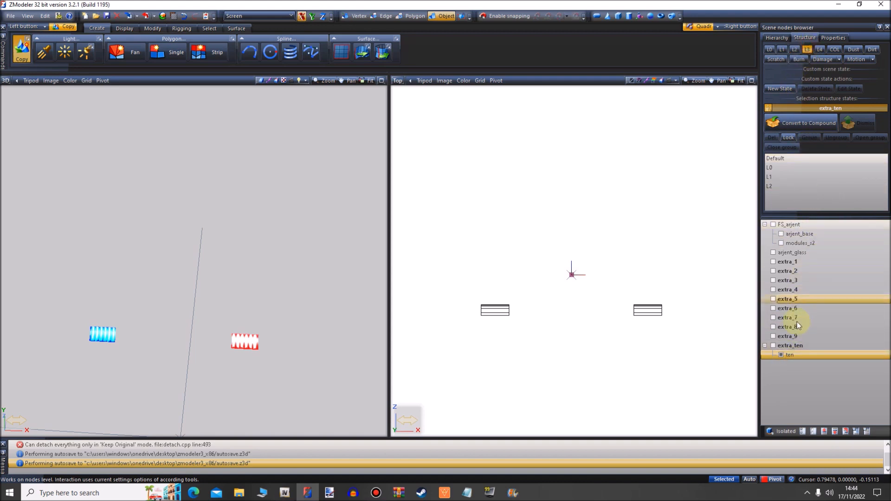
drag(795, 355, 805, 203)
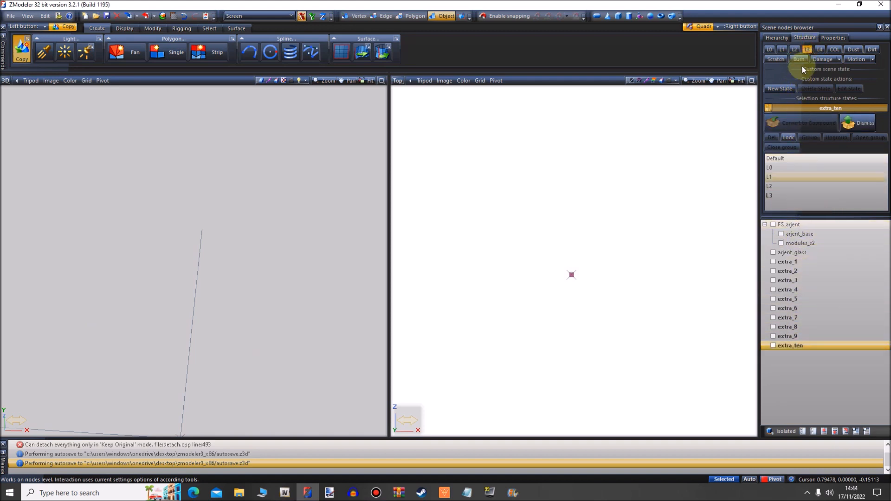
click(809, 50)
click(767, 110)
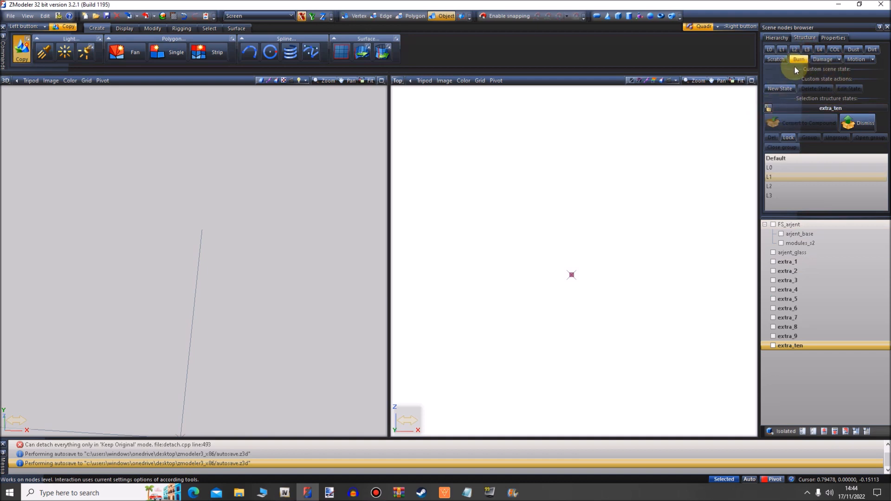
Switch the scene to the L0 state and make all the compounds from extra_1 to extra_ten visible
click(769, 50)
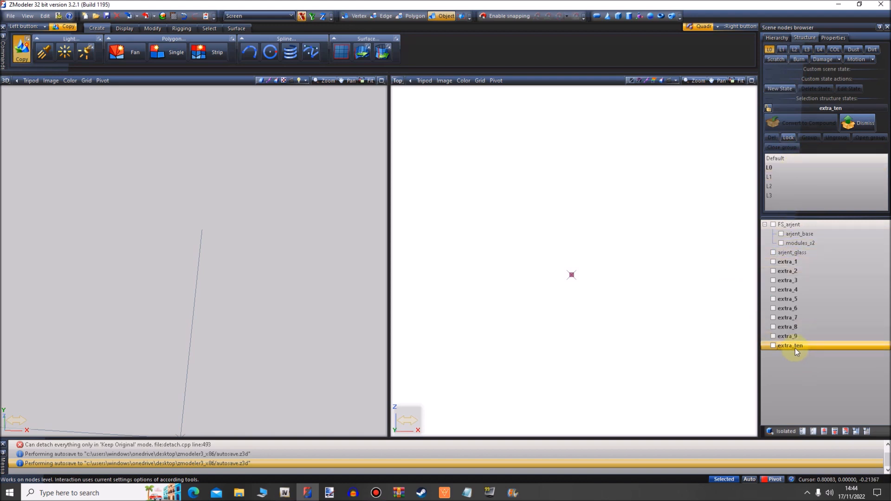
shift+click(787, 262)
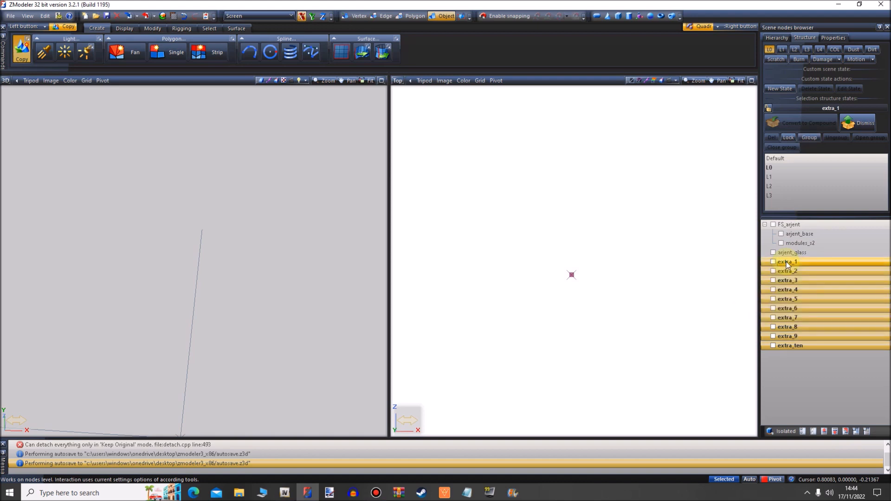
click(773, 262)
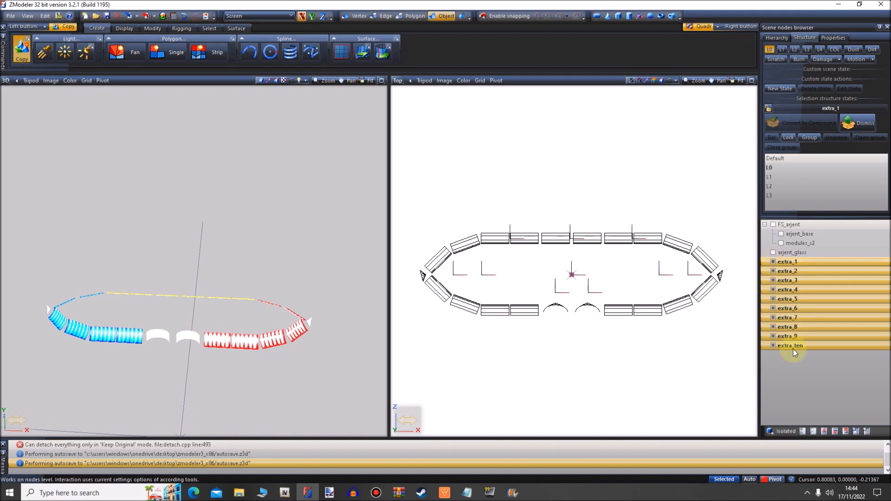
Make arjent_glass visible and nest the compounds extra_1 to extra_ten under FS_arjent
click(770, 253)
middle_drag(308, 332, 368, 332)
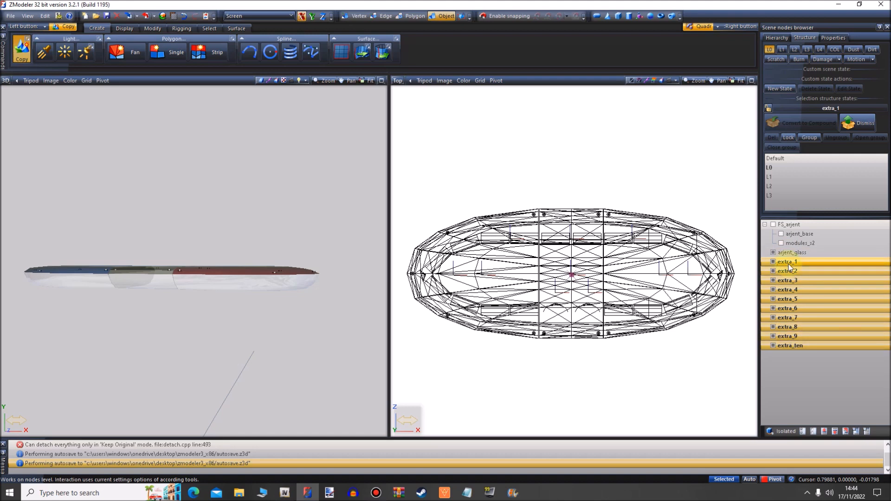
shift+click(791, 235)
drag(791, 236, 789, 235)
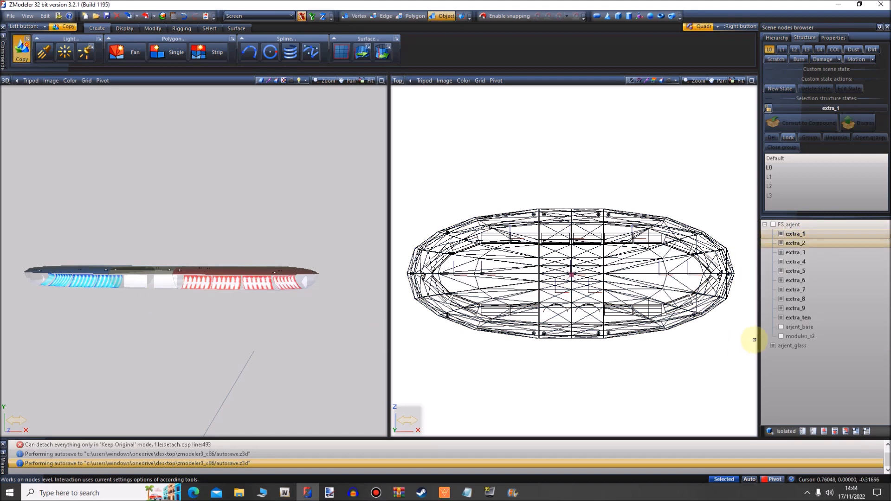
Make arjent_base and modules_s2 visible to check the complete light bar in 3D
click(781, 328)
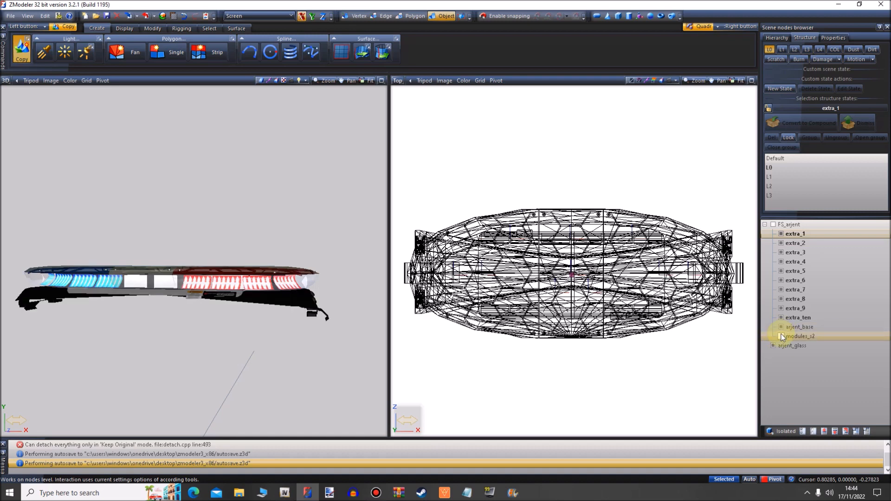
click(781, 336)
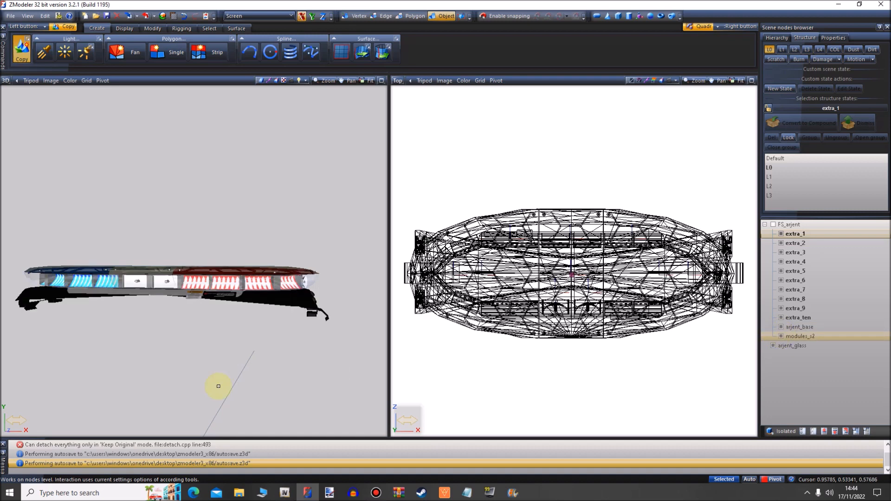
middle_drag(143, 370, 169, 368)
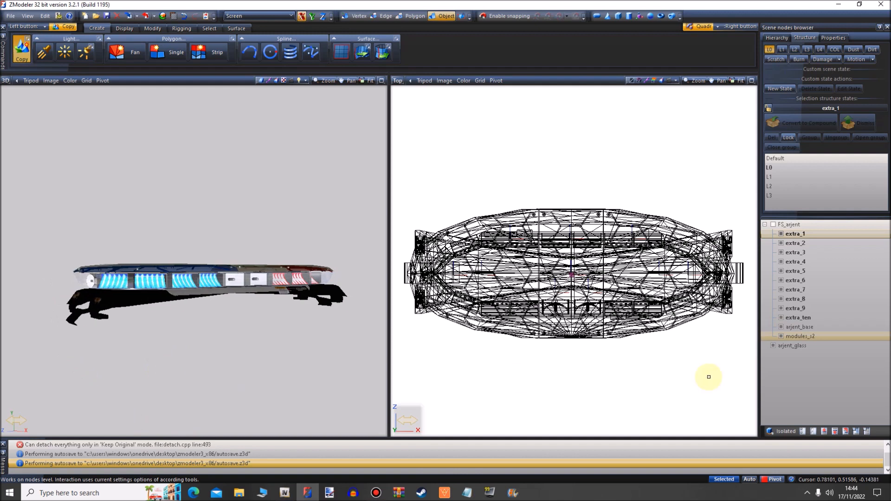
Nest arjent_glass under FS_arjent, then make the FS_arjent parent node visible and collapse its tree
drag(785, 349, 804, 332)
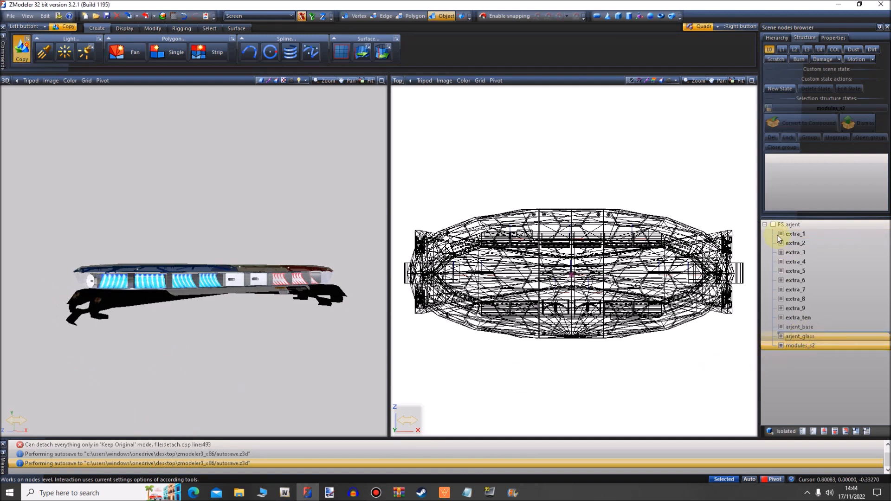
click(772, 225)
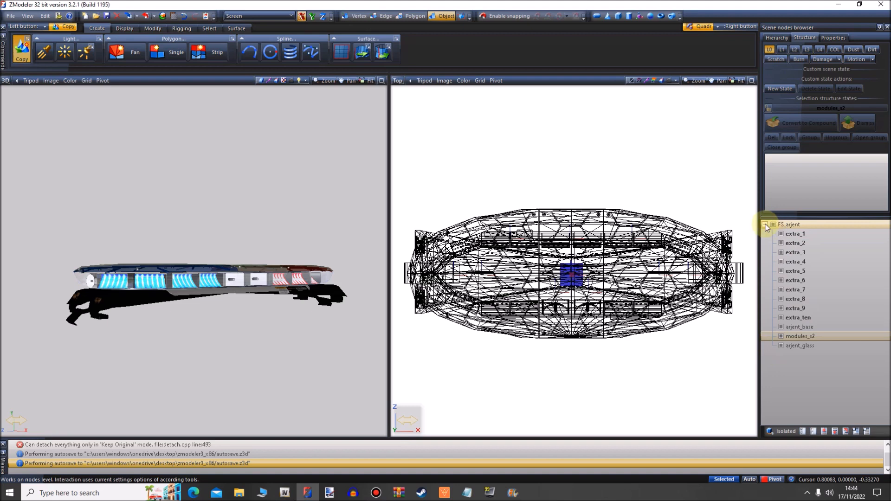
click(765, 224)
scroll(226, 169, down, 7)
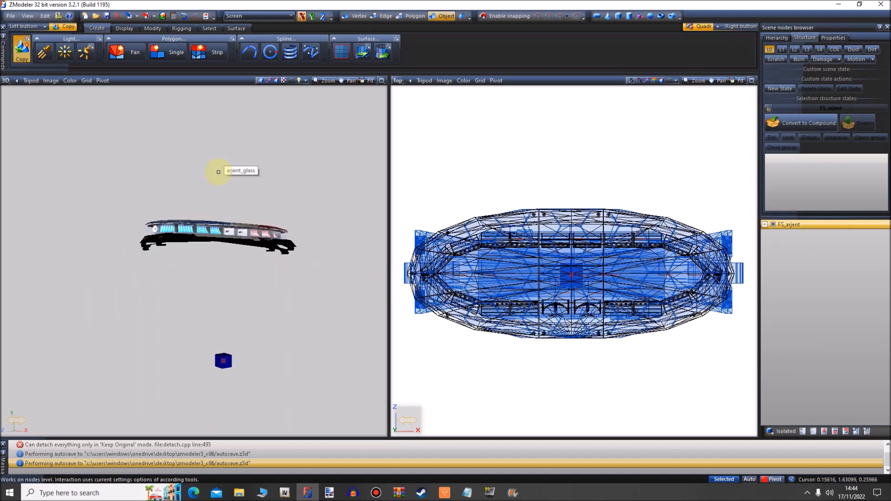
drag(279, 358, 257, 350)
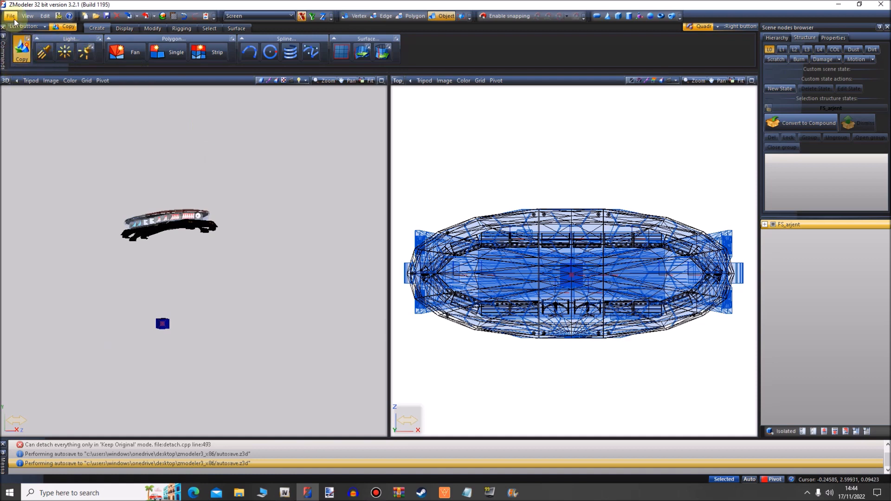
Hide arjent_base, modules_s2 and arjent_glass under FS_arjent to inspect only the light meshes in the top view
click(764, 224)
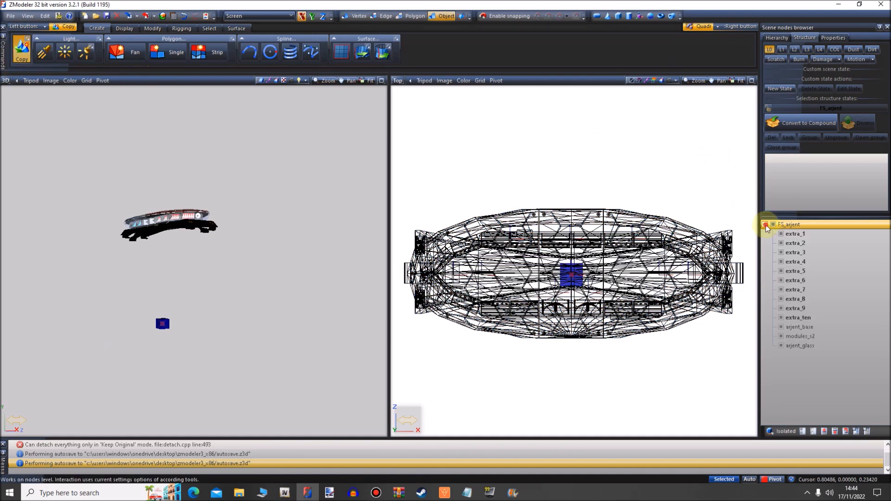
click(782, 327)
click(781, 336)
click(782, 345)
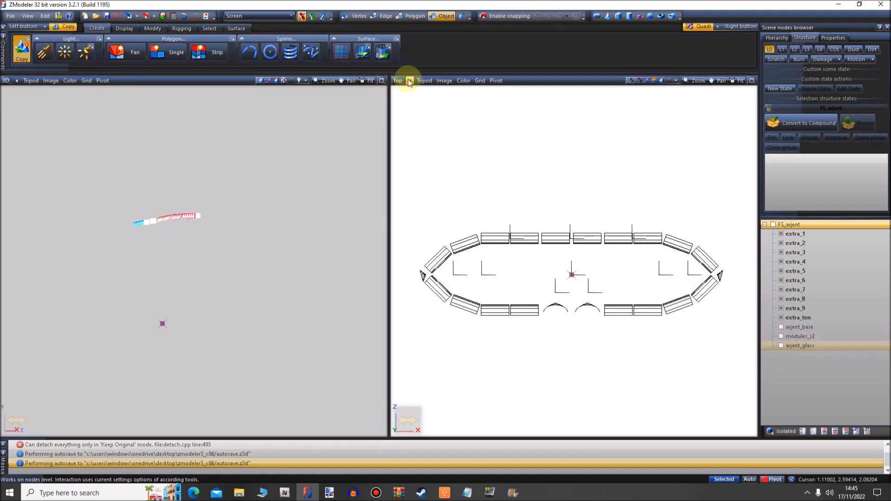
scroll(596, 195, down, 5)
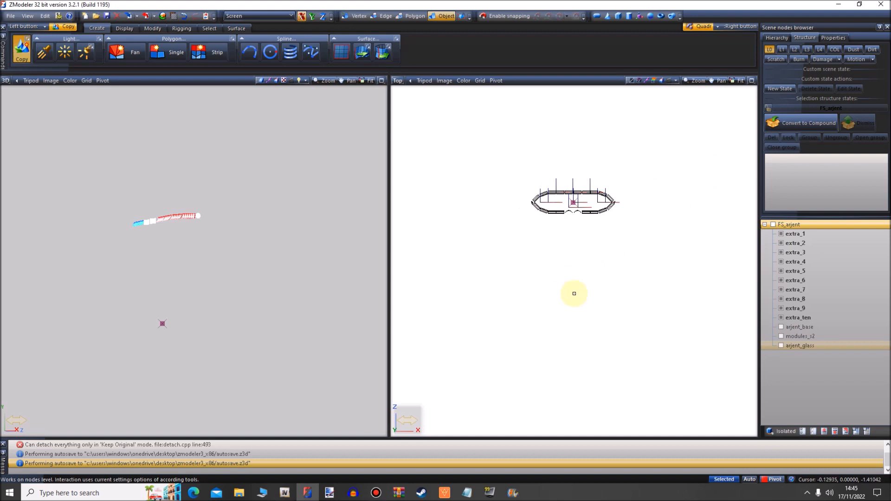
scroll(566, 191, up, 5)
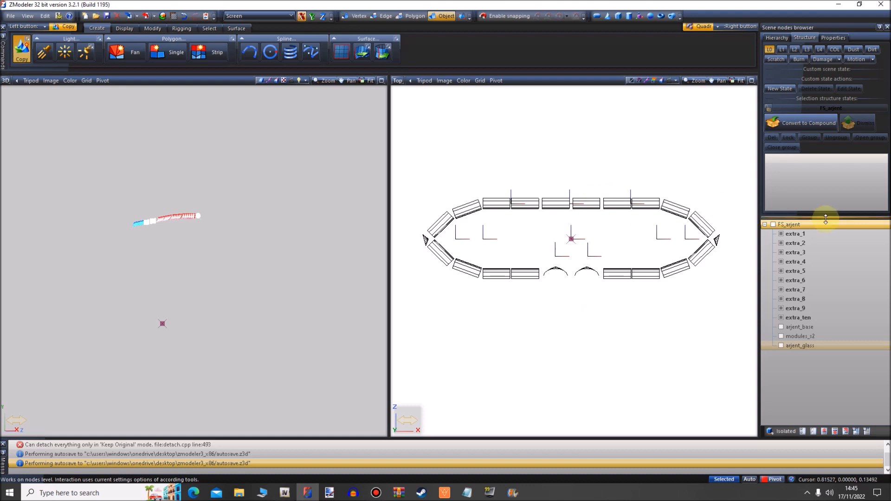
scroll(583, 298, down, 5)
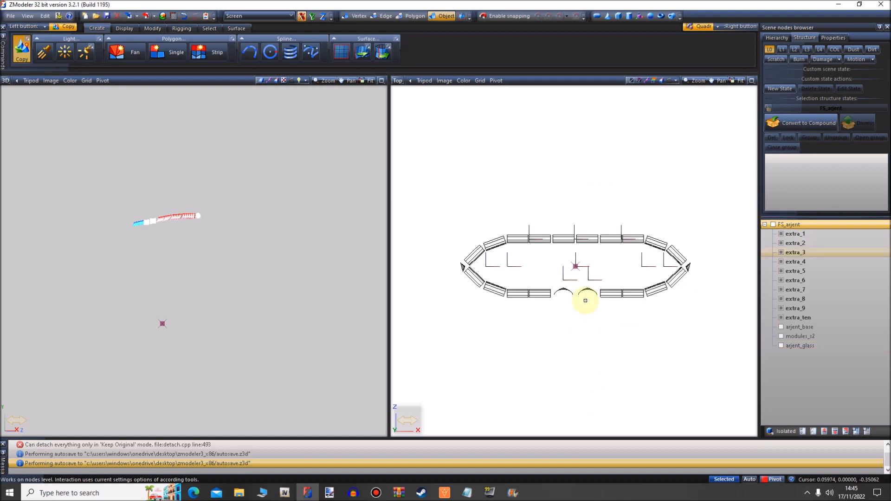
scroll(648, 344, up, 1)
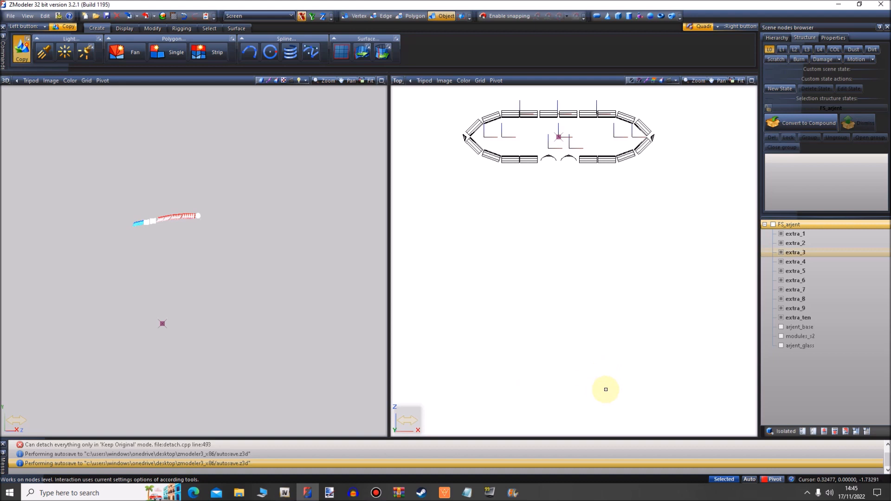
Activate the Move tool and make FS_arjent, arjent_base, modules_s2 and arjent_glass visible
click(153, 28)
click(165, 48)
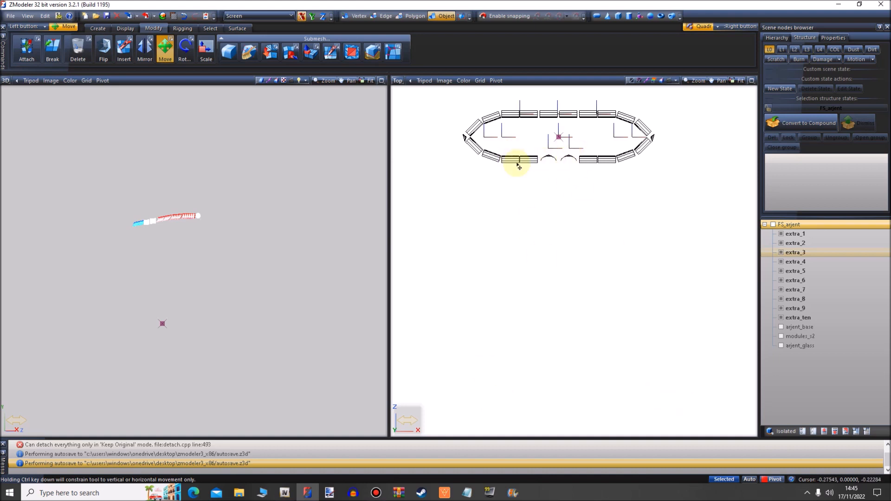
click(781, 327)
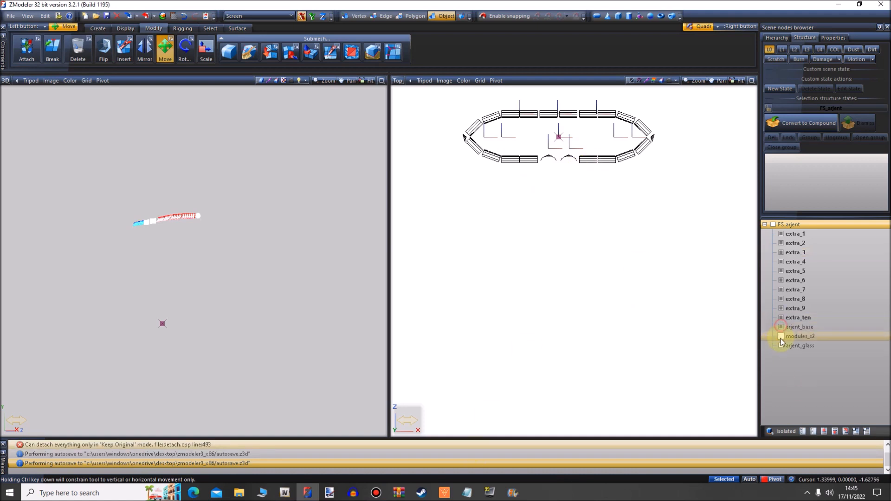
click(781, 336)
click(782, 346)
click(773, 224)
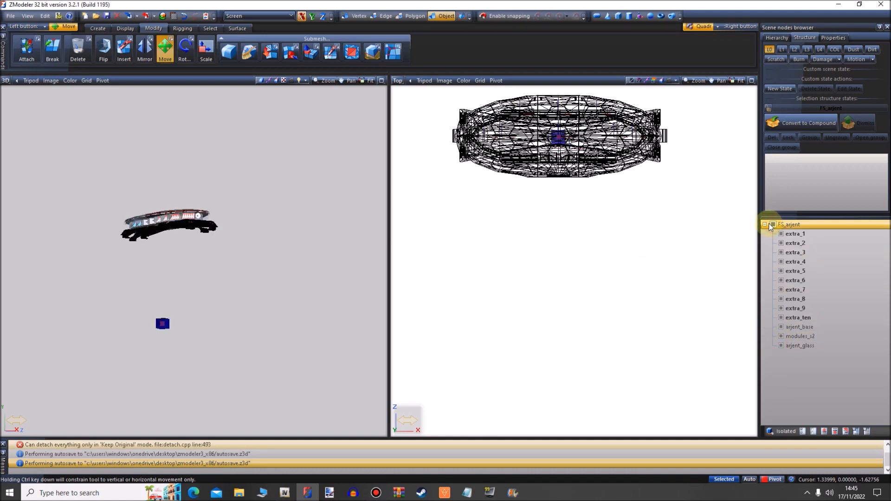
click(765, 225)
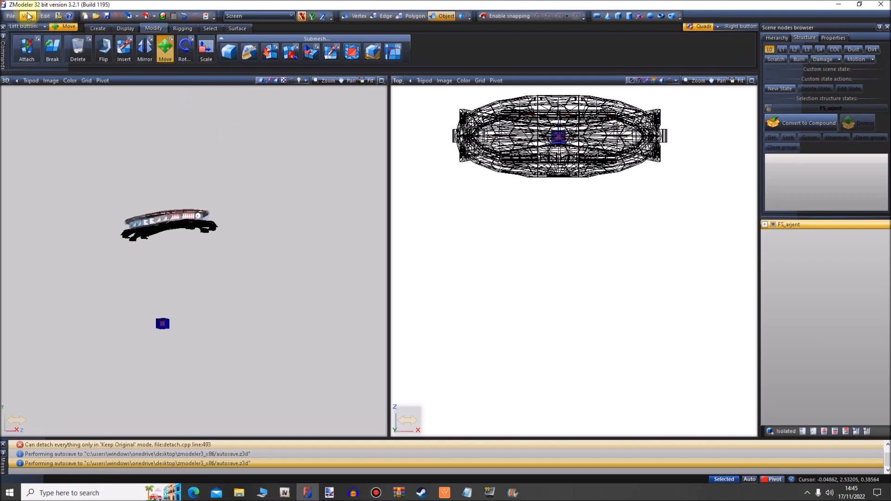
Start merging a file into the scene and browse to the game stuff (E:) drive
click(13, 17)
click(33, 70)
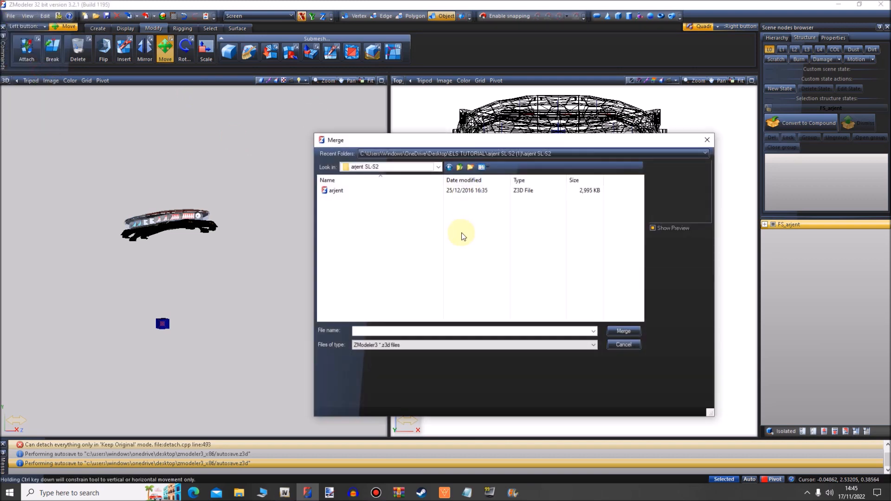
click(460, 167)
click(460, 167)
click(460, 167)
click(460, 167)
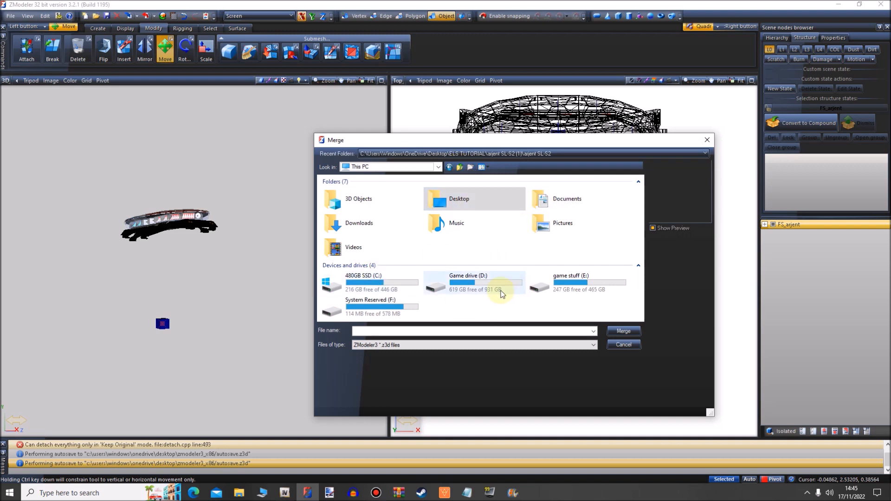
double_click(571, 283)
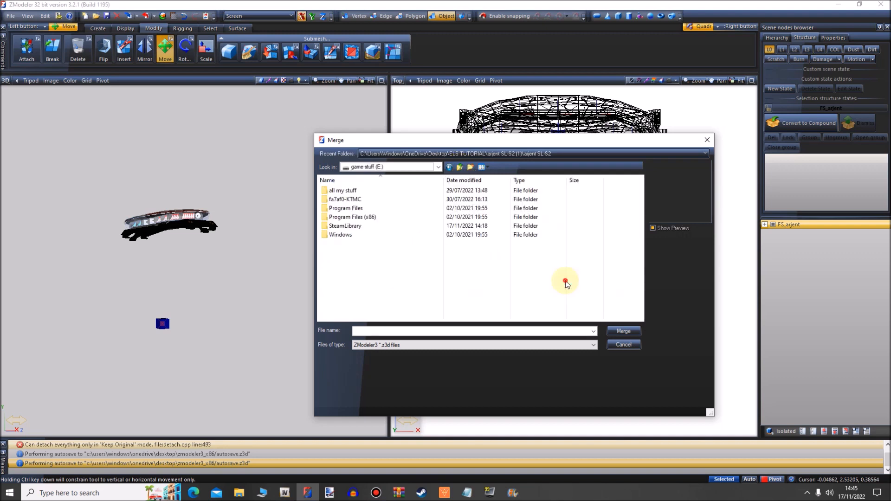
Merge all nodes of the column shift file from the 18 sheriff folder into the scene
double_click(388, 192)
click(355, 227)
double_click(356, 226)
click(344, 204)
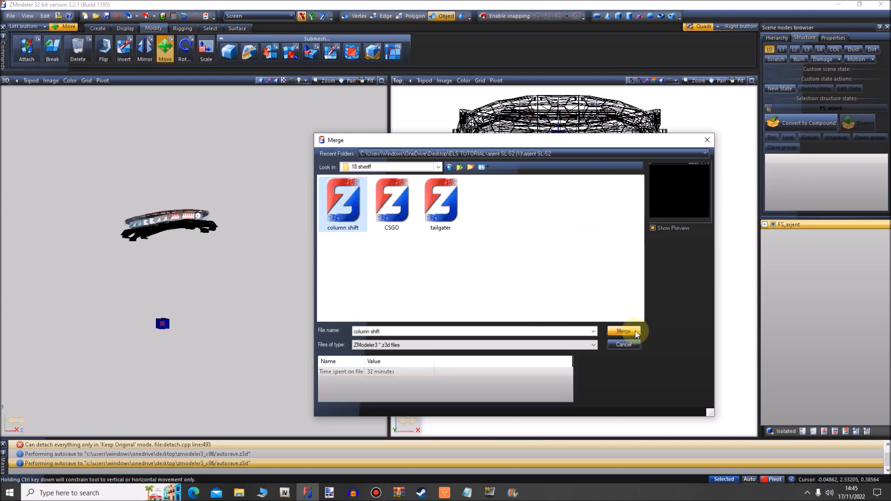
click(623, 331)
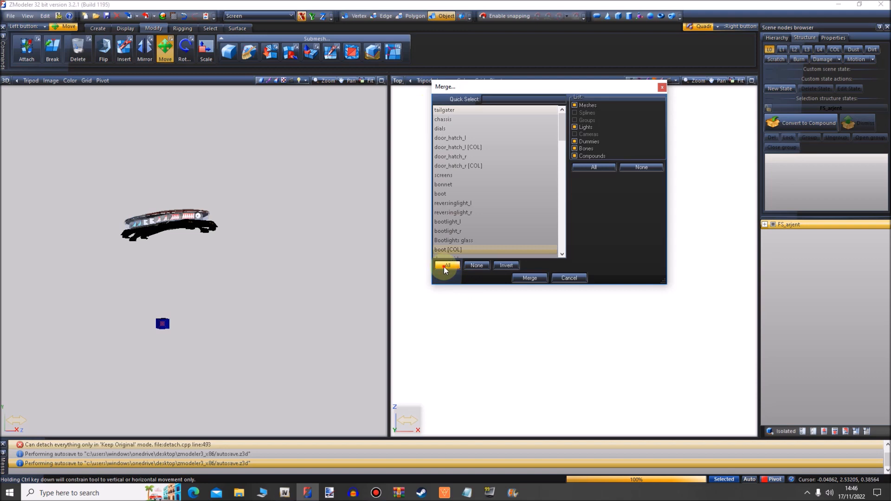
click(447, 266)
click(525, 278)
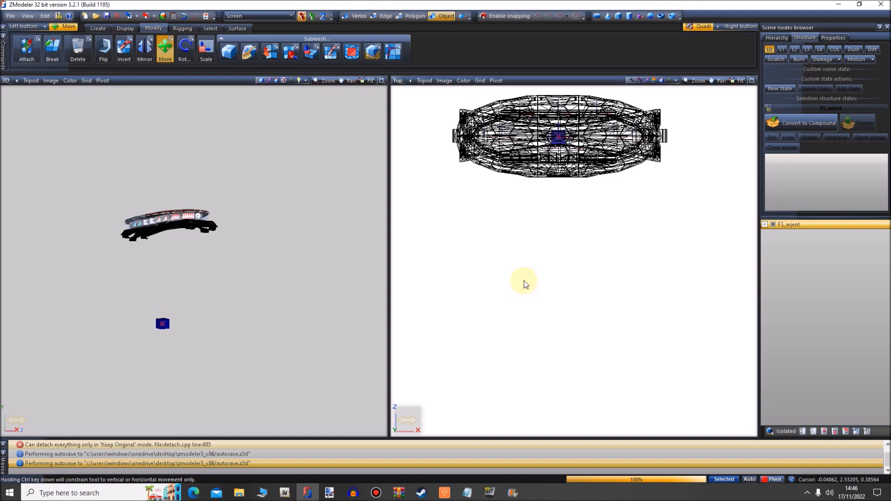
Change the Top viewport to a Left view framing the light bar and the car's dummies
scroll(666, 368, down, 2)
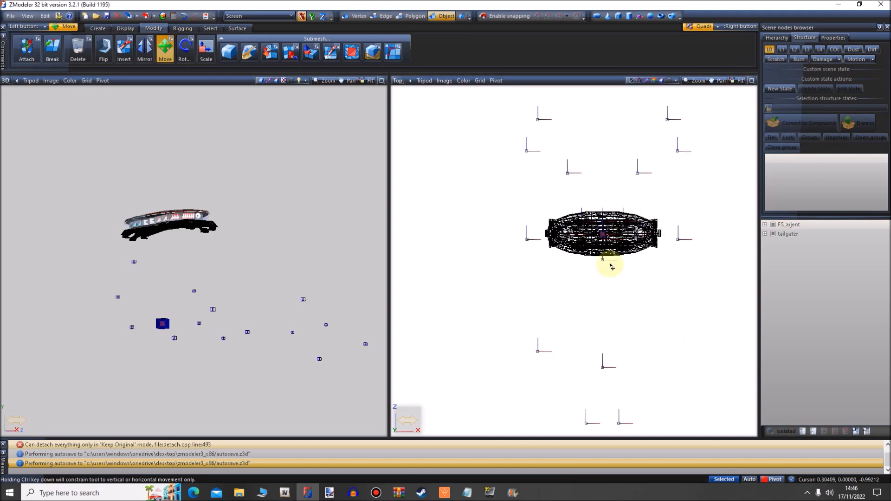
click(398, 81)
click(419, 112)
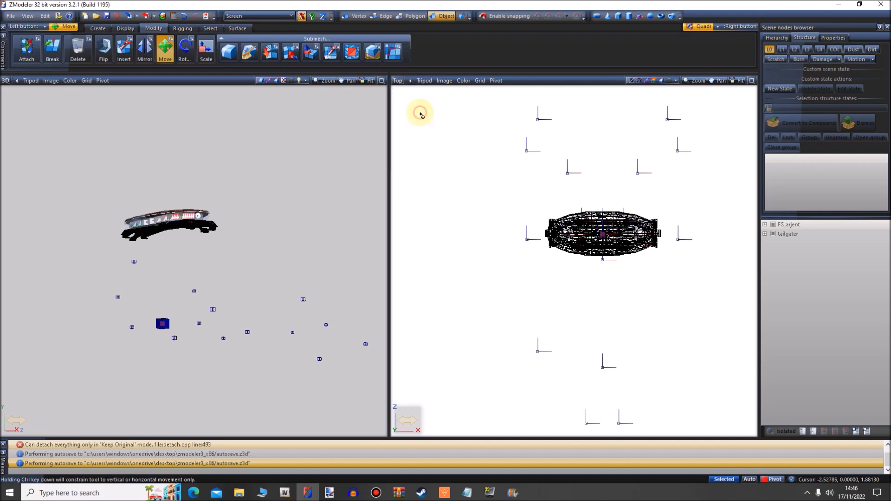
scroll(569, 262, up, 6)
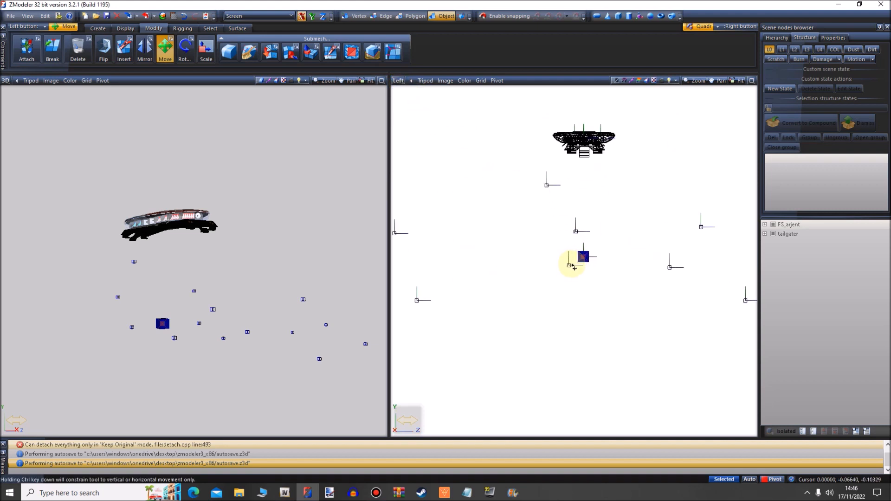
scroll(574, 267, up, 1)
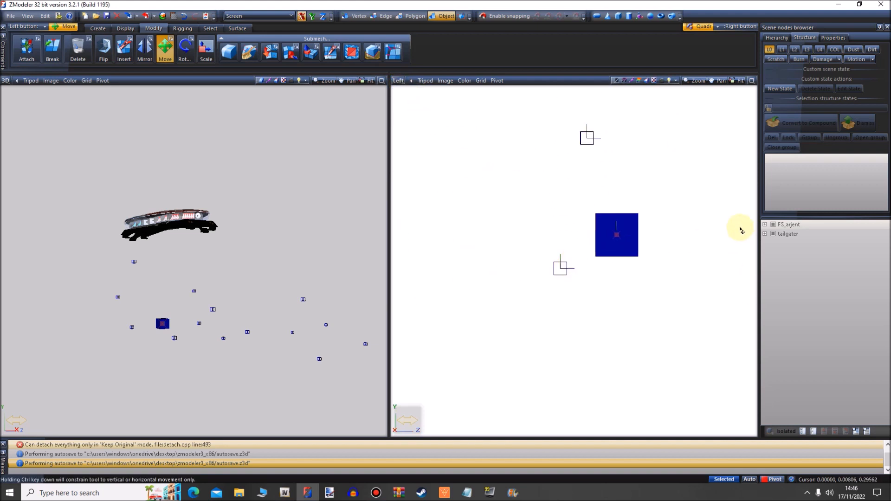
Hide tailgater, select the FS_arjent parent node in the Left view, and make tailgater visible again
click(774, 235)
drag(652, 225, 574, 283)
scroll(574, 283, down, 5)
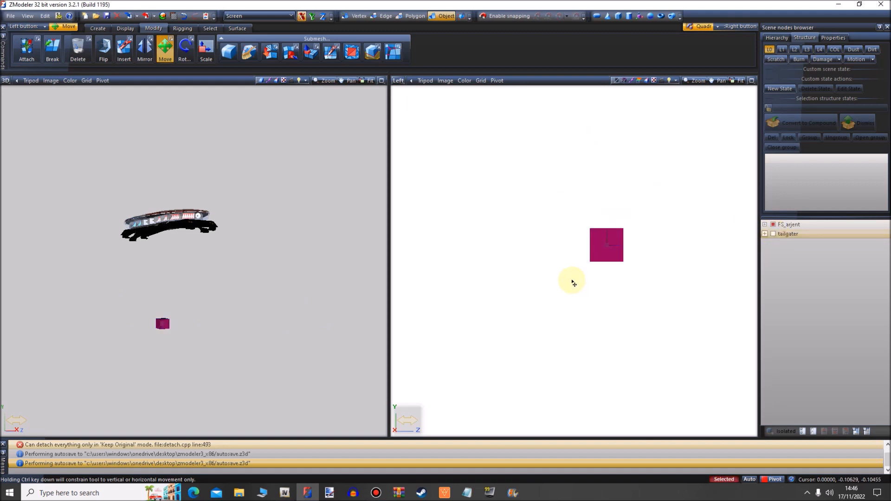
click(774, 234)
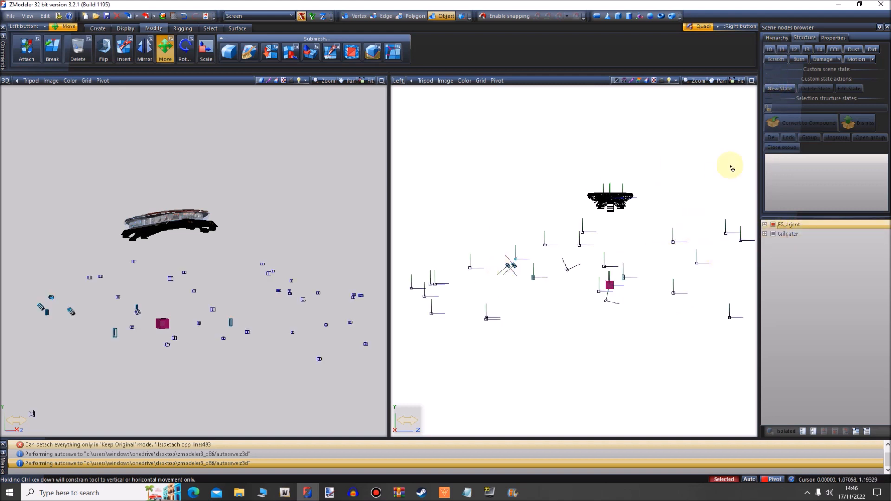
Switch the scene to the L0 state and frame the light bar above the car's roof
middle_drag(274, 346, 162, 385)
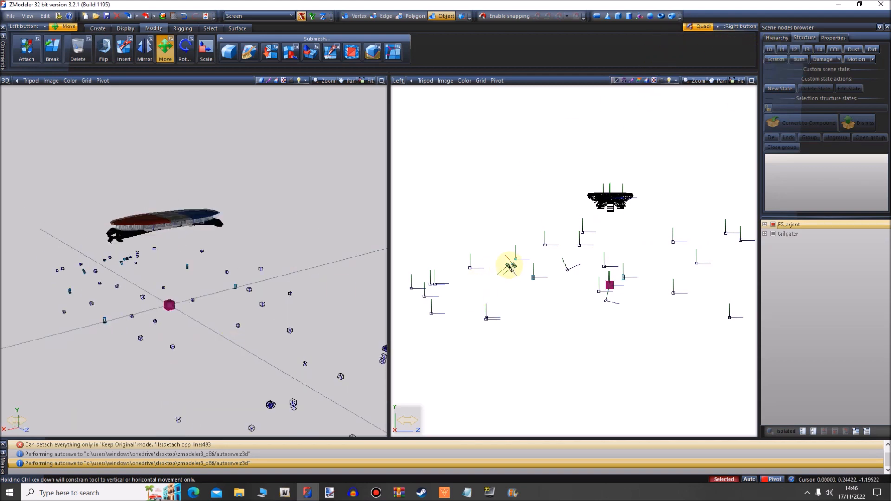
drag(514, 269, 518, 269)
click(777, 51)
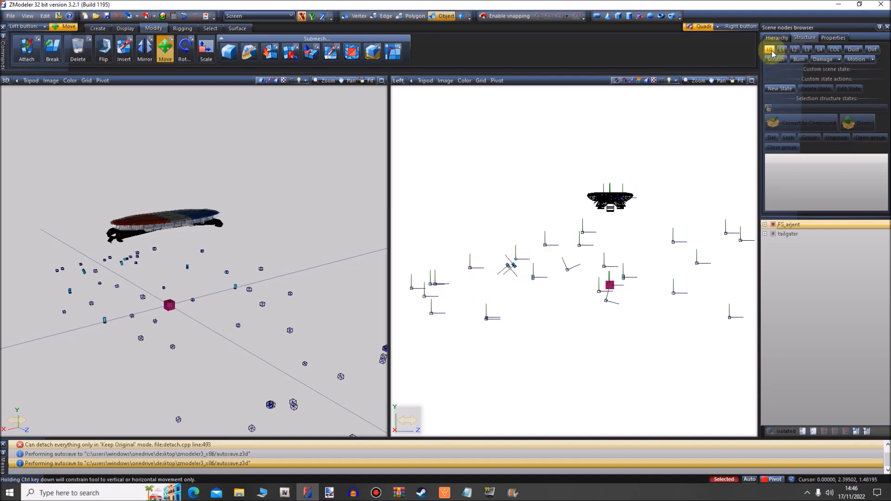
click(771, 50)
middle_drag(372, 139, 326, 271)
scroll(326, 270, up, 3)
middle_drag(57, 298, 285, 249)
scroll(284, 250, down, 4)
middle_drag(236, 304, 236, 326)
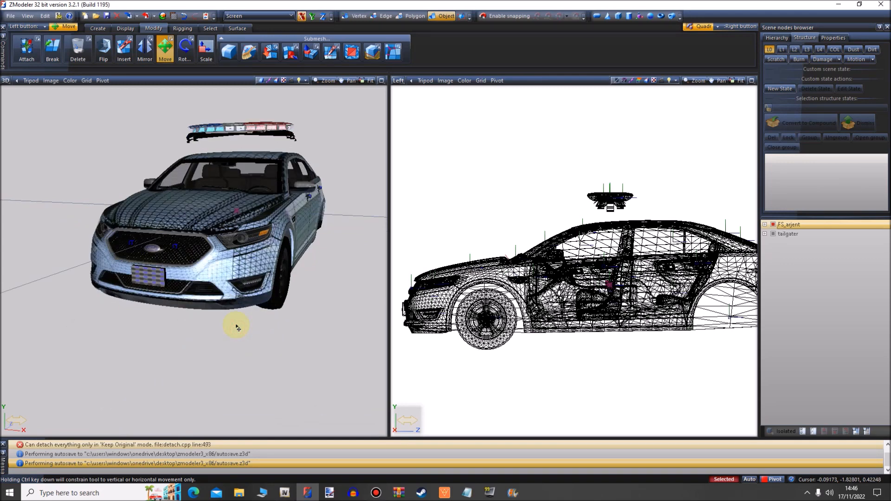
scroll(643, 191, up, 4)
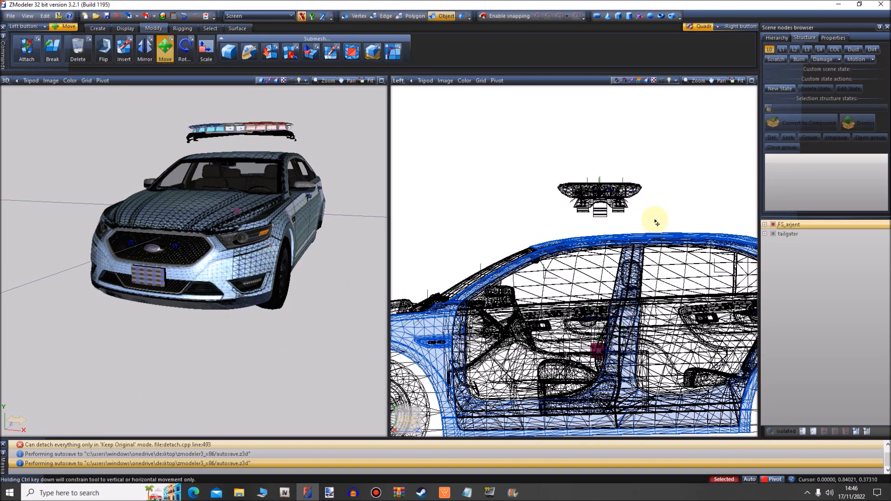
Lower the FS_arjent light bar straight down in the Left view until its mounts rest on the car's roof
click(774, 226)
click(774, 226)
click(312, 16)
drag(509, 175, 603, 237)
scroll(655, 223, up, 5)
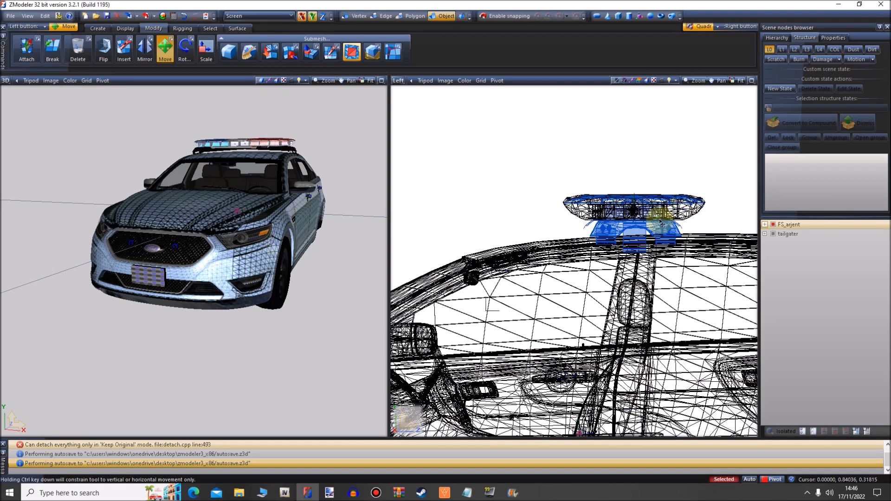
scroll(309, 124, up, 4)
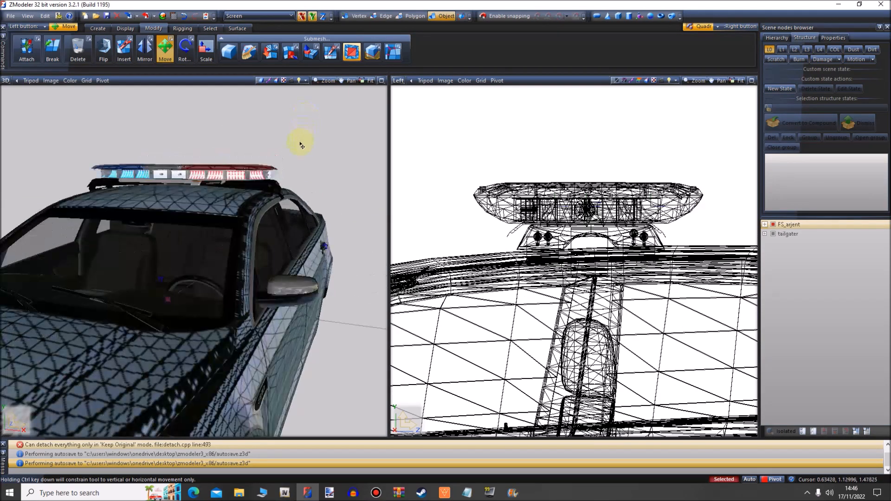
scroll(584, 215, up, 2)
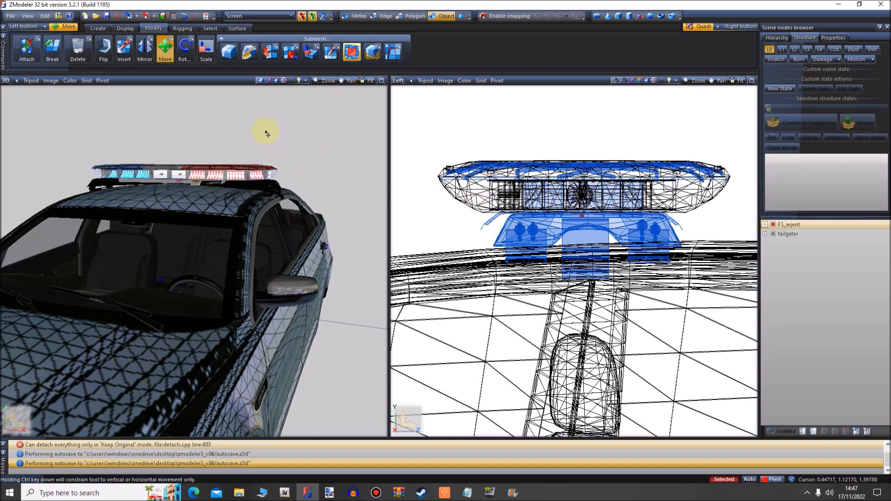
Rotate the light bar slightly in the Left view to follow the slope of the roof
click(190, 55)
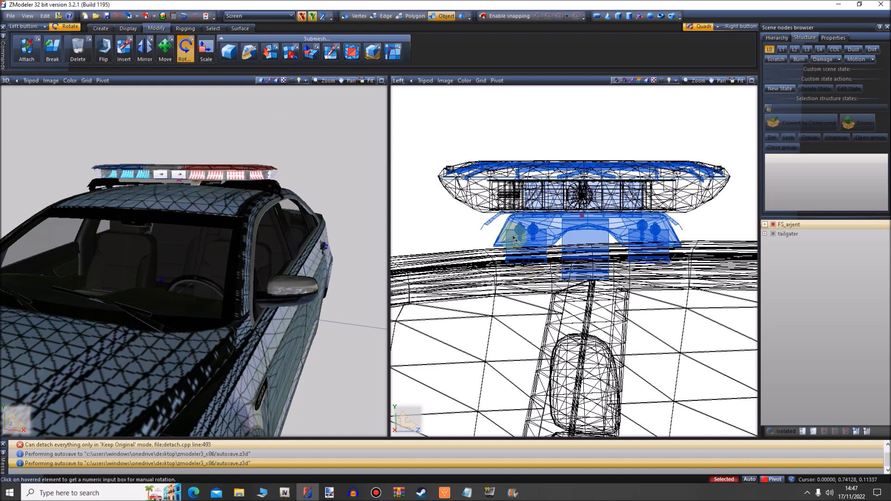
scroll(277, 174, up, 3)
drag(454, 220, 449, 238)
scroll(466, 200, down, 2)
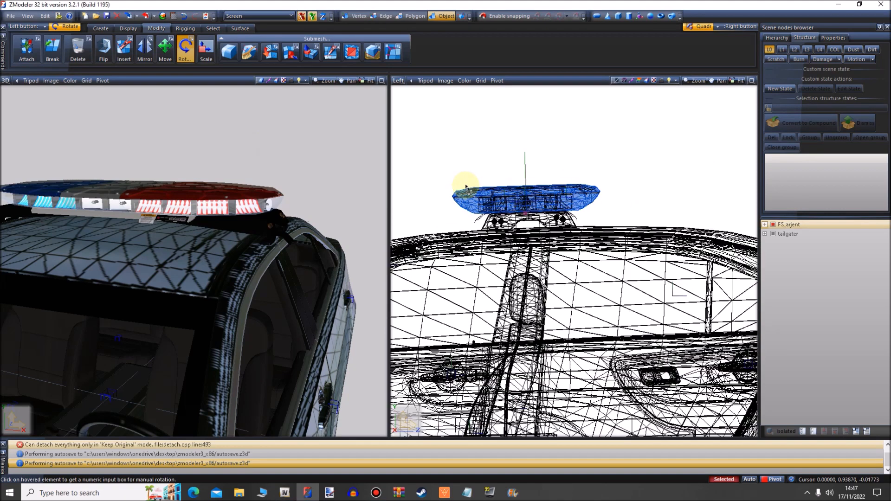
Select the whole light bar with tailgater temporarily hidden, and scale it down slightly in height and length in the Left view
click(773, 235)
drag(640, 160, 427, 268)
click(774, 234)
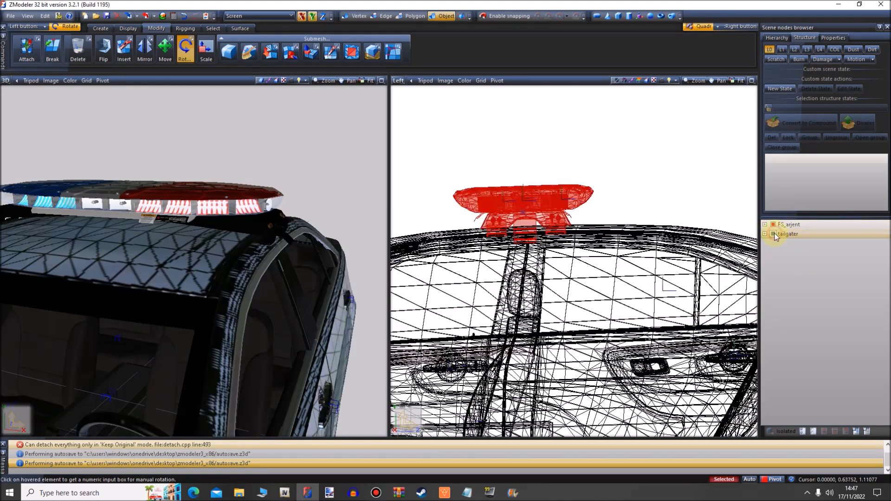
click(206, 45)
scroll(302, 153, down, 2)
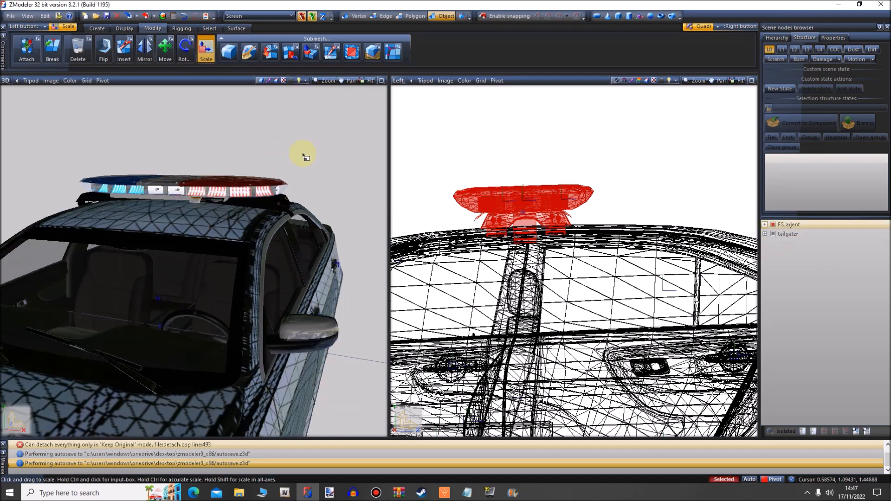
scroll(266, 183, up, 2)
middle_drag(265, 180, 302, 203)
scroll(243, 203, down, 2)
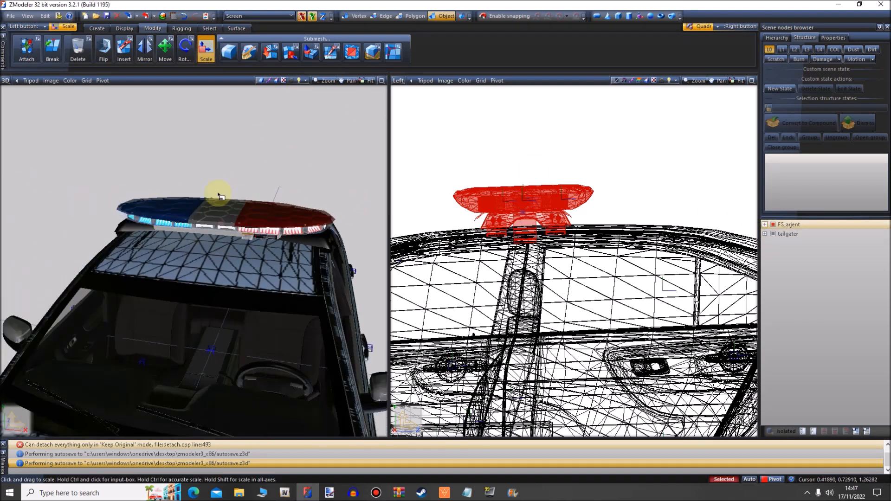
scroll(243, 203, up, 2)
drag(435, 152, 442, 200)
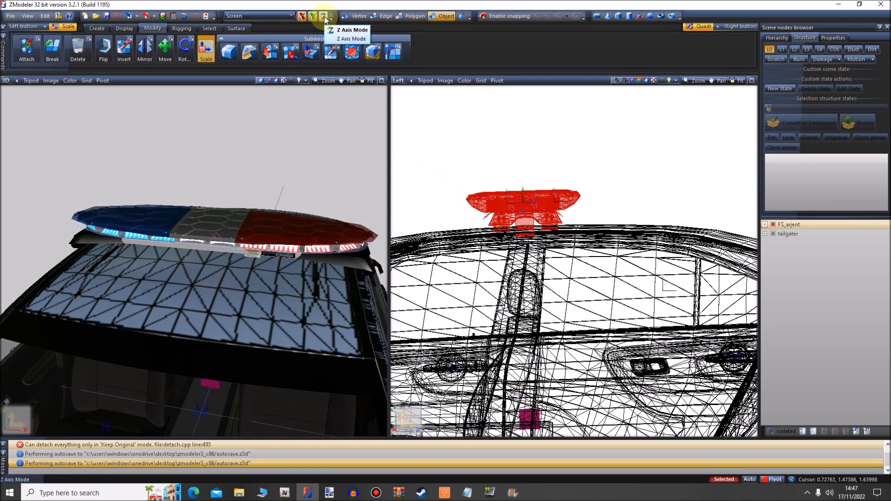
Scale the light bar down along the Z axis only, so it becomes narrower across the roof
click(331, 52)
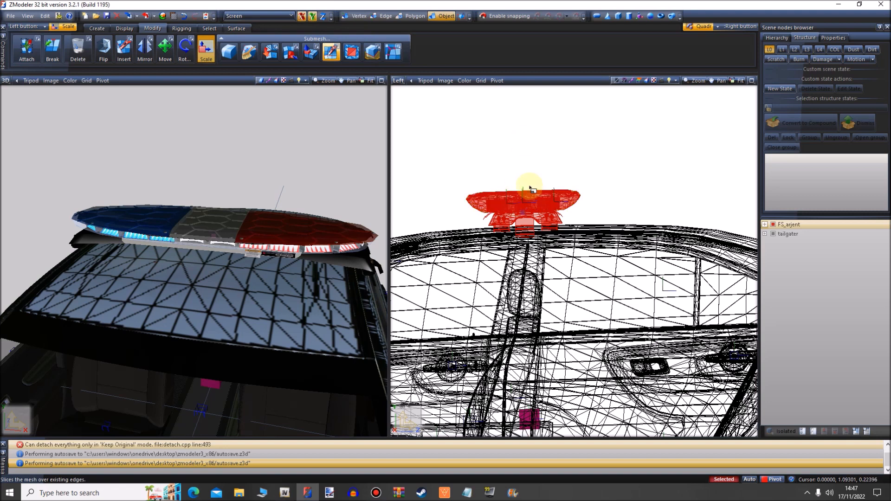
click(323, 17)
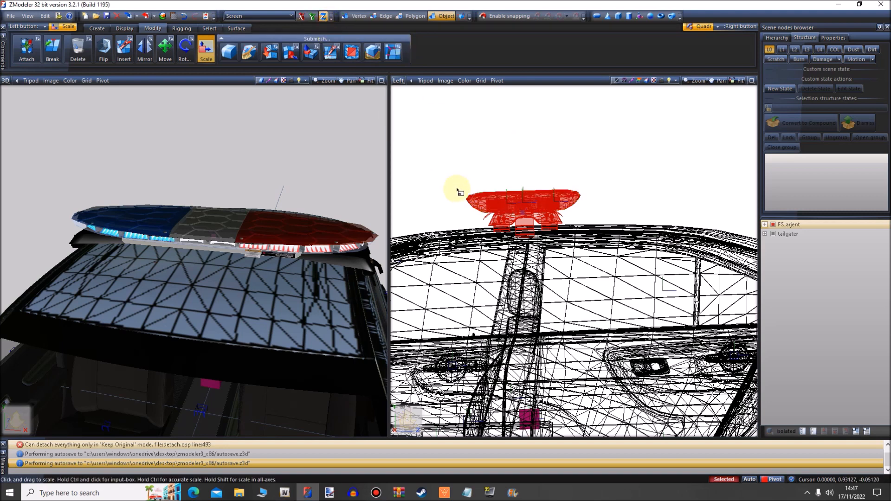
drag(445, 158, 445, 197)
mouse_move(274, 266)
middle_down()
mouse_move(284, 270)
mouse_move(277, 265)
middle_up()
Move the light bar along the Z axis in small shifts to centre it across the roof
click(166, 49)
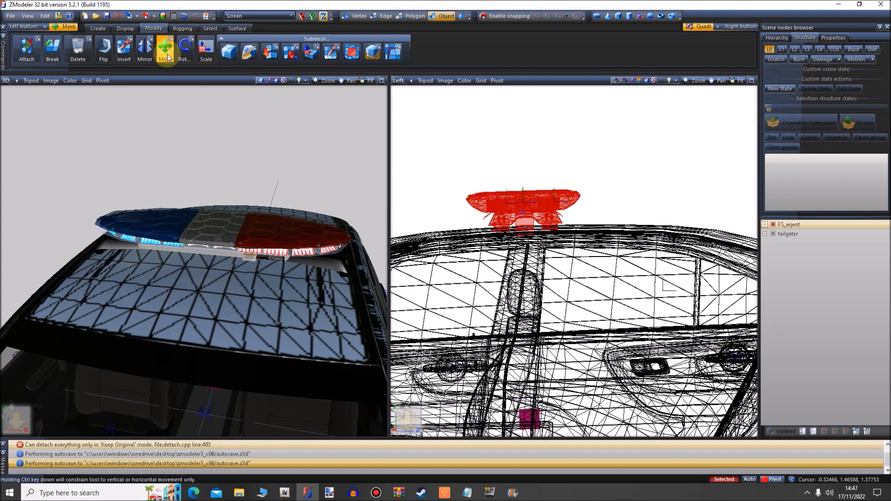
click(415, 216)
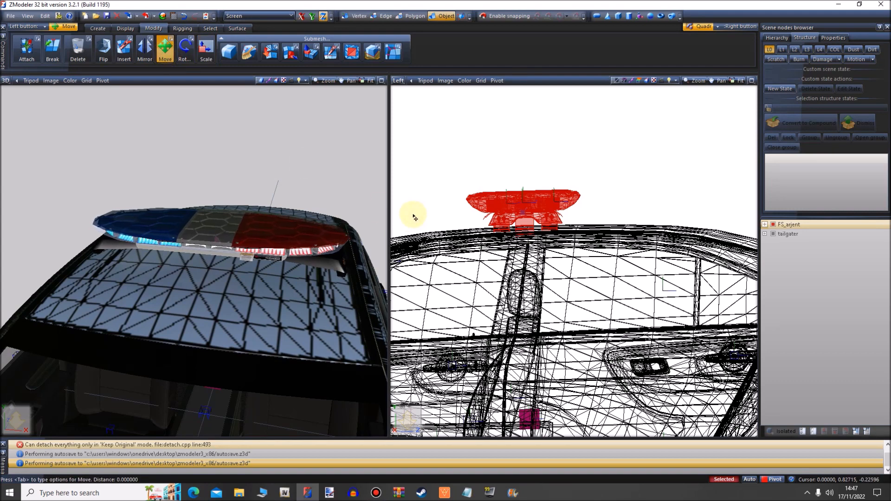
middle_drag(180, 309, 162, 312)
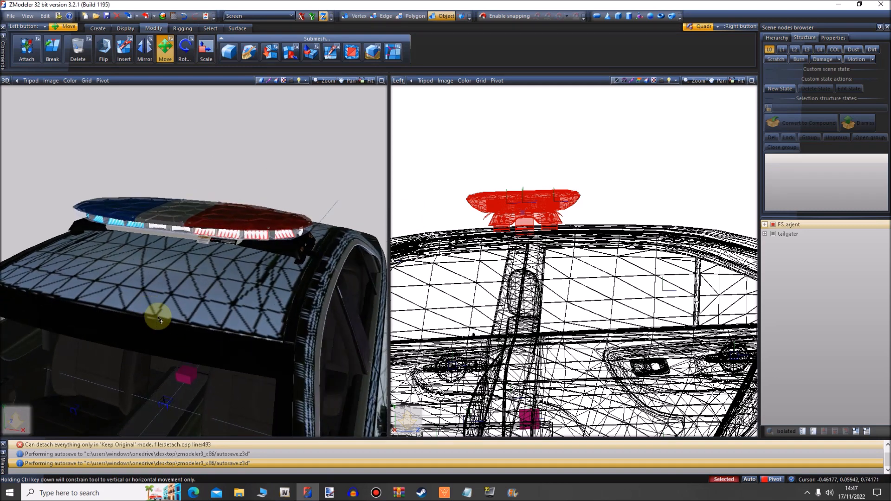
click(436, 214)
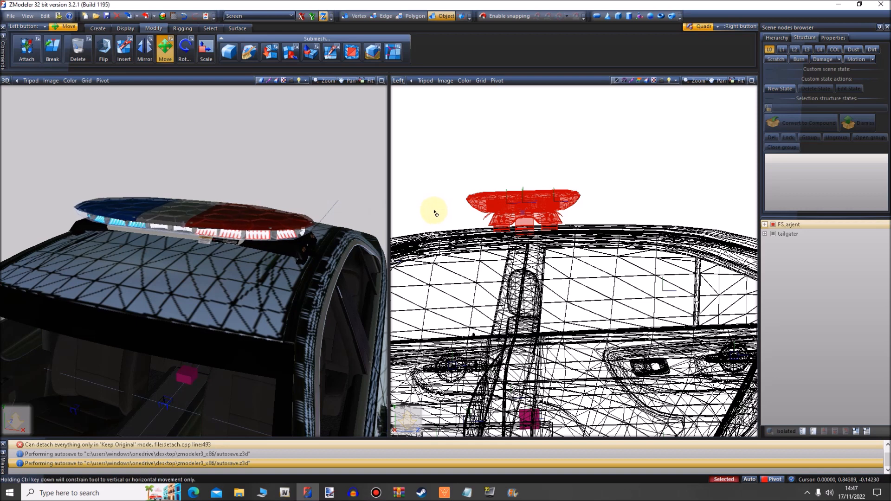
middle_drag(198, 275, 212, 269)
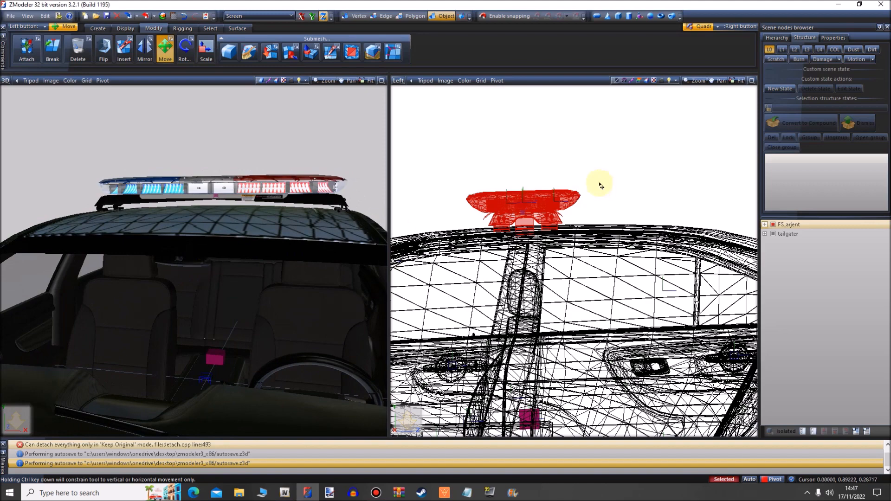
Lower the light bar slightly along the Y axis so its feet sit on the roof, and clear the selection
scroll(597, 185, up, 2)
scroll(483, 230, up, 2)
click(302, 16)
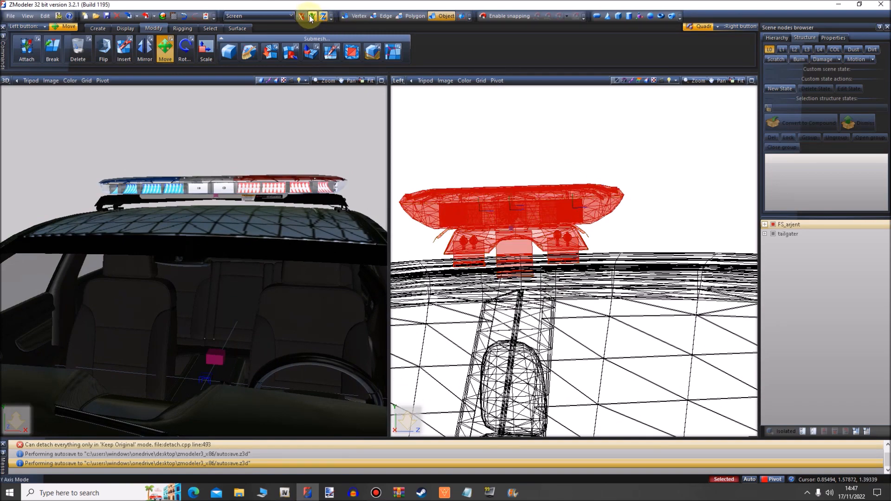
scroll(341, 222, up, 2)
middle_drag(342, 225, 256, 243)
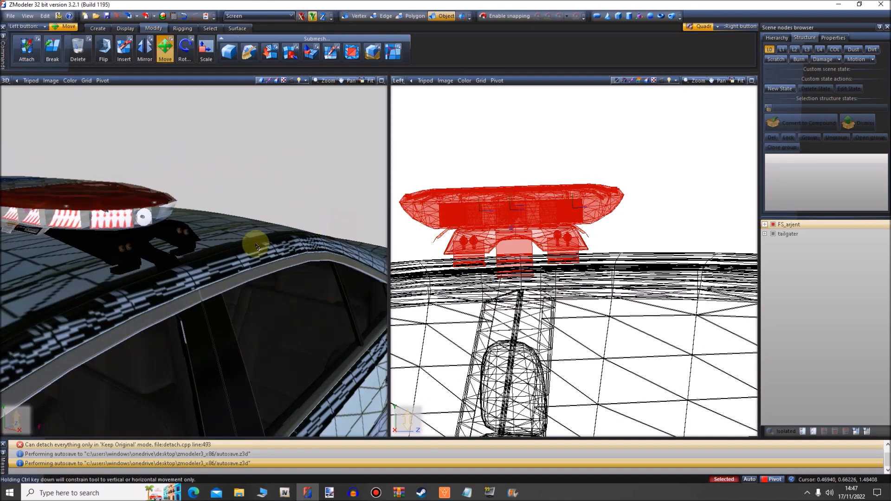
scroll(120, 281, up, 2)
scroll(299, 225, down, 2)
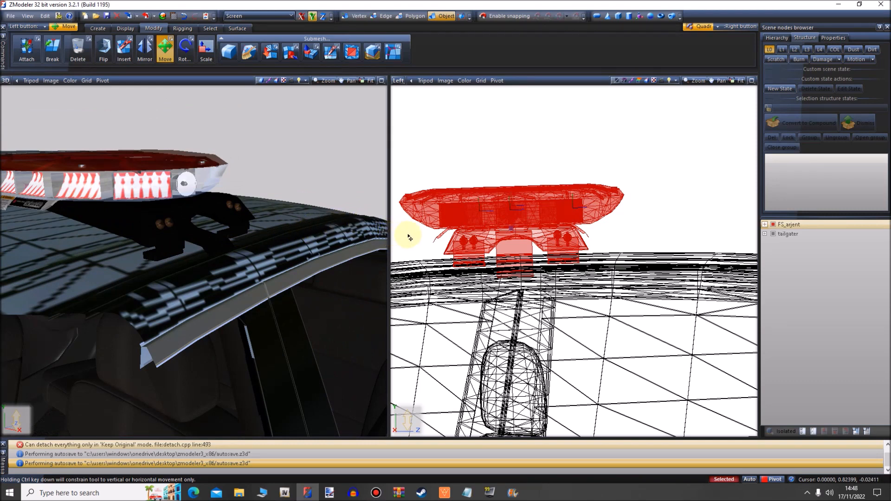
scroll(612, 258, up, 1)
scroll(404, 247, up, 2)
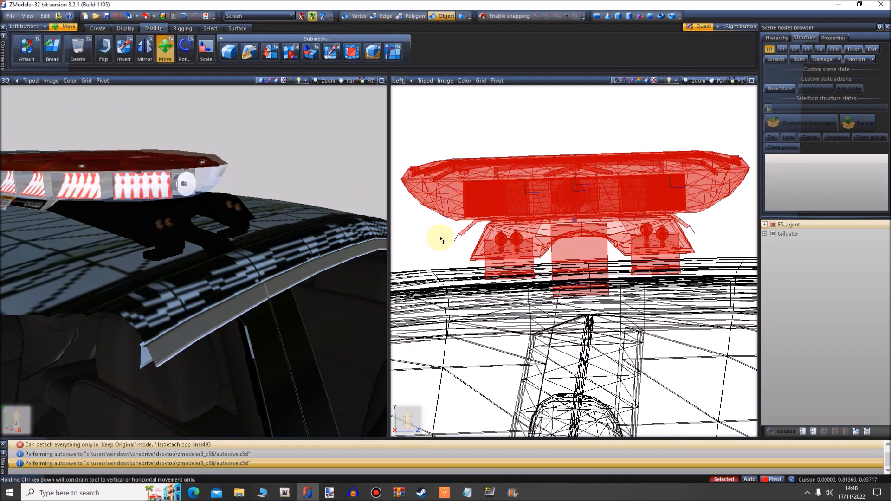
drag(441, 241, 443, 248)
scroll(465, 251, down, 5)
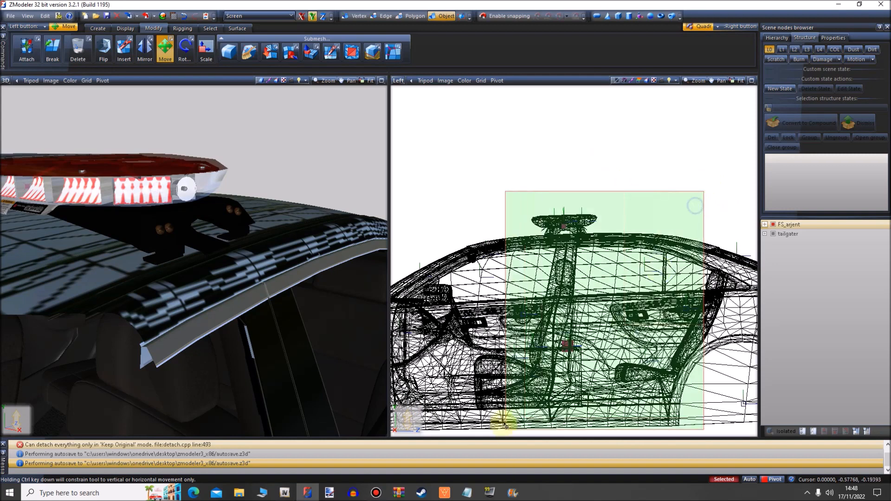
Make the FS_arjent node a child of tailgater's chassis node
click(765, 234)
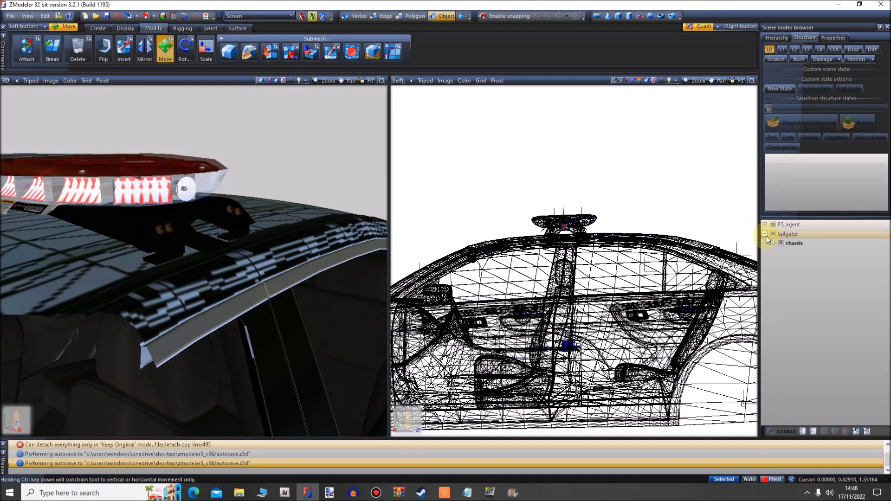
click(773, 243)
scroll(784, 280, up, 1)
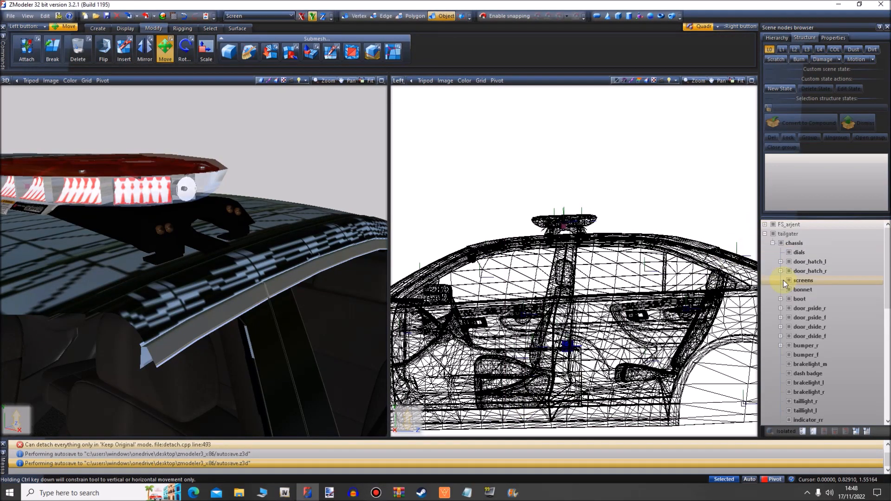
click(797, 226)
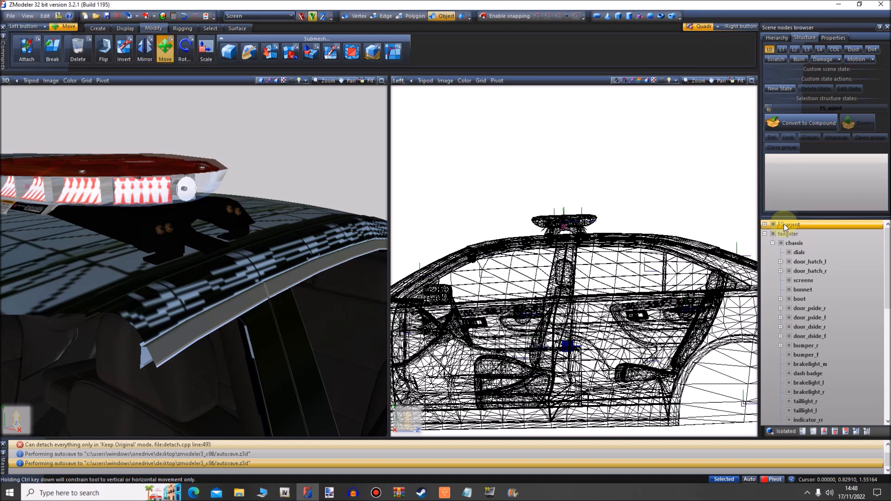
drag(787, 225, 818, 258)
scroll(195, 260, down, 5)
middle_drag(163, 260, 260, 259)
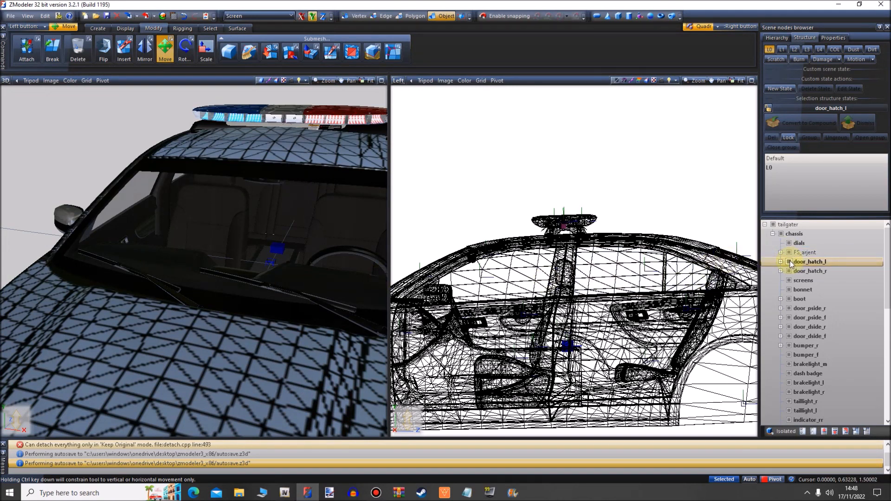
click(790, 263)
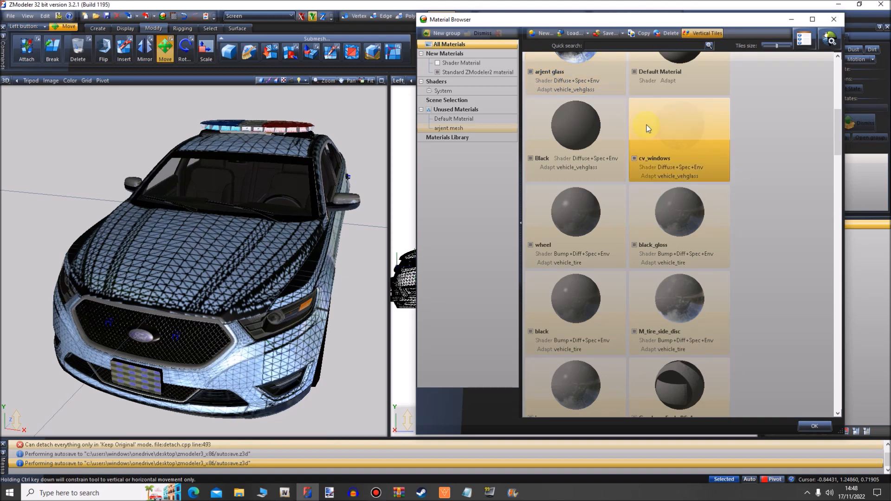
Move the glass materials cv_windows and grayglass to the end of the material list
drag(683, 149, 767, 171)
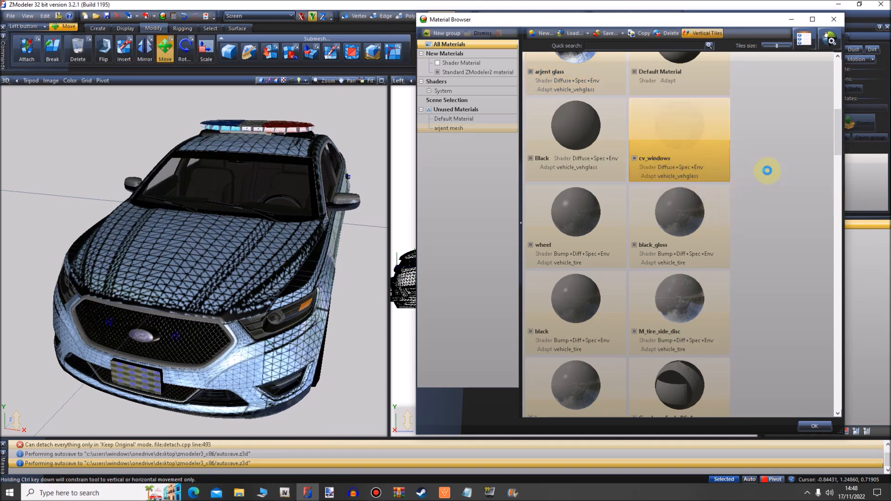
scroll(673, 247, down, 5)
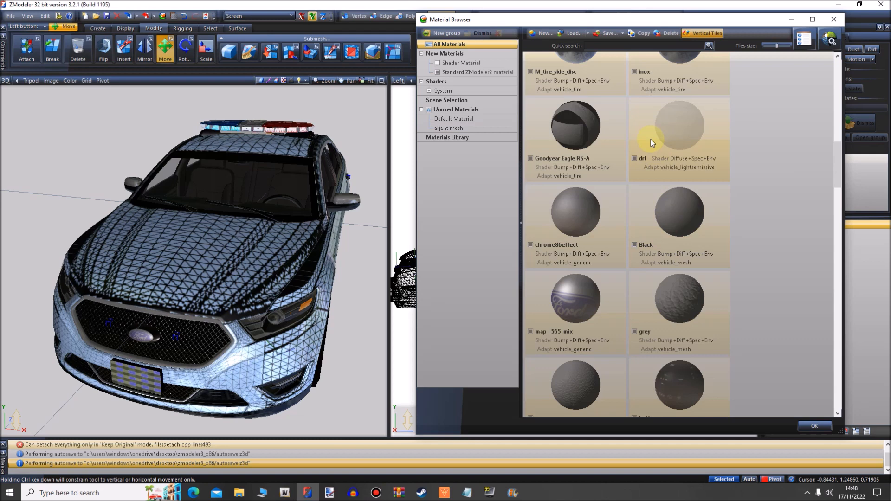
scroll(638, 145, down, 3)
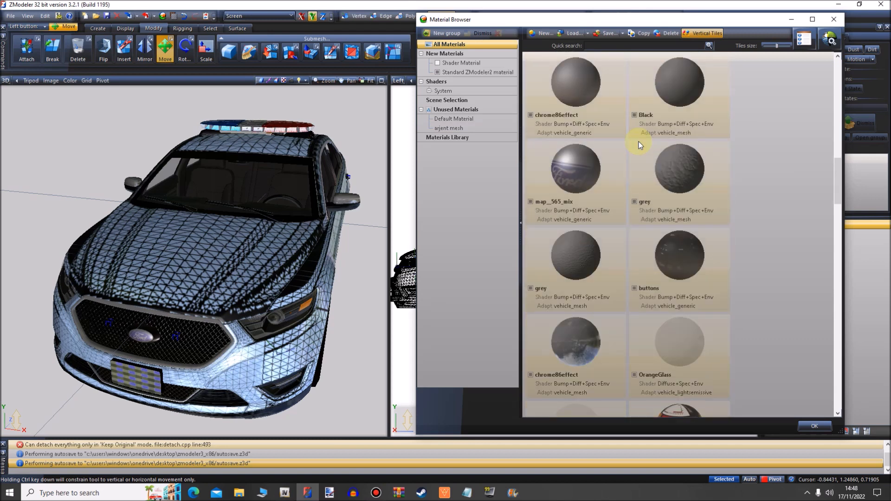
scroll(639, 141, down, 3)
click(639, 211)
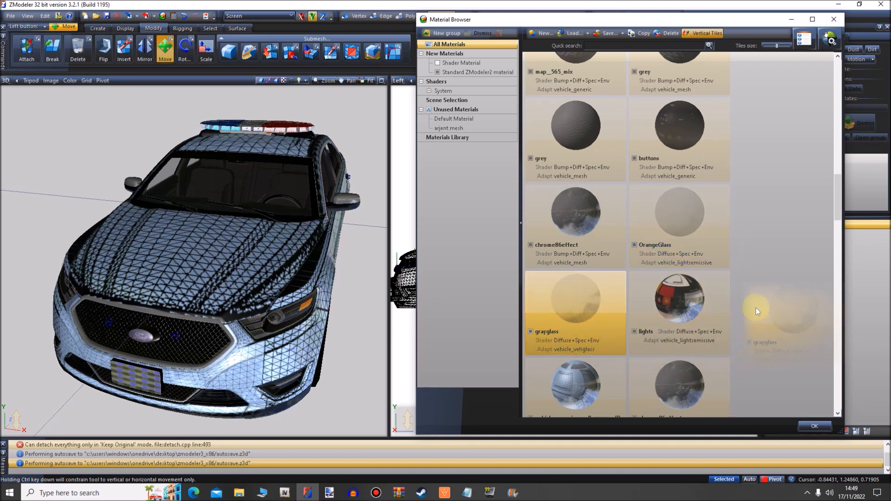
key(Delete)
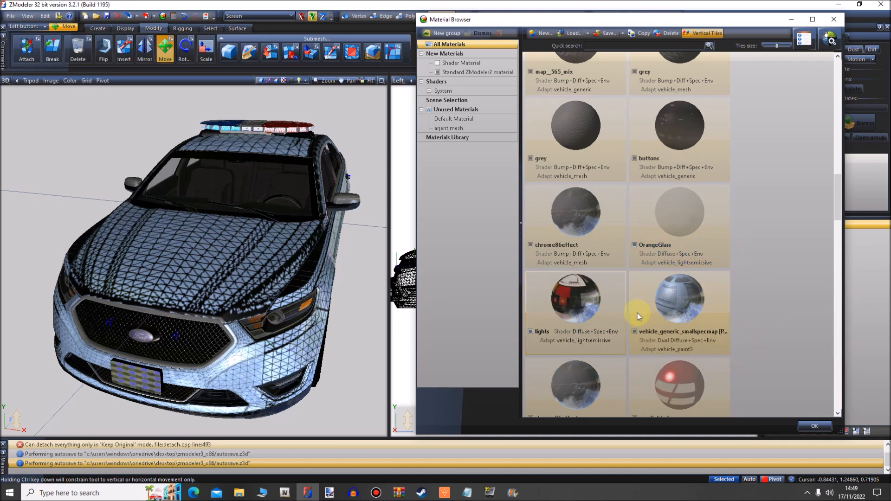
Identify the red glass material on the car's rear by toggling it, and move it to the end of the material list
scroll(639, 310, down, 3)
middle_drag(324, 315, 331, 401)
click(634, 288)
click(634, 287)
drag(641, 255, 761, 291)
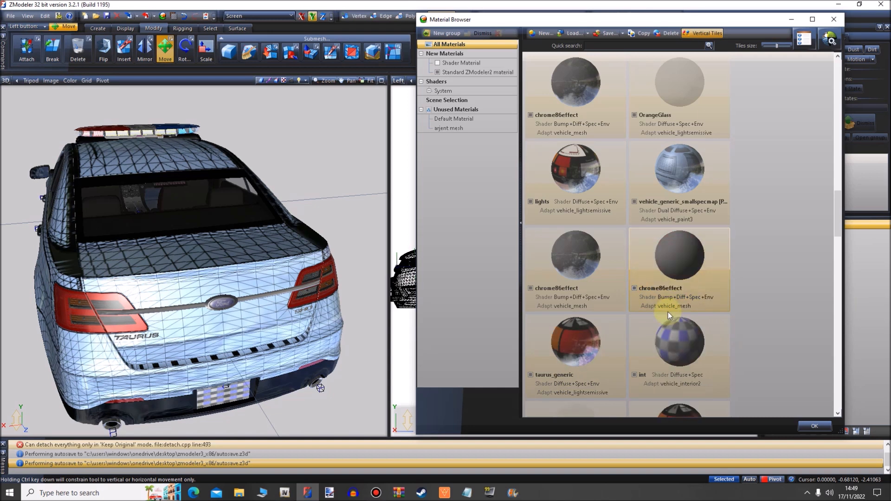
Move the vehicle_lightsemissive materials taurus_generic and taurus_generic_emis up the list, placing taurus_generic right after lights
drag(604, 327, 627, 195)
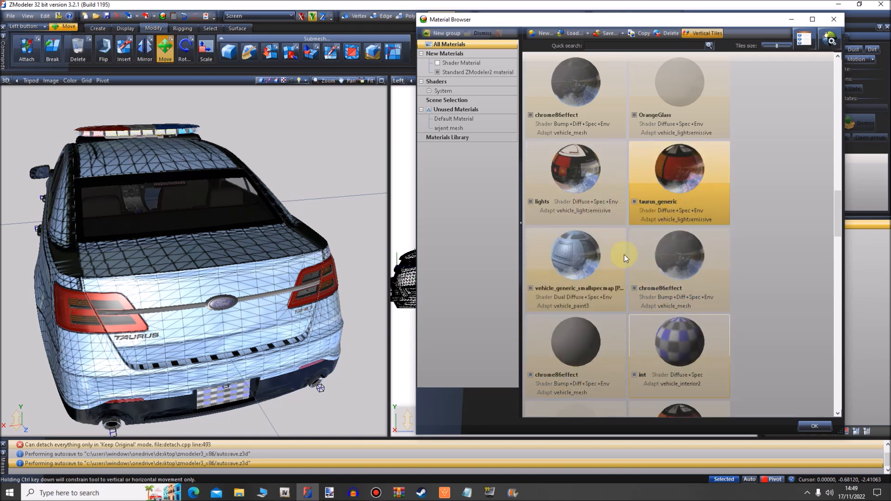
scroll(638, 253, down, 3)
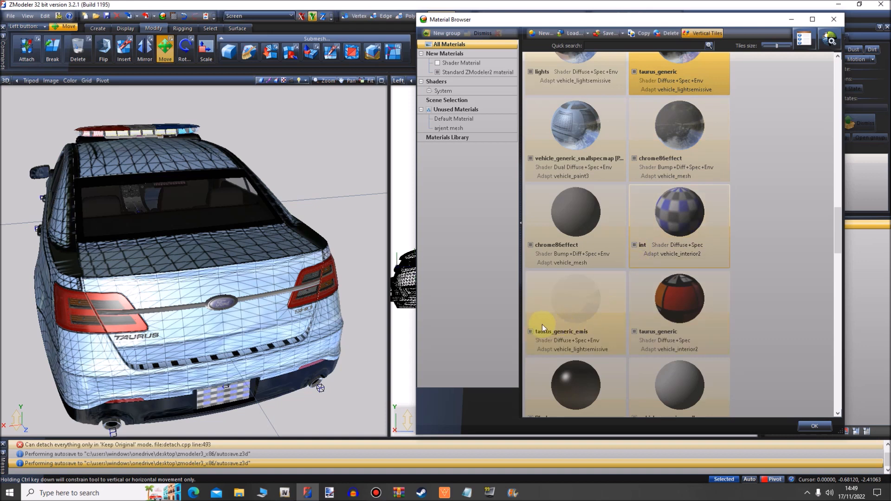
drag(540, 313, 629, 220)
scroll(640, 263, down, 5)
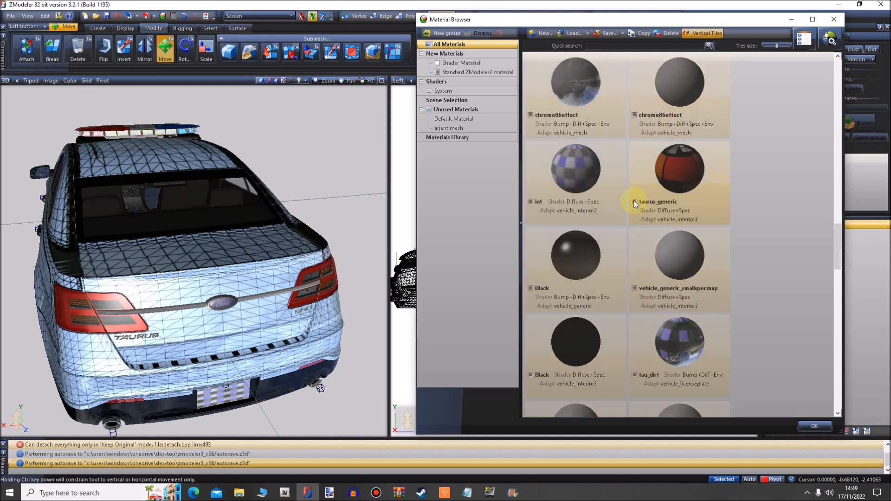
Move the remaining rear light glass material to the end of the material list and close the Material Browser
scroll(638, 207, down, 3)
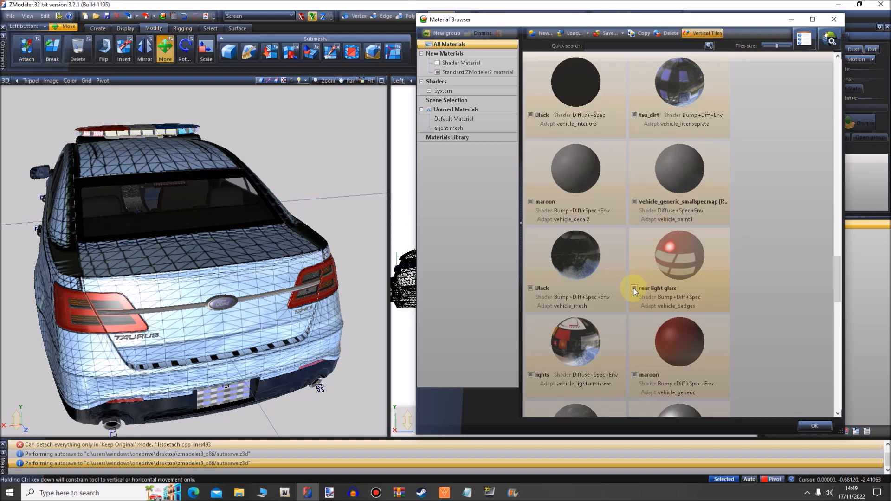
scroll(633, 288, down, 2)
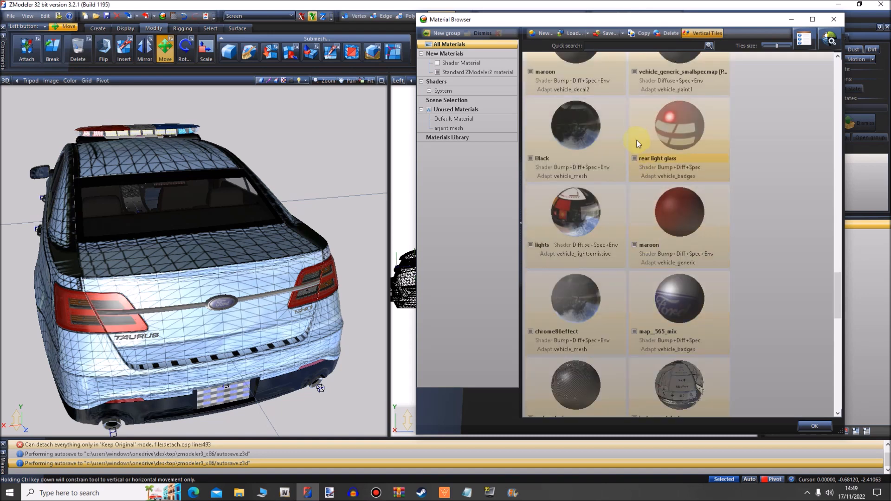
drag(639, 133, 687, 150)
drag(764, 167, 763, 166)
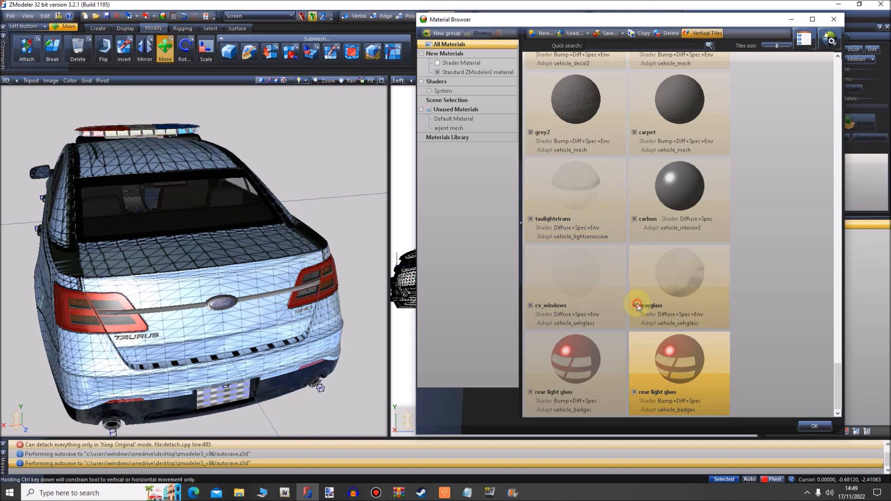
click(529, 391)
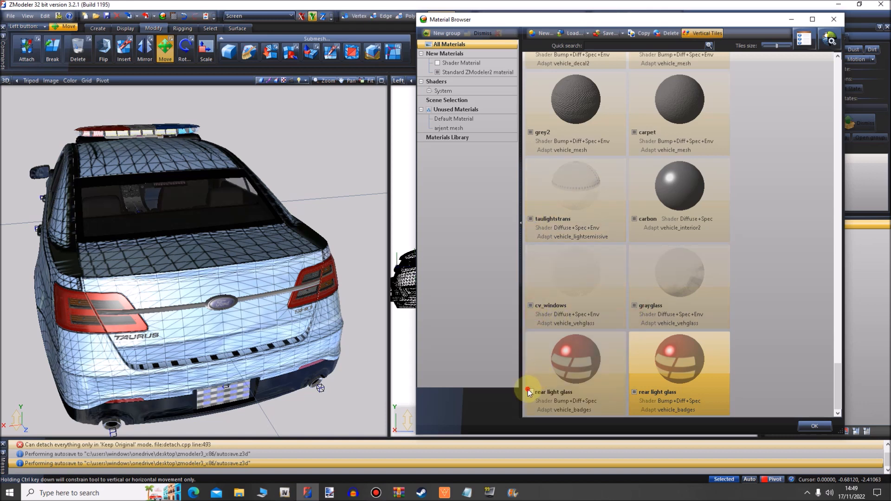
click(634, 392)
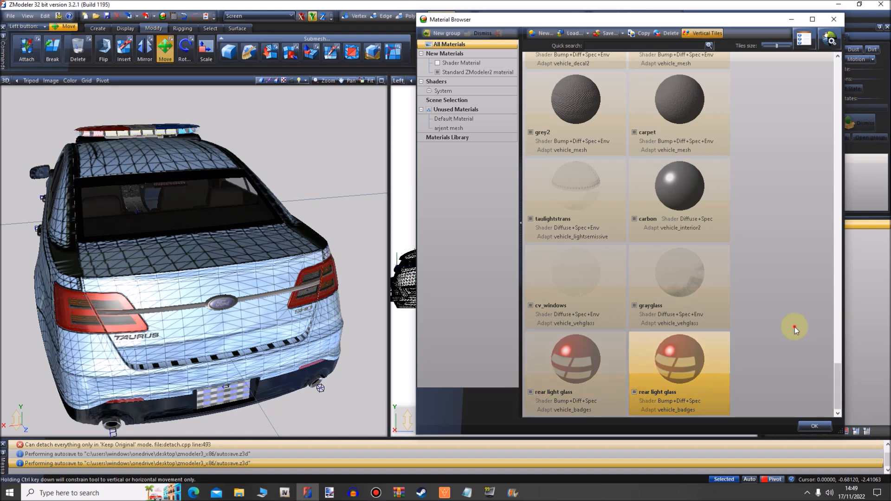
click(815, 426)
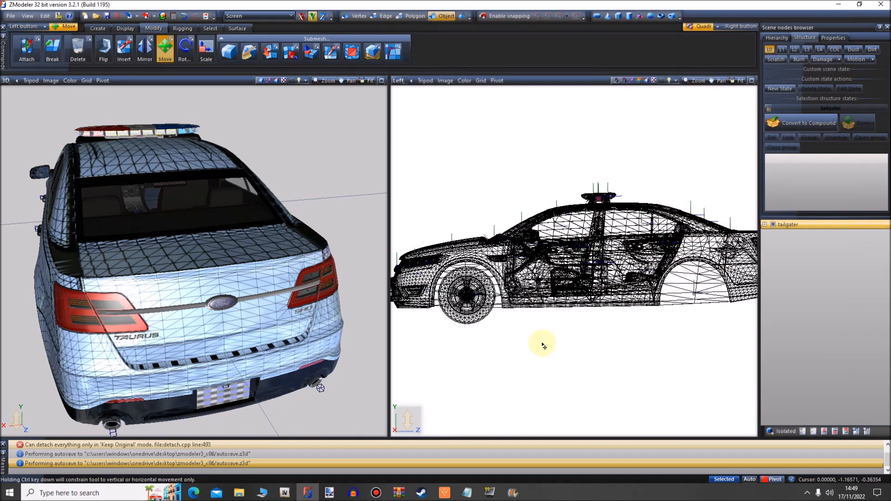
Rename the root node tailgater as police
click(790, 225)
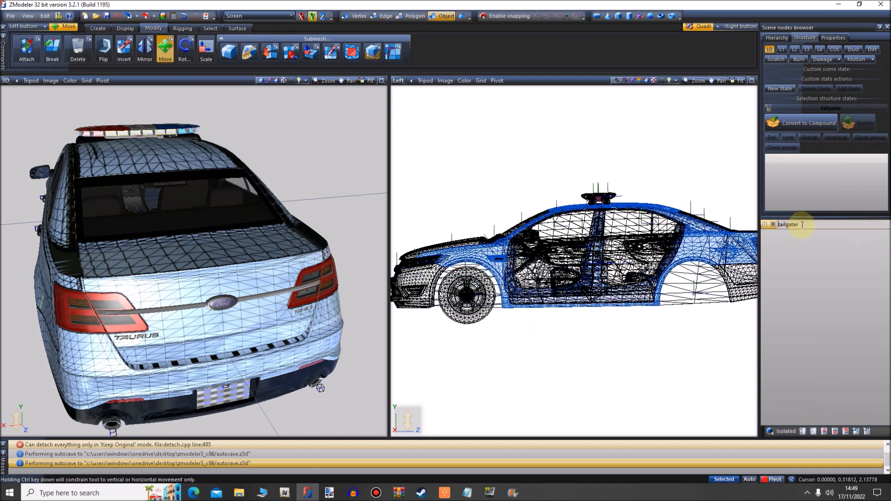
text(police)
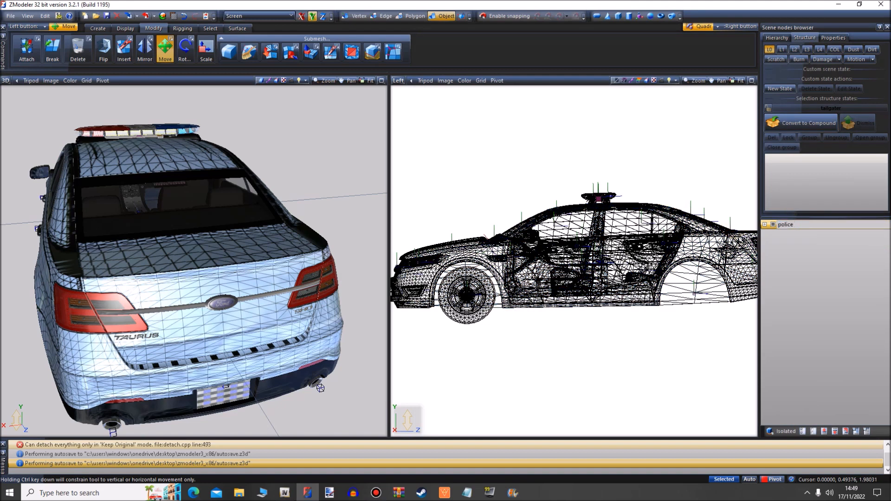
click(785, 292)
Export the model unlocked as police.yft in the ELS TUTORIAL folder, replacing the existing file, and clear the message log
middle_drag(134, 271, 135, 305)
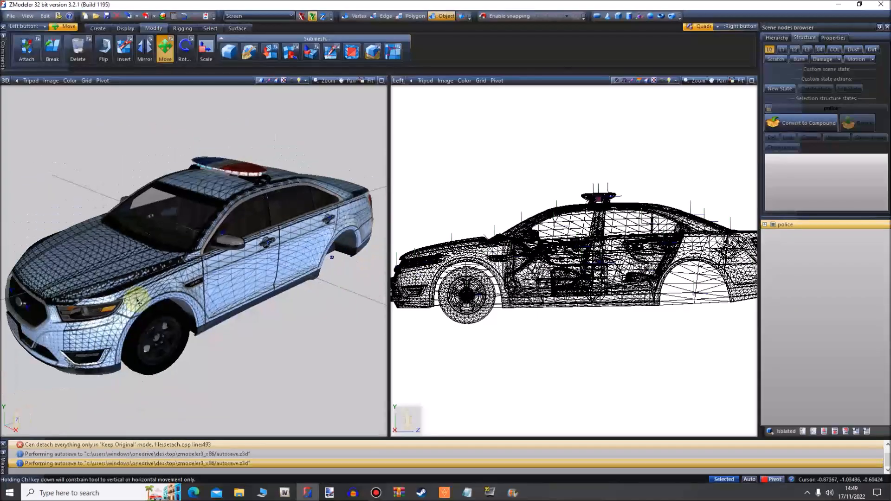
middle_drag(276, 135, 245, 157)
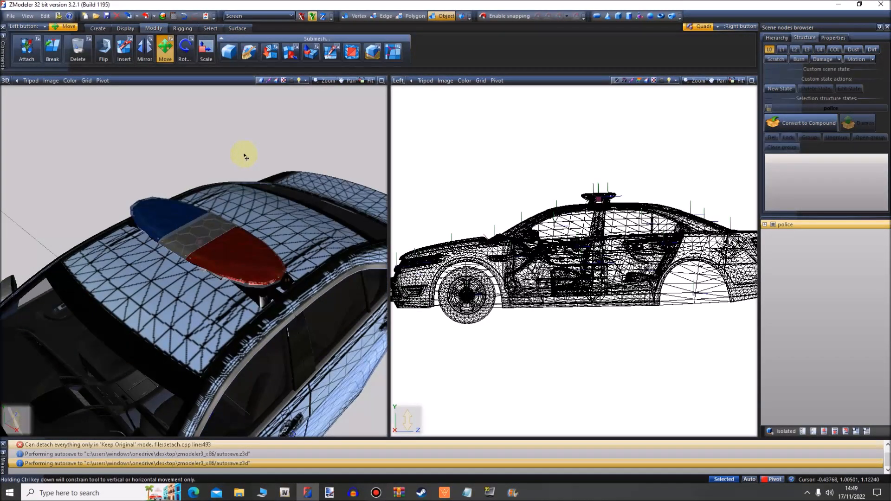
click(146, 18)
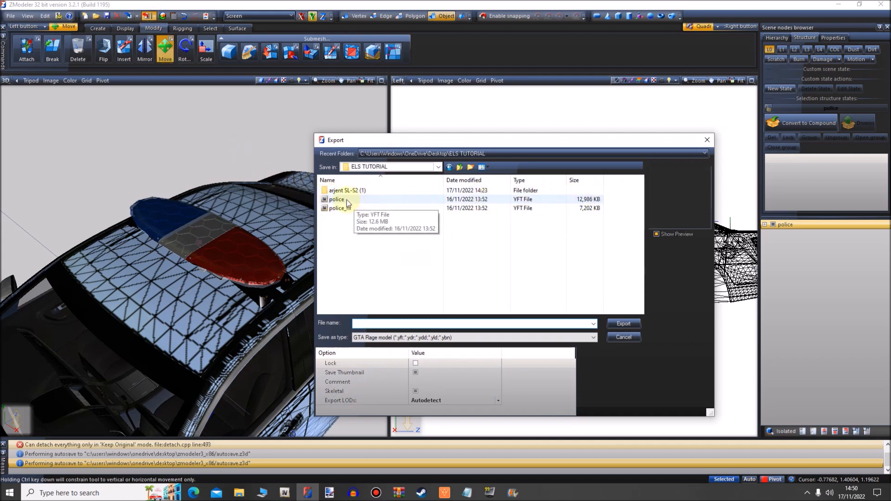
click(347, 204)
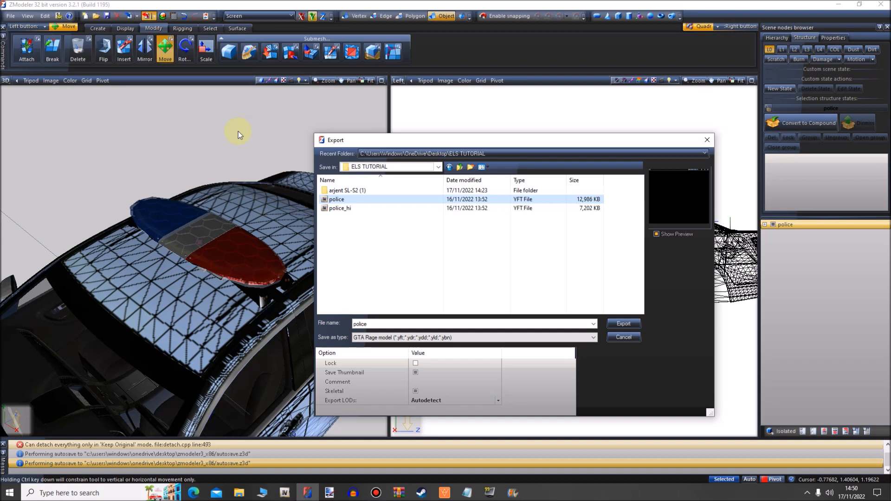
click(416, 361)
click(416, 363)
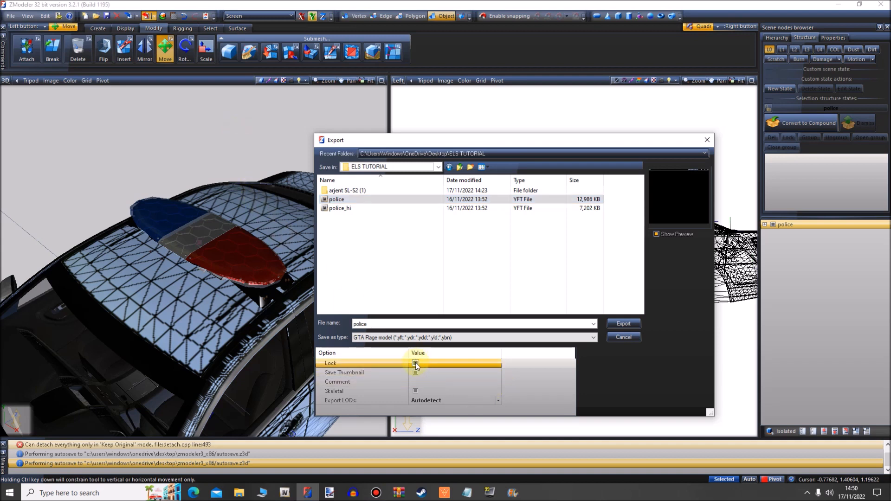
click(416, 363)
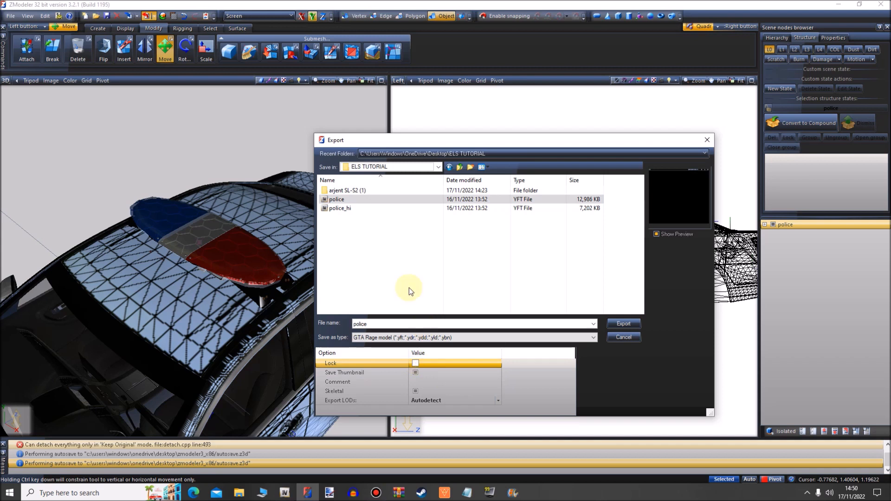
click(621, 325)
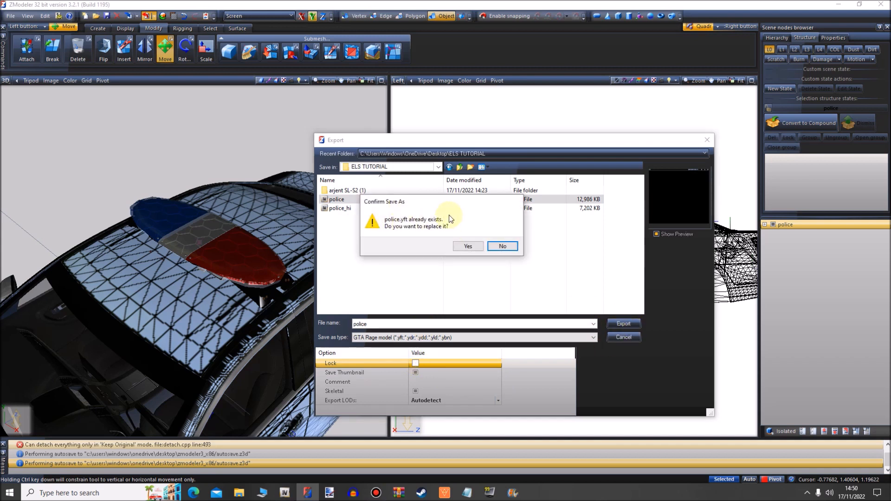
drag(446, 205, 446, 245)
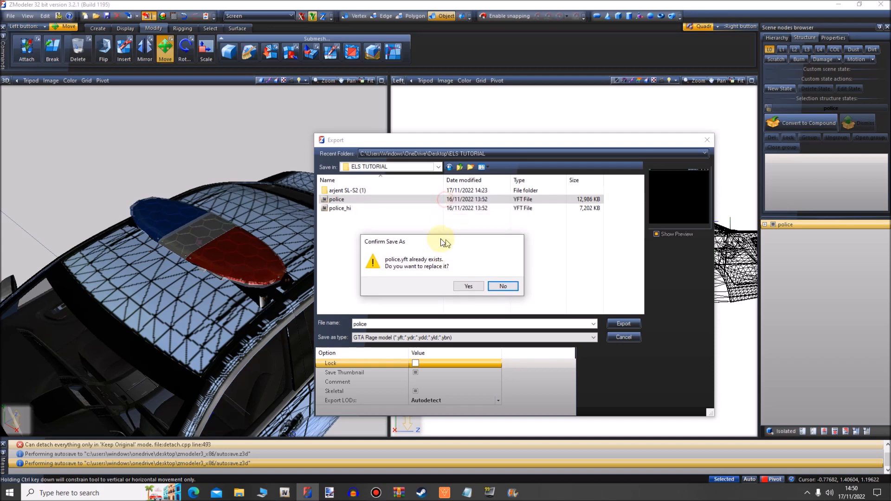
click(469, 288)
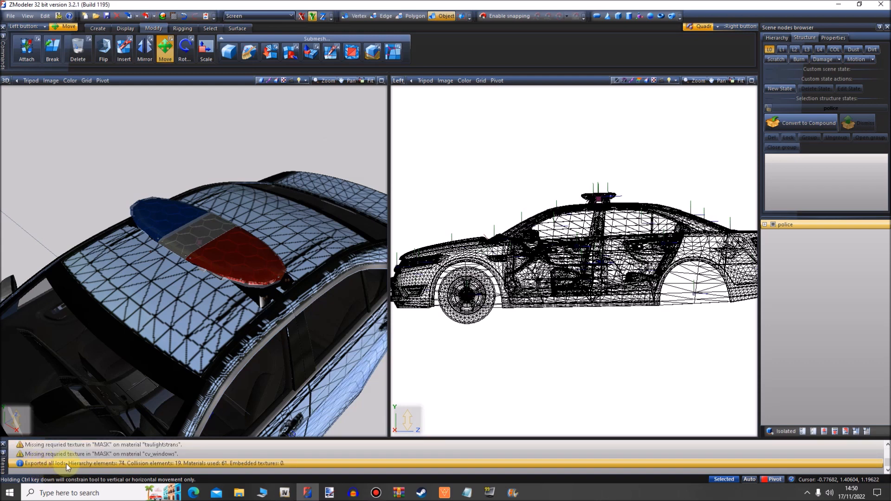
right_click(94, 464)
click(120, 442)
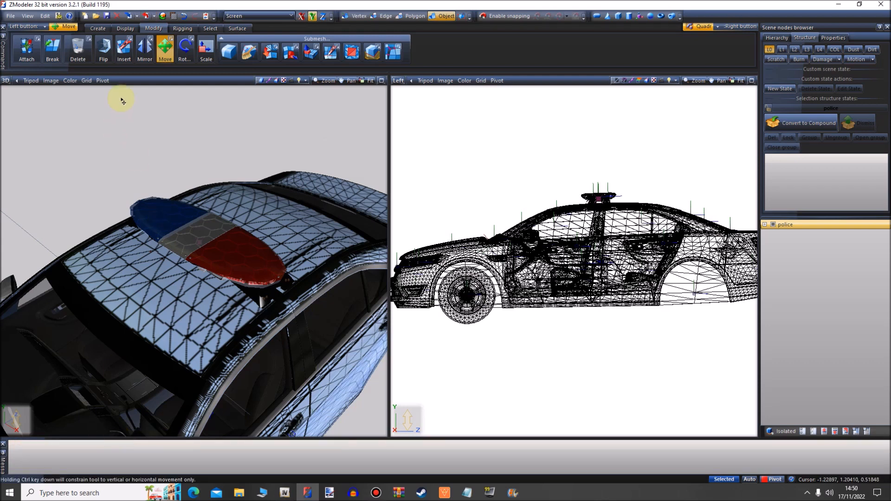
Export the model as police_hi.yft in the ELS TUTORIAL folder, replacing the existing file, and clear the message log
click(146, 17)
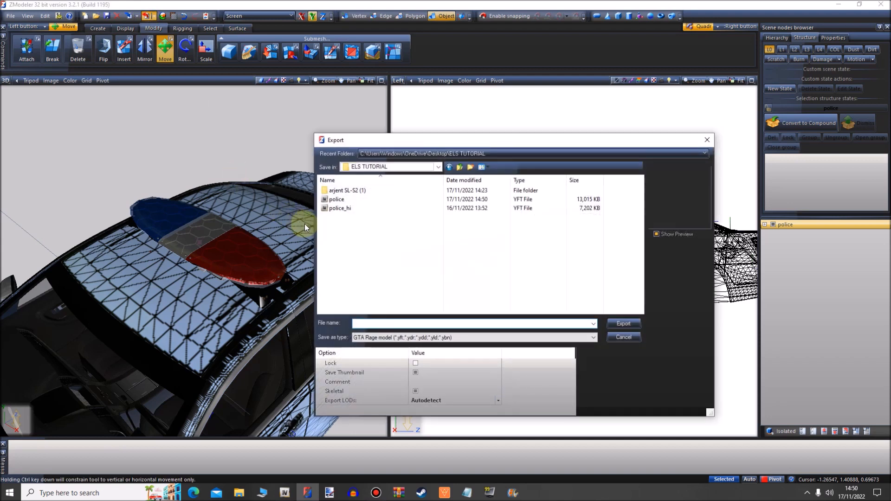
click(343, 210)
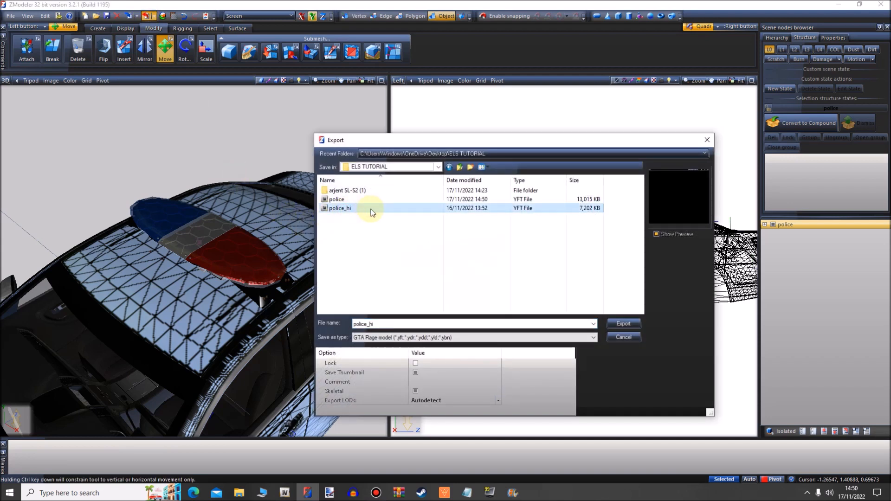
click(623, 325)
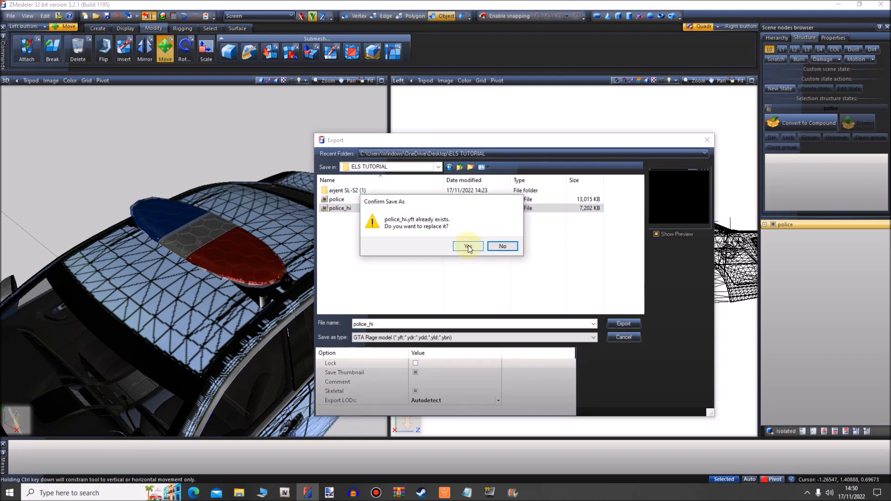
click(468, 246)
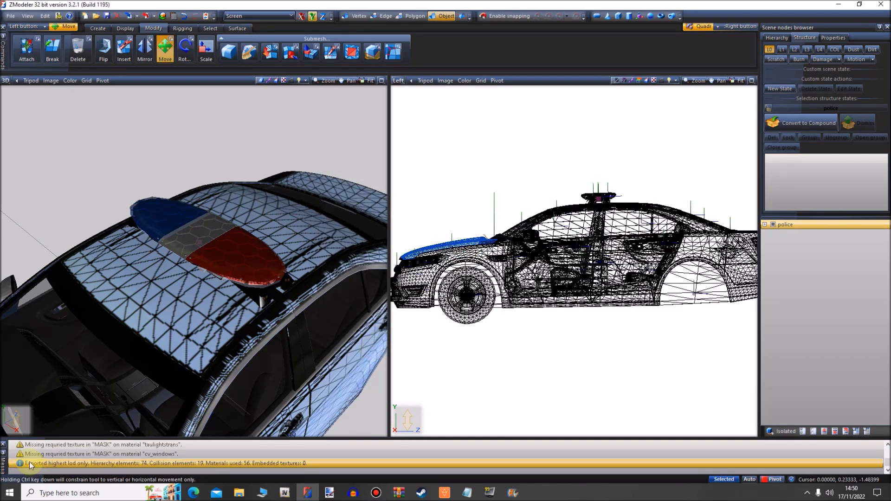
right_click(92, 464)
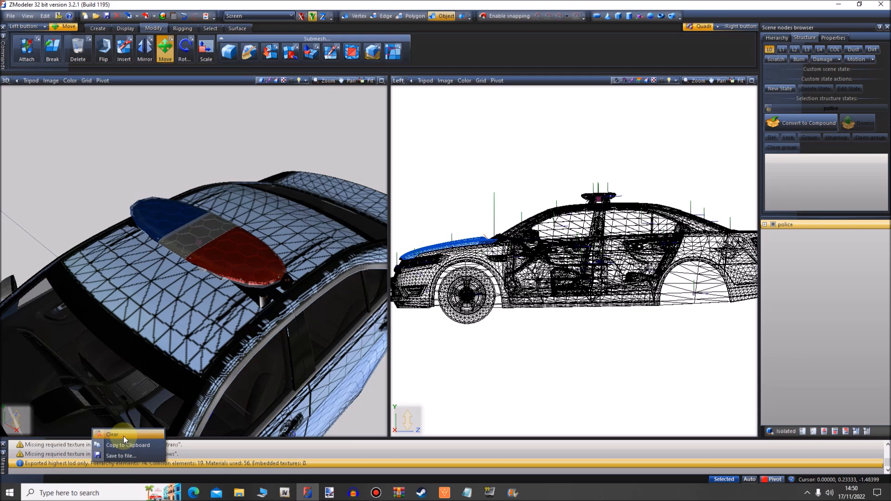
click(124, 436)
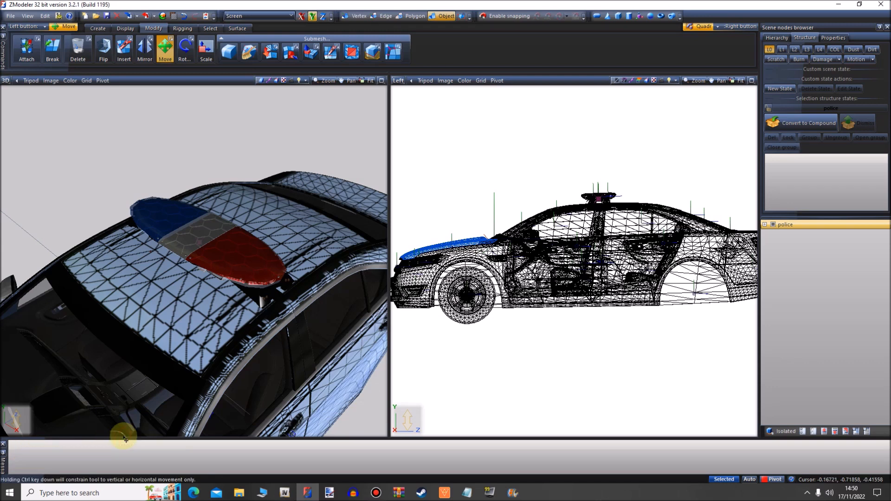
Switch to OpenIV and go to the patchday27ng folder under mods/update/x64/dlcpacks
click(840, 6)
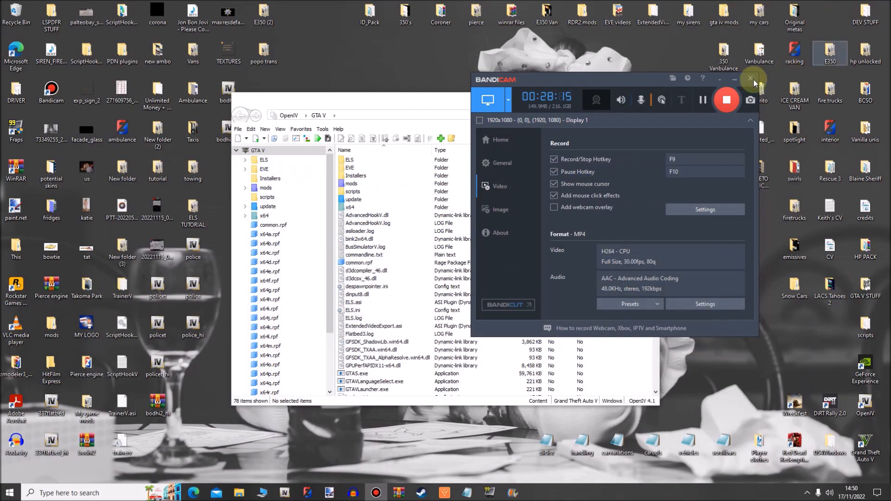
click(718, 82)
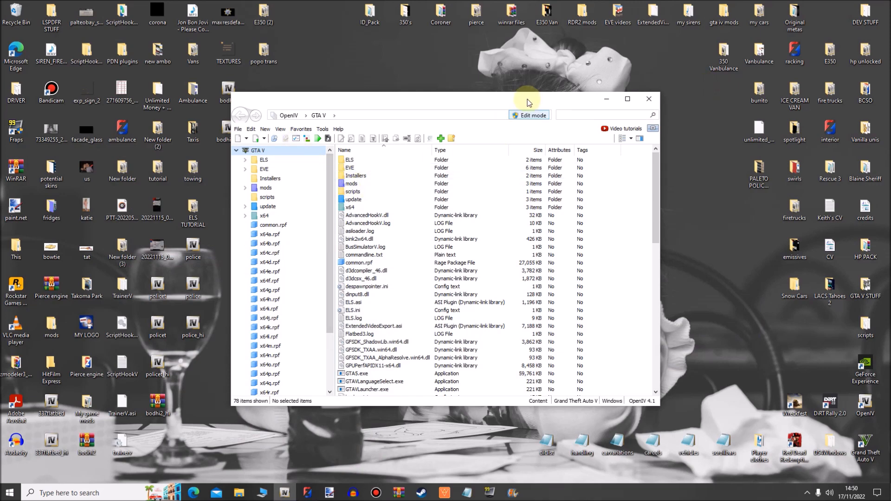
double_click(367, 186)
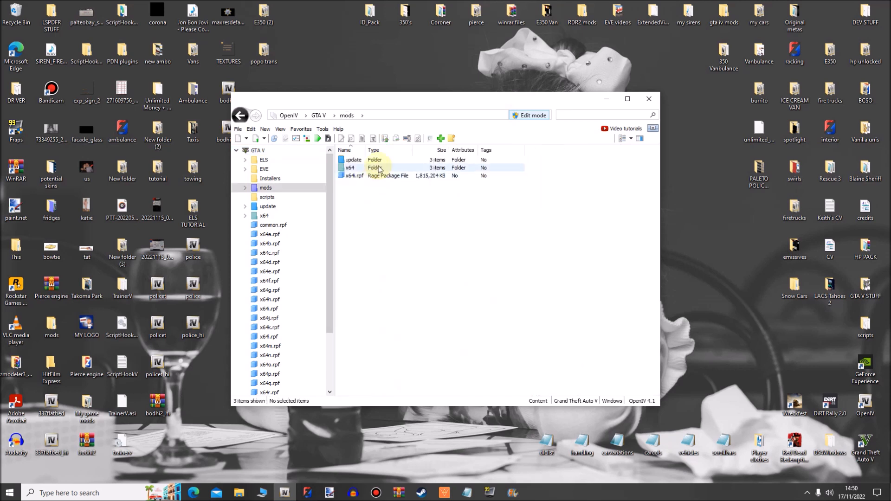
click(387, 160)
double_click(386, 159)
double_click(385, 162)
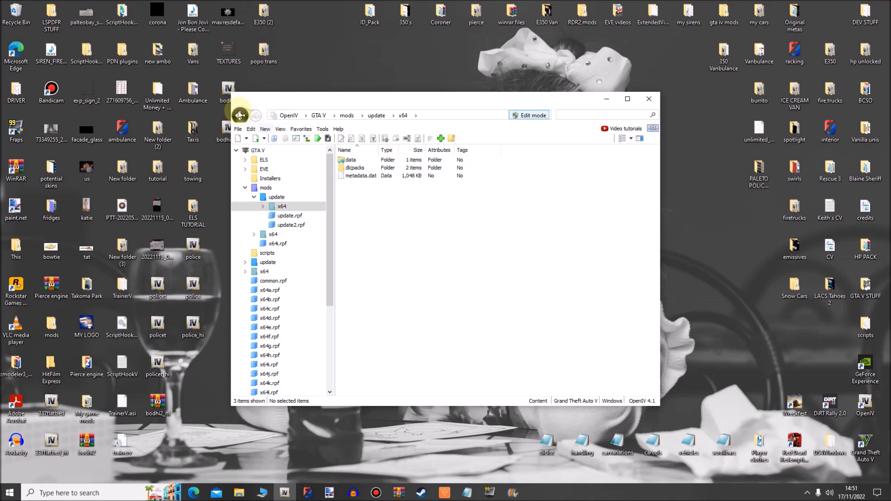
click(401, 170)
double_click(402, 170)
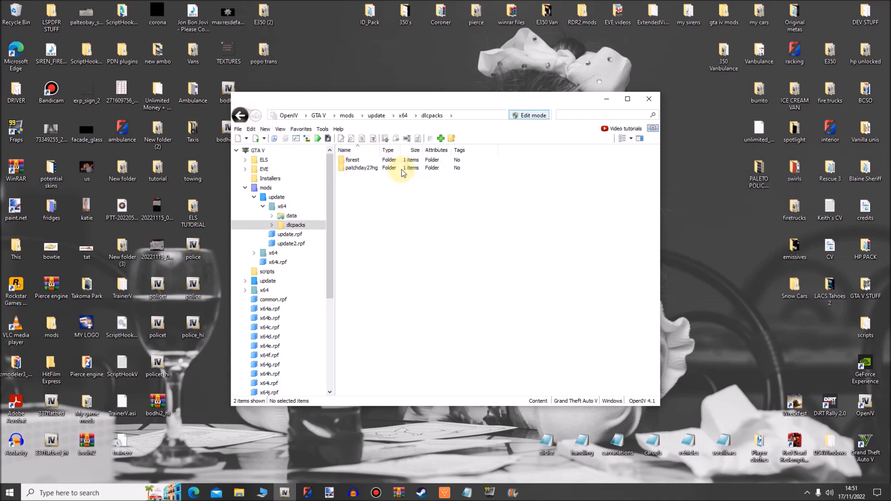
double_click(403, 168)
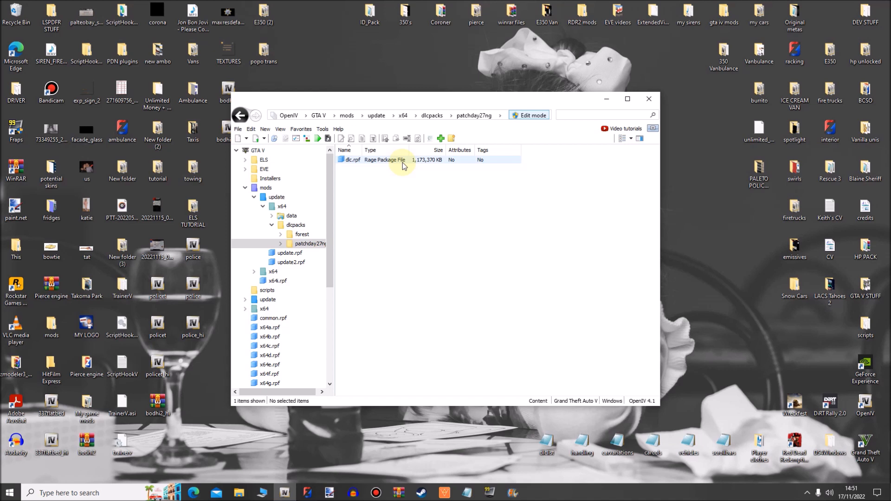
Open dlc.rpf and go through its x64 folder to the vehicles.rpf archive
double_click(403, 164)
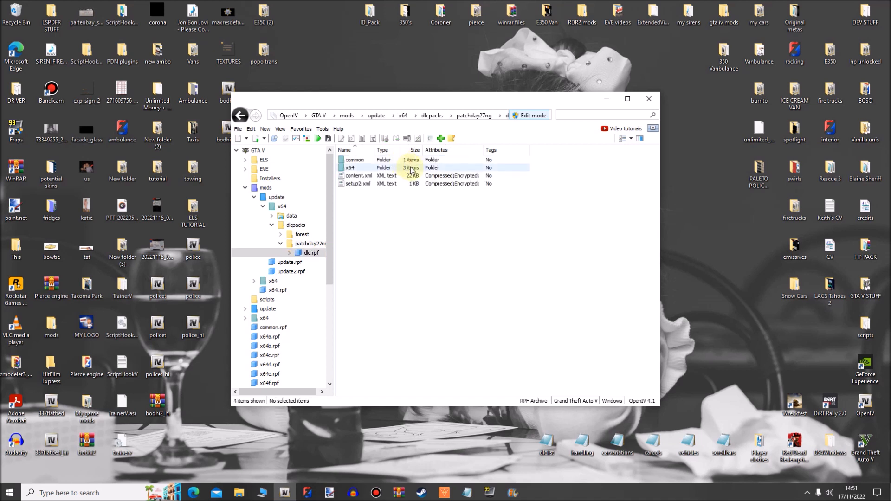
double_click(411, 169)
click(395, 168)
double_click(394, 168)
double_click(393, 160)
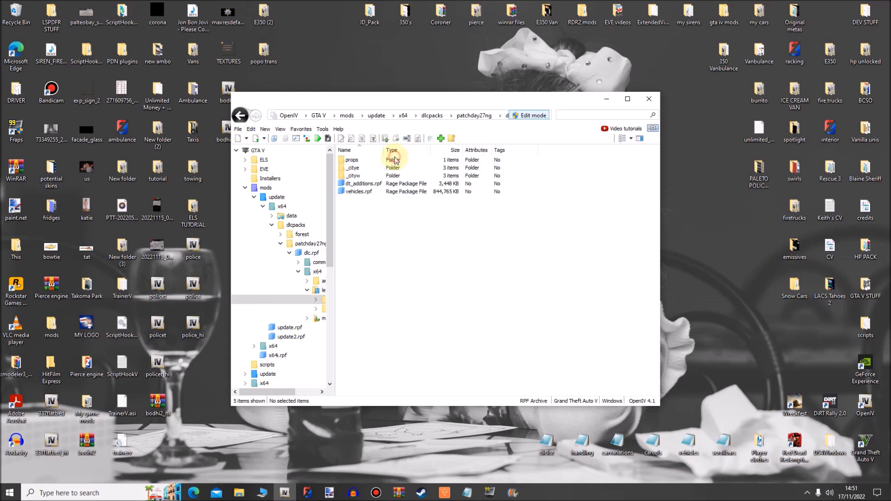
double_click(405, 191)
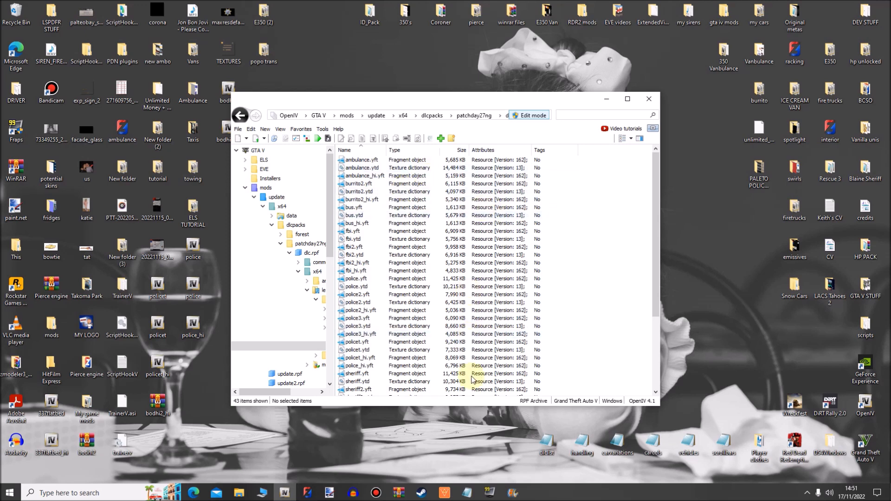
Add the open vehicles.rpf archive to the favorites under the name vehicles.rpf
drag(652, 173, 662, 140)
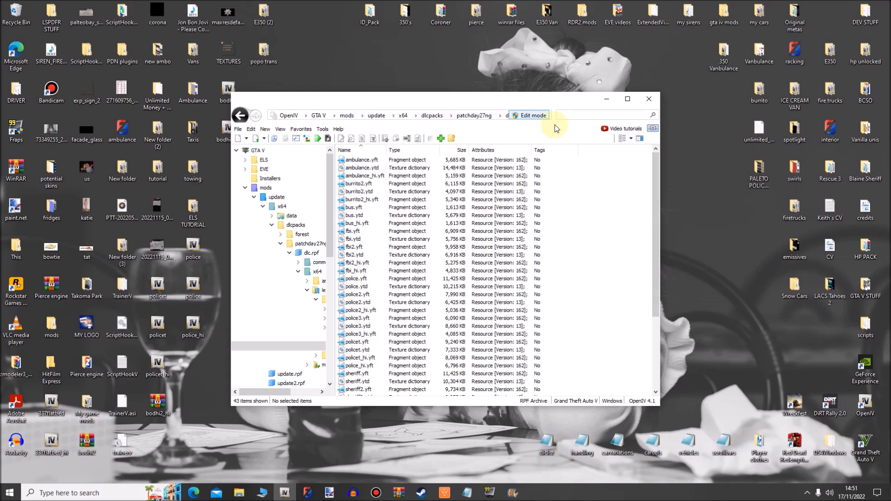
click(302, 129)
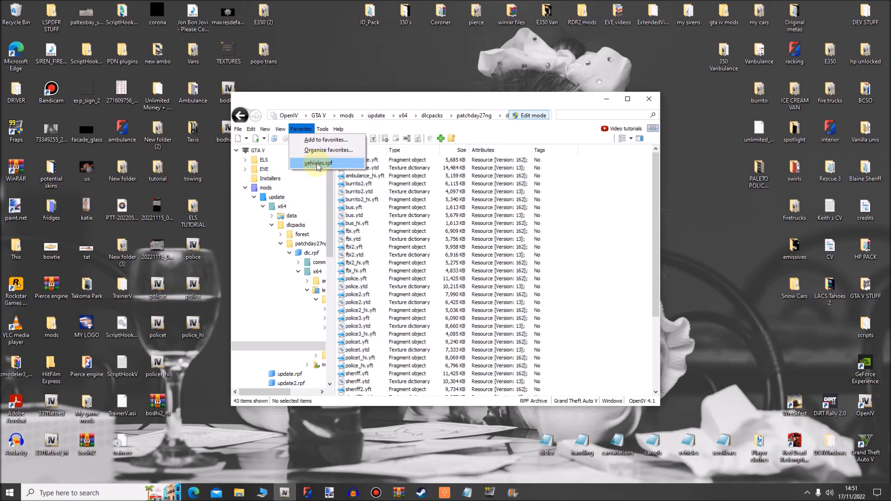
click(325, 139)
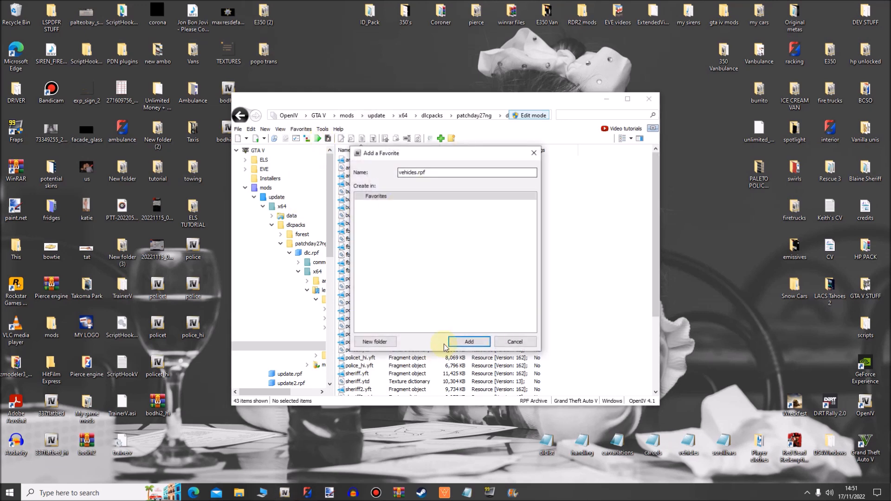
click(468, 341)
Return to the GTA V root folder and test reopening the patchday27ng vehicles.rpf archive from the favorites
click(265, 188)
click(245, 187)
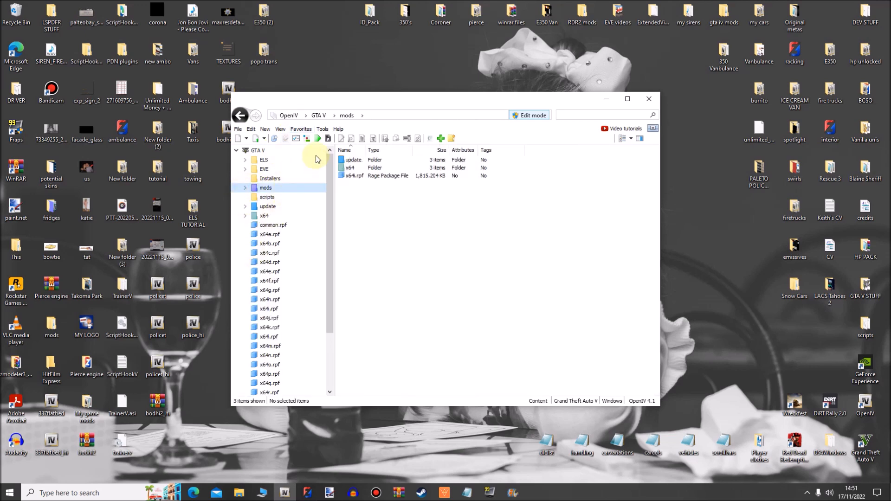
click(318, 116)
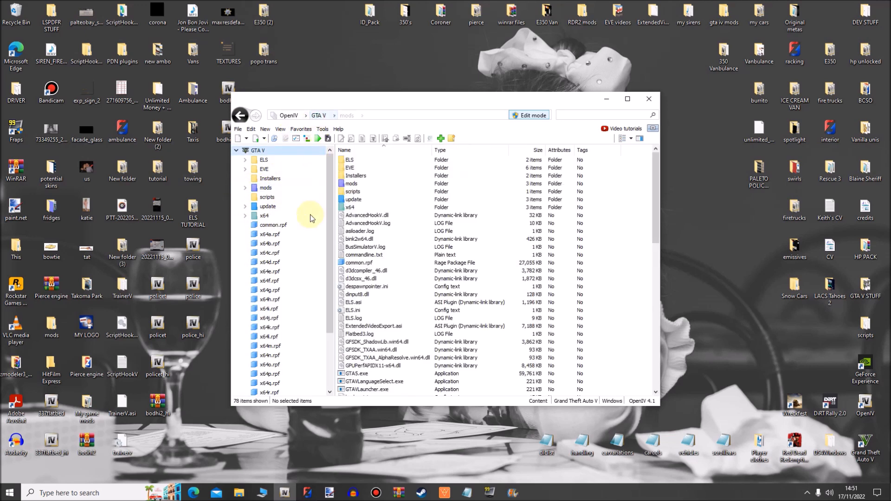
click(302, 130)
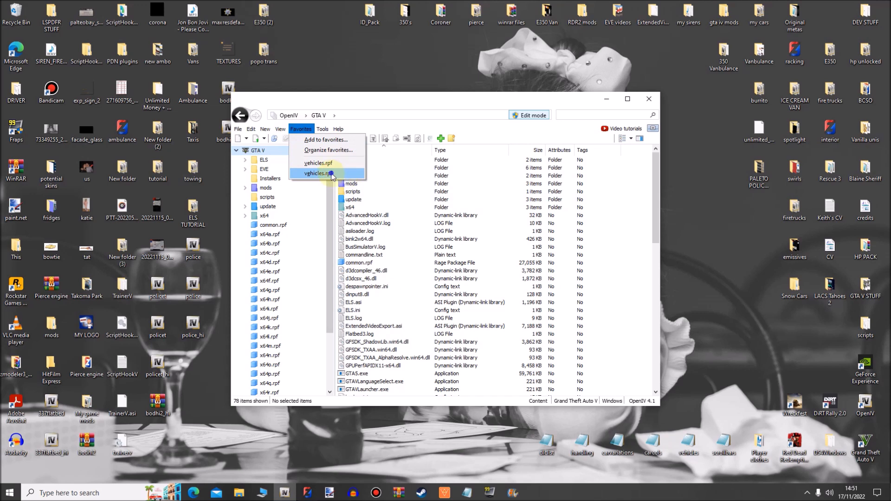
click(318, 173)
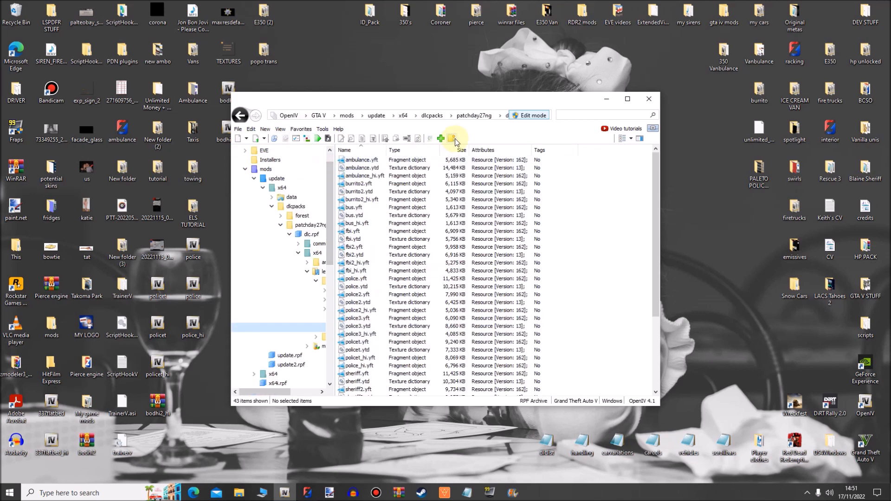
click(301, 129)
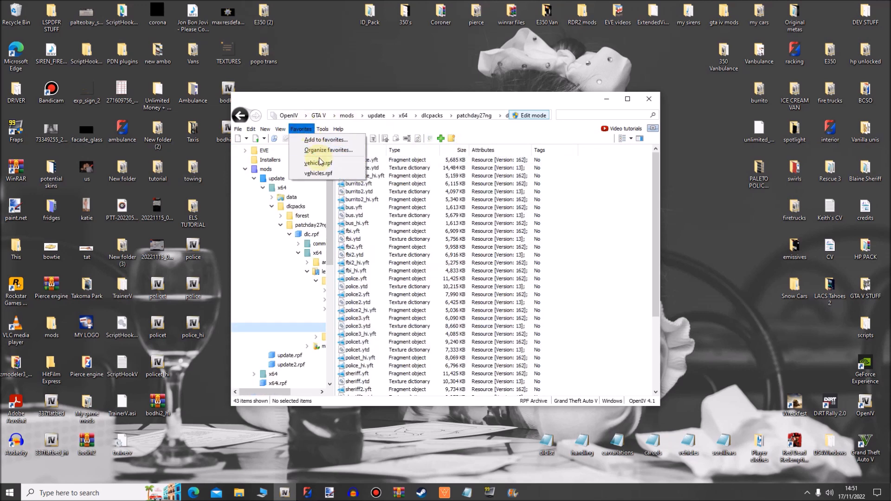
click(318, 174)
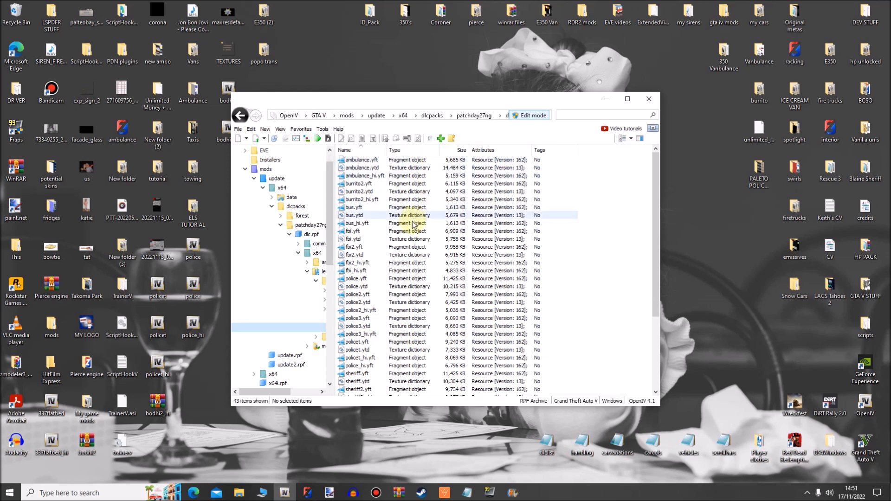
Delete the police and police_hi BAK files from the ELS TUTORIAL folder and import its police.yft, police.ytd and police_hi.yft into vehicles.rpf
click(455, 279)
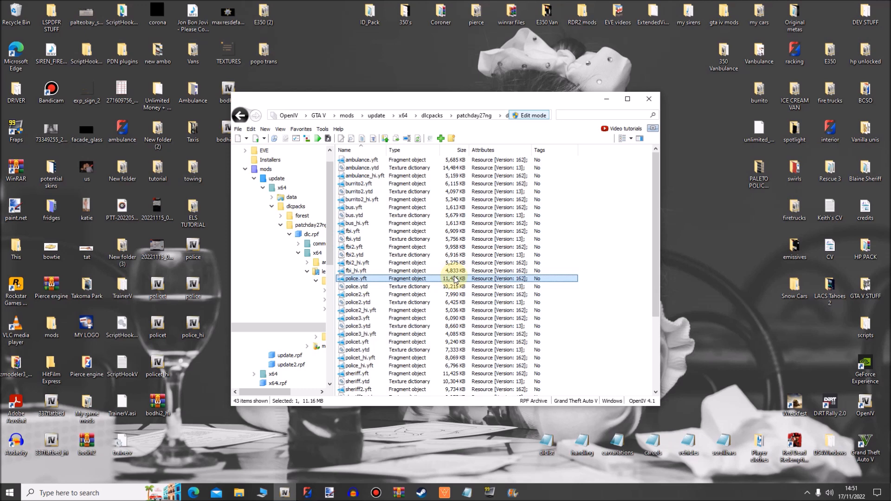
click(195, 220)
double_click(195, 220)
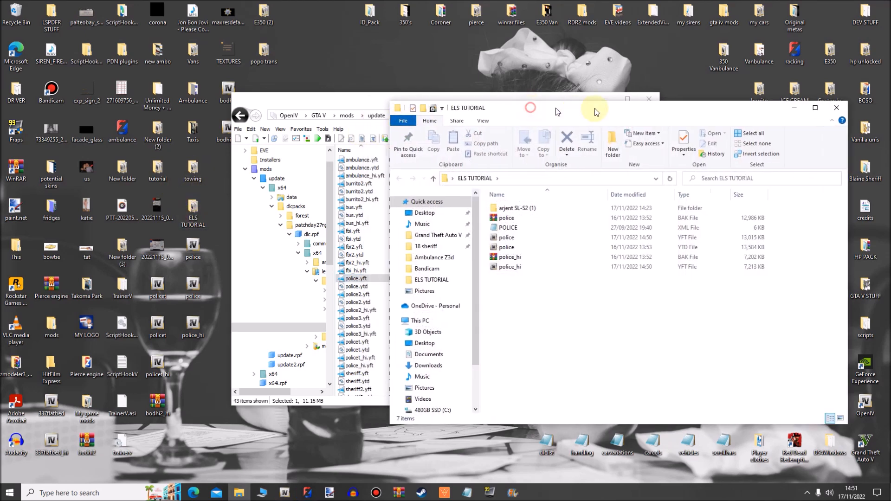
drag(415, 99, 213, 112)
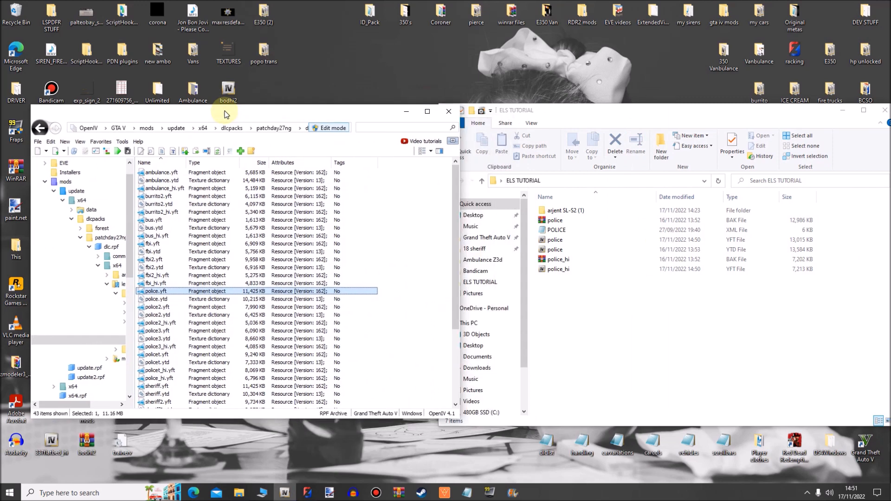
click(559, 223)
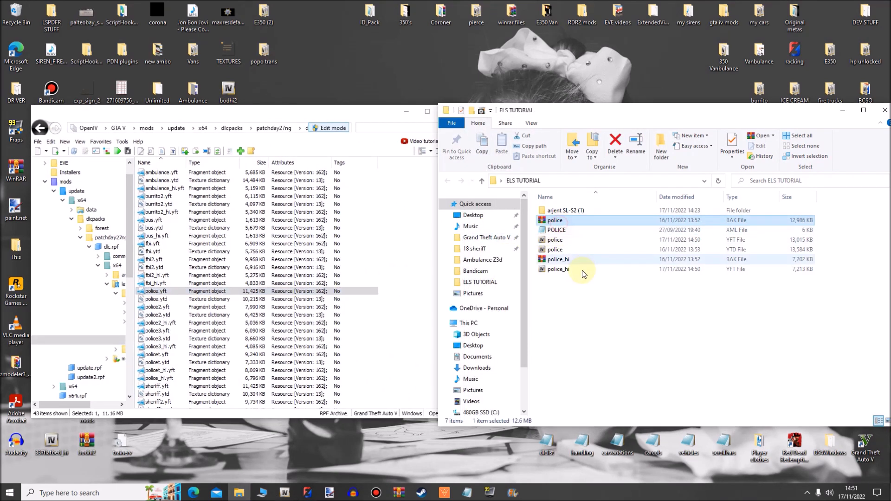
ctrl+click(583, 260)
right_click(584, 260)
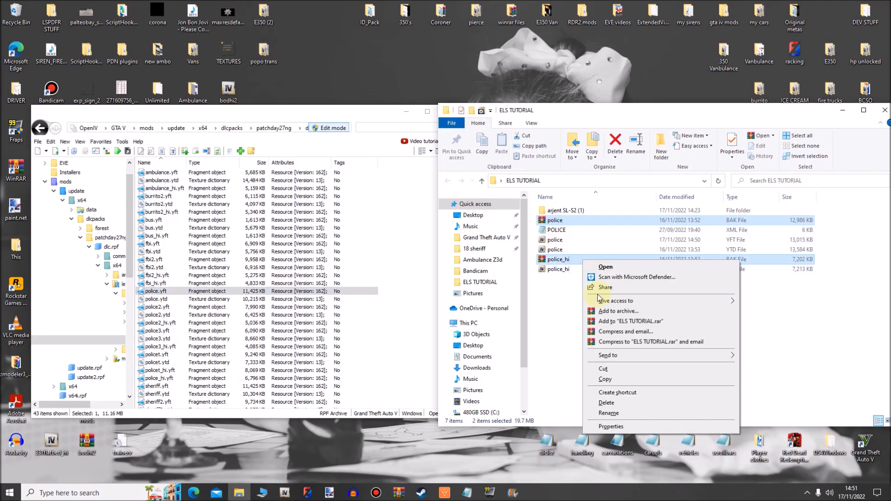
click(612, 403)
drag(545, 264, 424, 291)
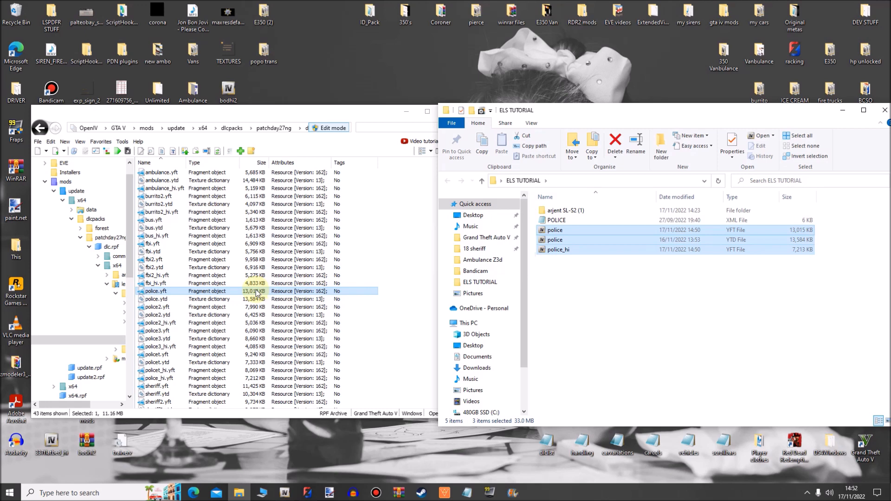
Import the arjent and arjent_n textures from the arjent SL-S2 folder into police.ytd with automatic MipMaps and automatic compression
click(256, 300)
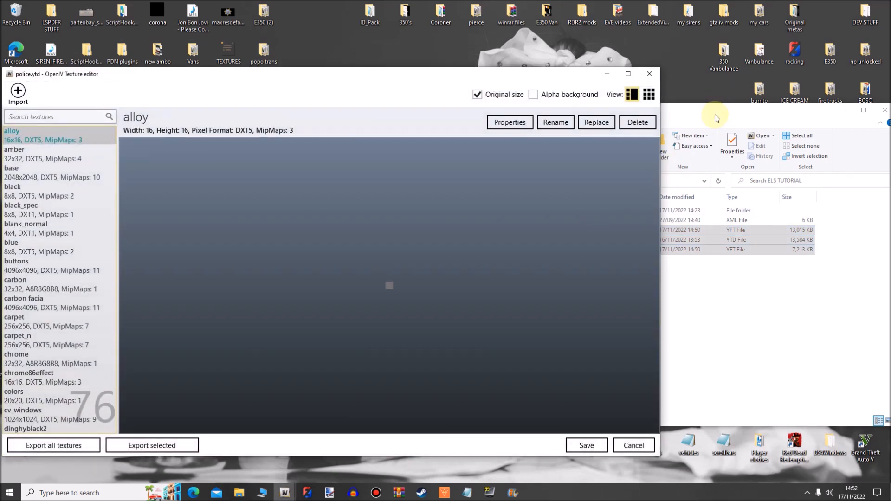
click(715, 114)
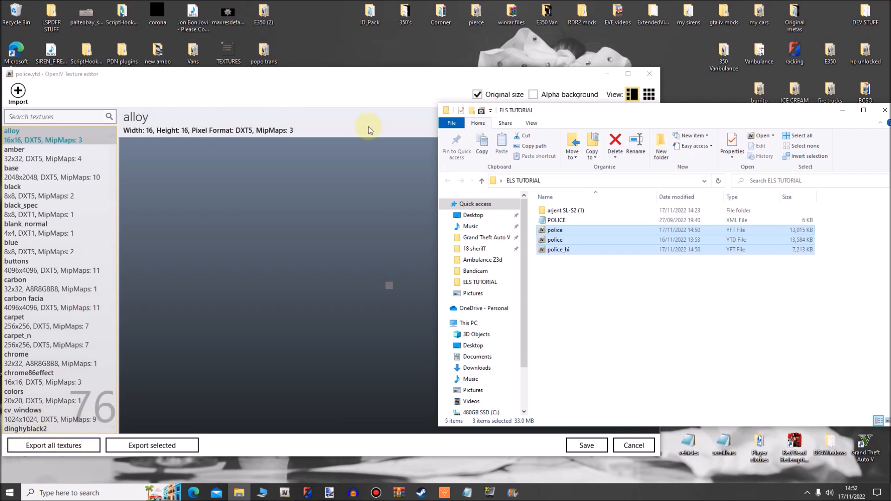
double_click(569, 210)
click(589, 213)
double_click(589, 214)
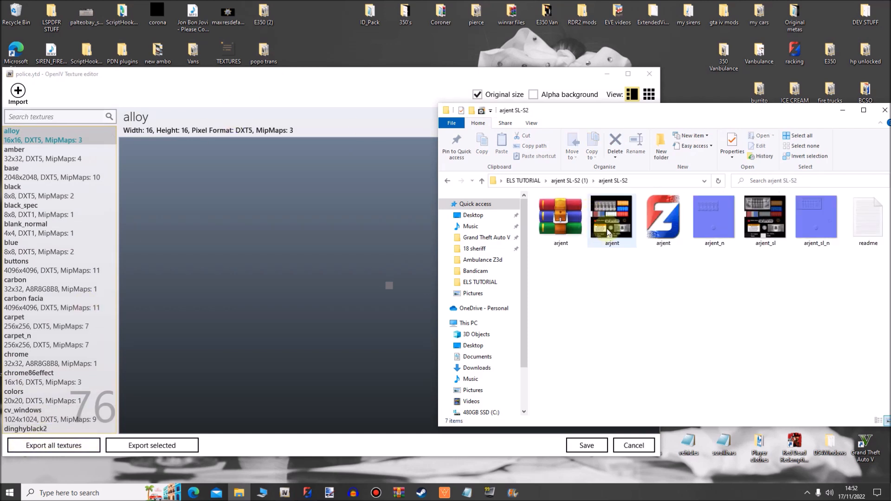
click(617, 226)
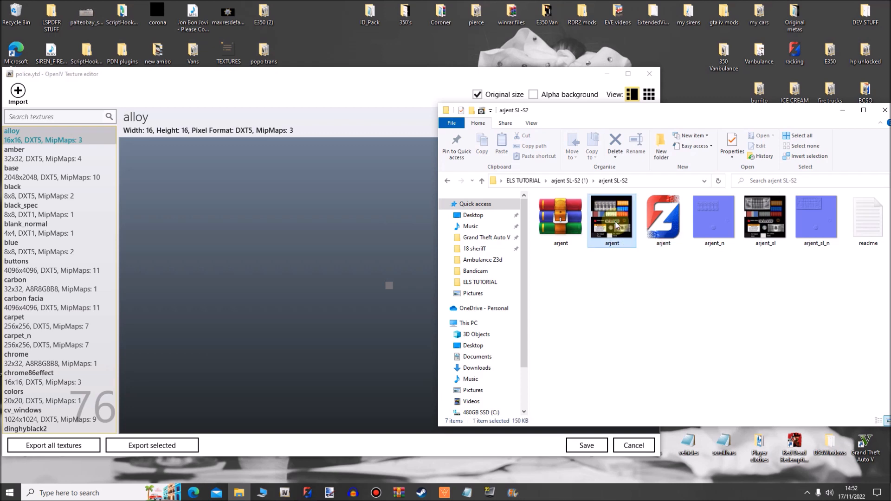
ctrl+click(702, 230)
drag(702, 231, 274, 274)
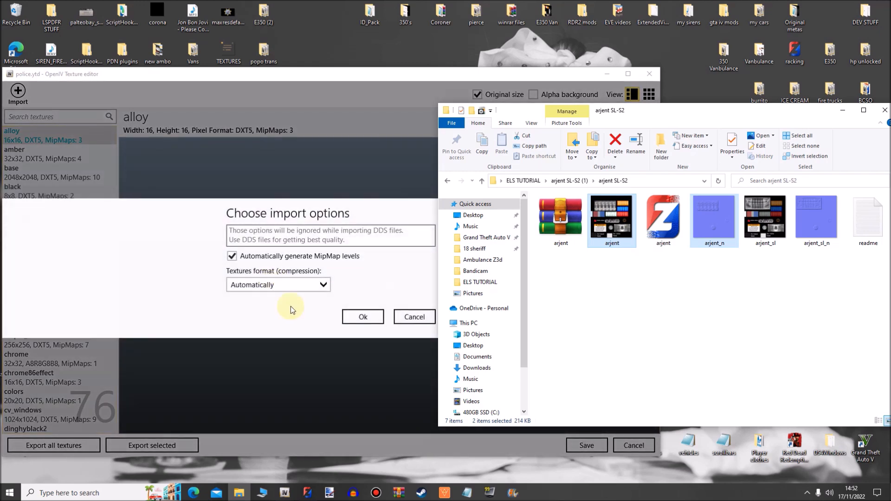
click(363, 317)
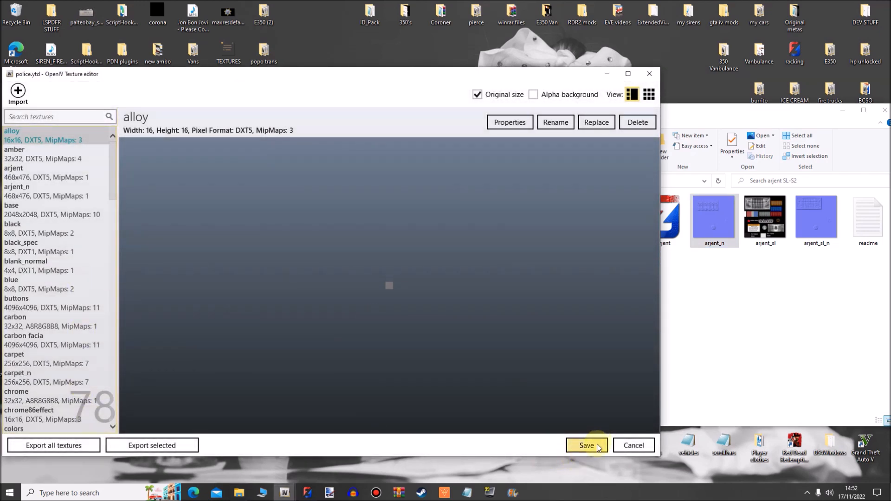
Check the imported arjent and arjent_n textures, save police.ytd and close the arjent SL-S2 folder
click(48, 174)
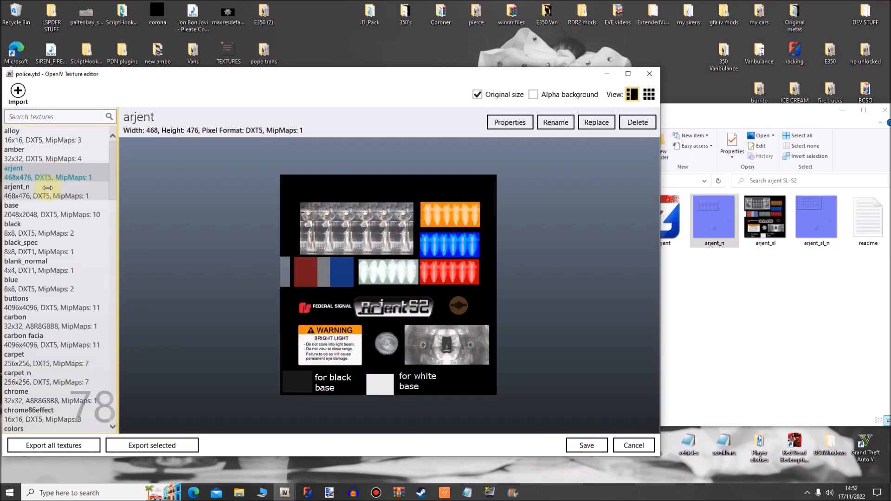
click(48, 188)
click(583, 445)
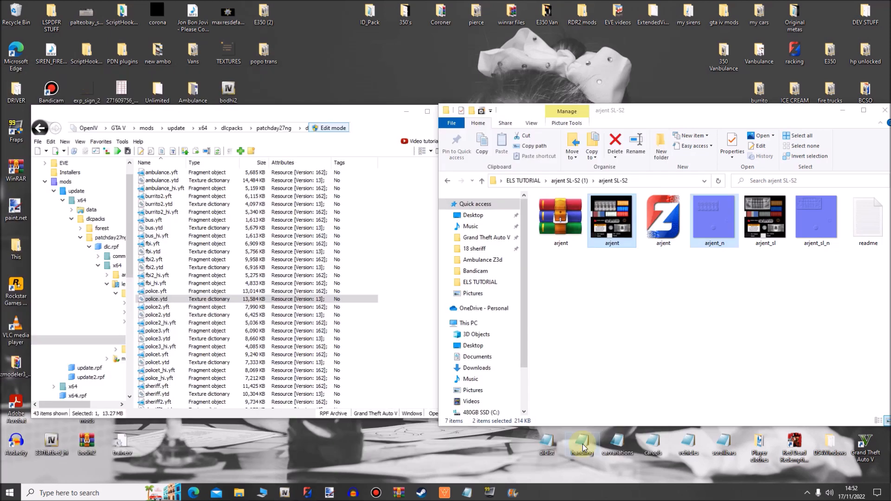
click(884, 111)
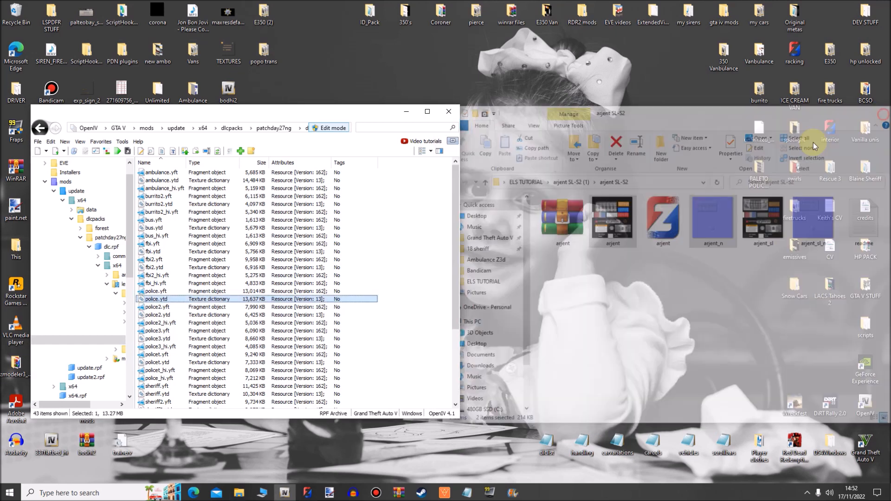
Preview police.yft in the model viewer, inspect the car and its light bar from another angle, and close the viewer
click(206, 291)
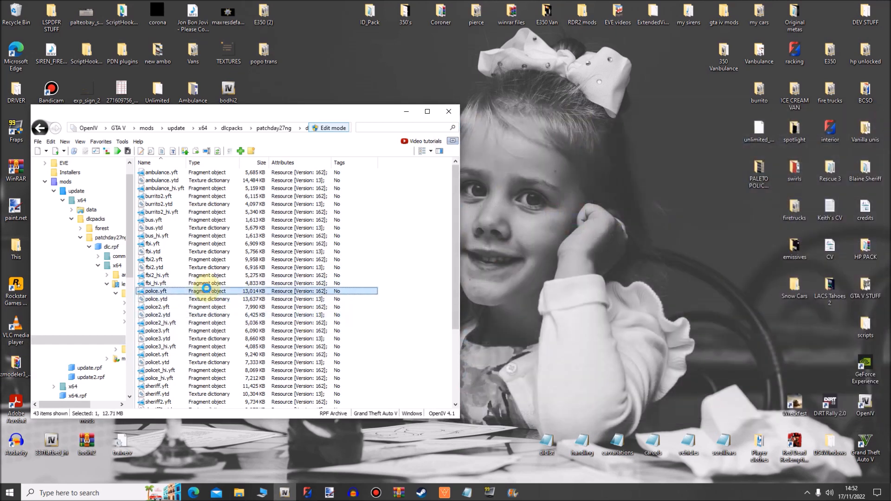
double_click(206, 290)
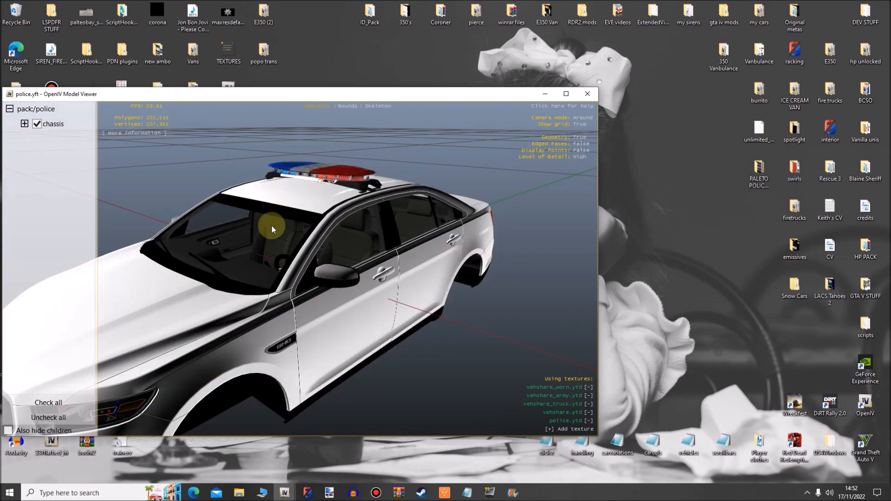
drag(272, 226, 569, 275)
click(587, 95)
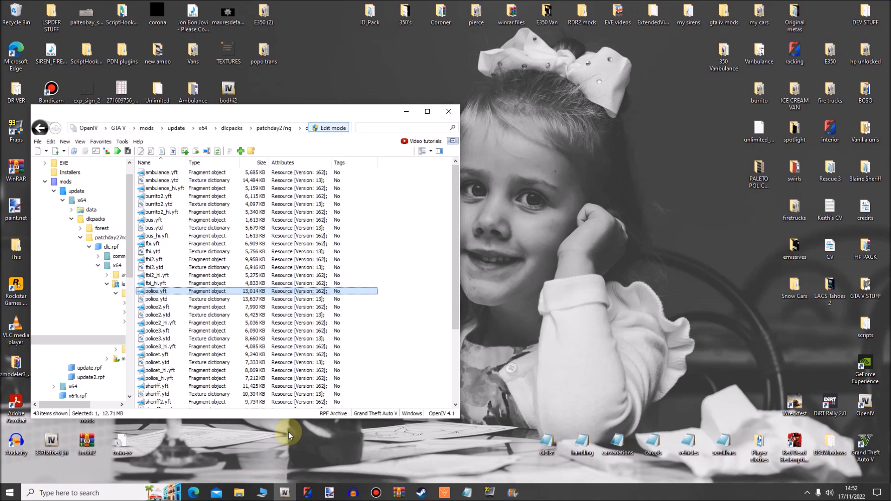
Switch to File Explorer and open the POLICE XML file from Grand Theft Auto V/ELS/pack_default
click(239, 494)
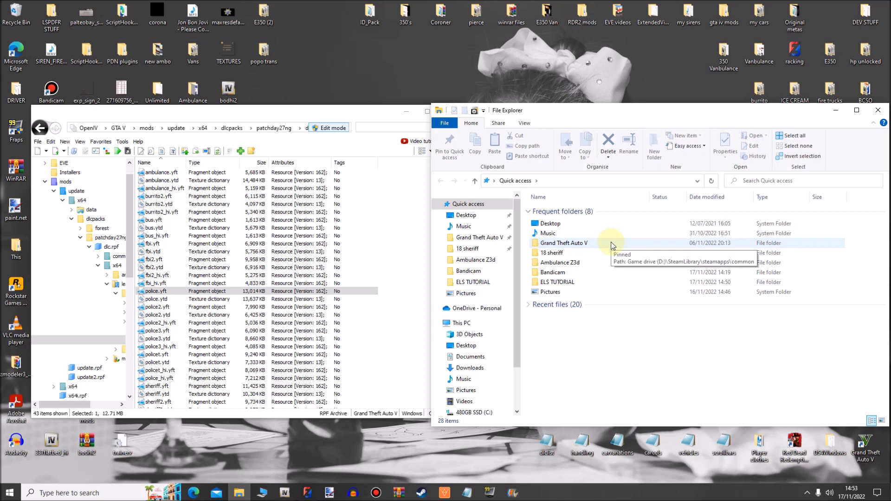
double_click(612, 244)
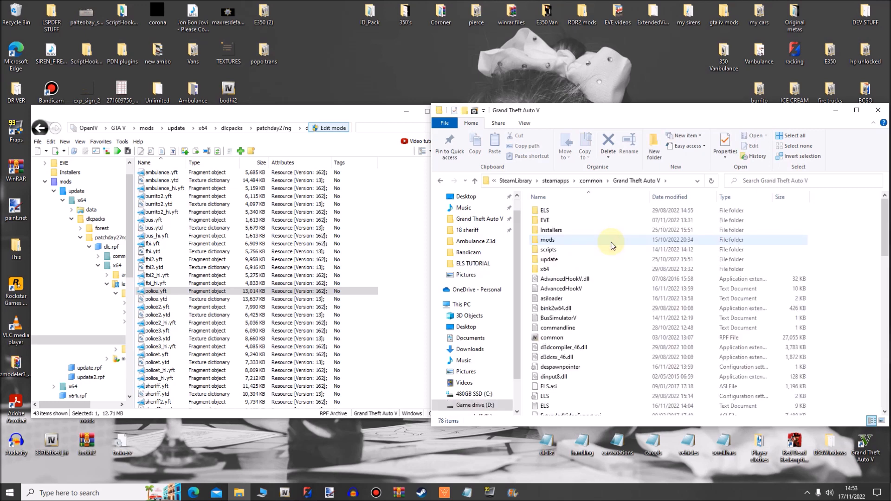
double_click(584, 209)
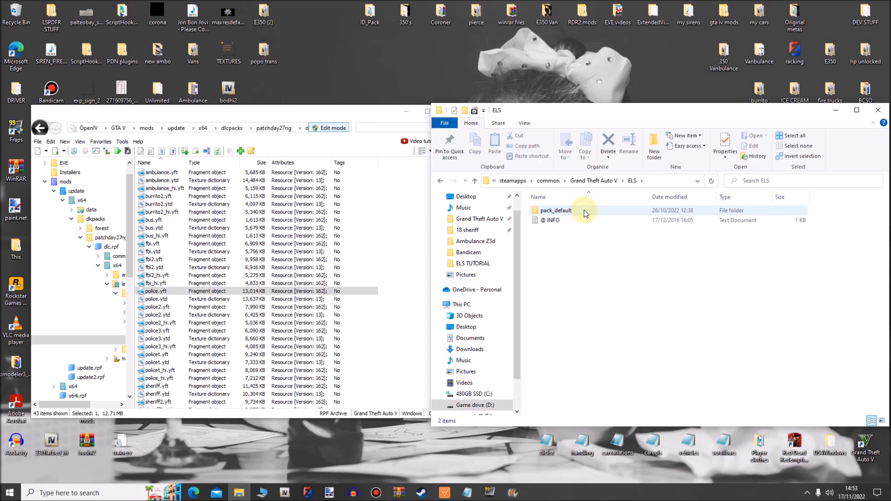
double_click(584, 210)
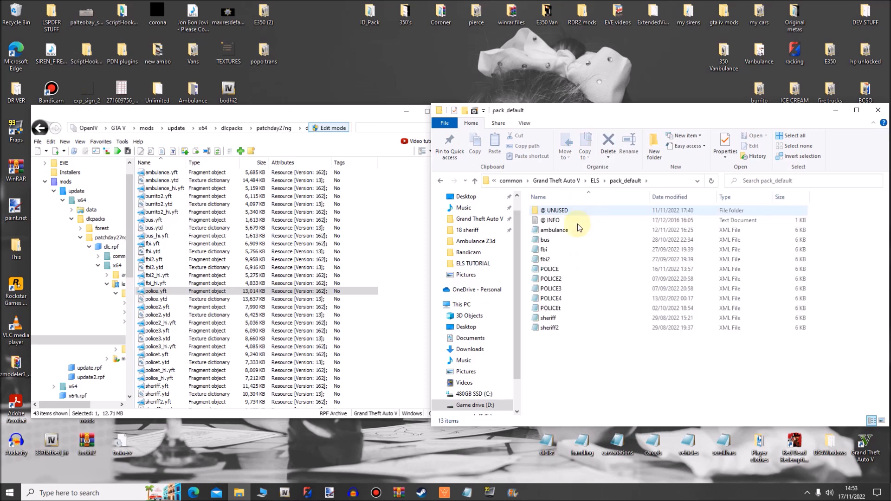
double_click(573, 270)
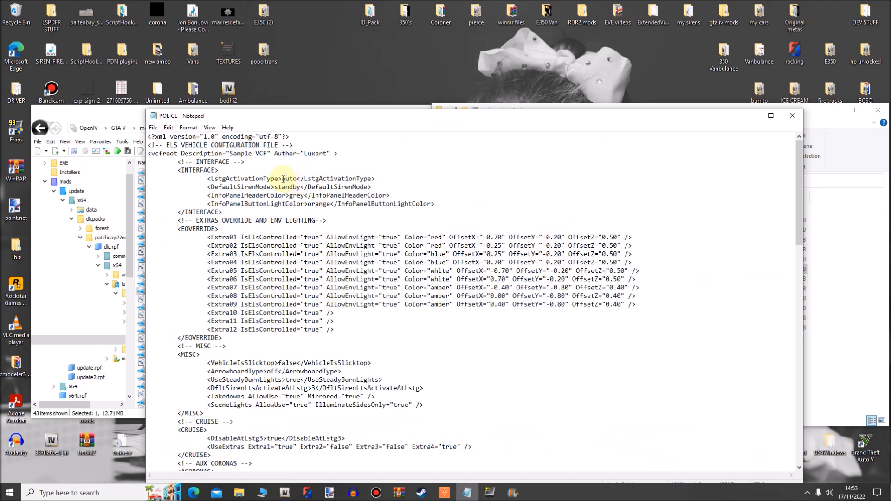
Examine the LstgActivationType and UseSteadyBurnLights values in the POLICE vehicle configuration file
drag(281, 179, 290, 179)
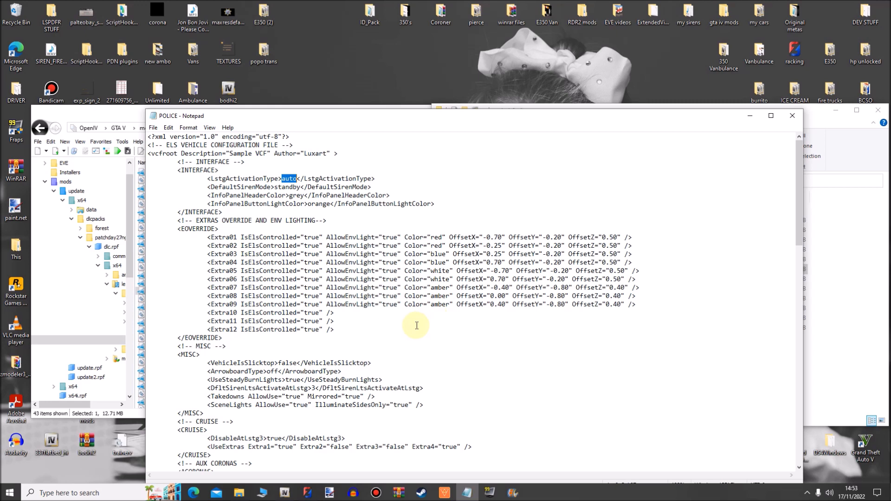
scroll(419, 325, down, 3)
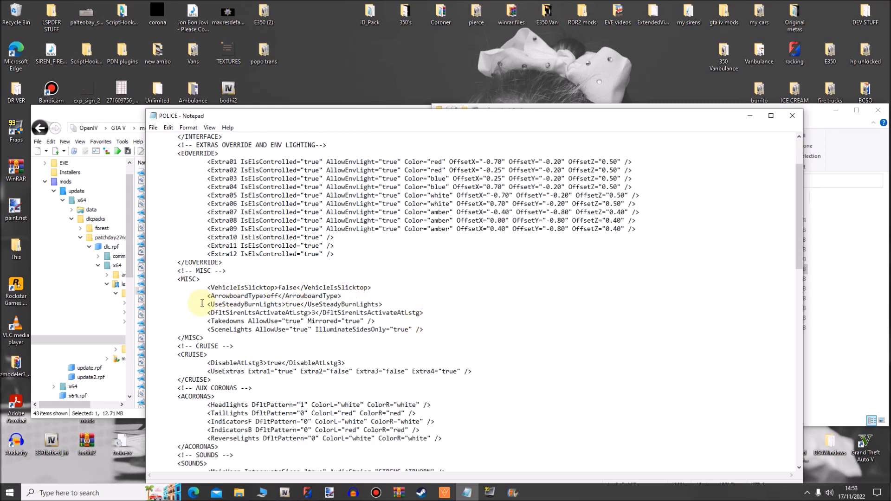
drag(205, 304, 398, 307)
drag(285, 305, 302, 305)
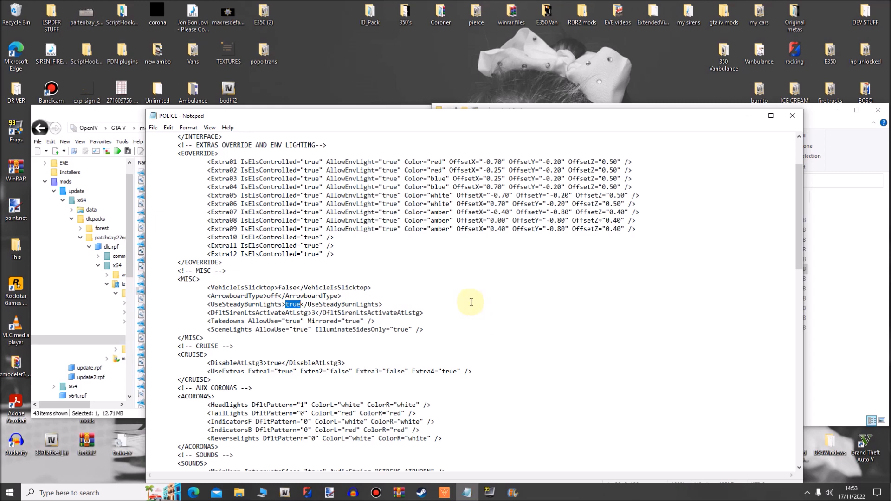
Examine the siren sounds, the WRNL preset pattern, and the PRML lighting format and Lstg3 pattern in the POLICE configuration
scroll(471, 301, down, 1)
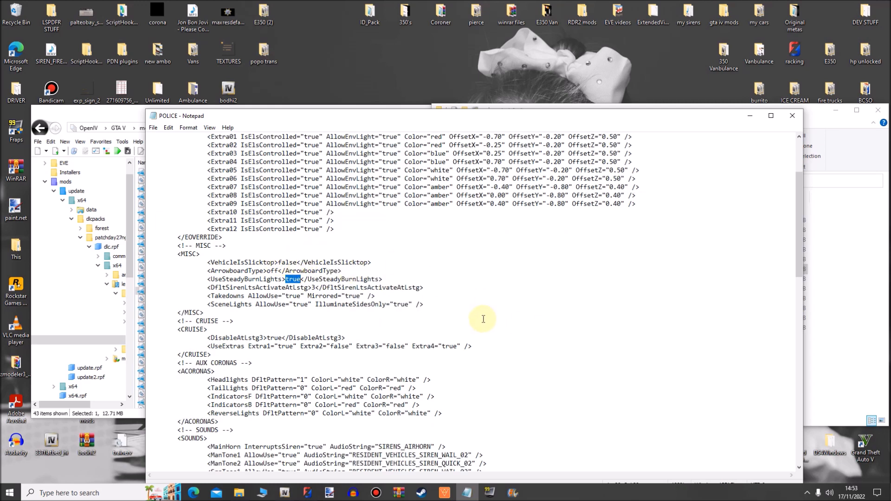
scroll(465, 312, down, 7)
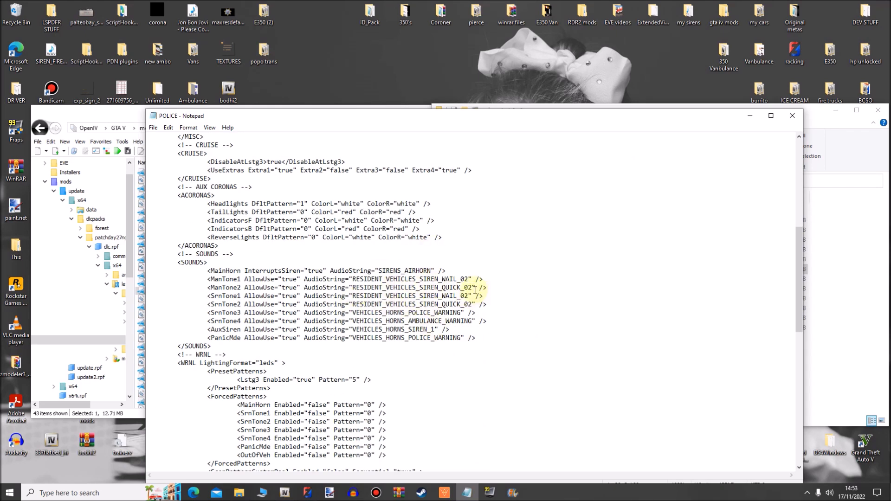
scroll(475, 288, down, 4)
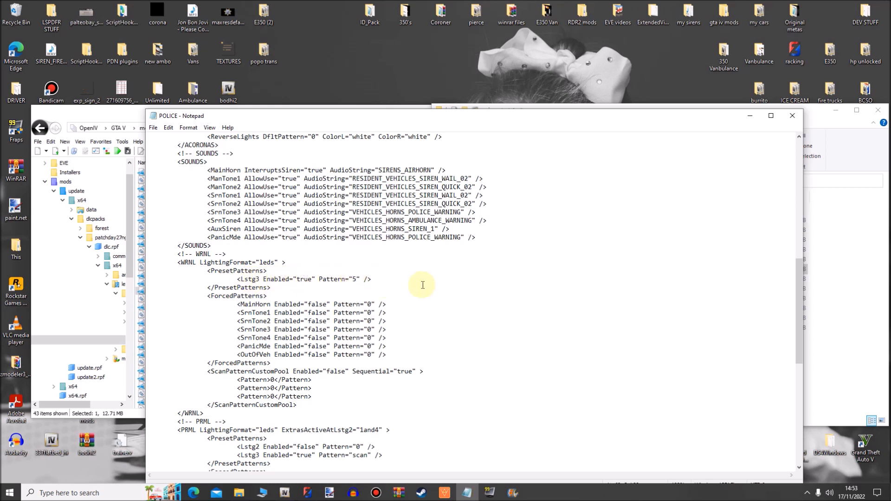
scroll(423, 282, down, 6)
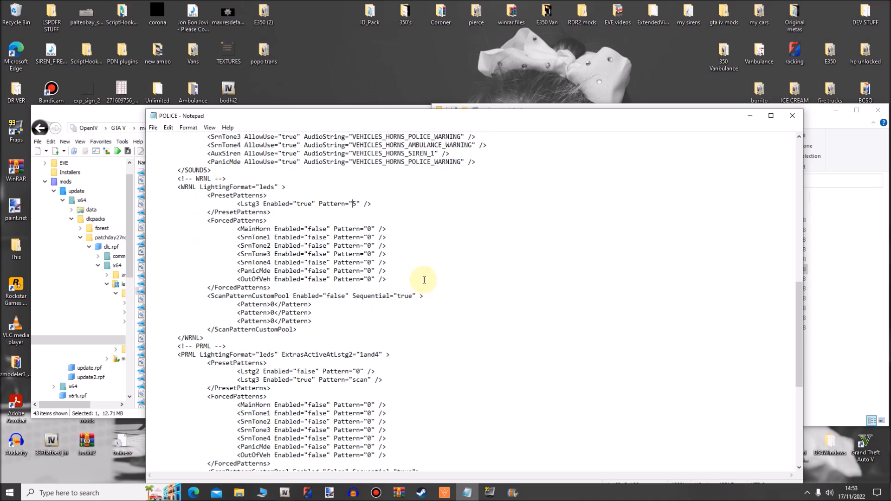
scroll(237, 281, up, 4)
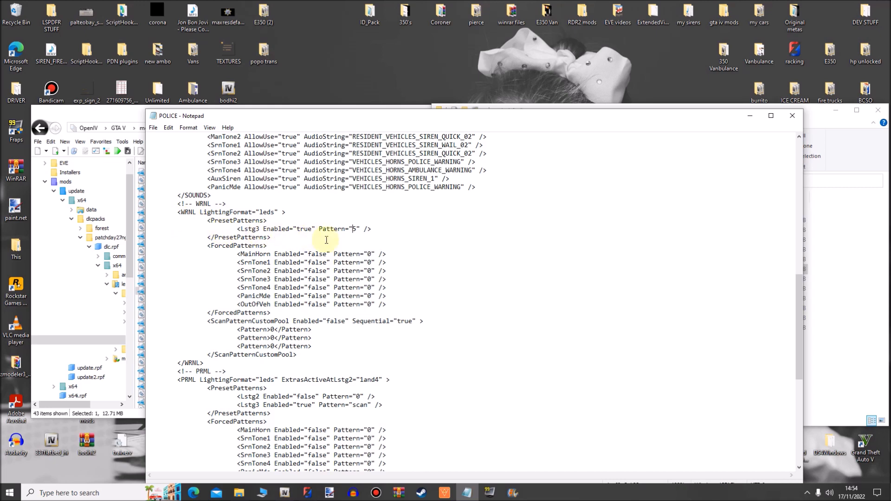
scroll(440, 273, down, 5)
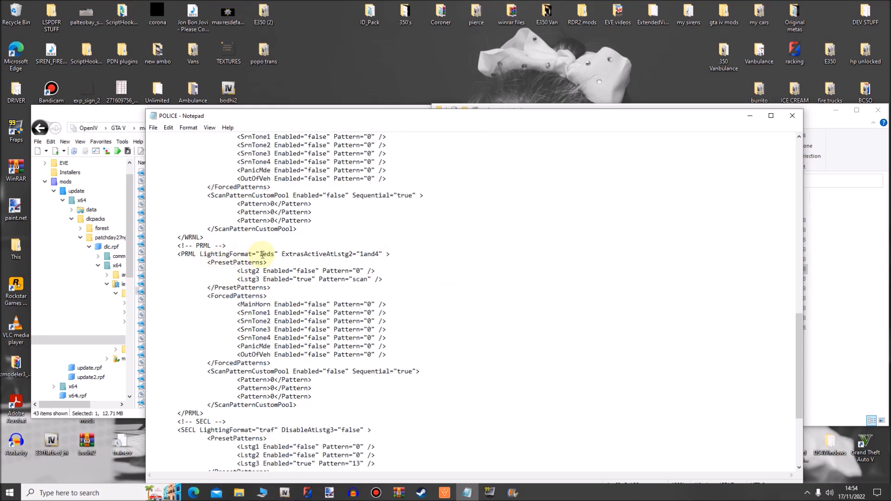
drag(260, 254, 273, 253)
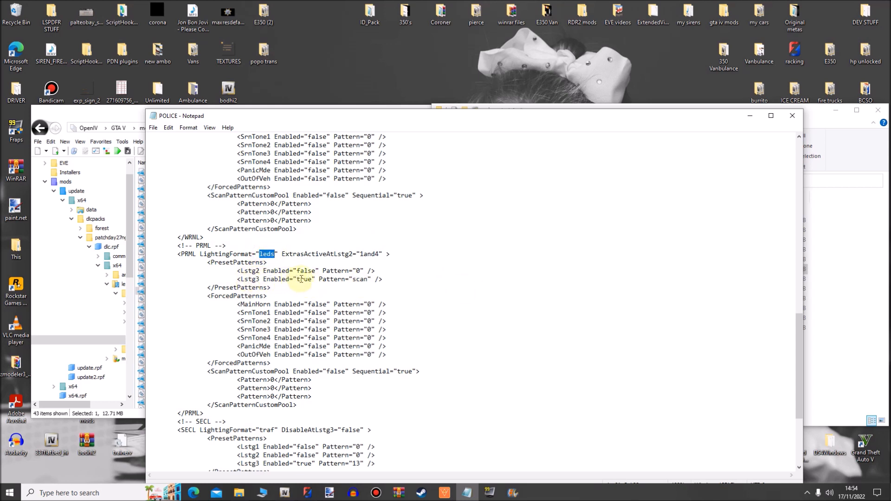
drag(356, 279, 365, 279)
double_click(365, 279)
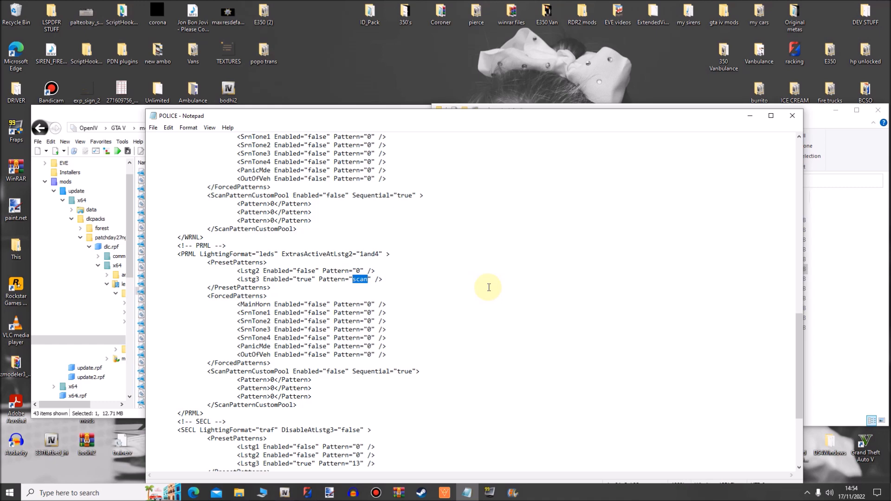
Enter traf as the SECL LightingFormat, check the OutOfVeh forced pattern, then save and close the POLICE file and its folder
scroll(407, 269, down, 6)
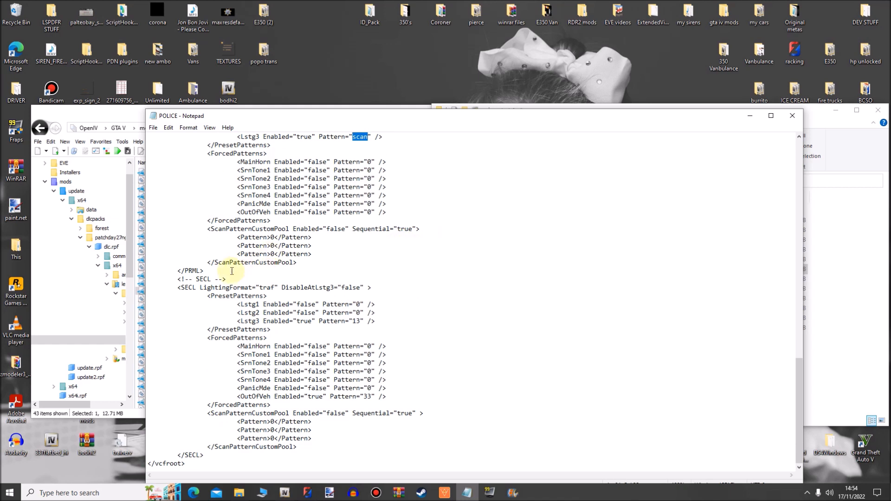
drag(260, 287, 273, 287)
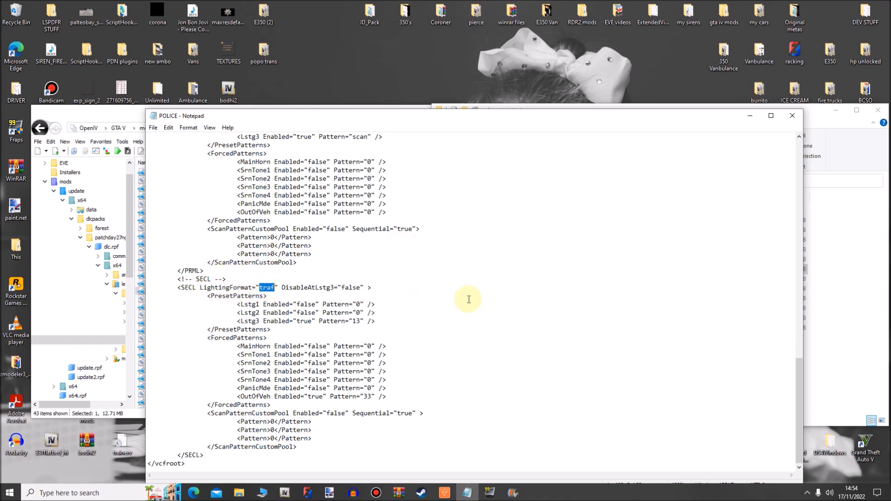
text(traf)
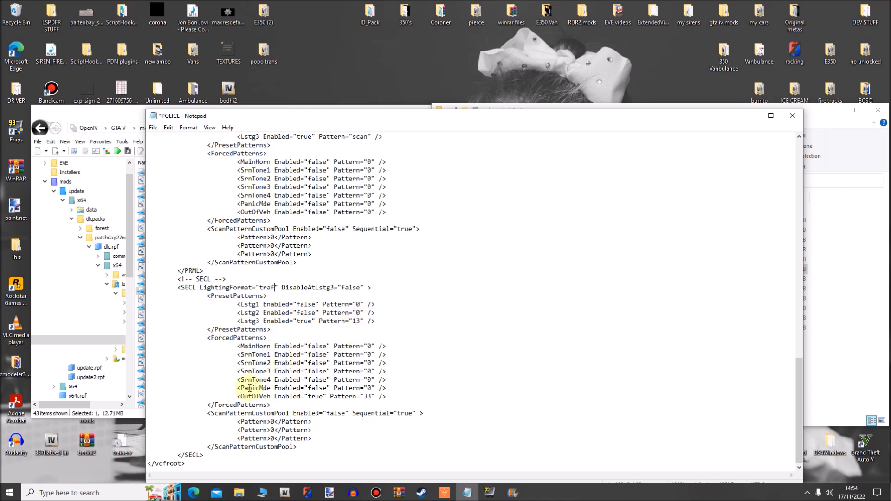
drag(238, 397, 367, 397)
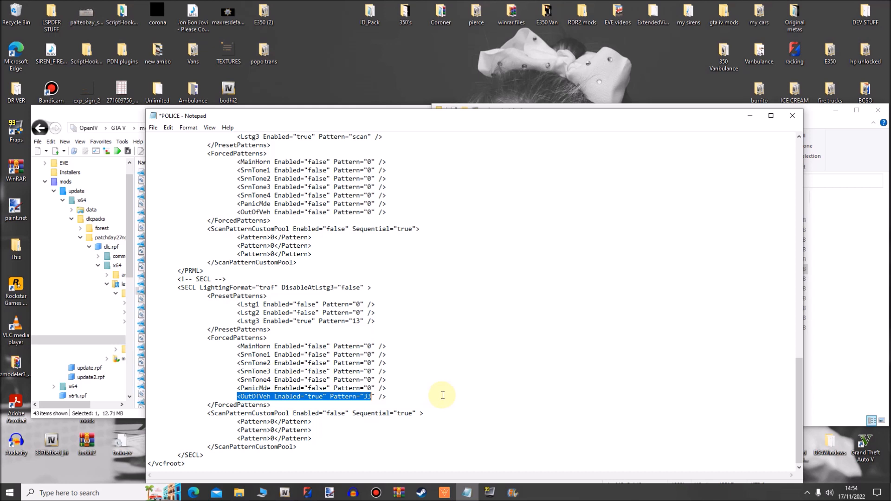
click(153, 128)
click(182, 170)
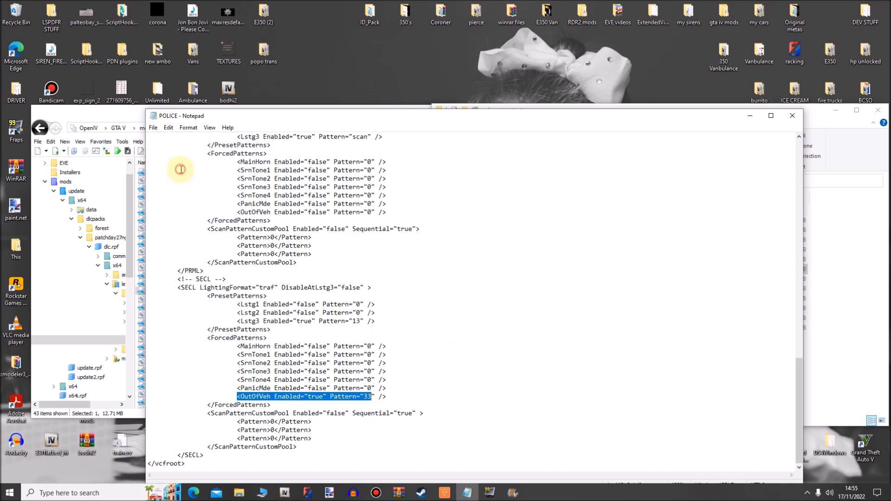
click(794, 119)
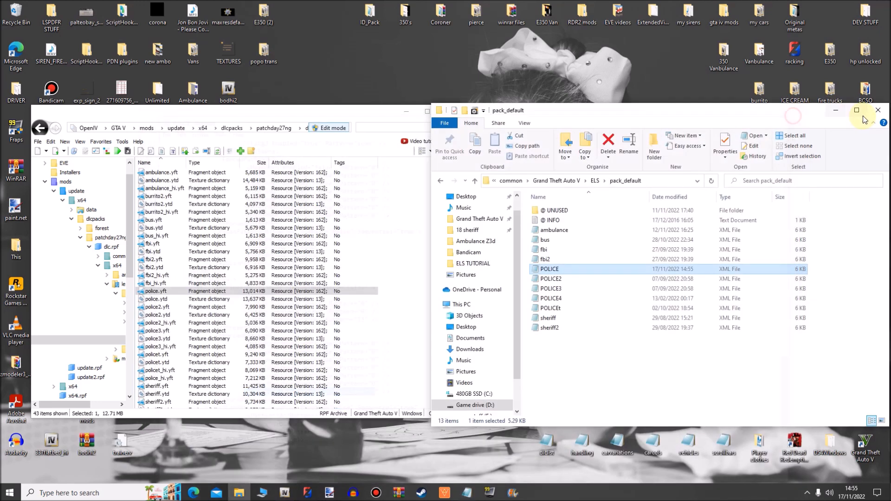
click(878, 110)
Launch DS4Windows from its desktop folder, minimize it and close the folder
double_click(830, 443)
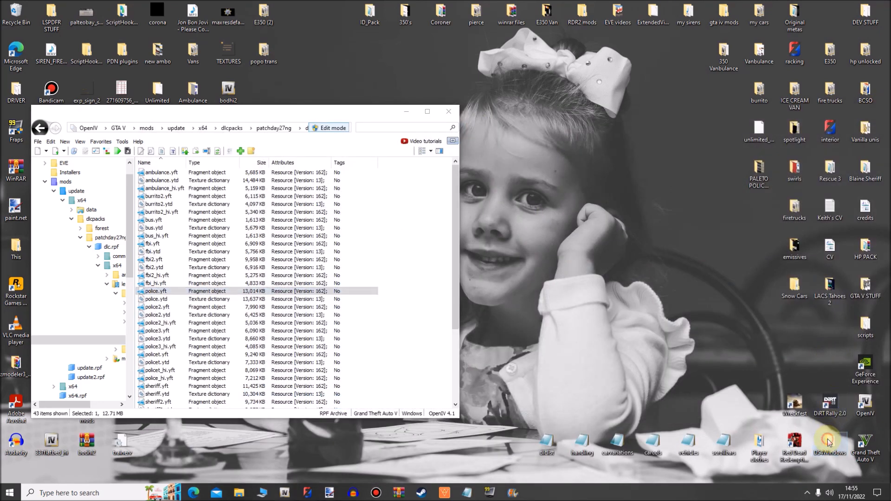
double_click(580, 308)
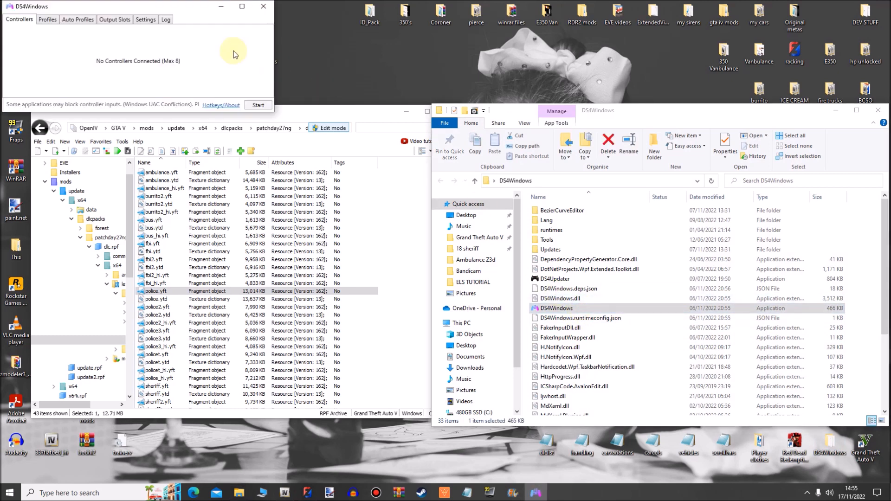
click(225, 7)
click(878, 110)
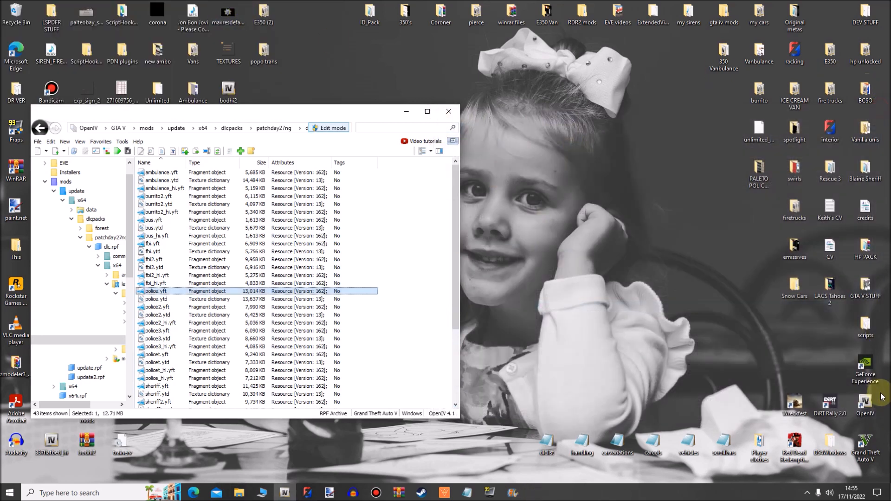
Launch Grand Theft Auto V, briefly check the hidden background apps in Windows, and return to the game
double_click(866, 448)
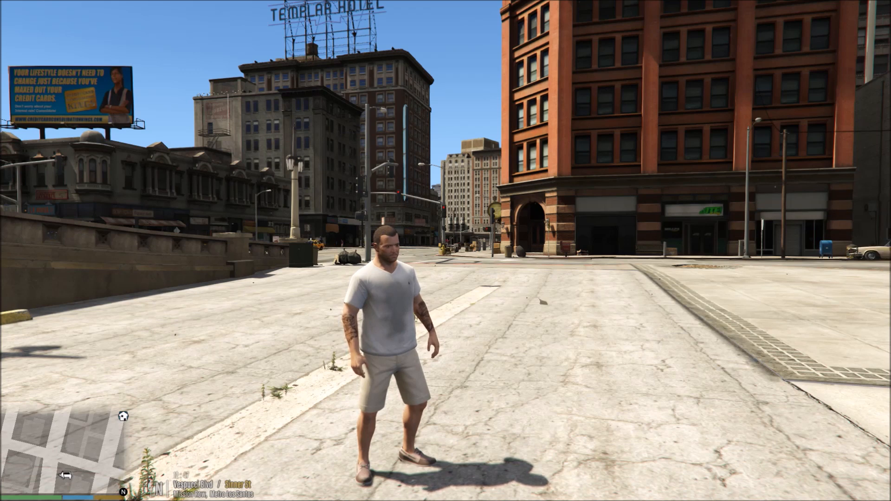
key(super)
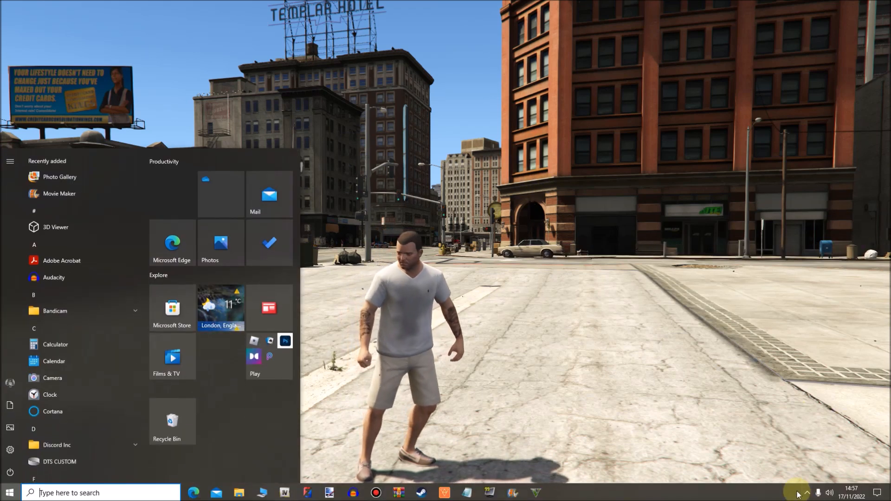
click(807, 493)
click(752, 458)
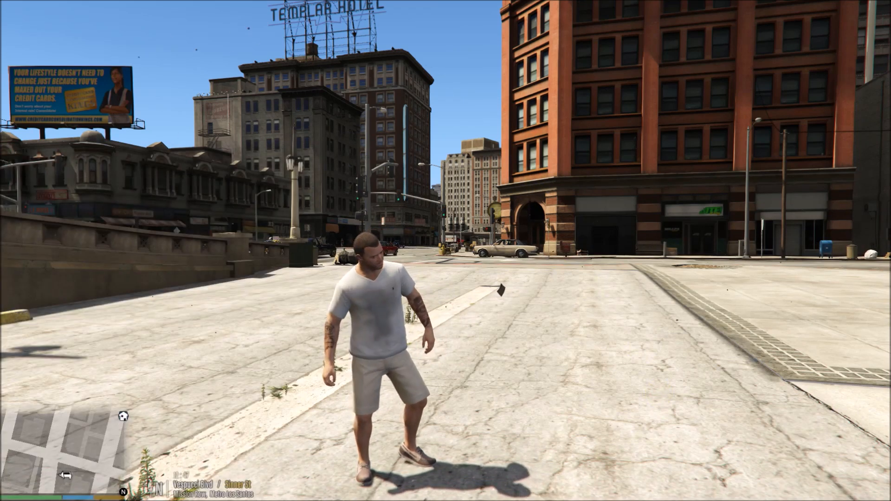
key(w)
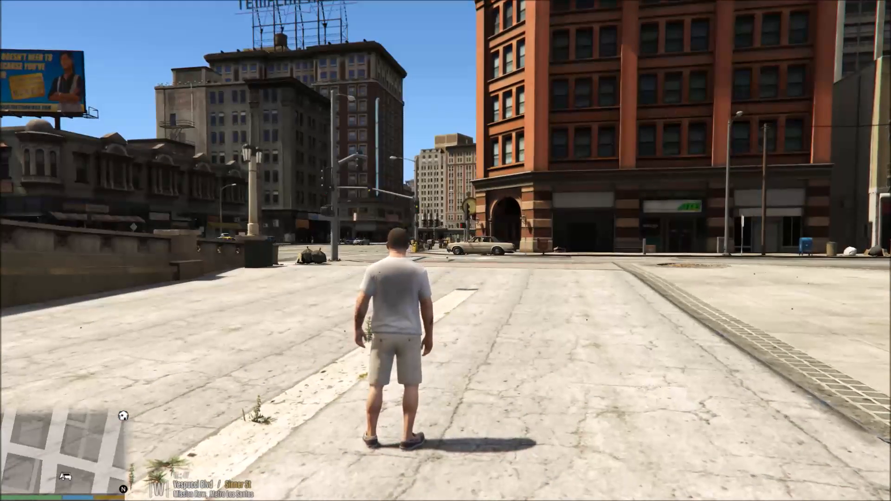
Spawn the Police Cruiser from the trainer's Emergency vehicle list and close the trainer
key(F3)
key(Up)
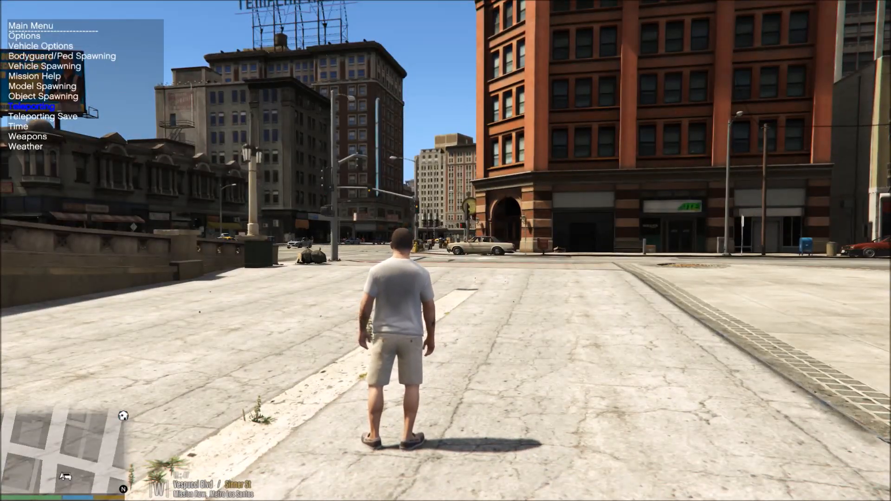
key(Up)
key(Up)
key(Up)
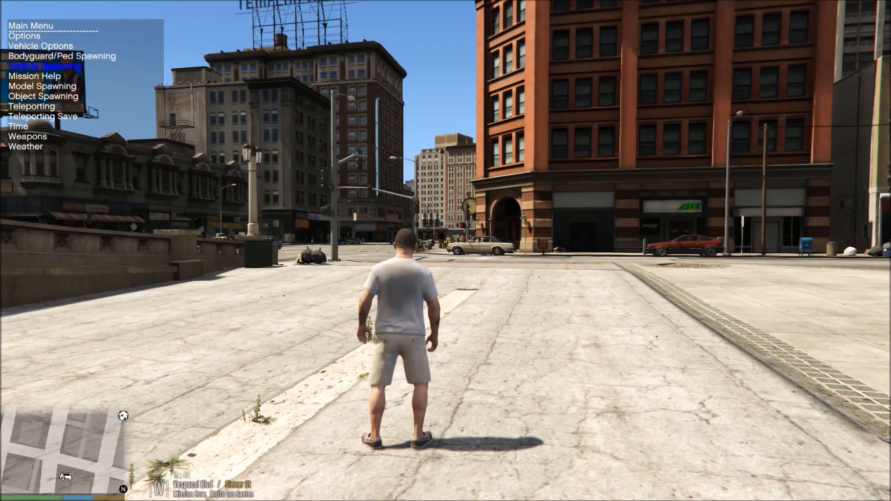
key(Return)
key(Down)
key(Down)
key(Down)
key(Down)
key(Down)
key(Return)
key(Down)
key(Down)
key(Down)
key(Down)
key(Down)
key(Down)
key(Return)
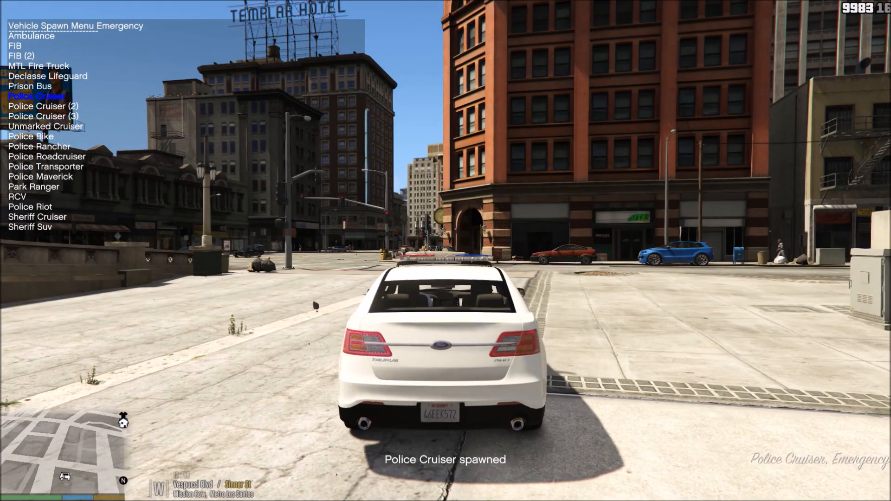
key(BackSpace)
key(BackSpace)
key(BackSpace)
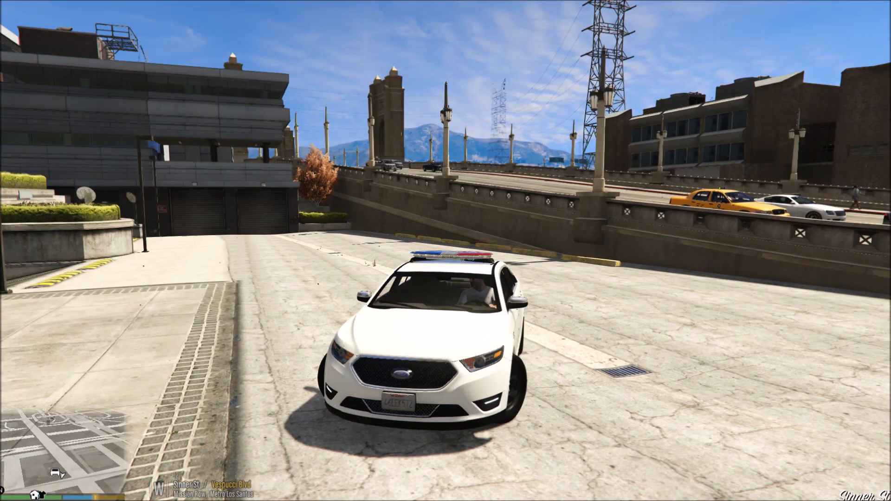
Switch on the cruiser's emergency lights, step out to inspect the light bar in daylight, and get back in
key(e)
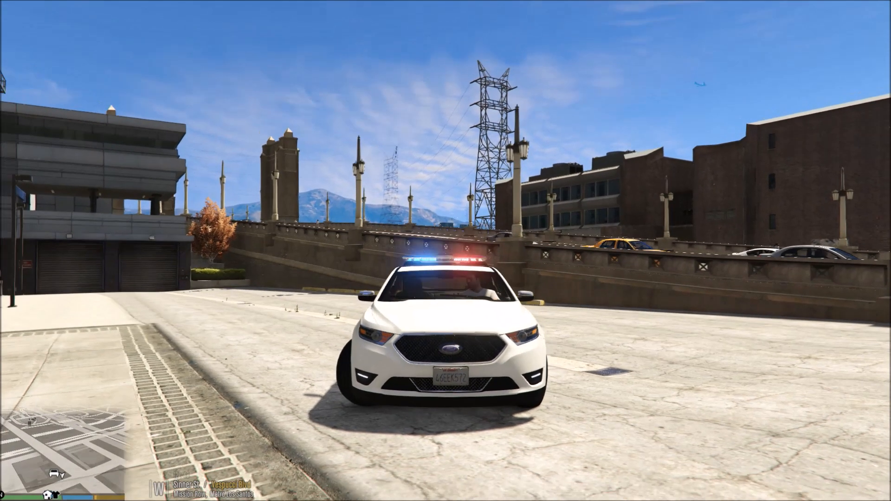
key(f)
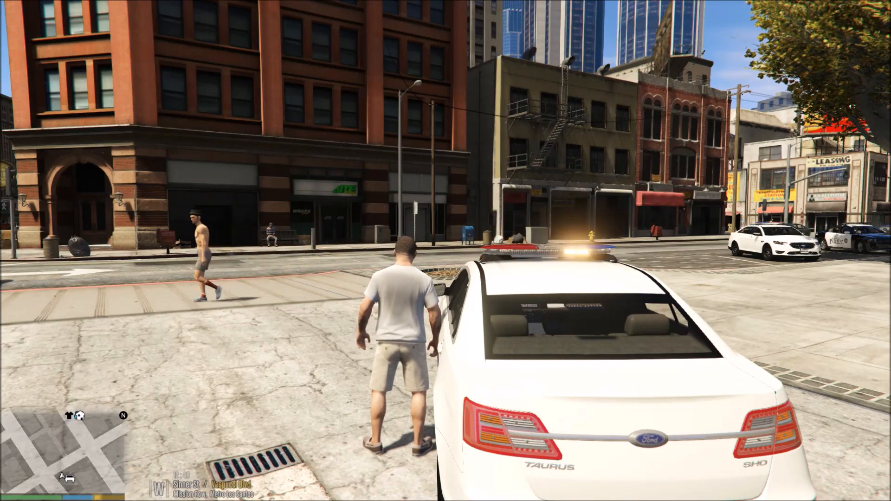
key(f)
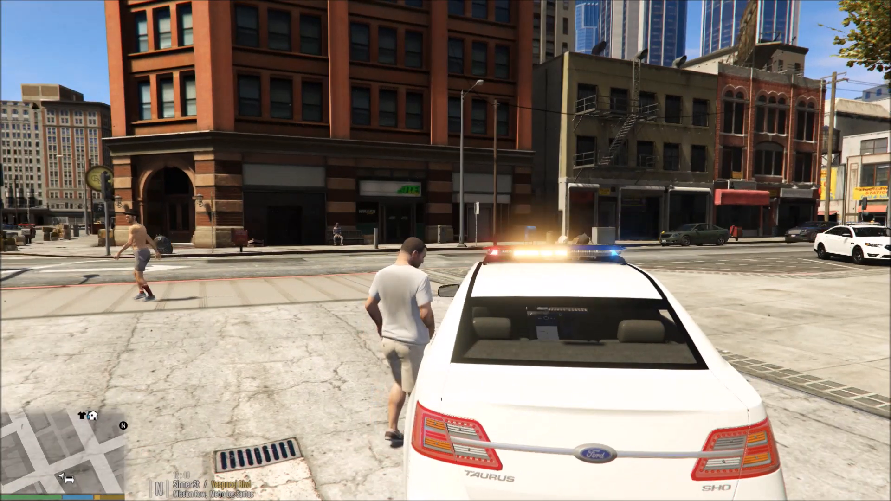
key(w)
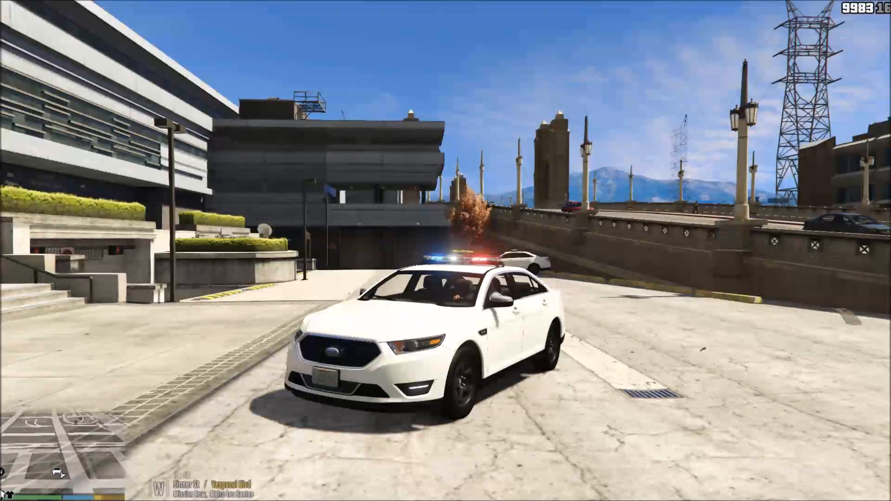
Set the in-game time to night, about 23:00, with the trainer and close it
key(F3)
key(KP_5)
key(KP_2)
key(KP_2)
key(KP_2)
key(KP_2)
key(KP_2)
key(KP_2)
key(KP_5)
key(F3)
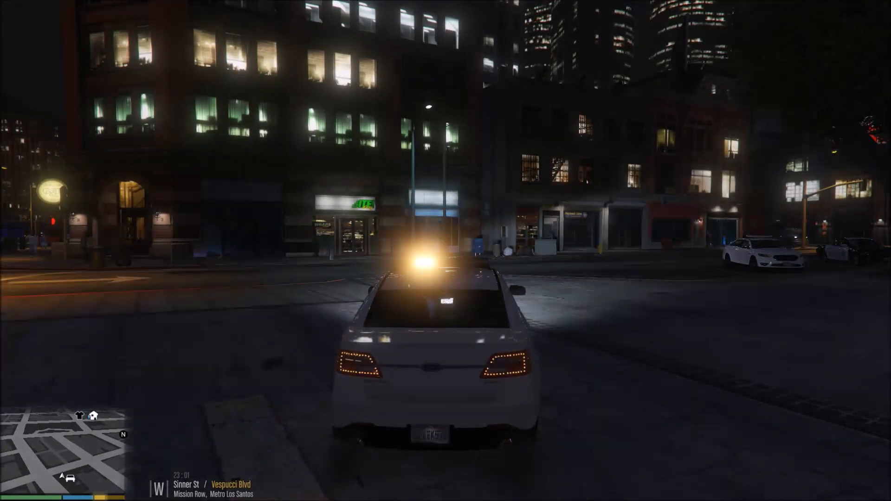
Activate the red and blue lights, walk around the cruiser to inspect the light bar at night, and get back in
key(j)
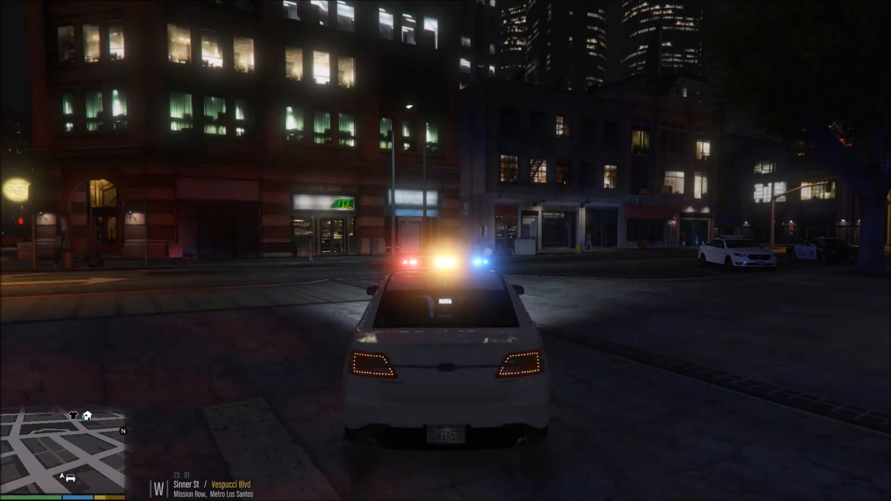
key(f)
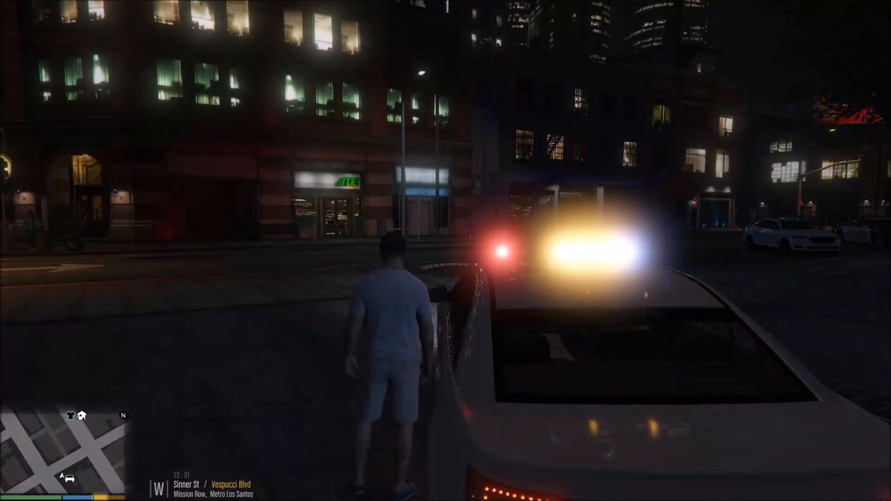
key(w)
key(w)
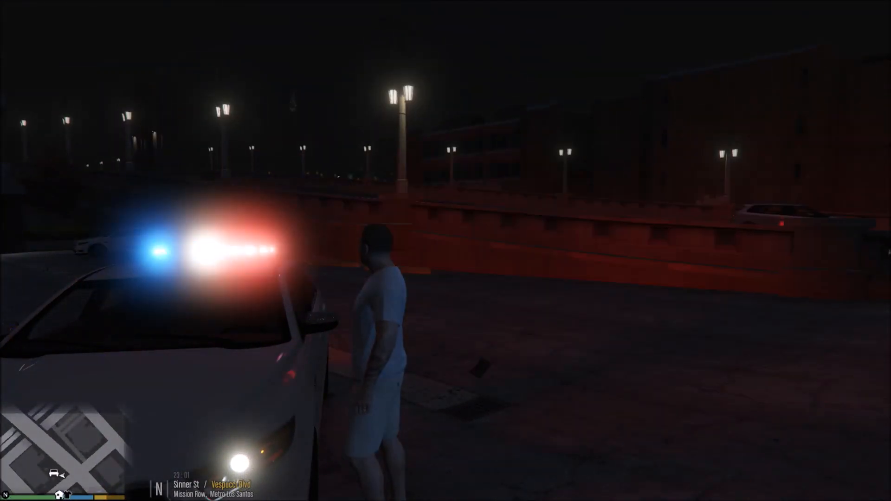
key(a)
key(w)
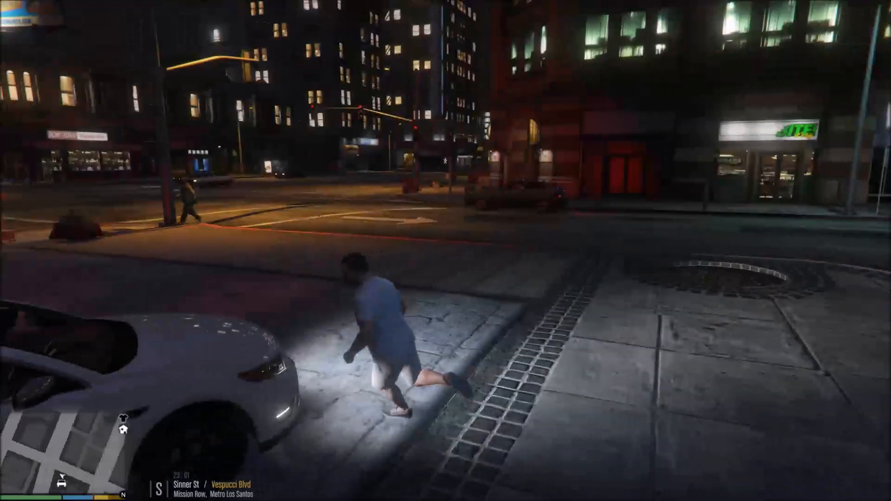
key(f)
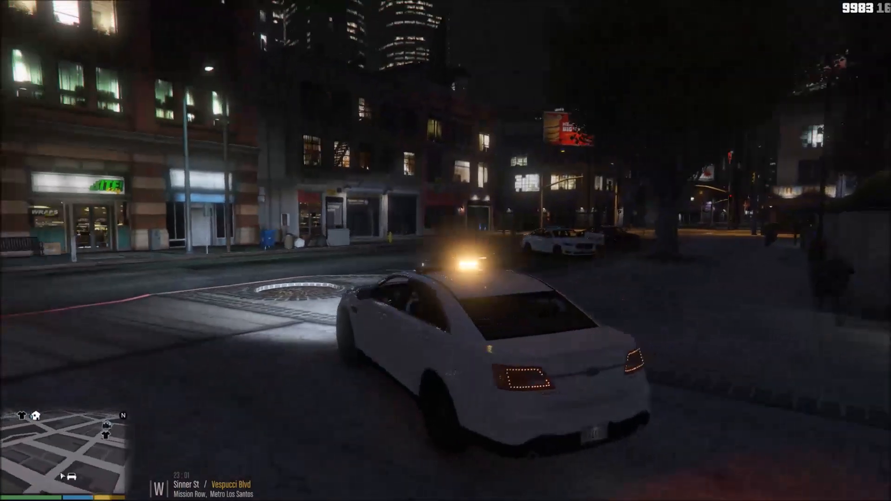
Drive the cruiser to the parking bays near Atlee St, get out and inspect the flashing light bar from the front
key(w)
key(d)
key(w)
key(d)
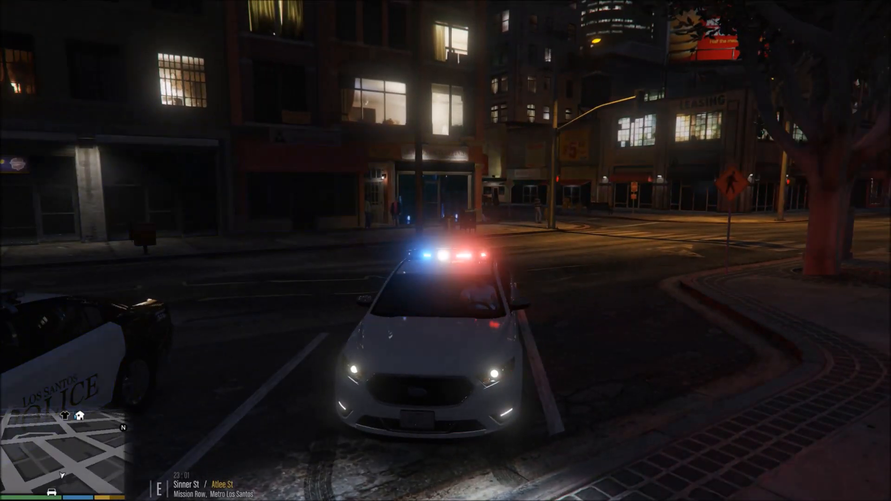
key(f)
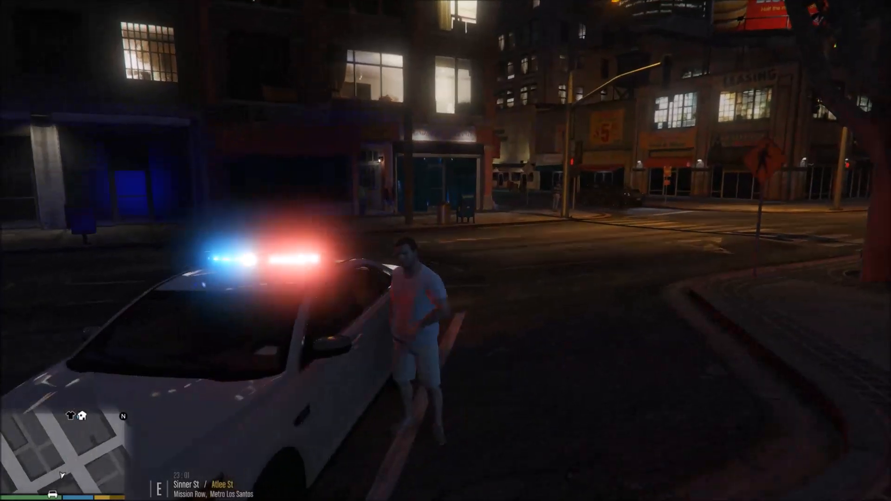
key(w)
key(s)
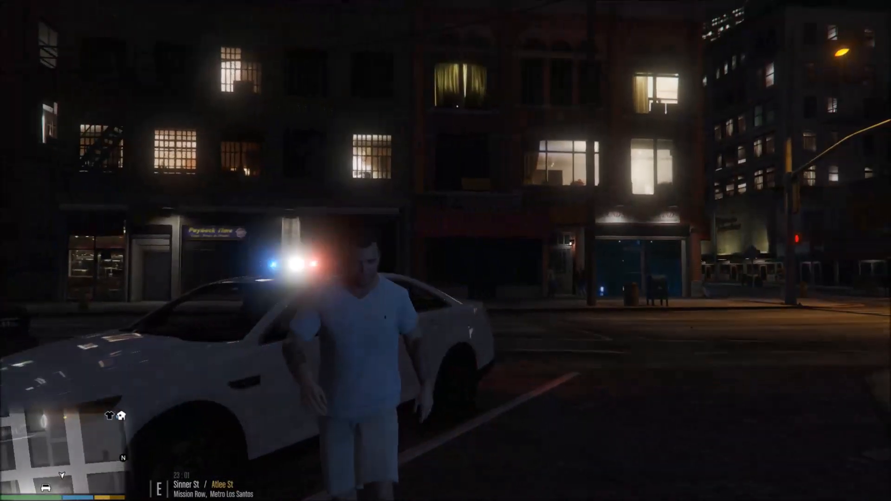